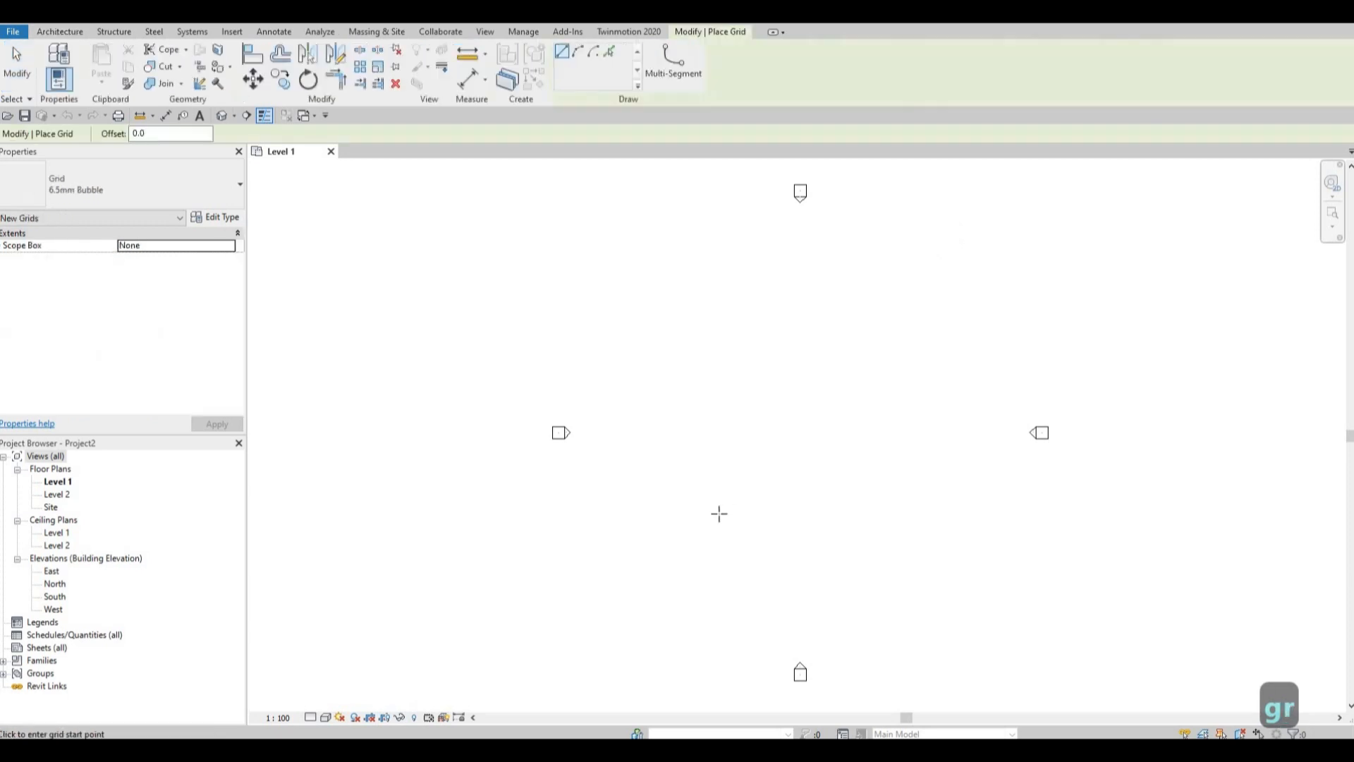
Draw a vertical grid line from bottom to top, slightly left of centre between the four elevation markers on Level 1.
left_click(724, 533)
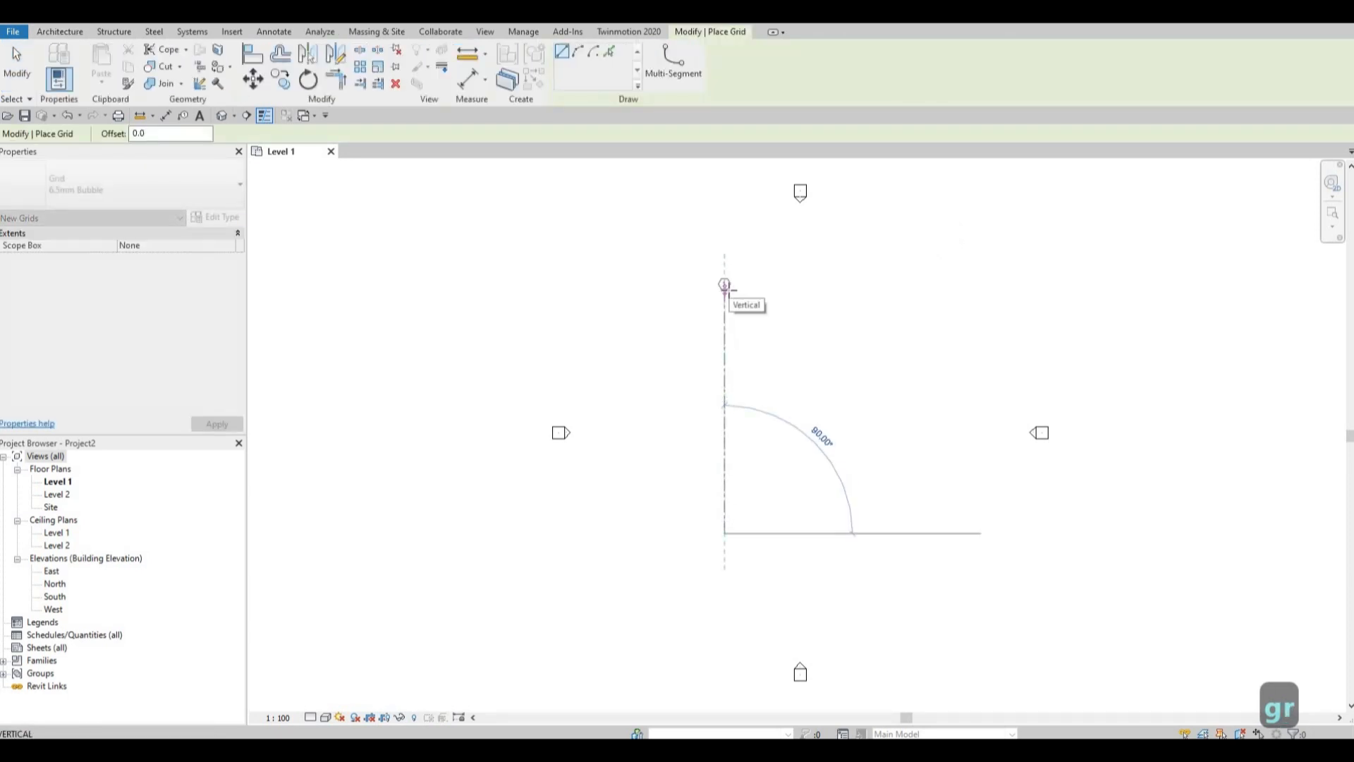
left_click(724, 285)
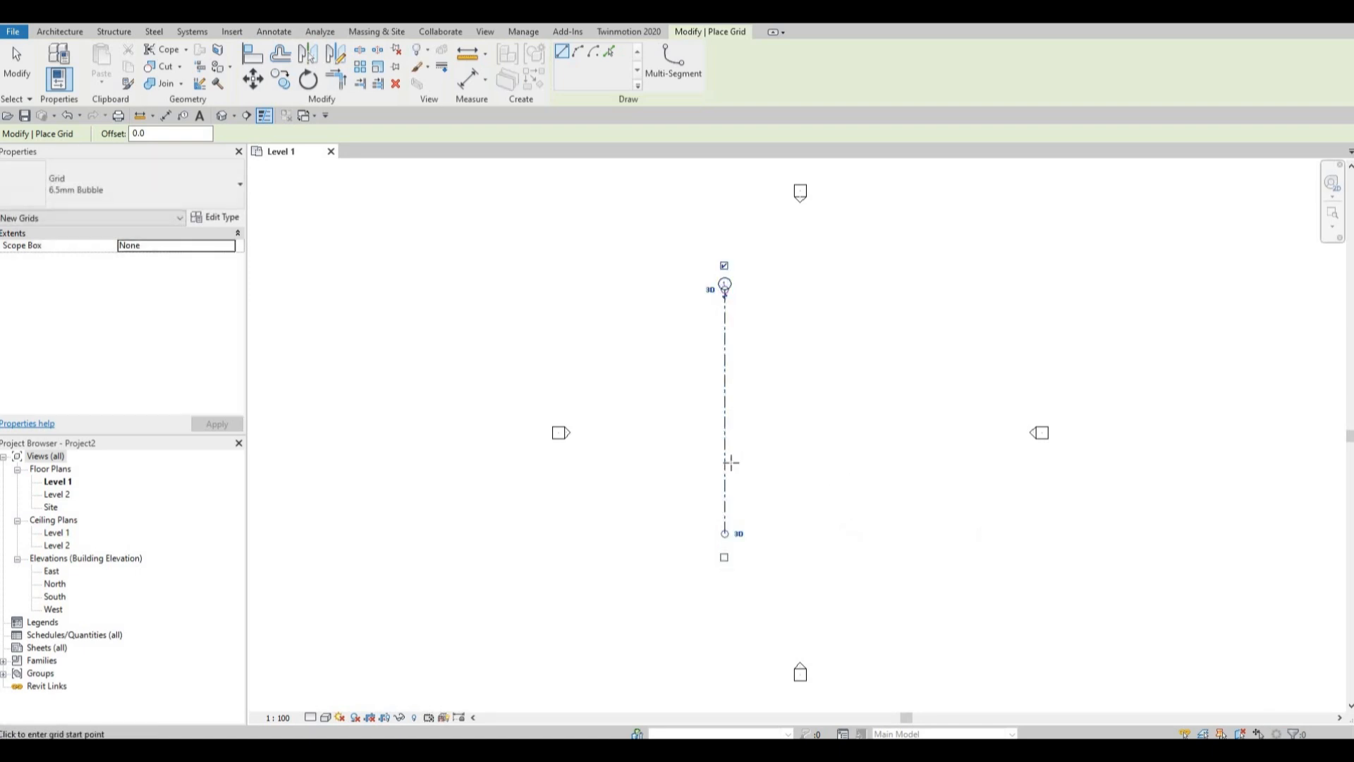
key("Escape")
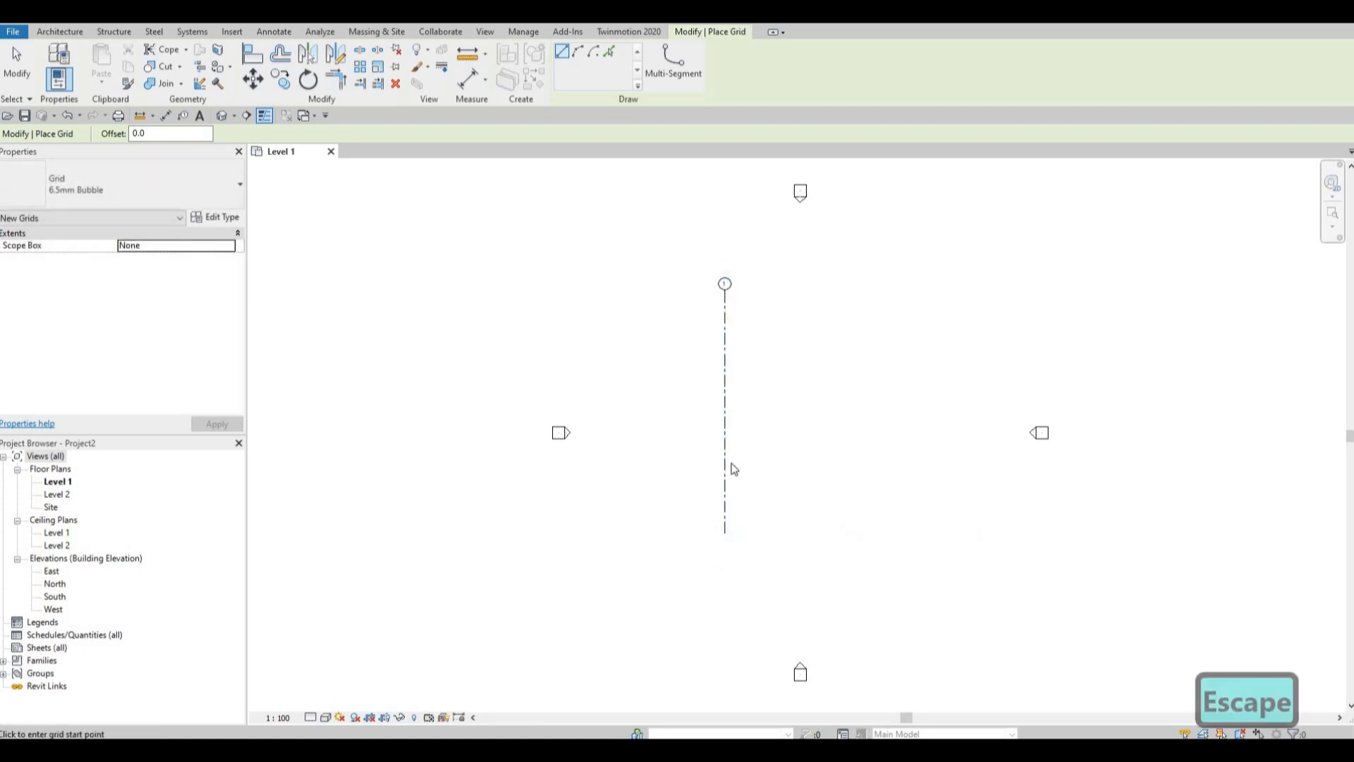
key("Escape")
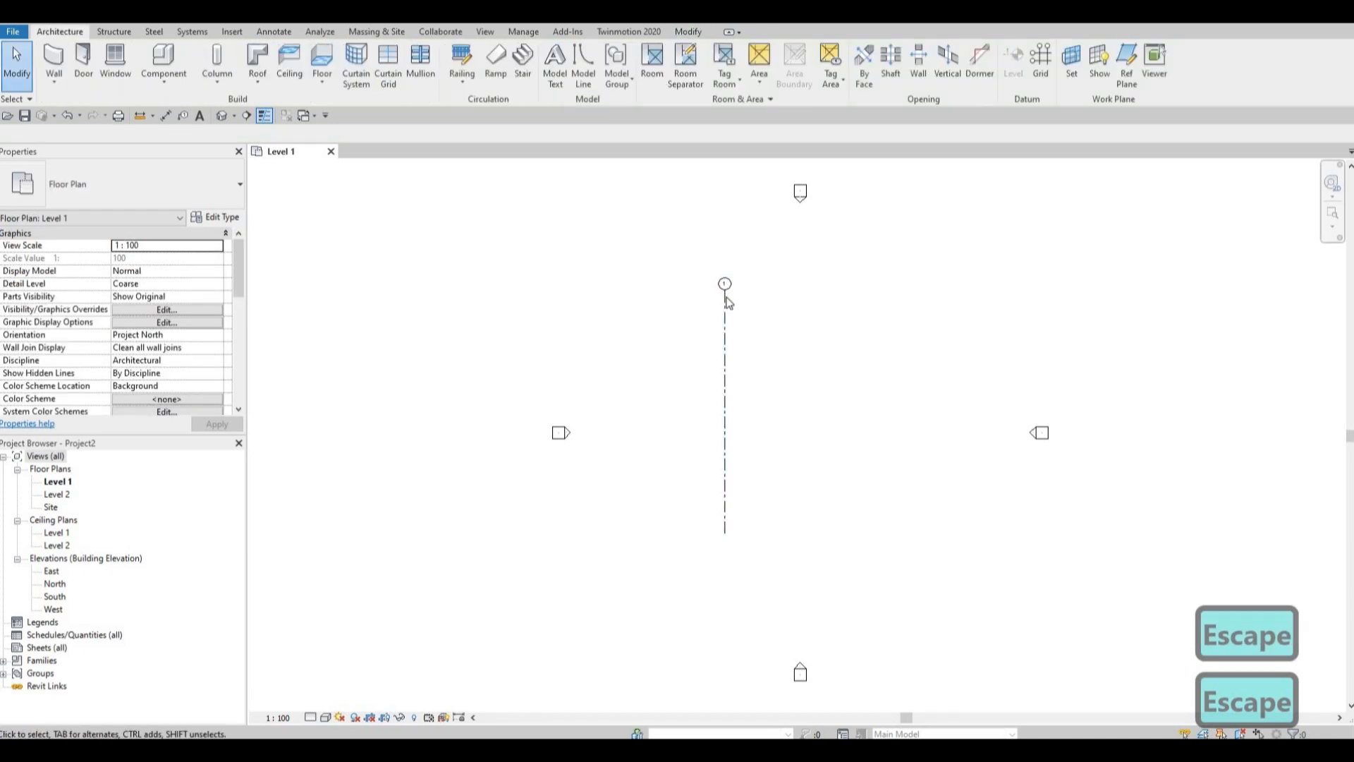
Show the grid bubble at the lower end of grid 1 as well.
scroll(728, 296, "up", 1)
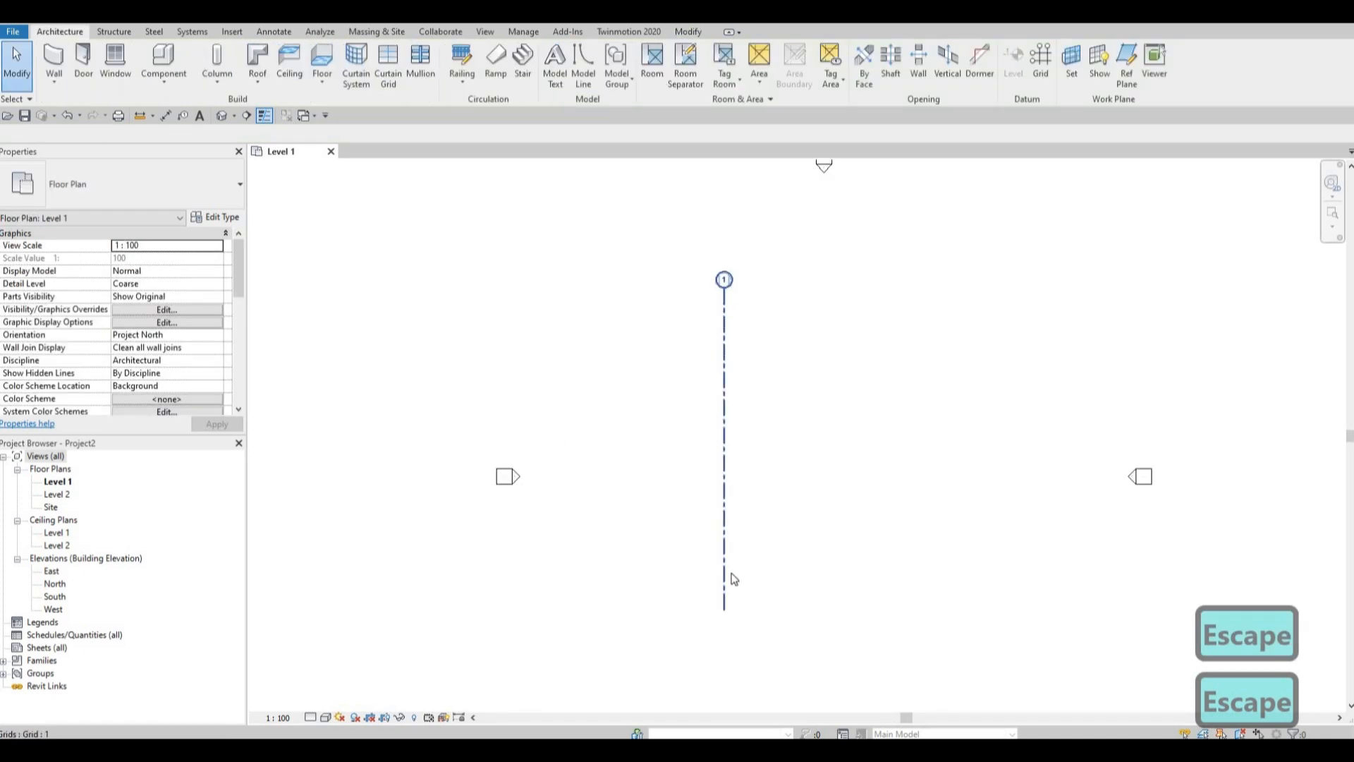
left_click(725, 387)
middle_click_drag(764, 524, 779, 431)
scroll(740, 557, "up", 2)
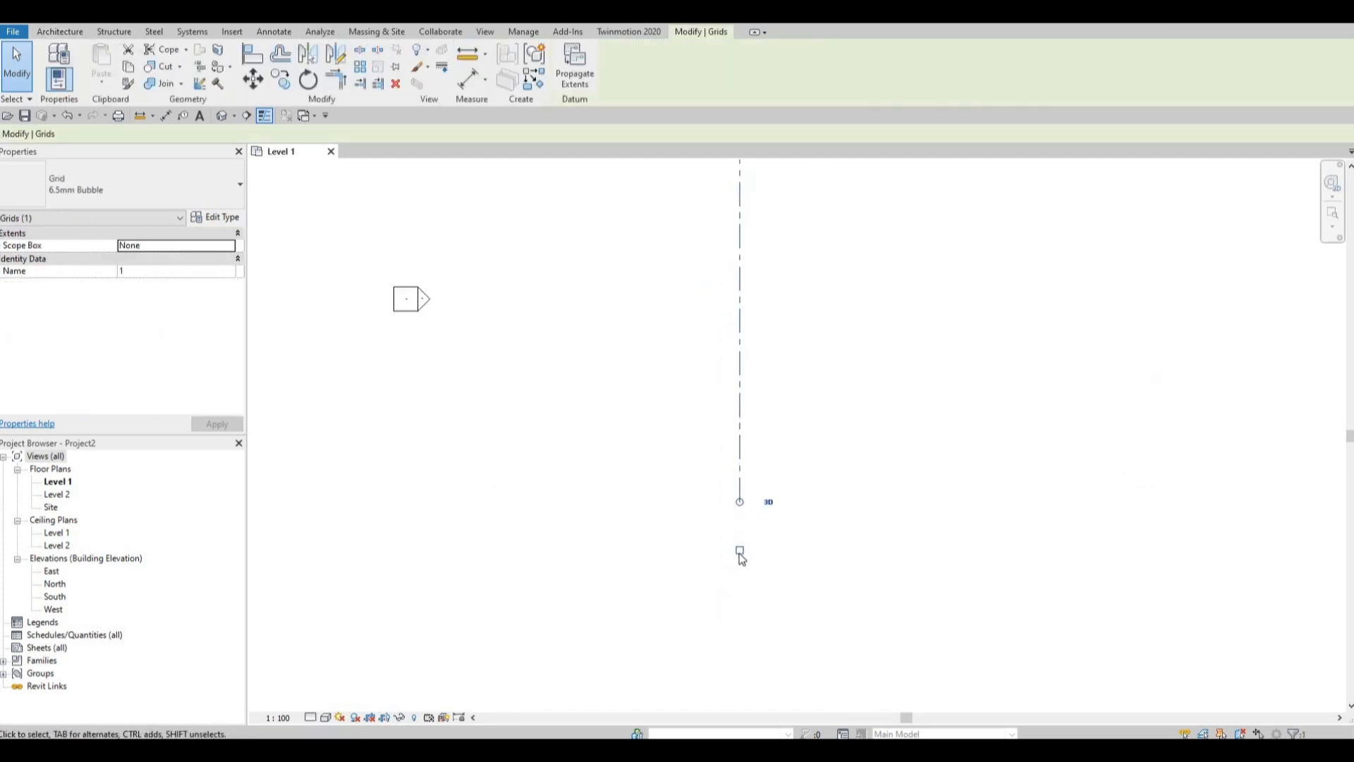
left_click(739, 551)
scroll(739, 494, "down", 2)
scroll(752, 440, "down", 1)
middle_click_drag(735, 192, 719, 298)
mouse_move(744, 543)
middle_mouse_down()
mouse_move(752, 478)
mouse_move(757, 535)
middle_mouse_up()
middle_click_drag(773, 464, 770, 468)
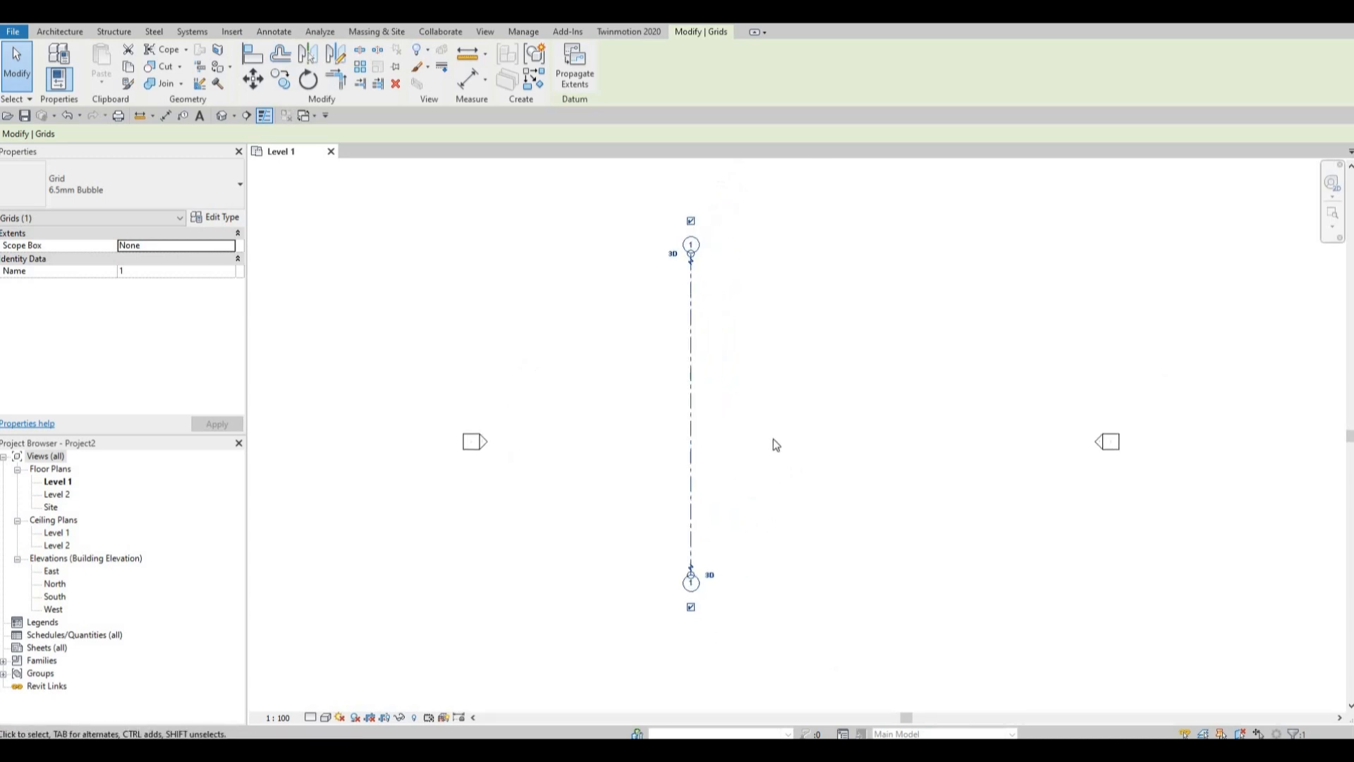
scroll(773, 442, "down", 1)
key("Escape")
key("Escape")
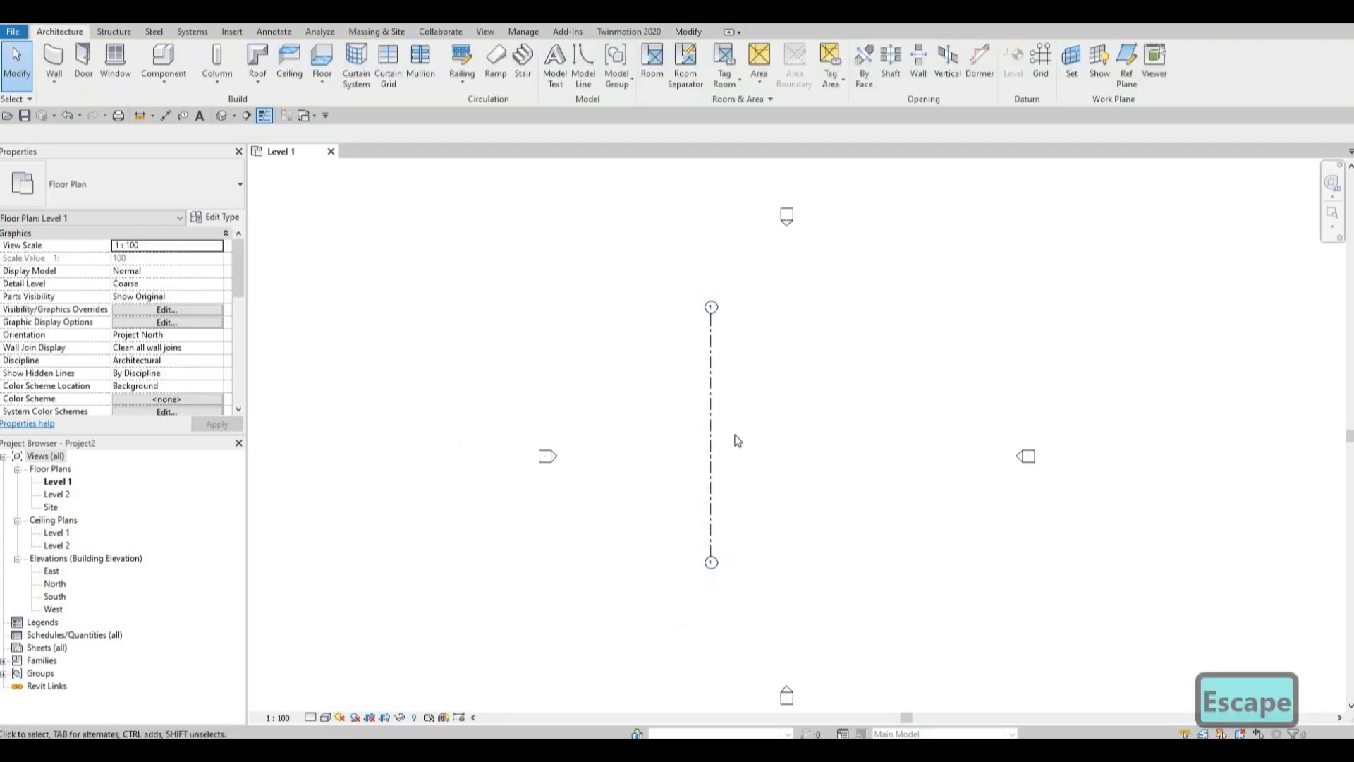
Copy grid 1 horizontally 4070 mm to the right.
scroll(703, 422, "up", 2)
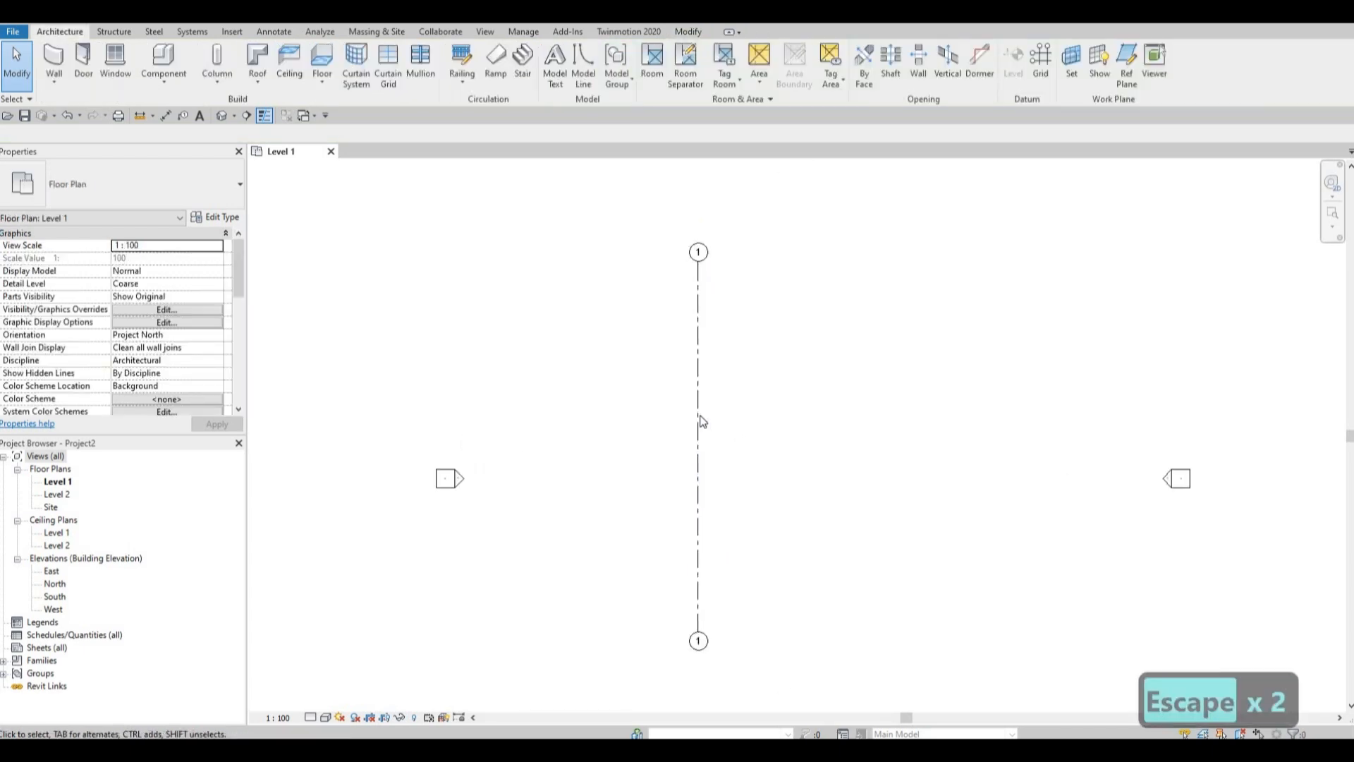
left_click(700, 419)
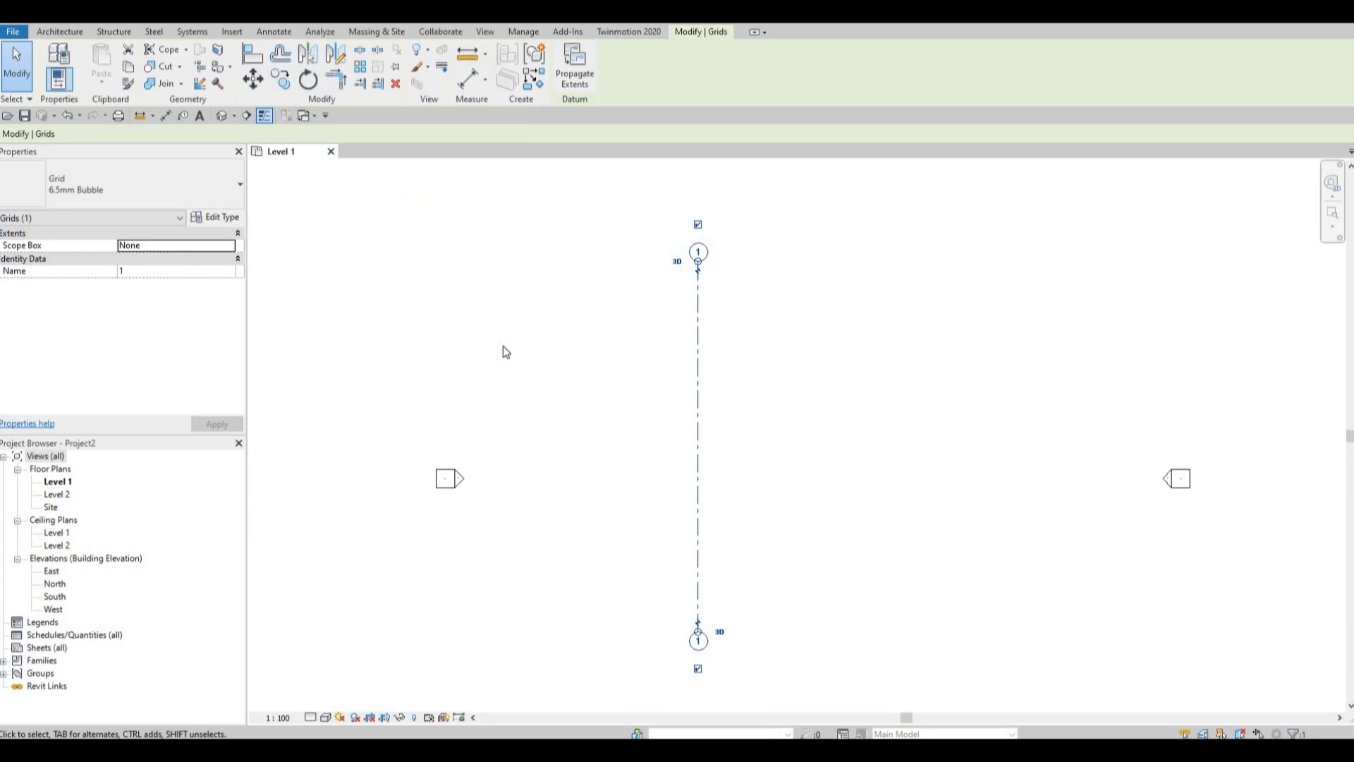
key("c")
key("o")
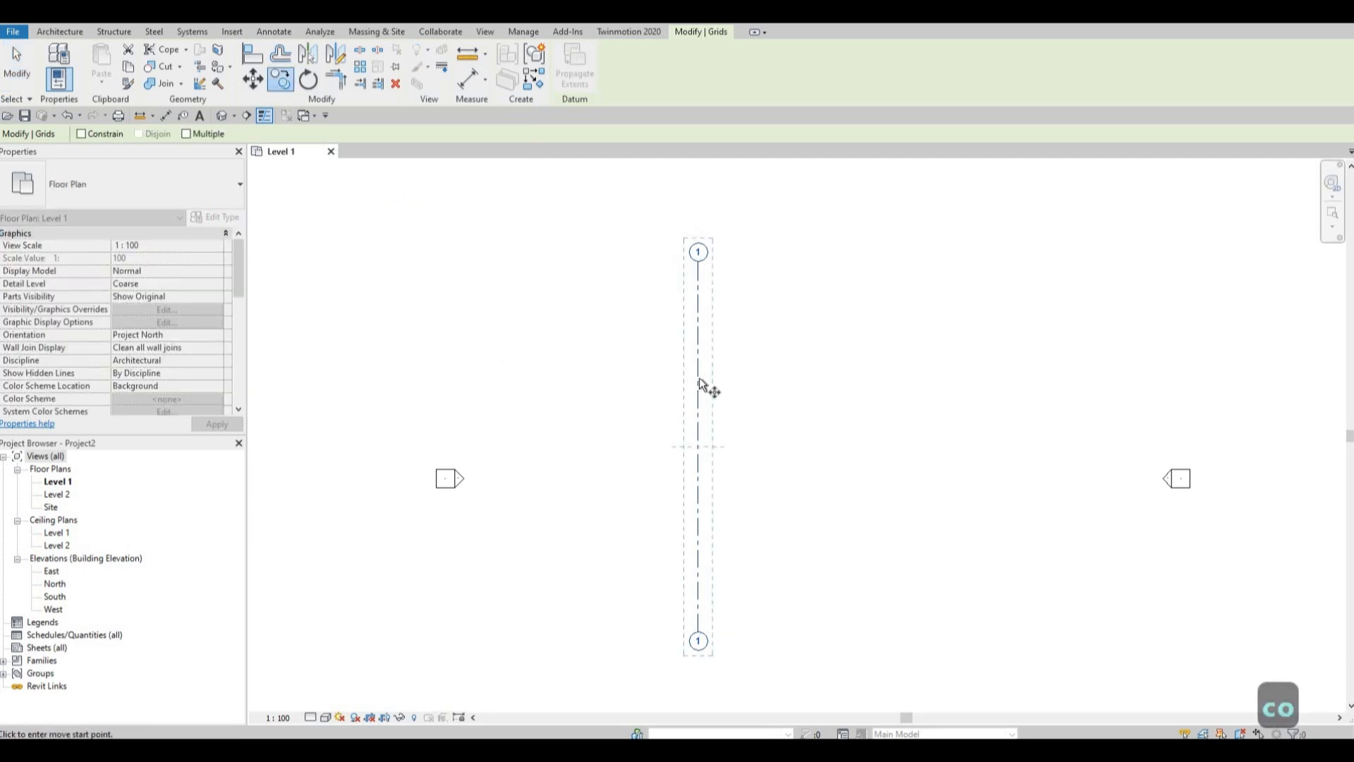
left_click(698, 379)
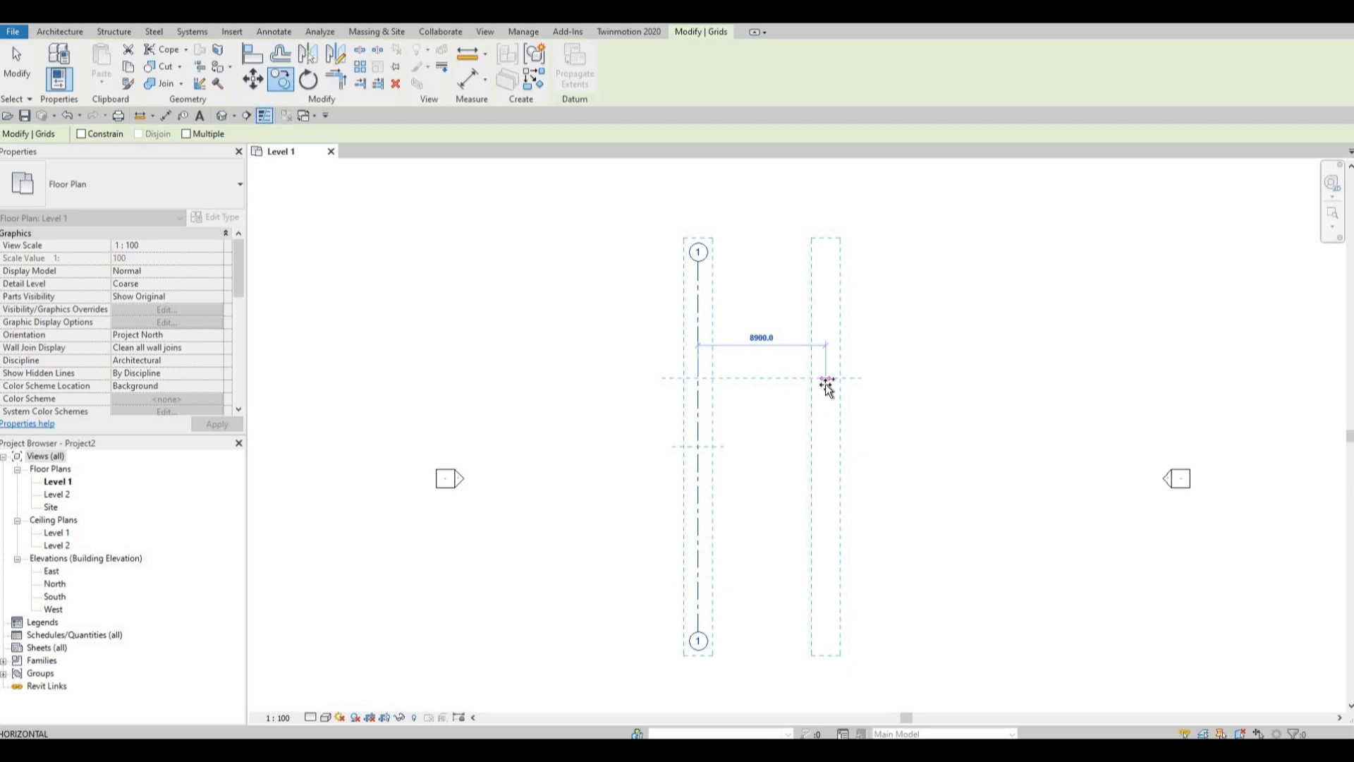
type("4")
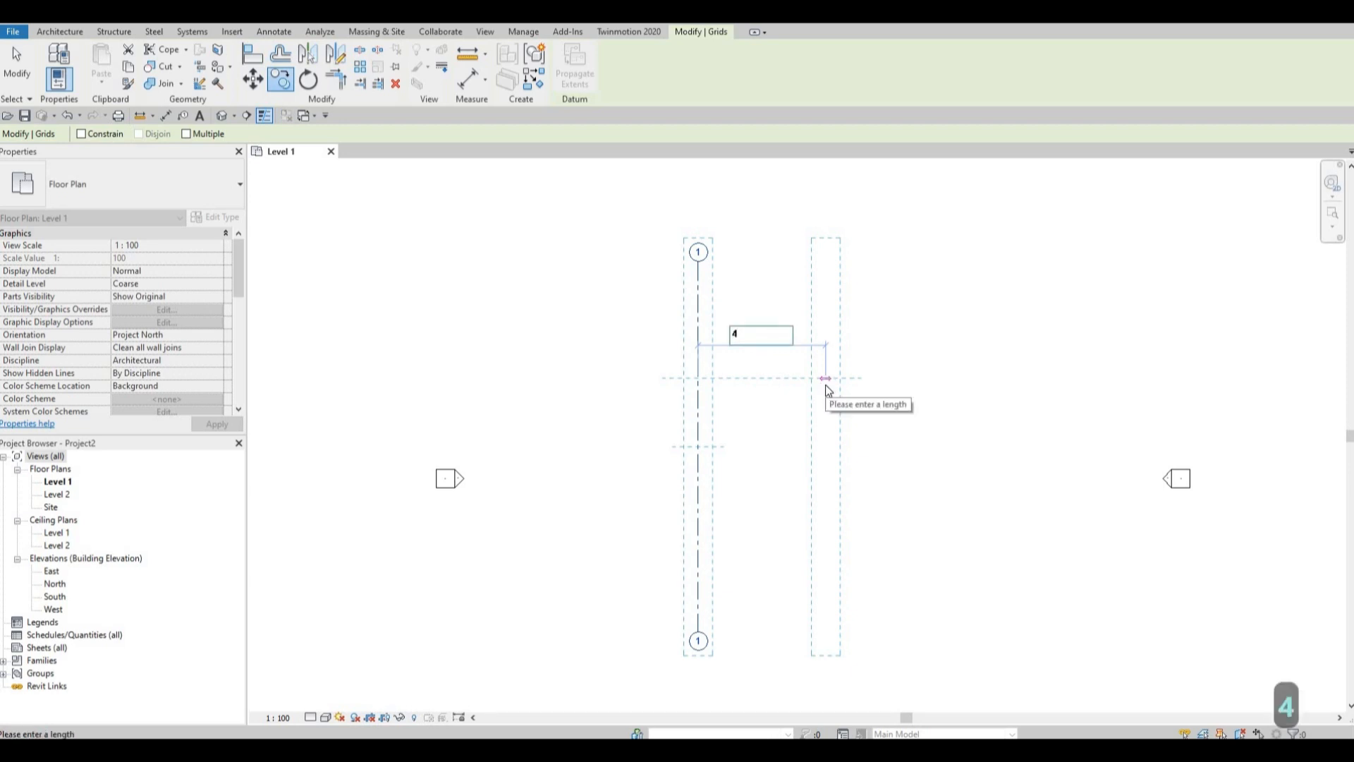
type("070")
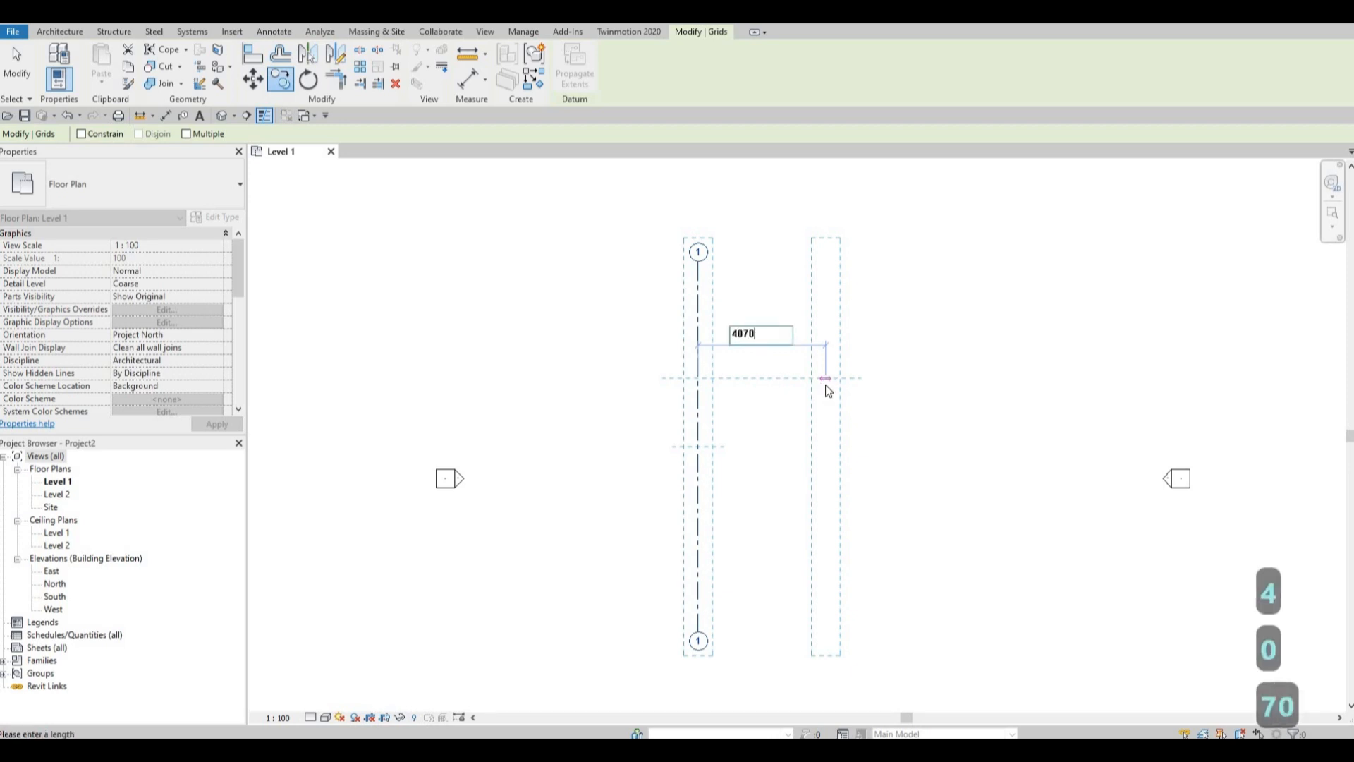
key("Return")
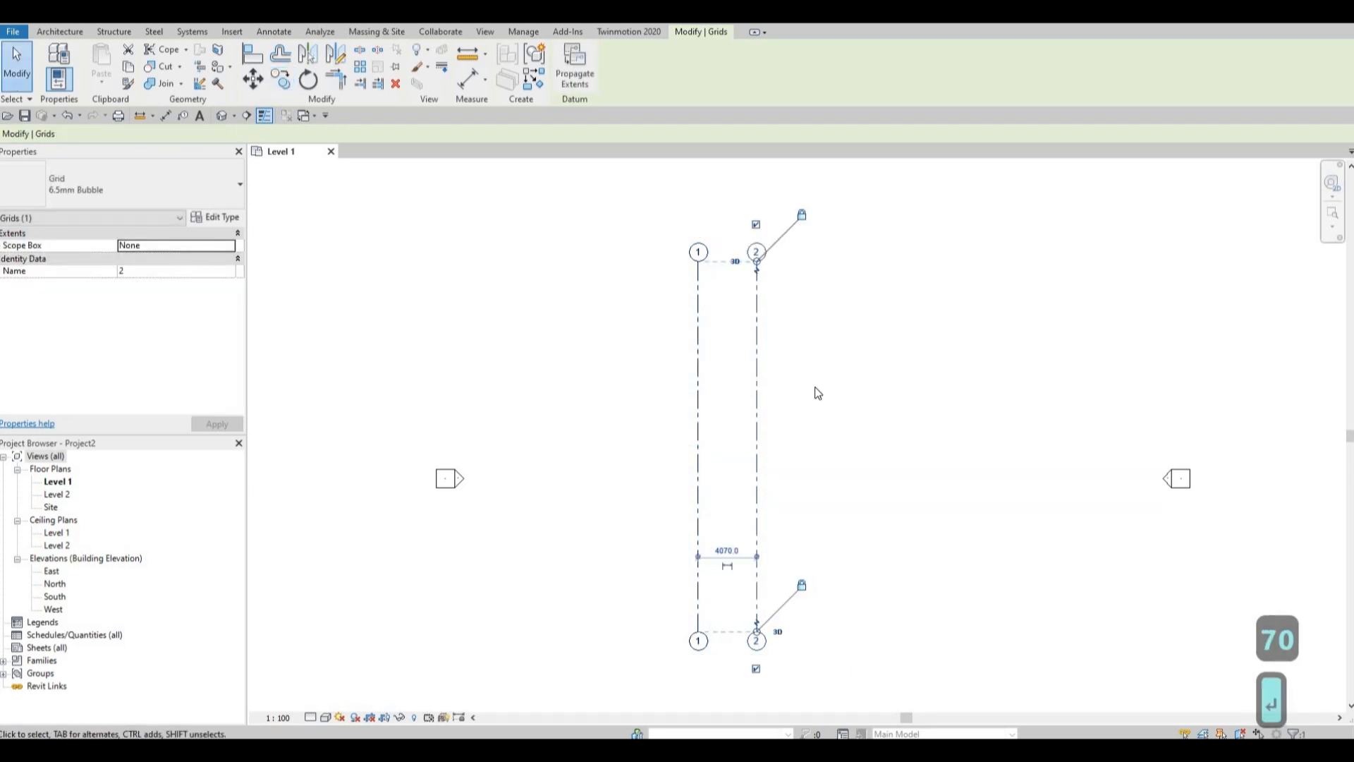
Copy grid 2 horizontally 4470 mm to the right with the Multiple copy option enabled.
left_click(756, 363)
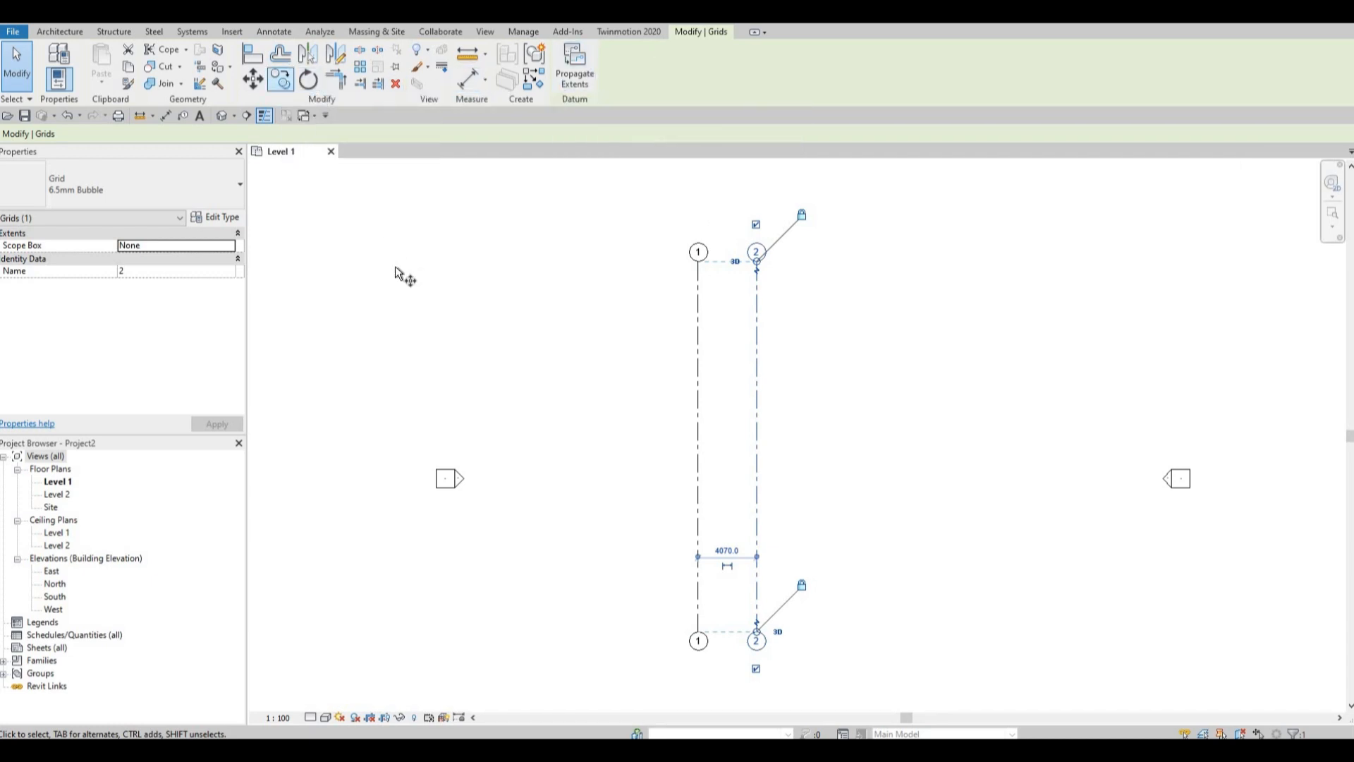
key("c")
key("o")
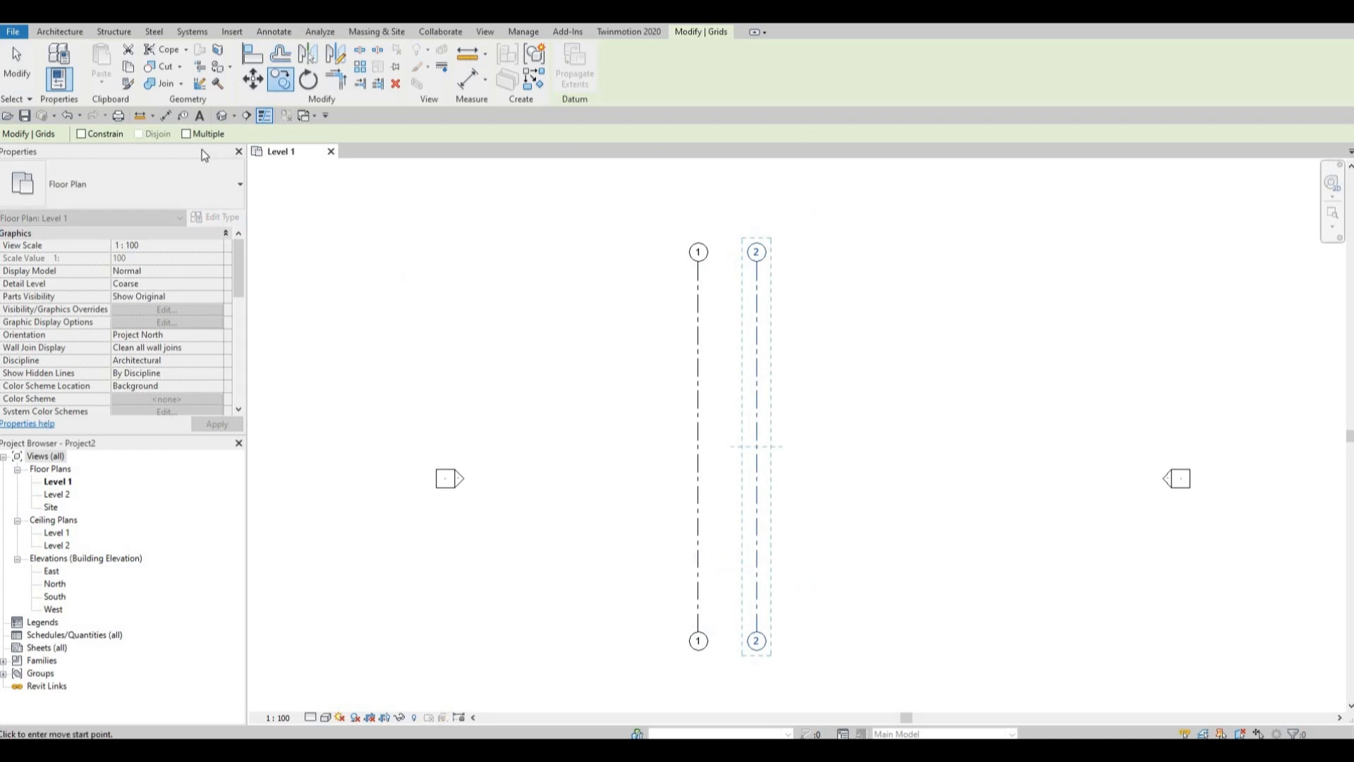
left_click(186, 134)
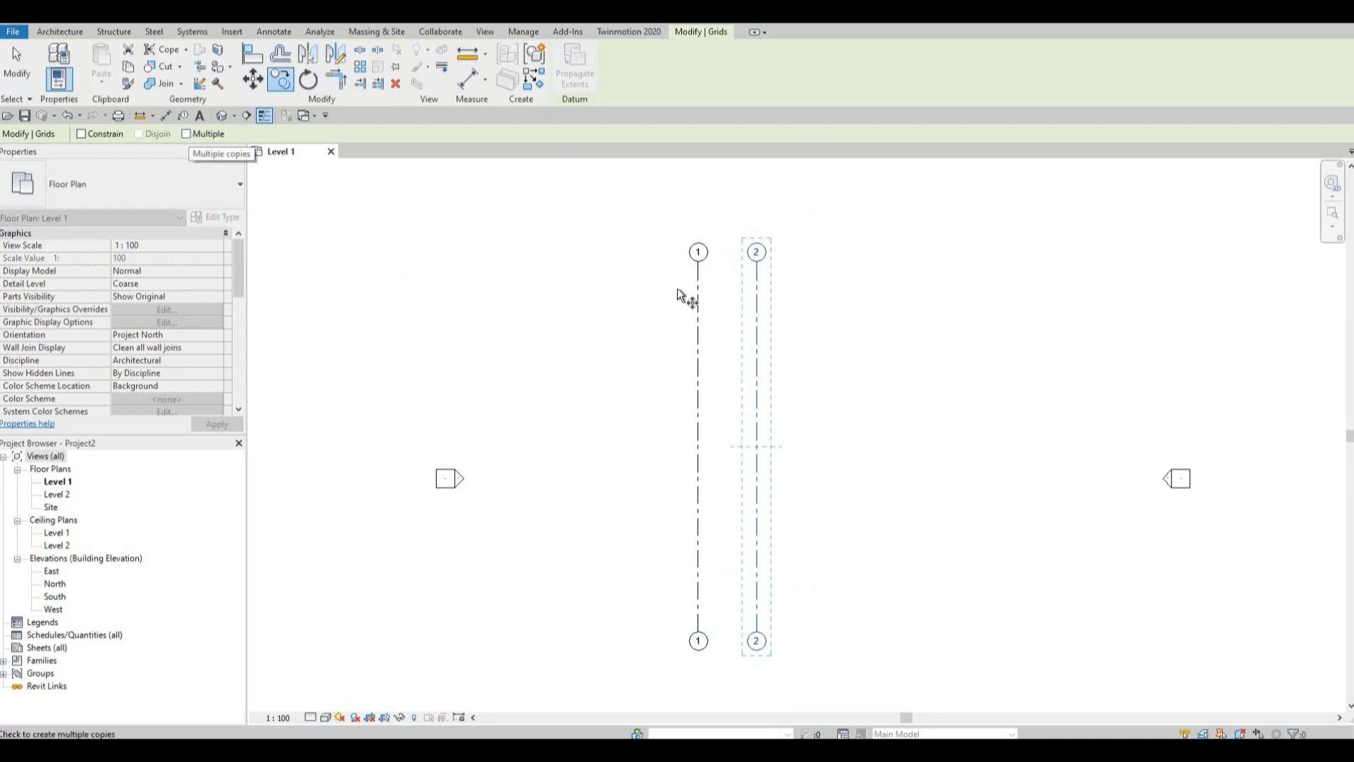
left_click(754, 348)
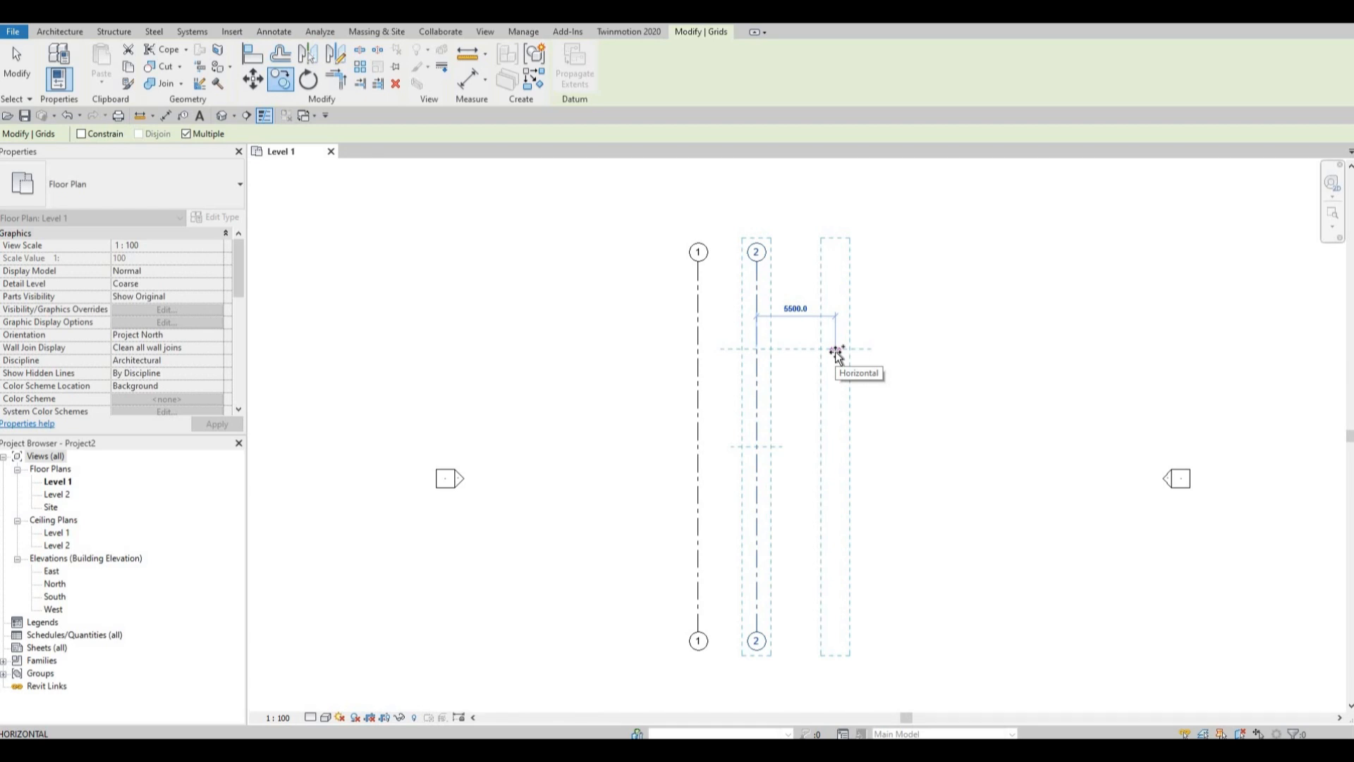
type("4470")
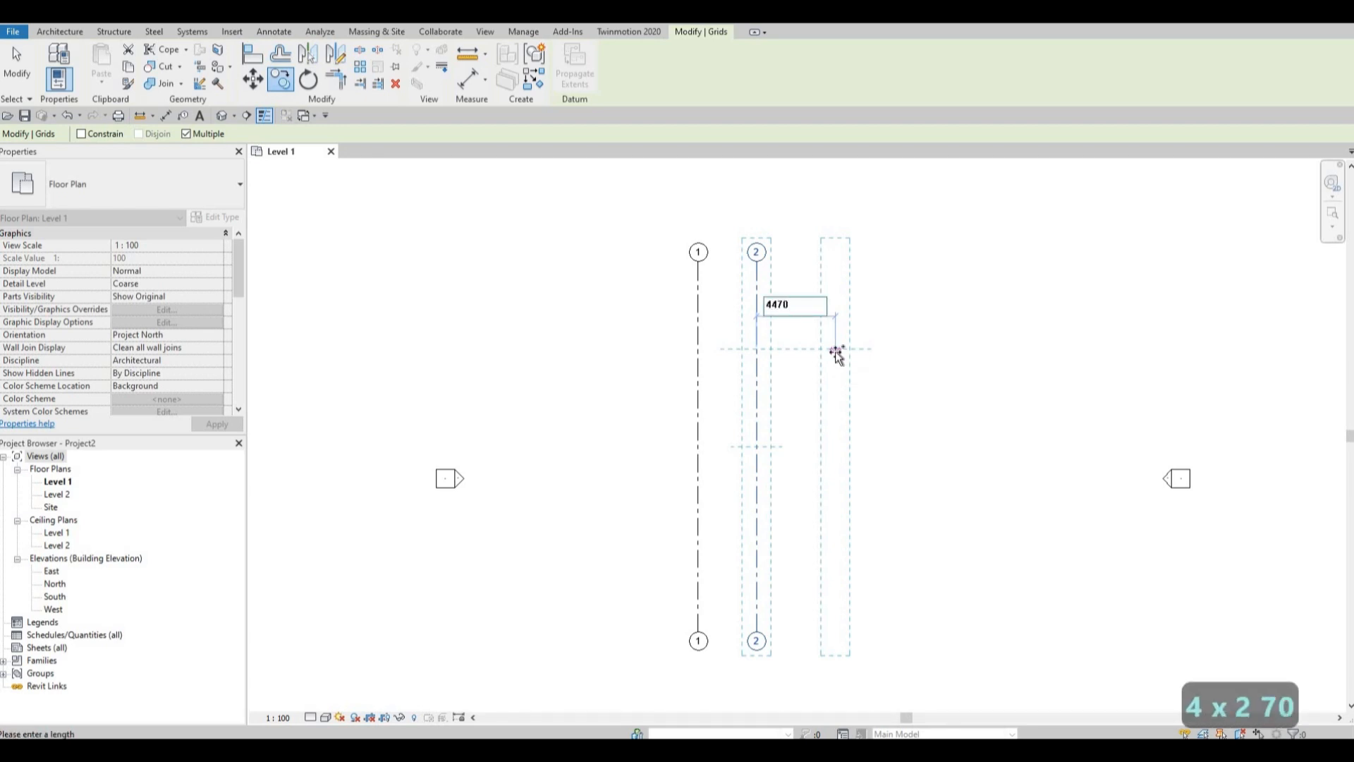
key("Return")
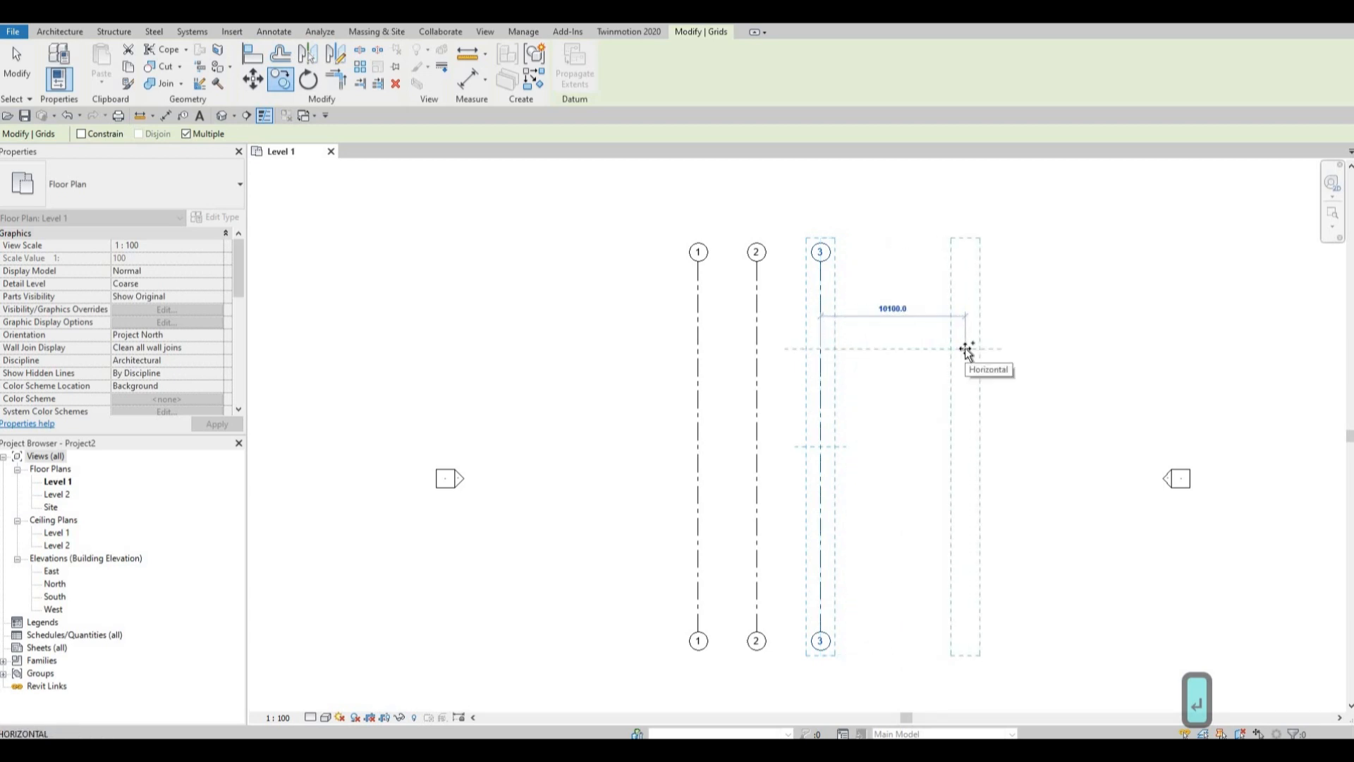
Place another grid copy 1100 mm to the right of grid 3 and finish copying.
type("110")
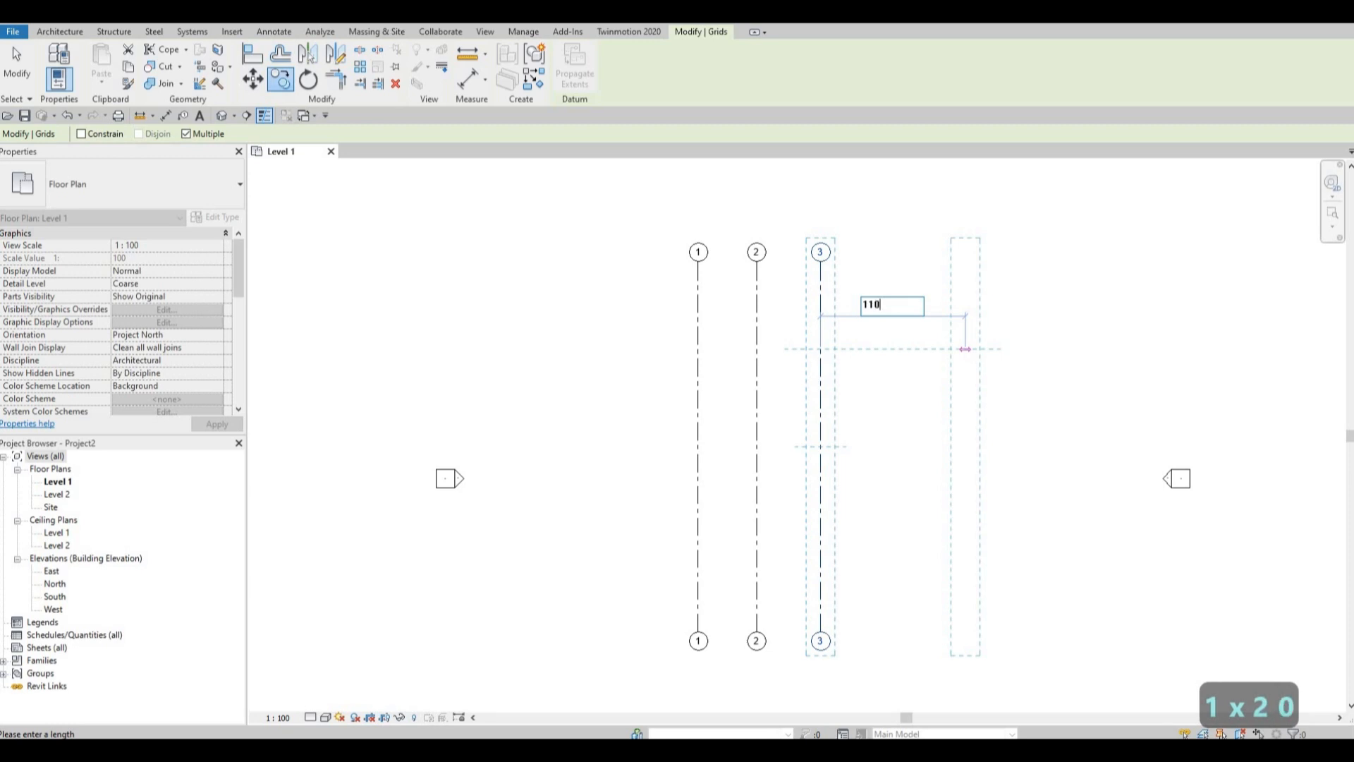
type("0")
key("Return")
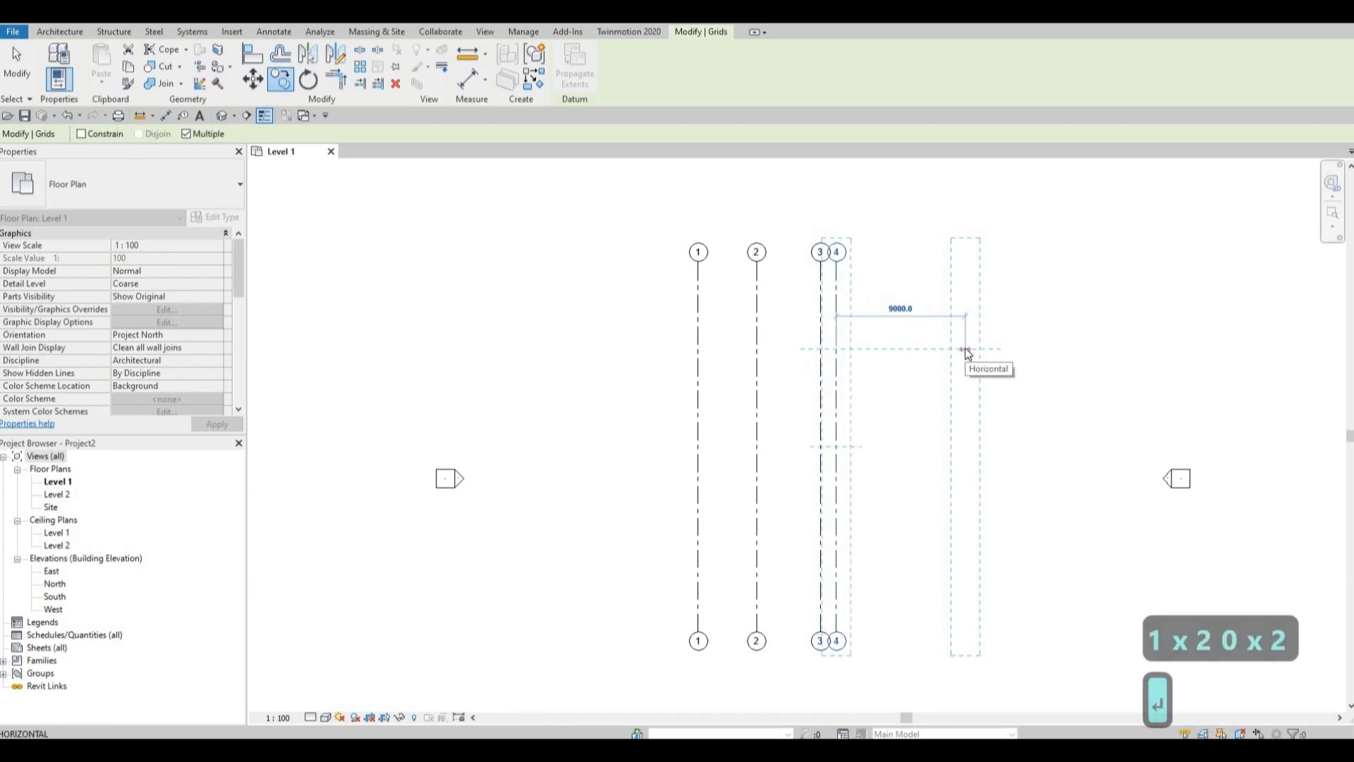
key("Escape")
key("Escape")
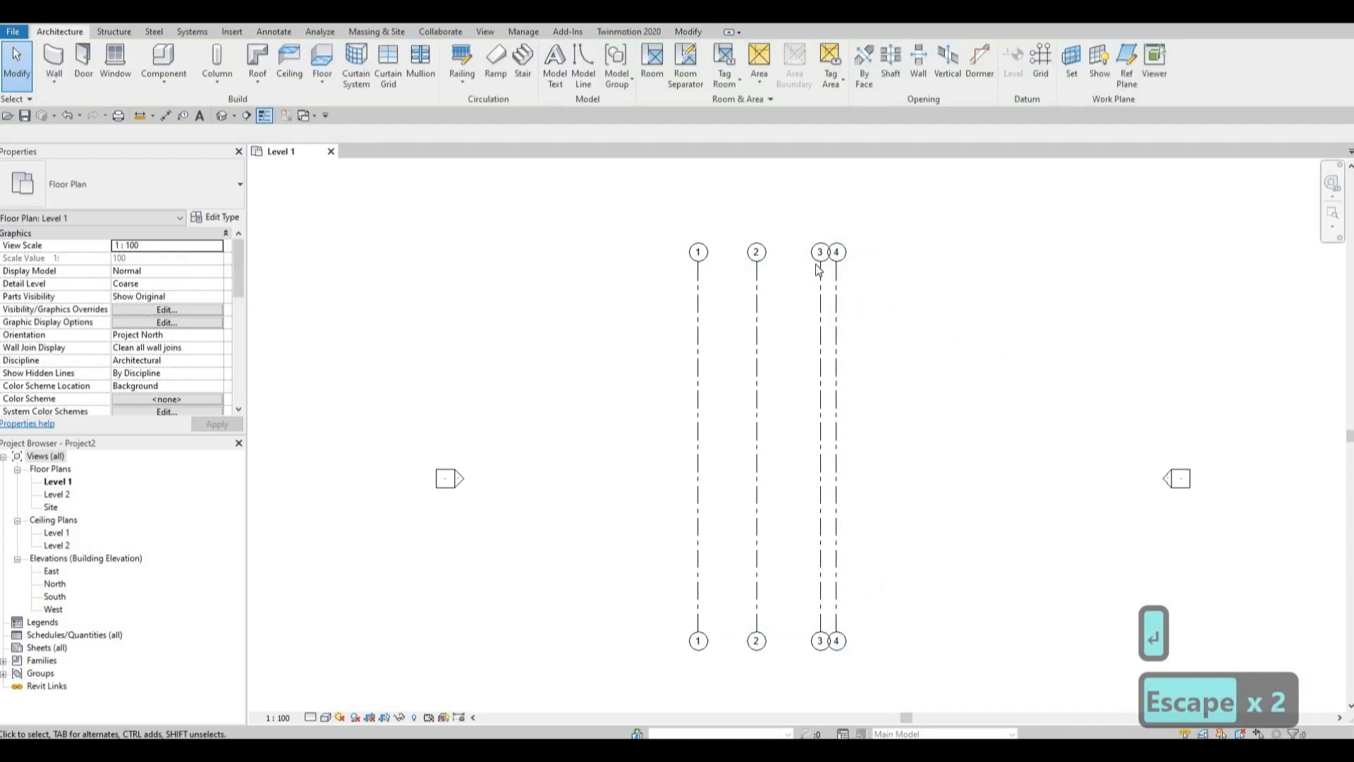
Add an elbow at the upper end of grid 4 to offset its bubble away from grid 3's bubble.
scroll(818, 270, "up", 6)
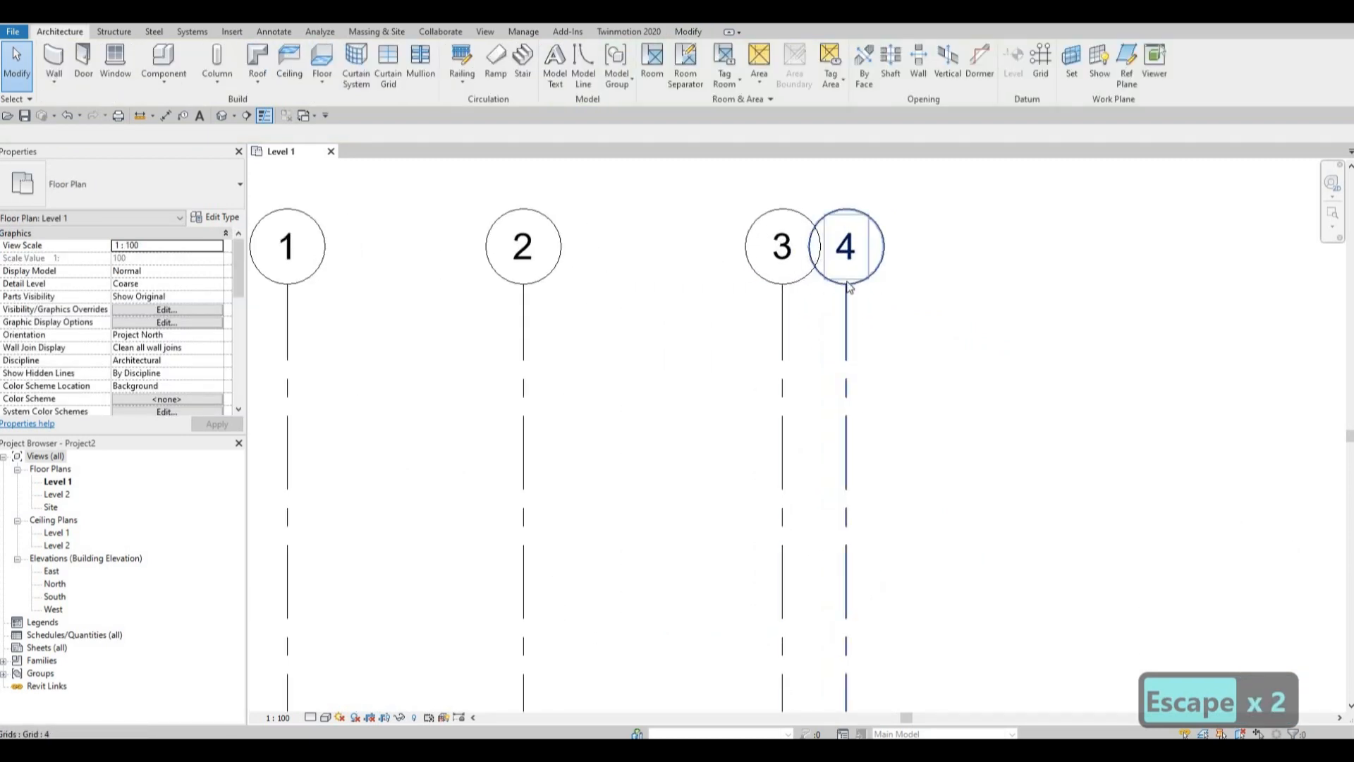
left_click(848, 324)
scroll(852, 332, "down", 2)
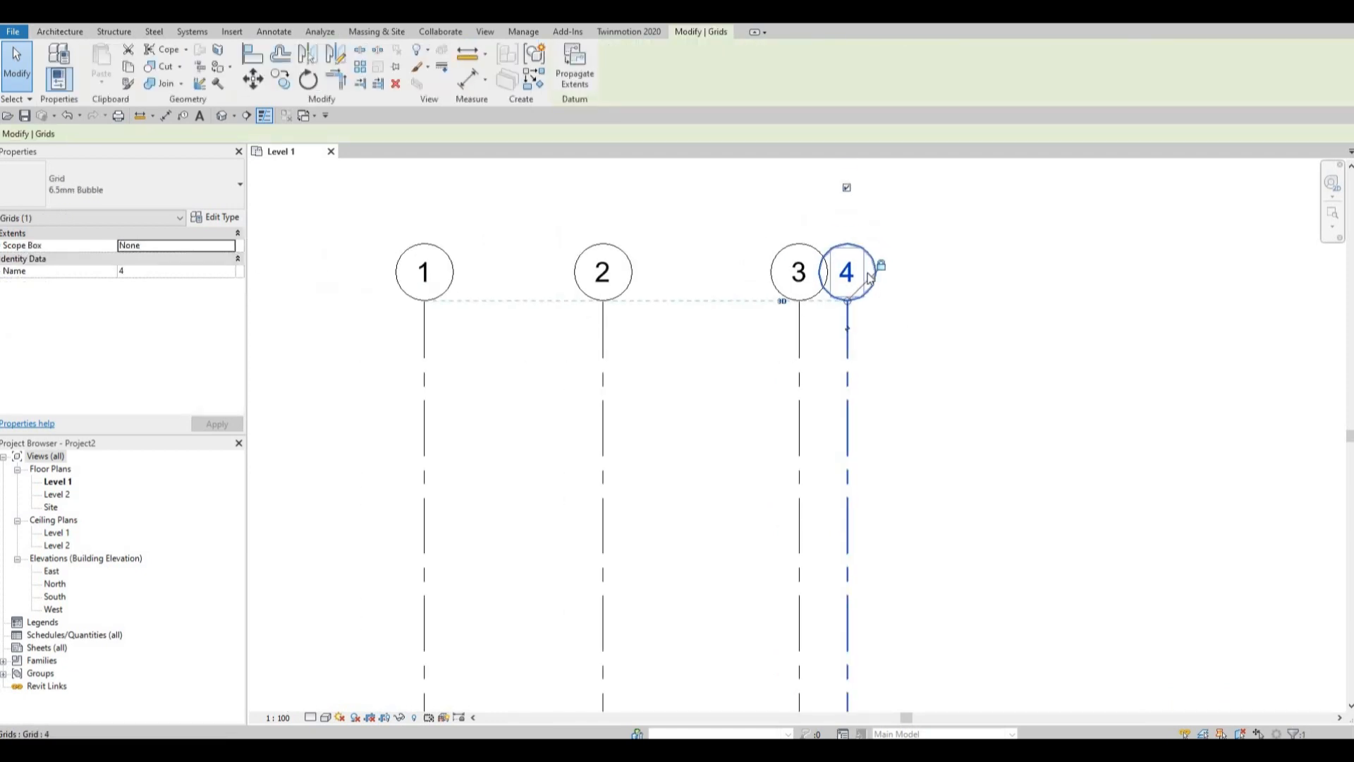
scroll(839, 349, "up", 2)
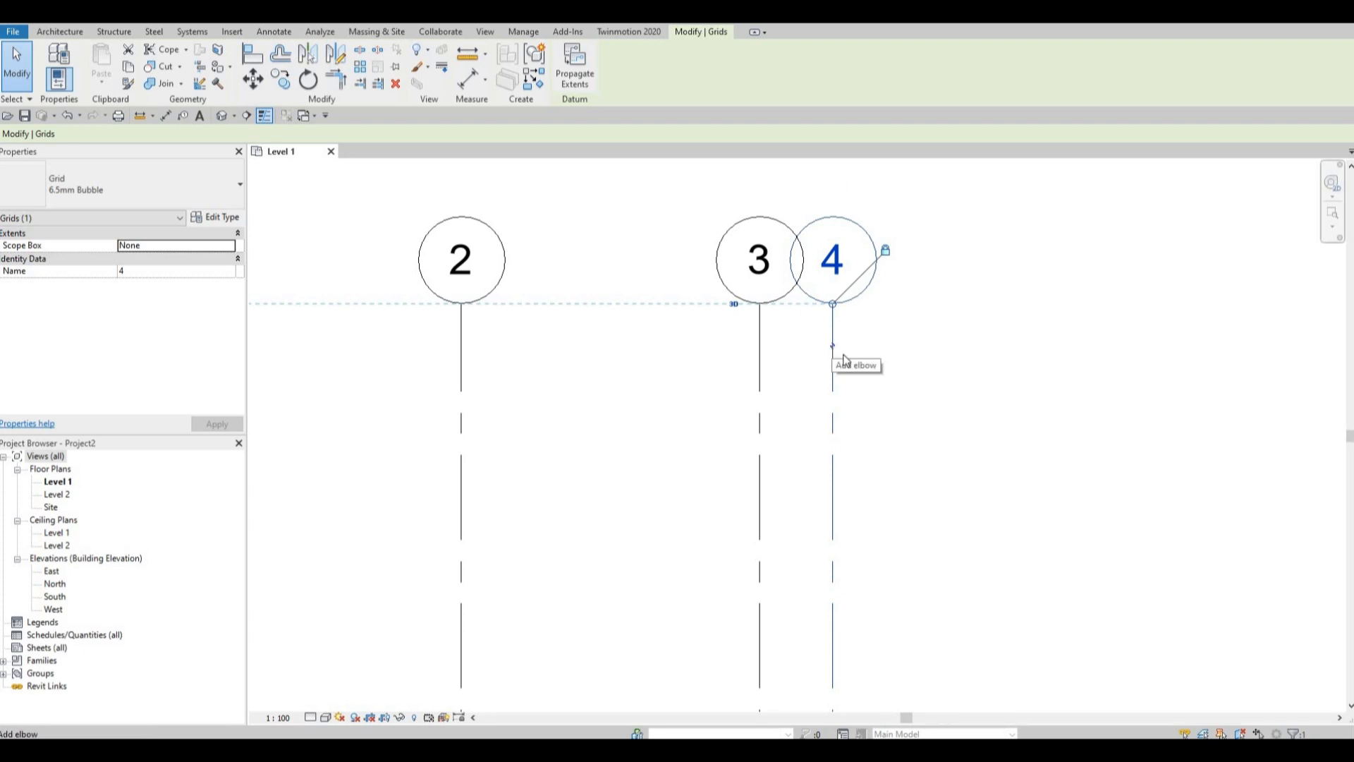
left_click(844, 356)
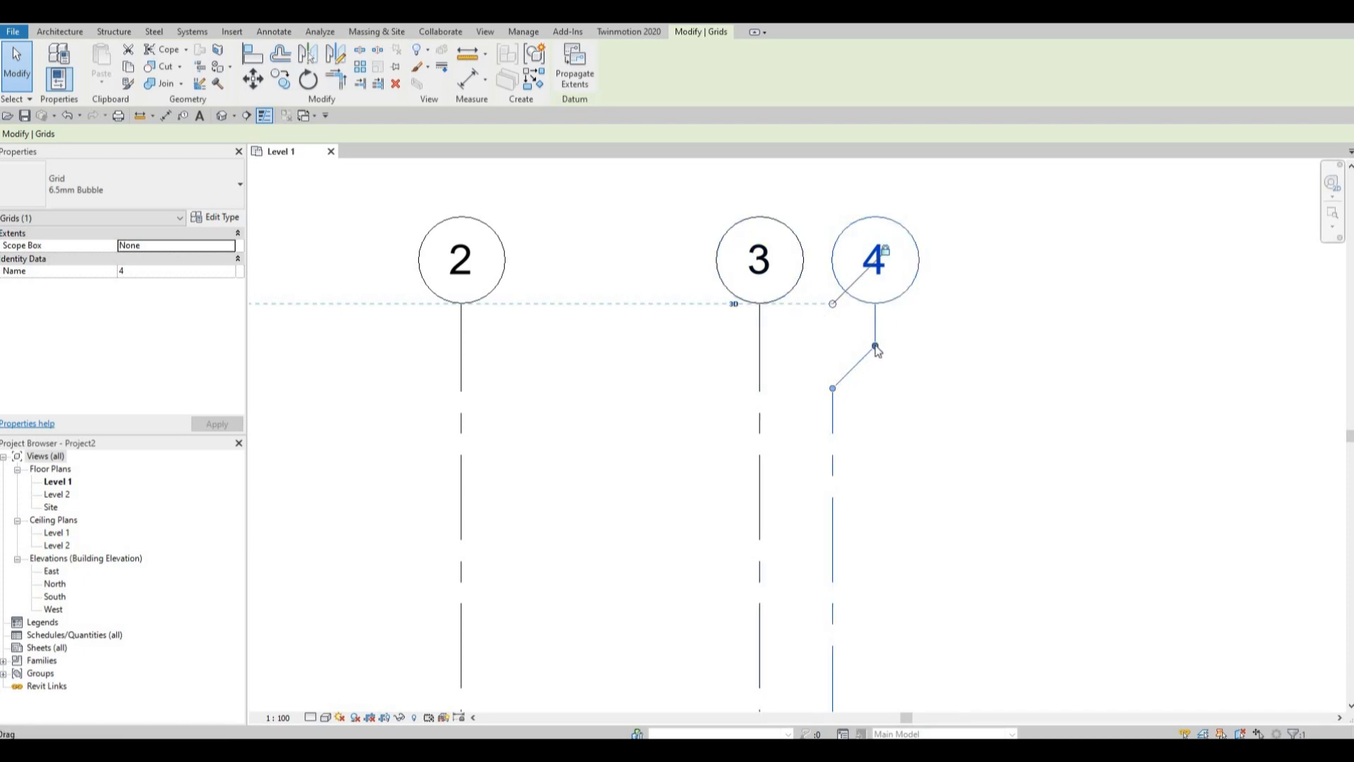
mouse_move(875, 347)
left_mouse_down()
mouse_move(770, 351)
mouse_move(875, 350)
left_mouse_up()
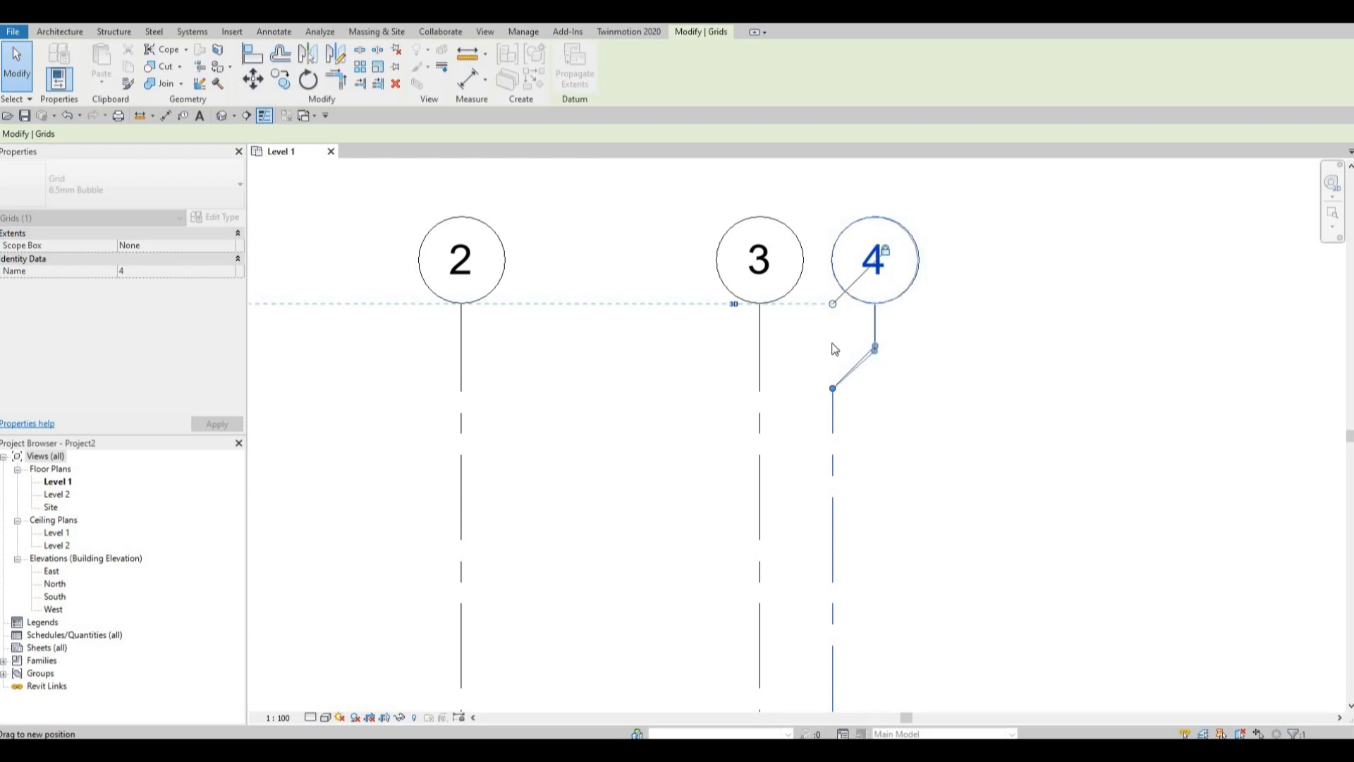
Add an elbow at the lower end of grid 4 to separate its bubble from grid 3's, and deselect the grid.
scroll(834, 322, "down", 2)
middle_click_drag(852, 306, 834, 272)
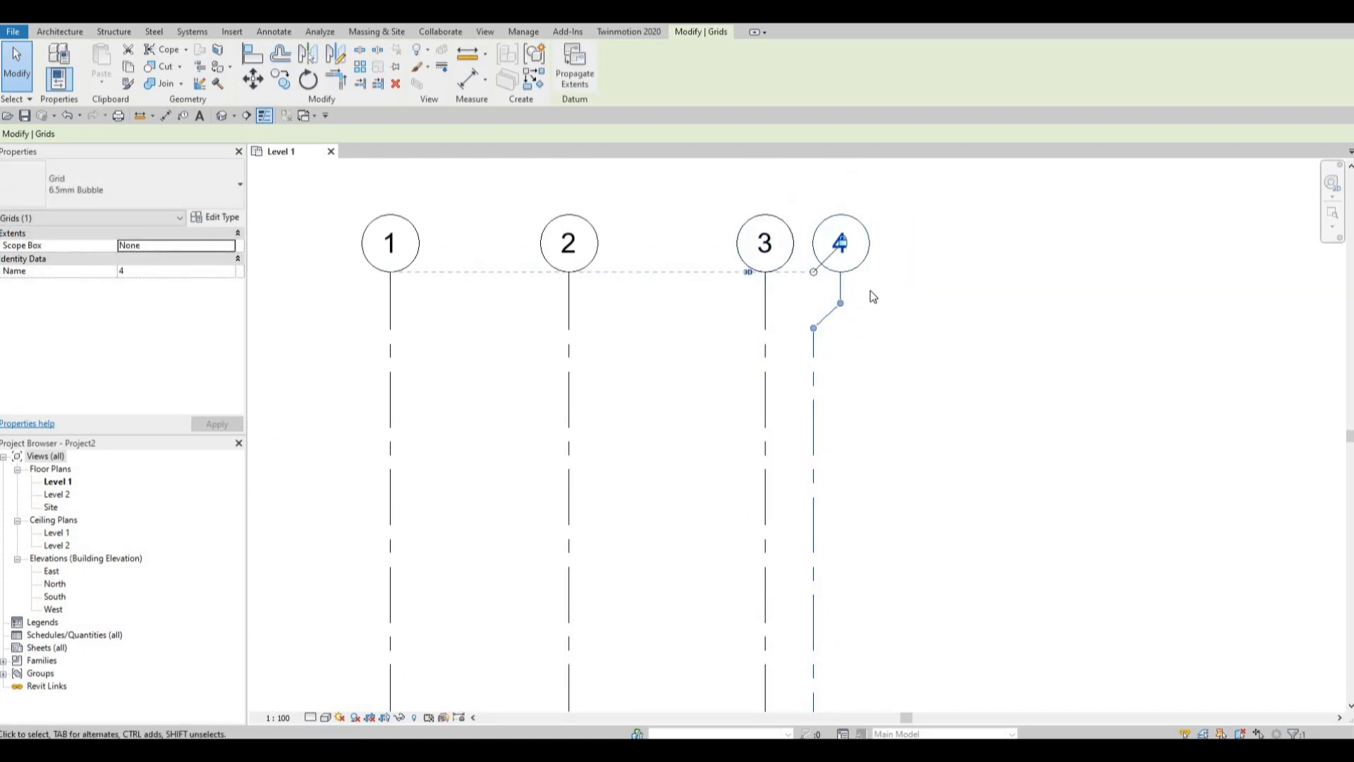
scroll(941, 479, "down", 2)
middle_click_drag(952, 529, 919, 472)
scroll(916, 474, "down", 4)
middle_click_drag(869, 670, 861, 466)
middle_click_drag(839, 596, 825, 487)
scroll(820, 488, "up", 5)
scroll(839, 492, "up", 2)
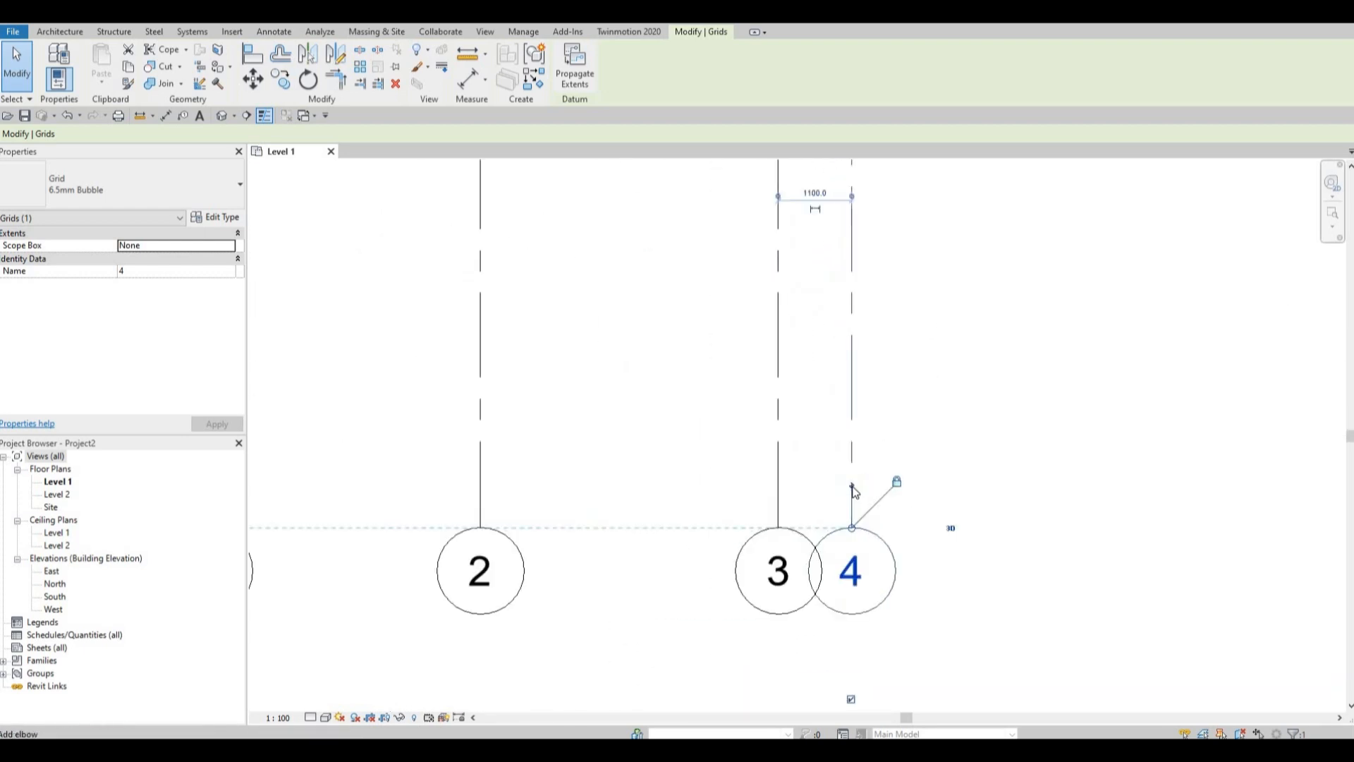
scroll(850, 486, "up", 4)
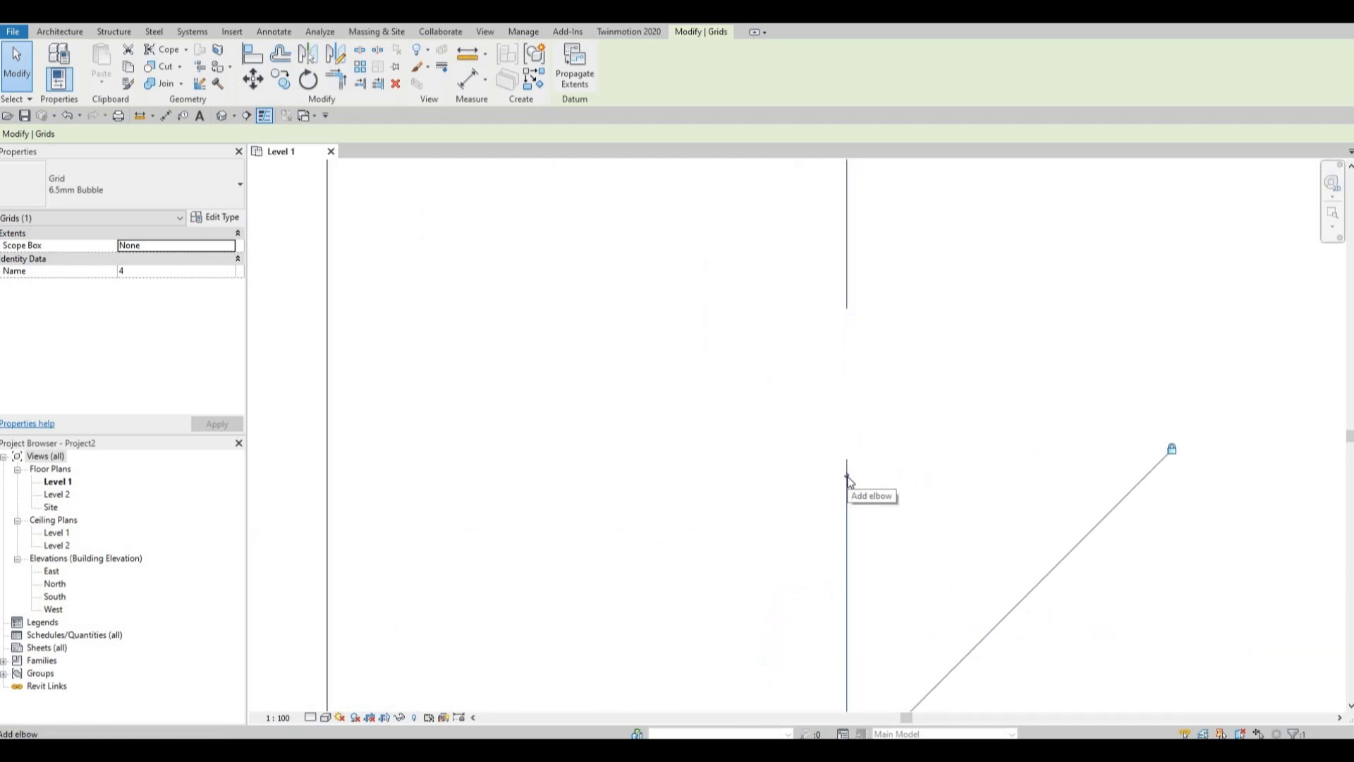
left_click(848, 478)
scroll(846, 458, "down", 6)
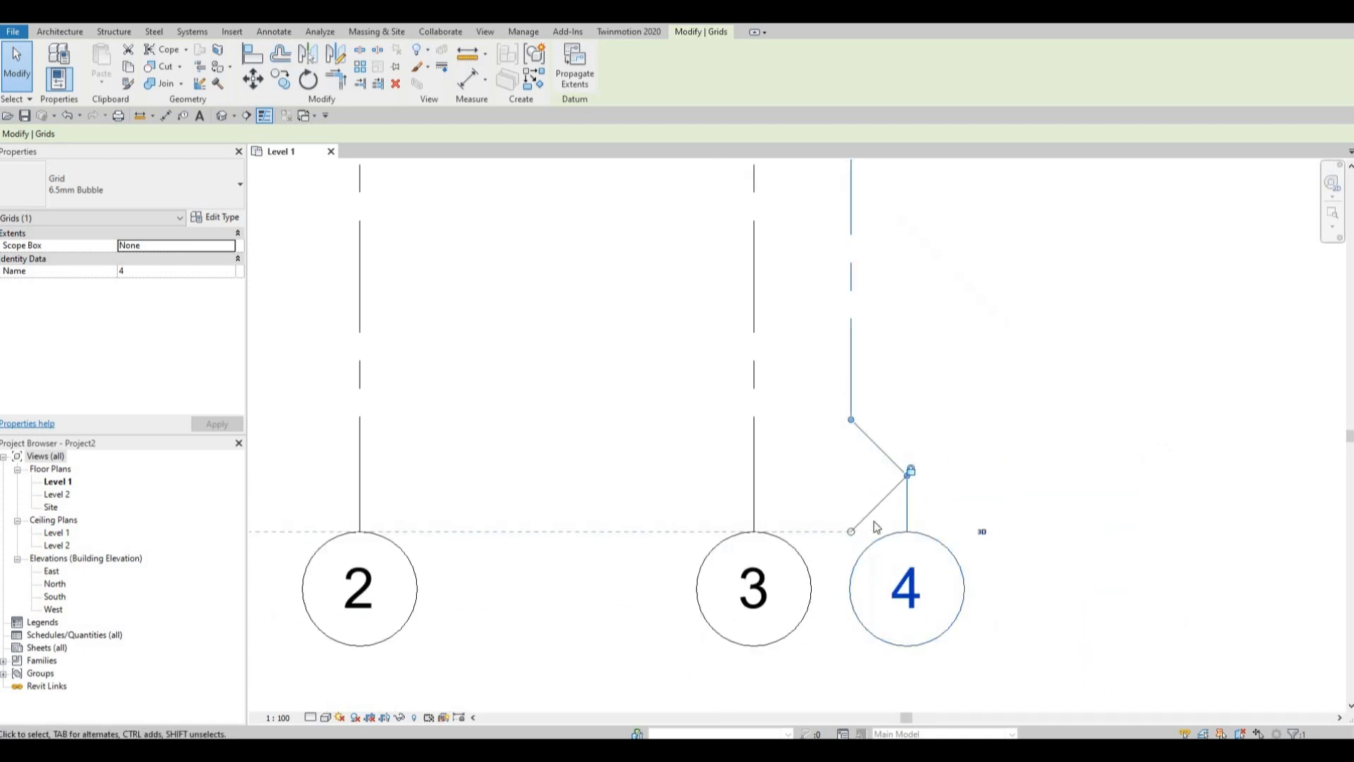
key("Escape")
left_click(902, 479)
mouse_move(896, 476)
left_mouse_down()
mouse_move(832, 474)
mouse_move(904, 475)
mouse_move(885, 486)
mouse_move(900, 469)
left_mouse_up()
scroll(900, 462, "down", 2)
scroll(933, 423, "down", 5)
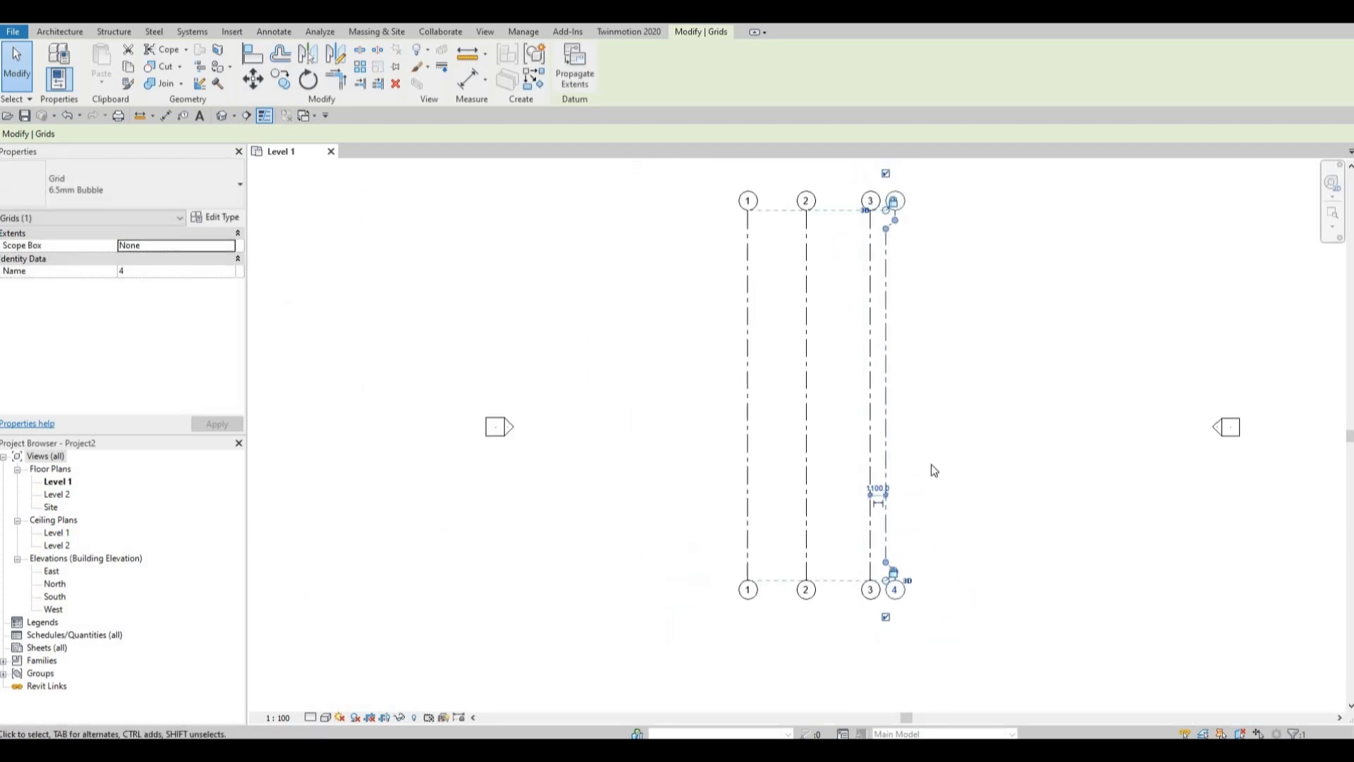
key("Escape")
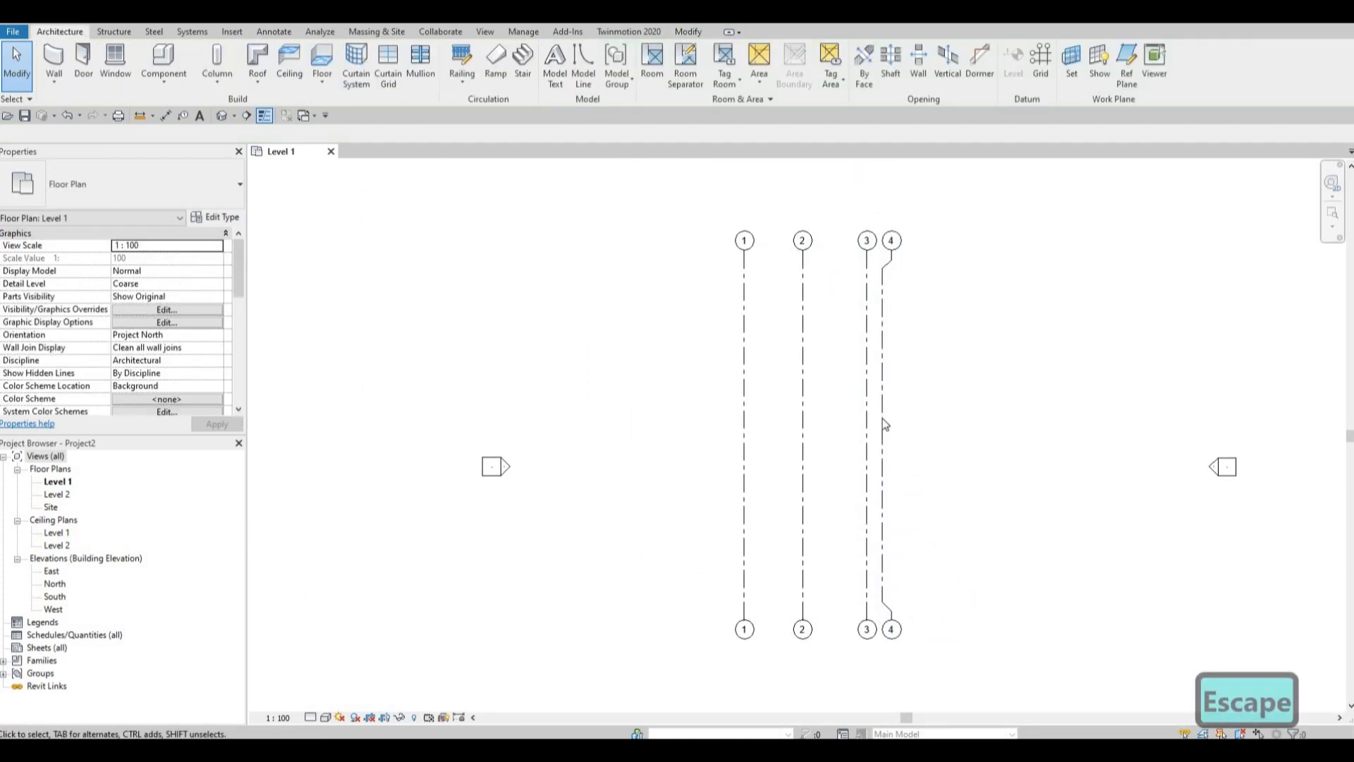
Draw a horizontal grid across the upper part of grids 1 to 4 and show bubbles at both of its ends.
scroll(882, 419, "up", 1, "ctrl")
key("Escape")
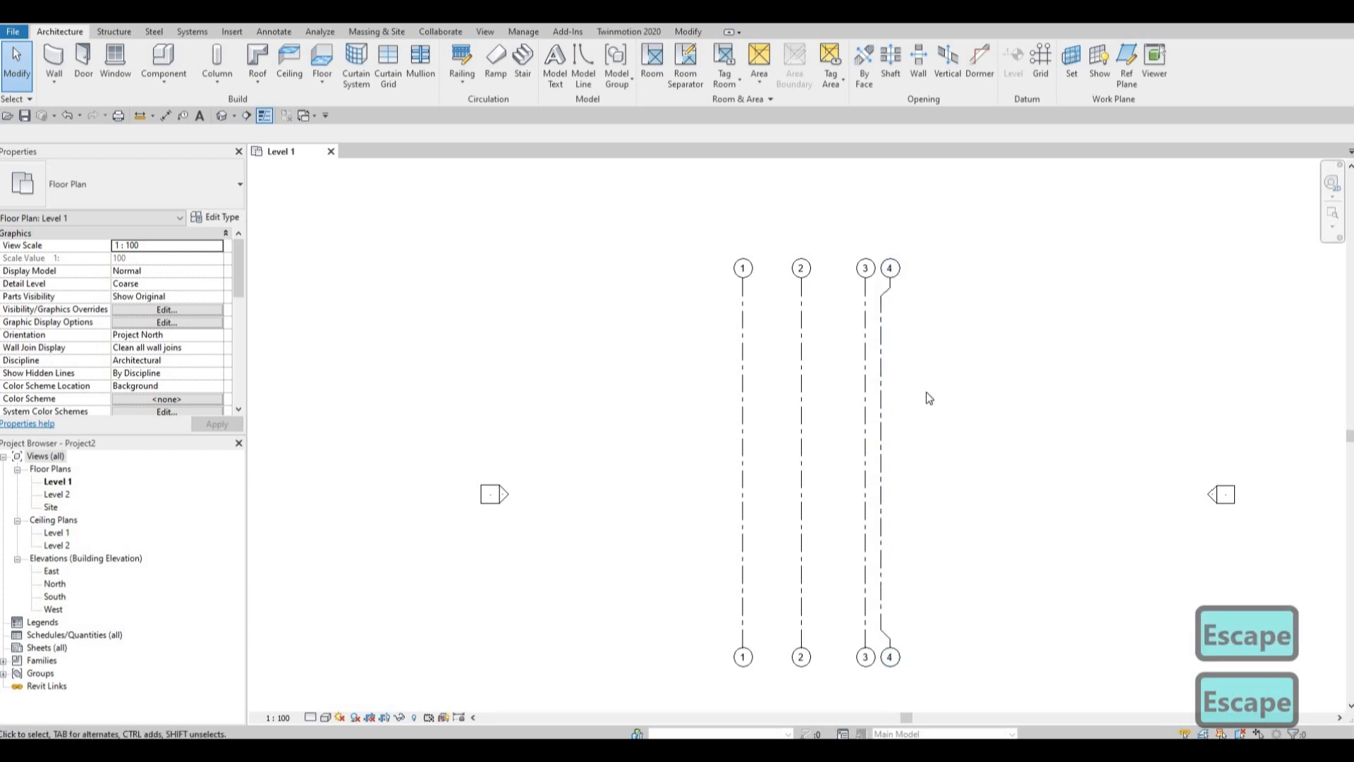
key("g")
key("r")
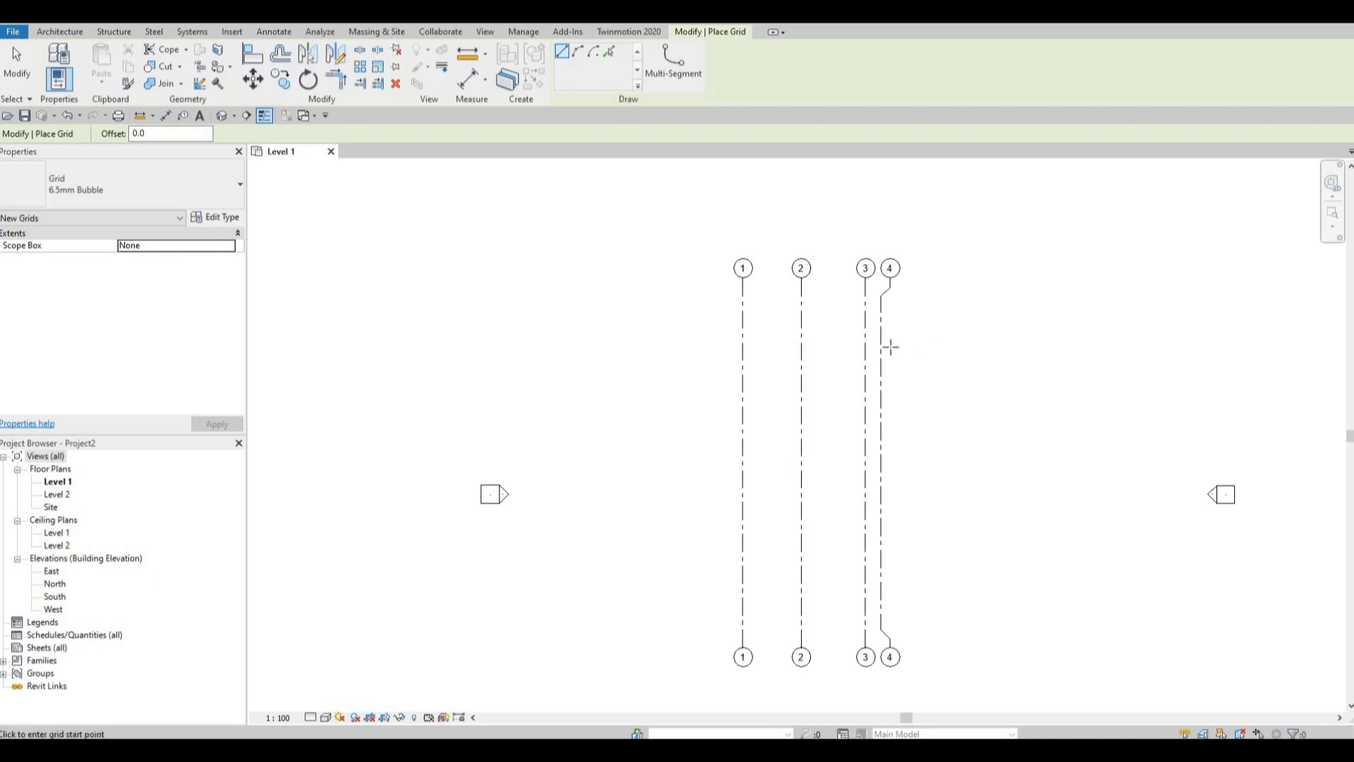
left_click(738, 347)
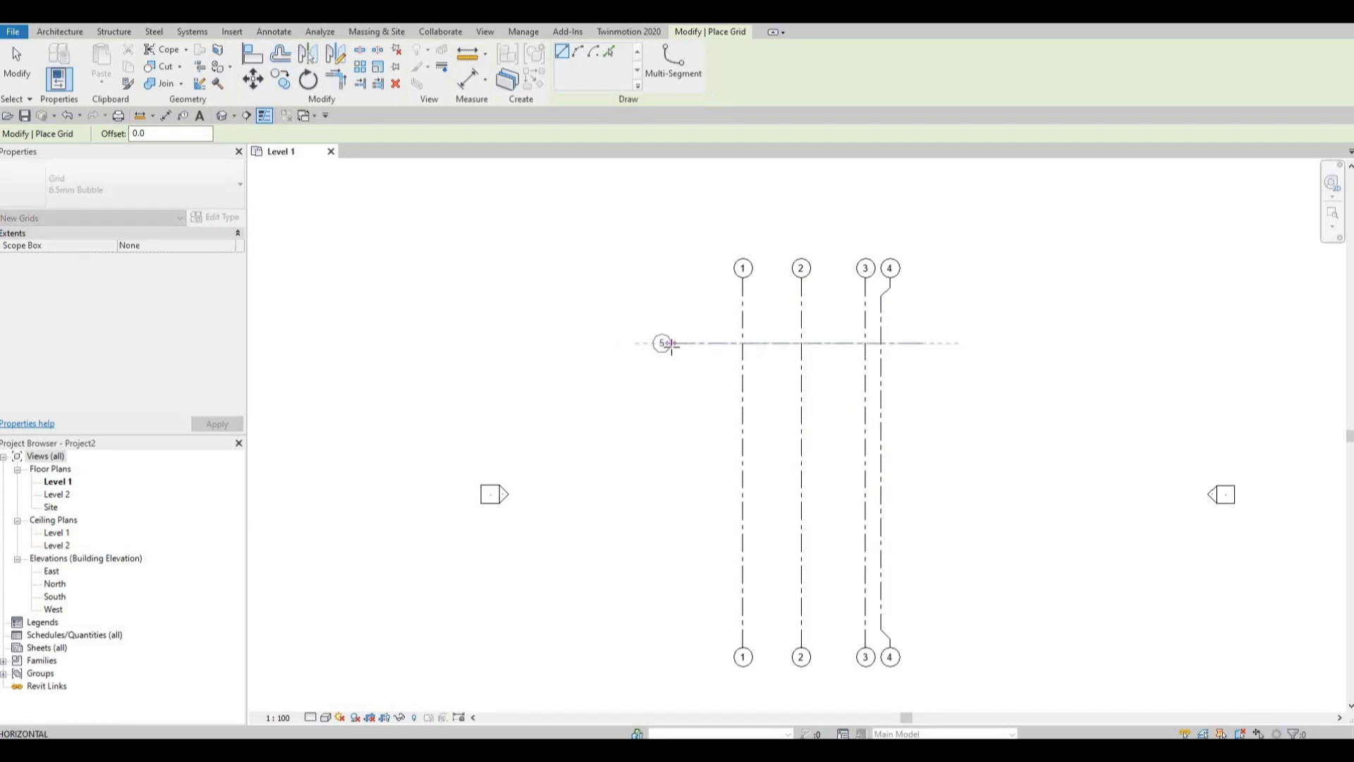
left_click(672, 344)
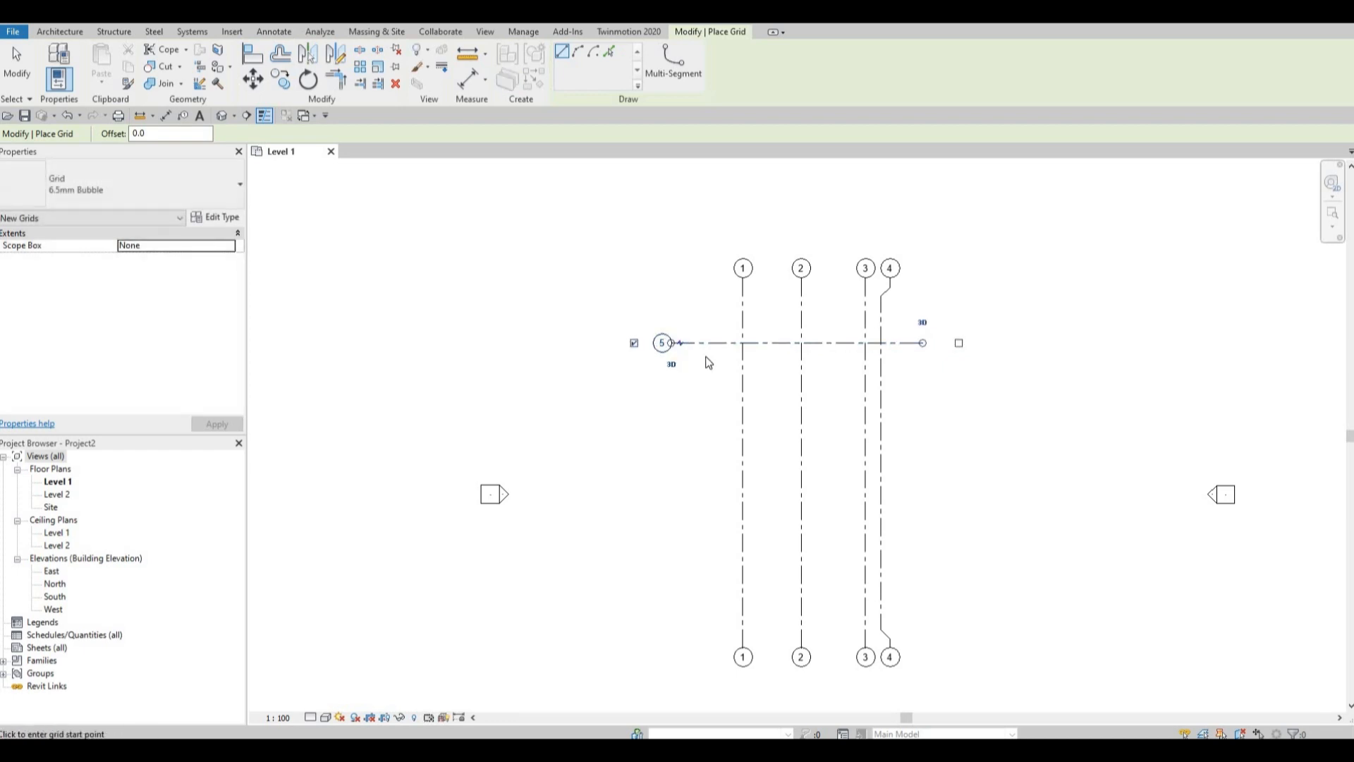
key("Escape")
key("Escape")
left_click(950, 353)
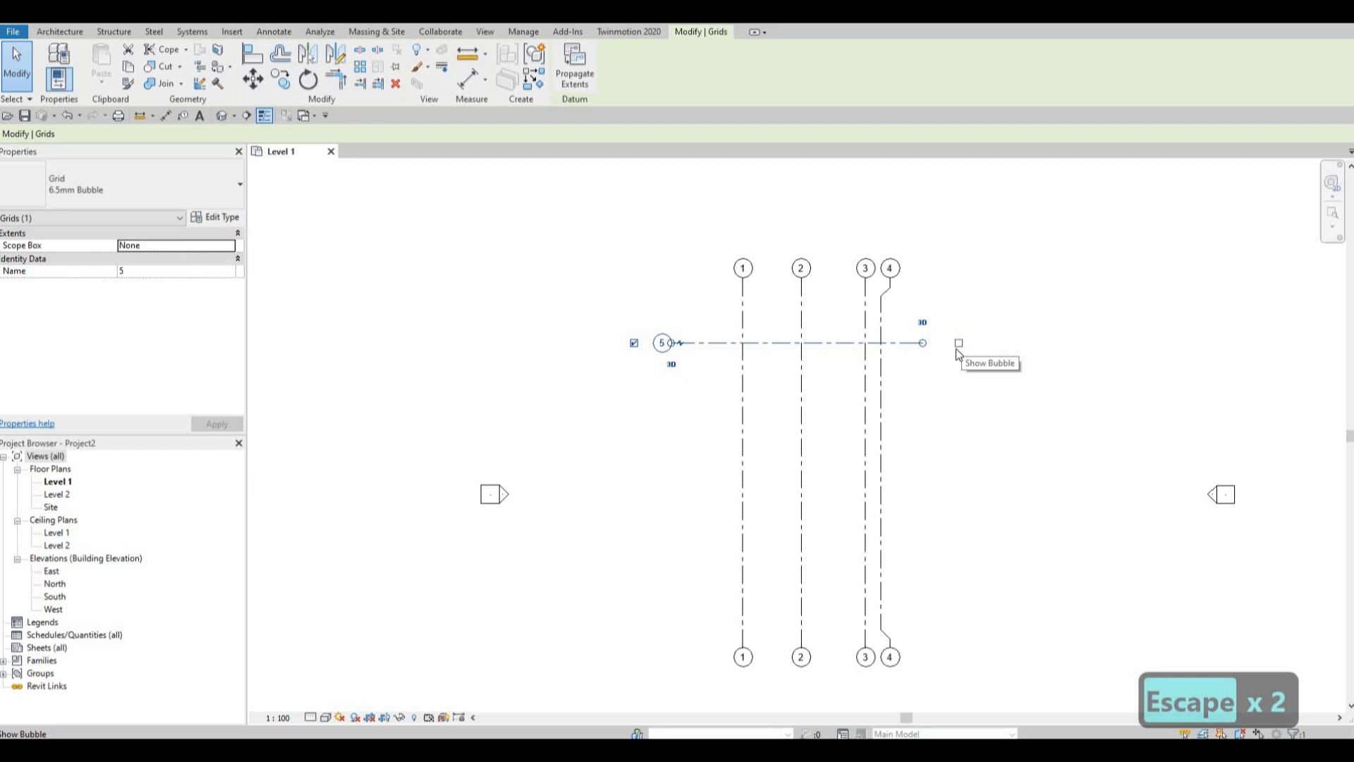
left_click(958, 343)
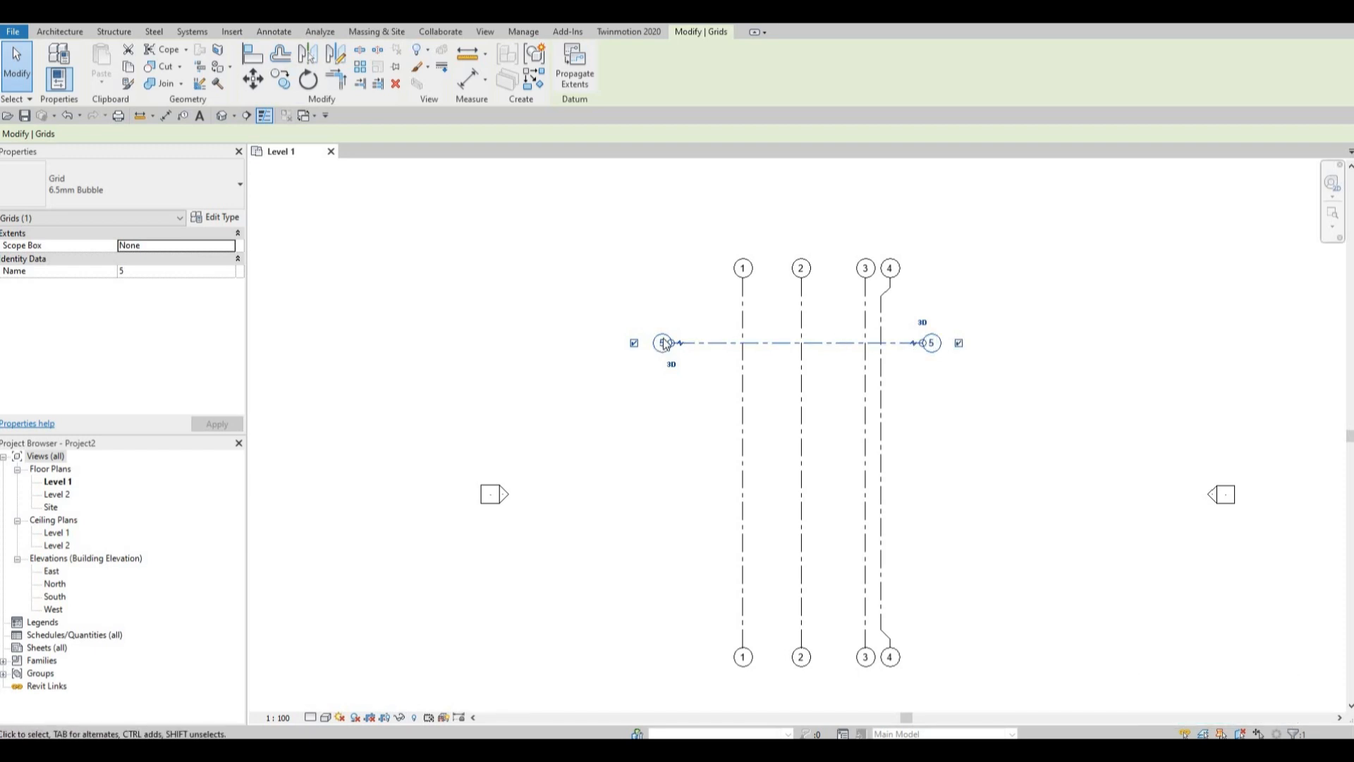
Rename the horizontal grid as A.
scroll(661, 343, "up", 5)
scroll(668, 319, "up", 3)
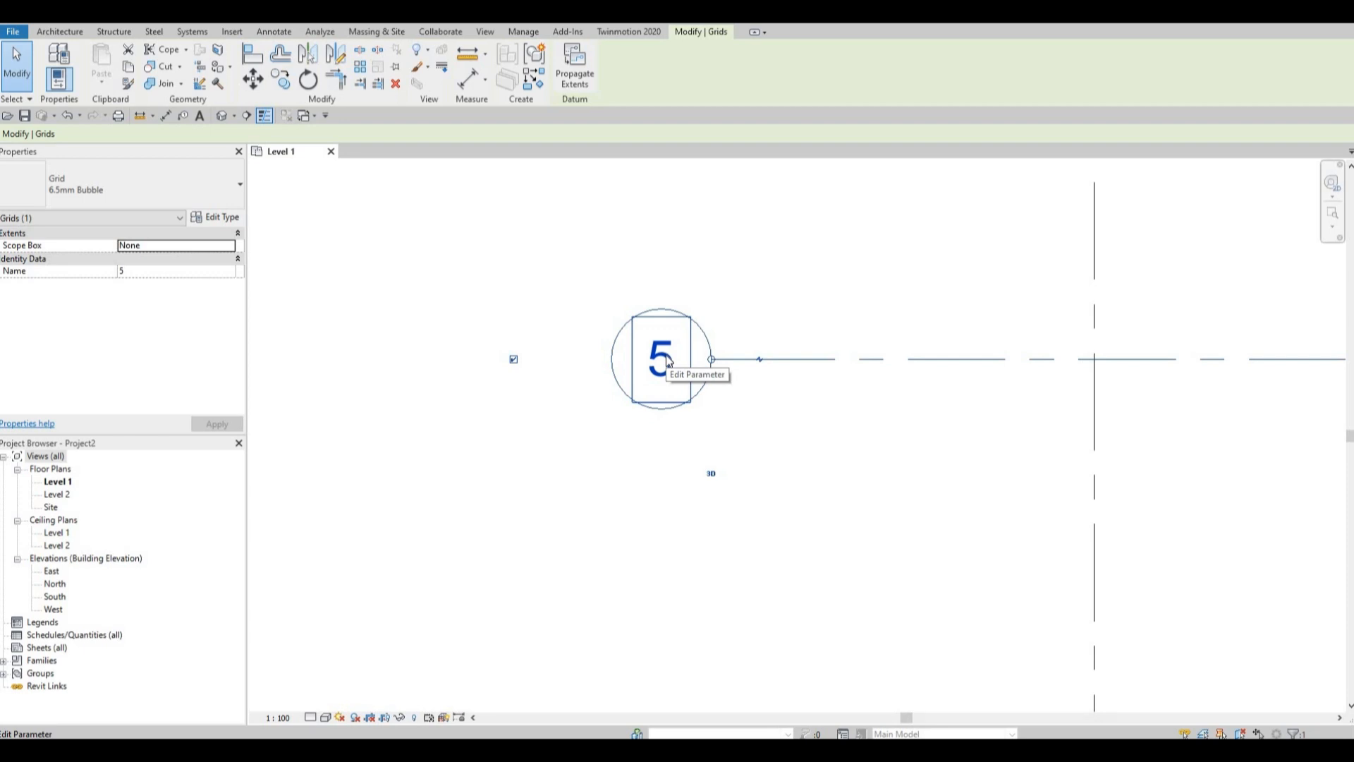
left_click(667, 354)
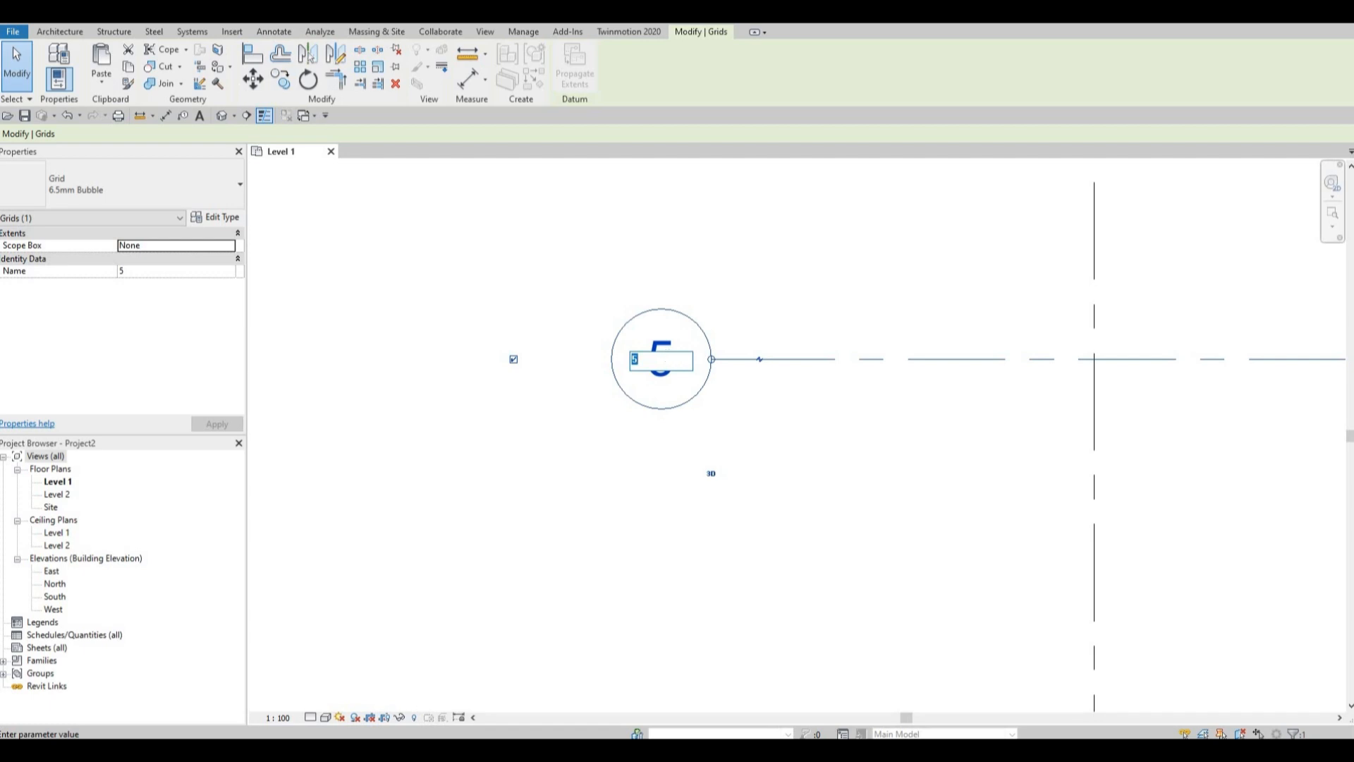
type("A")
key("Return")
scroll(811, 352, "down", 5)
scroll(818, 391, "down", 6)
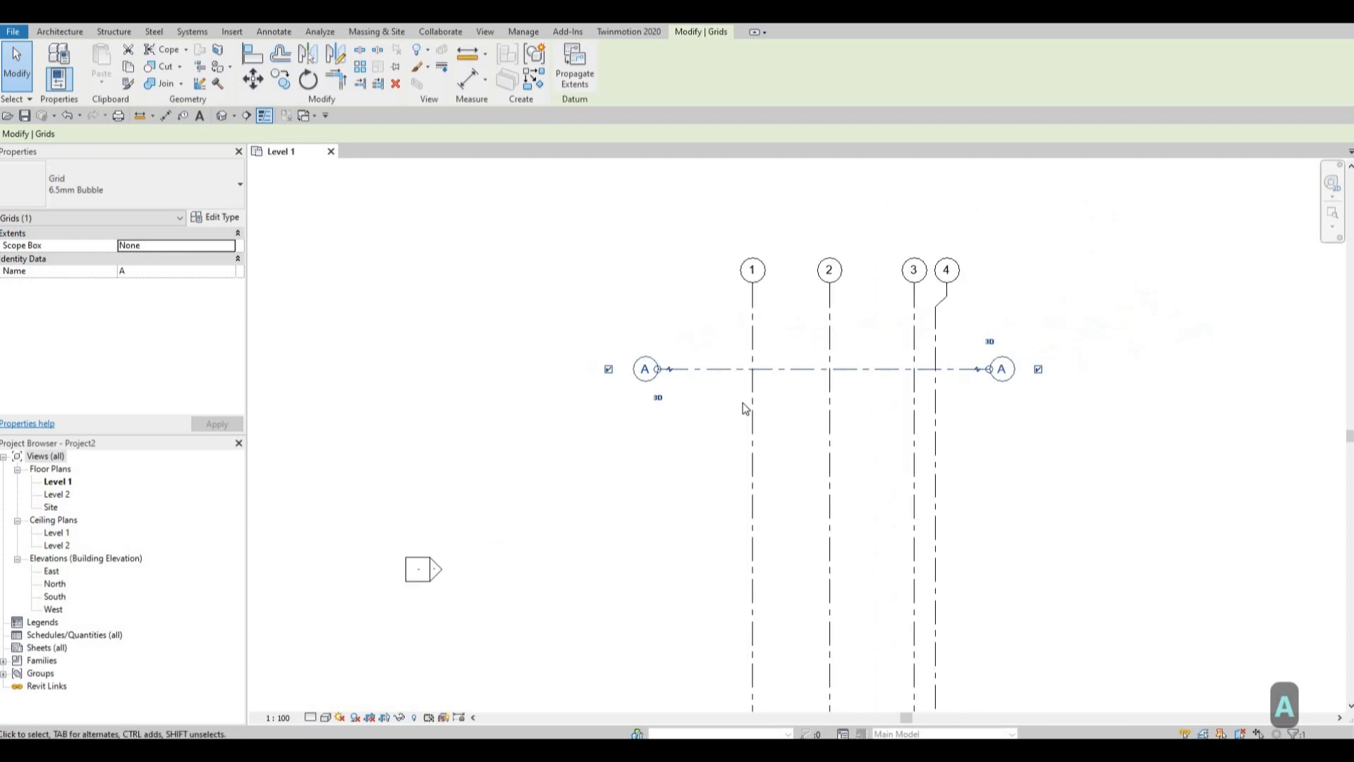
Copy grid A vertically 7755 mm downward with the Multiple copy option enabled.
scroll(832, 389, "up", 3)
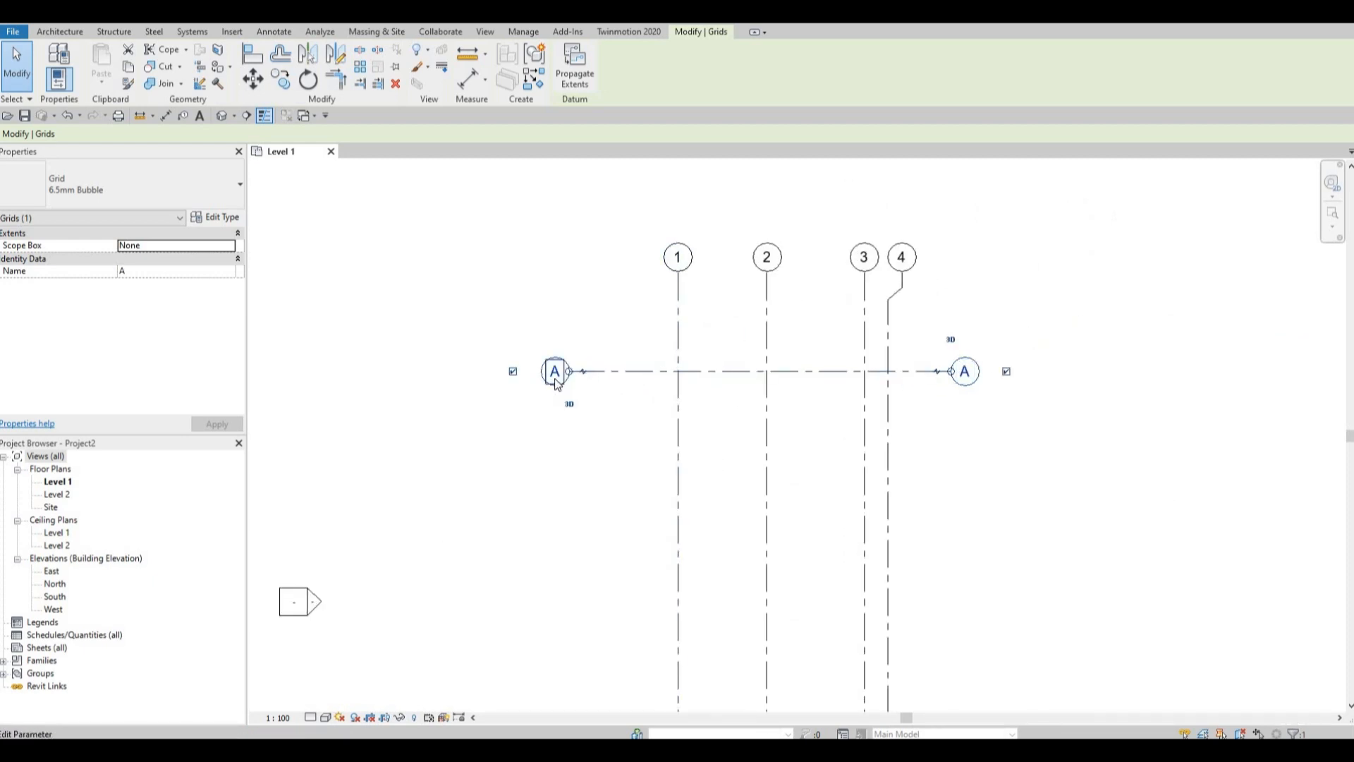
left_click(284, 79)
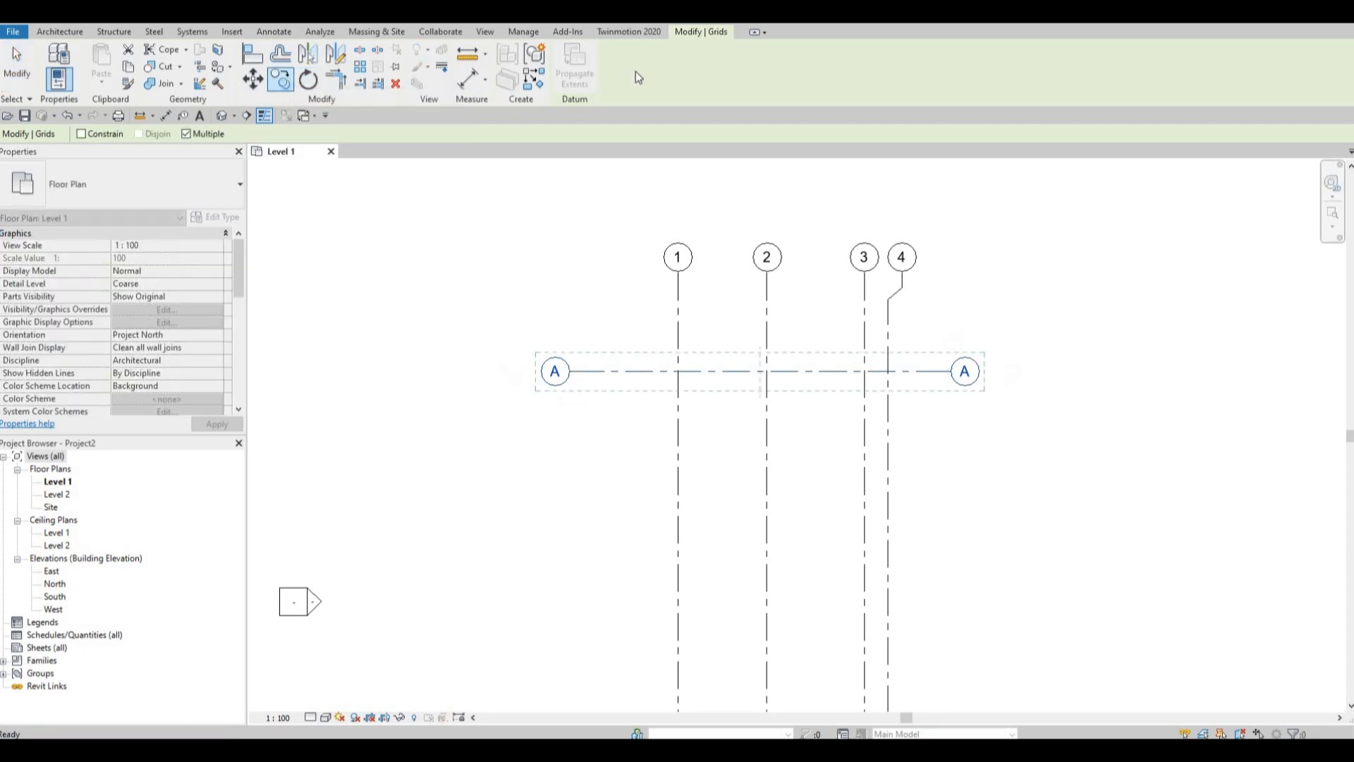
left_click(644, 371)
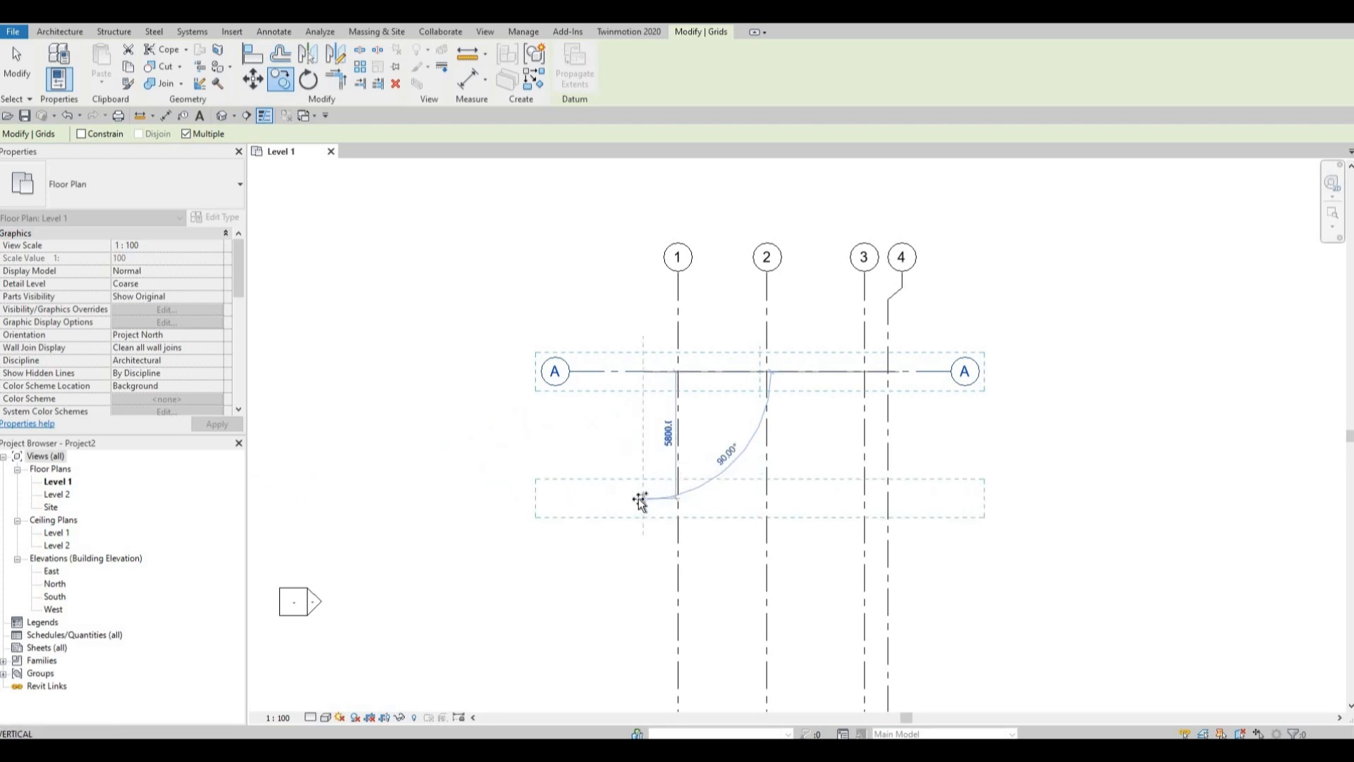
type("77")
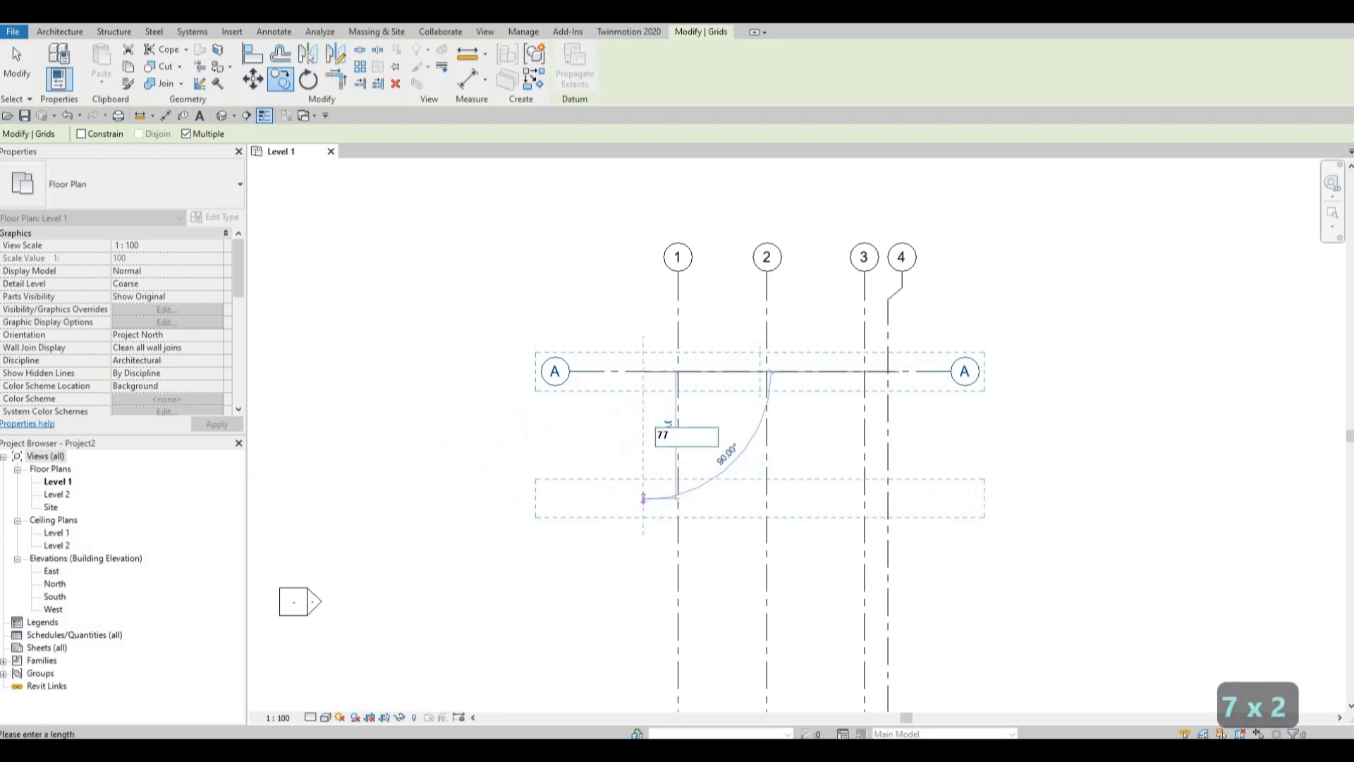
type("54")
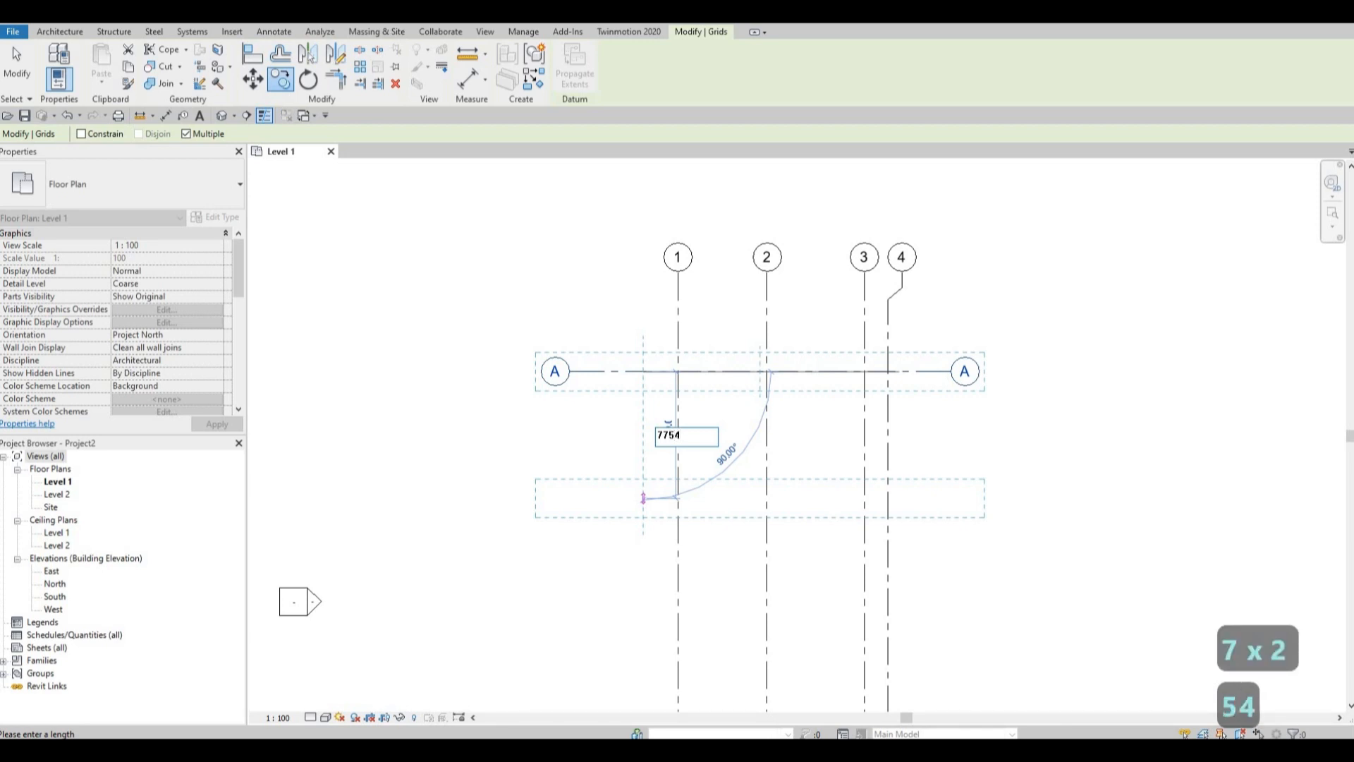
key("BackSpace")
type("5")
key("Return")
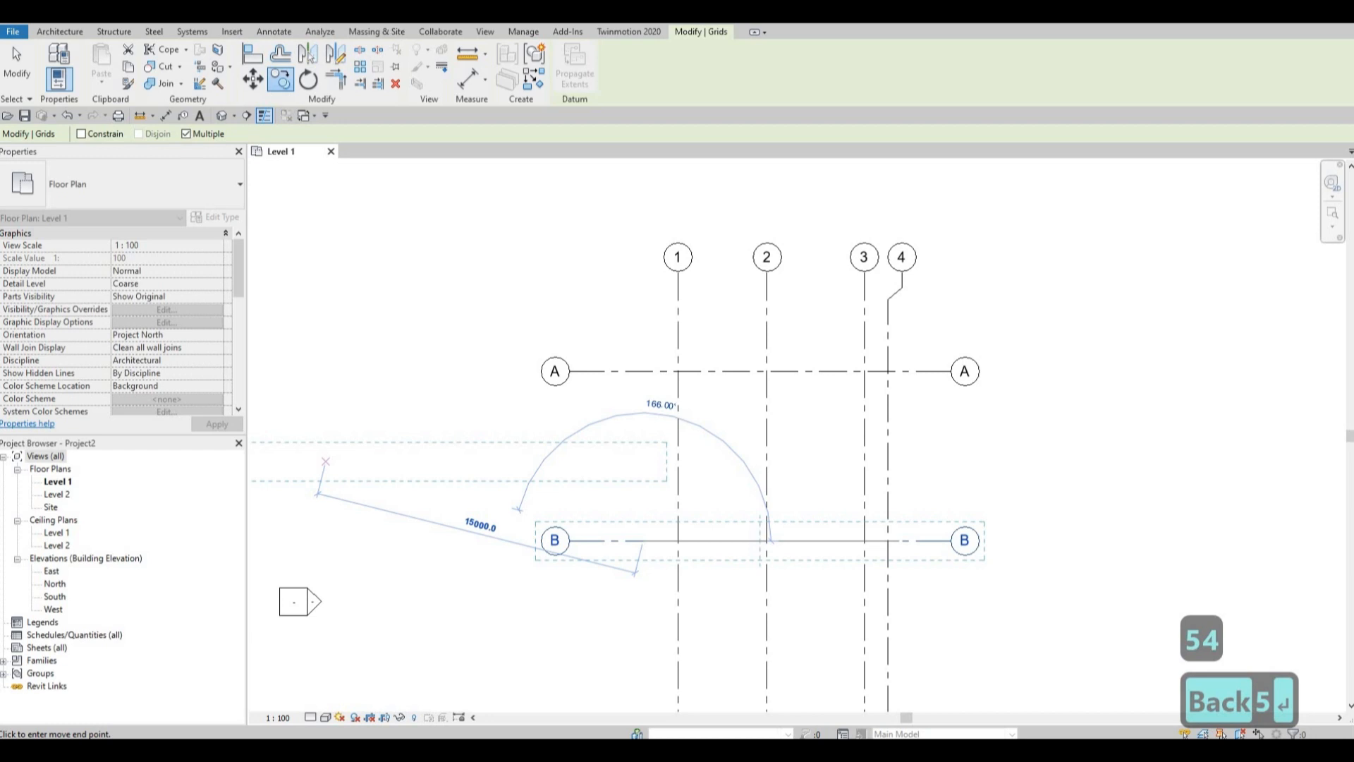
Place another horizontal grid copy 4595 mm below grid B.
middle_click_drag(665, 639, 625, 427)
scroll(607, 471, "down", 1)
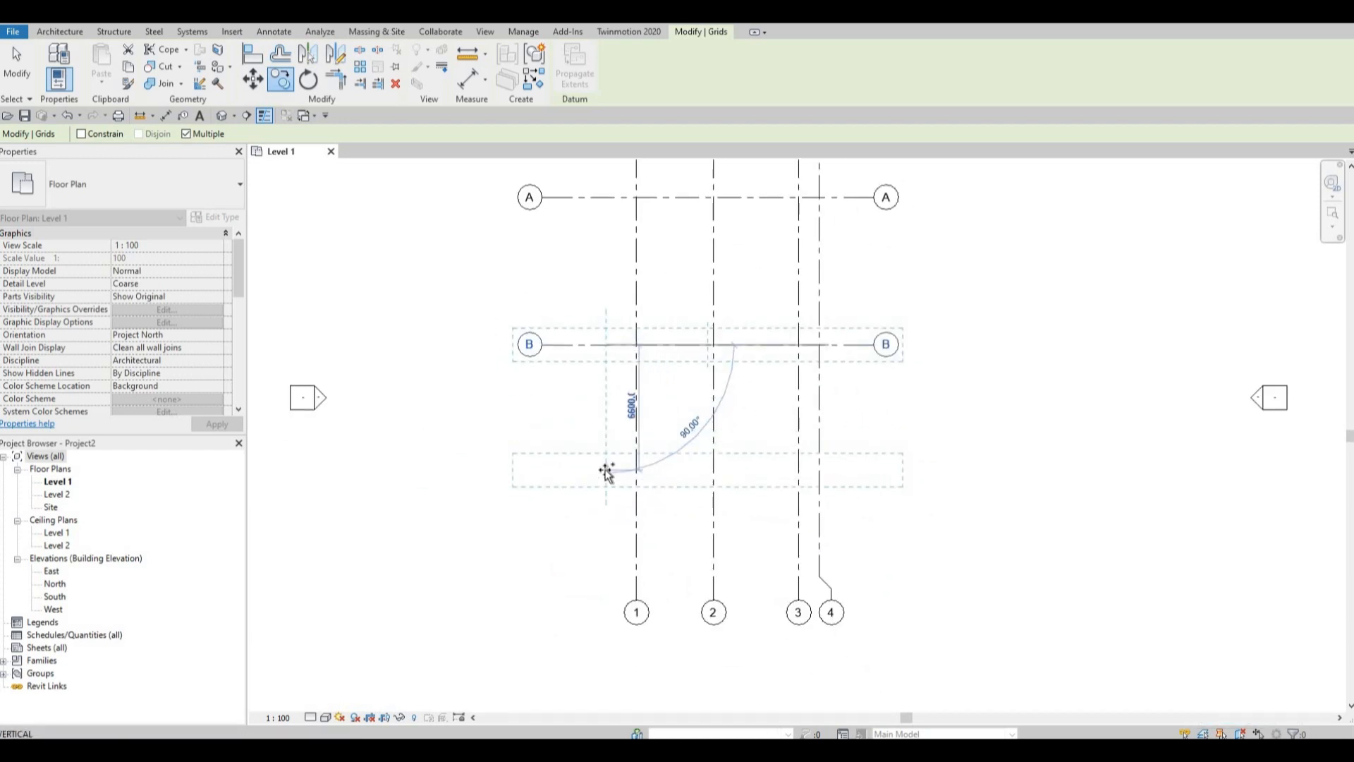
type("45")
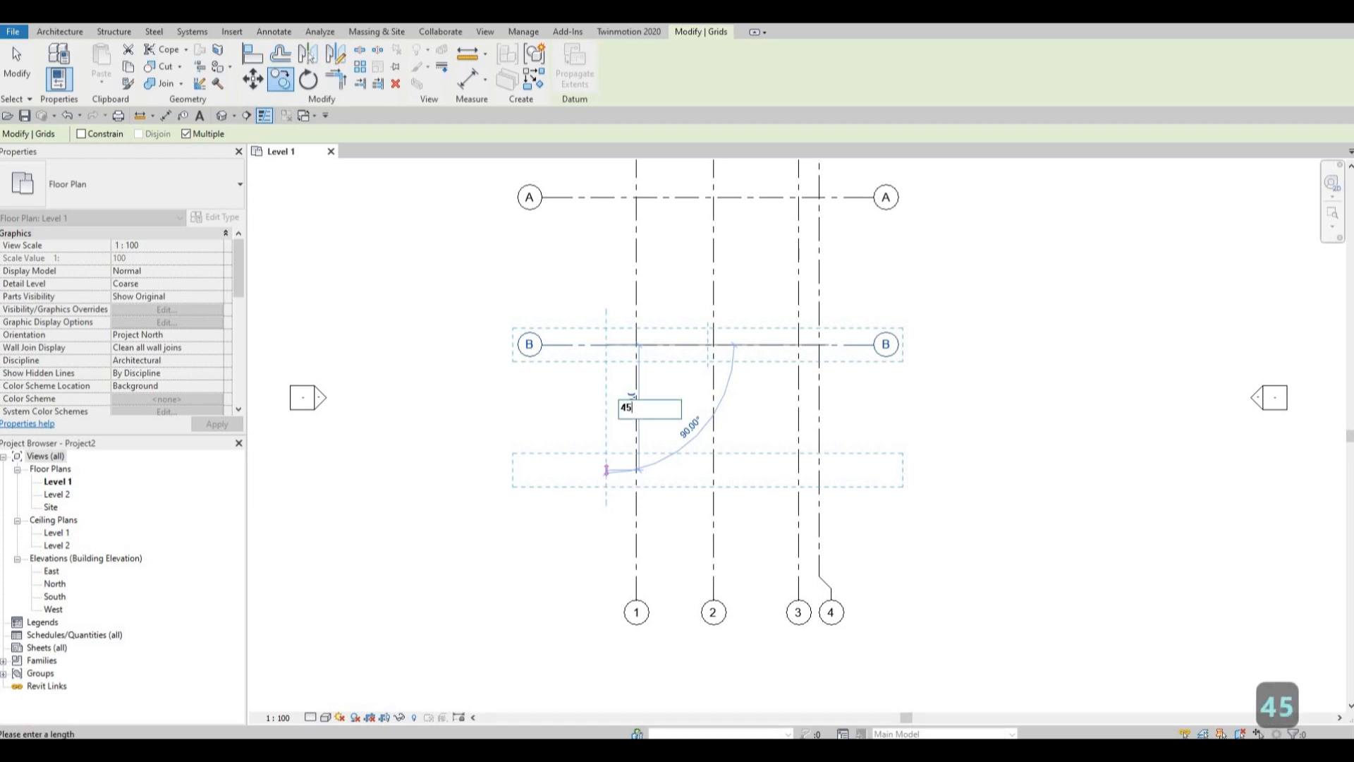
type("95")
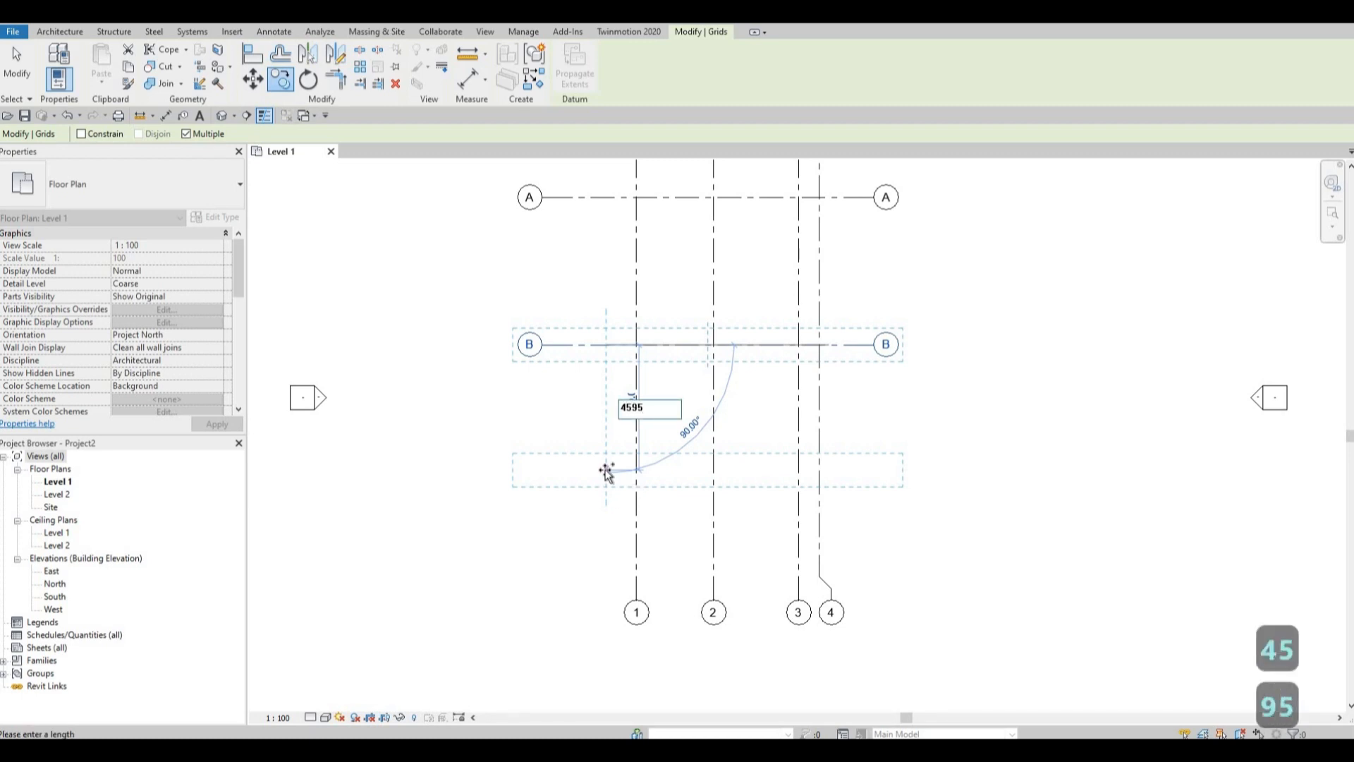
key("Return")
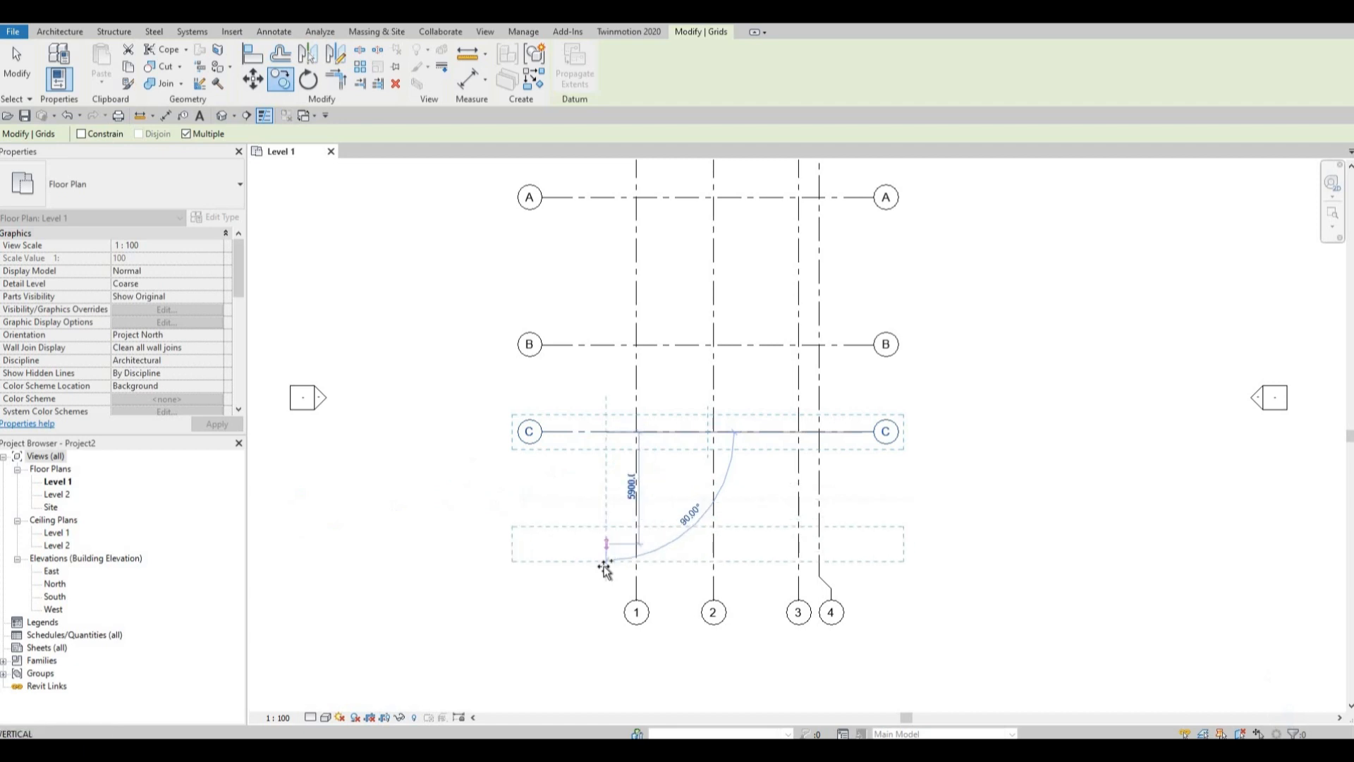
Place a further horizontal grid copy 2455 mm below grid C, finish copying and clear the selection.
type("24")
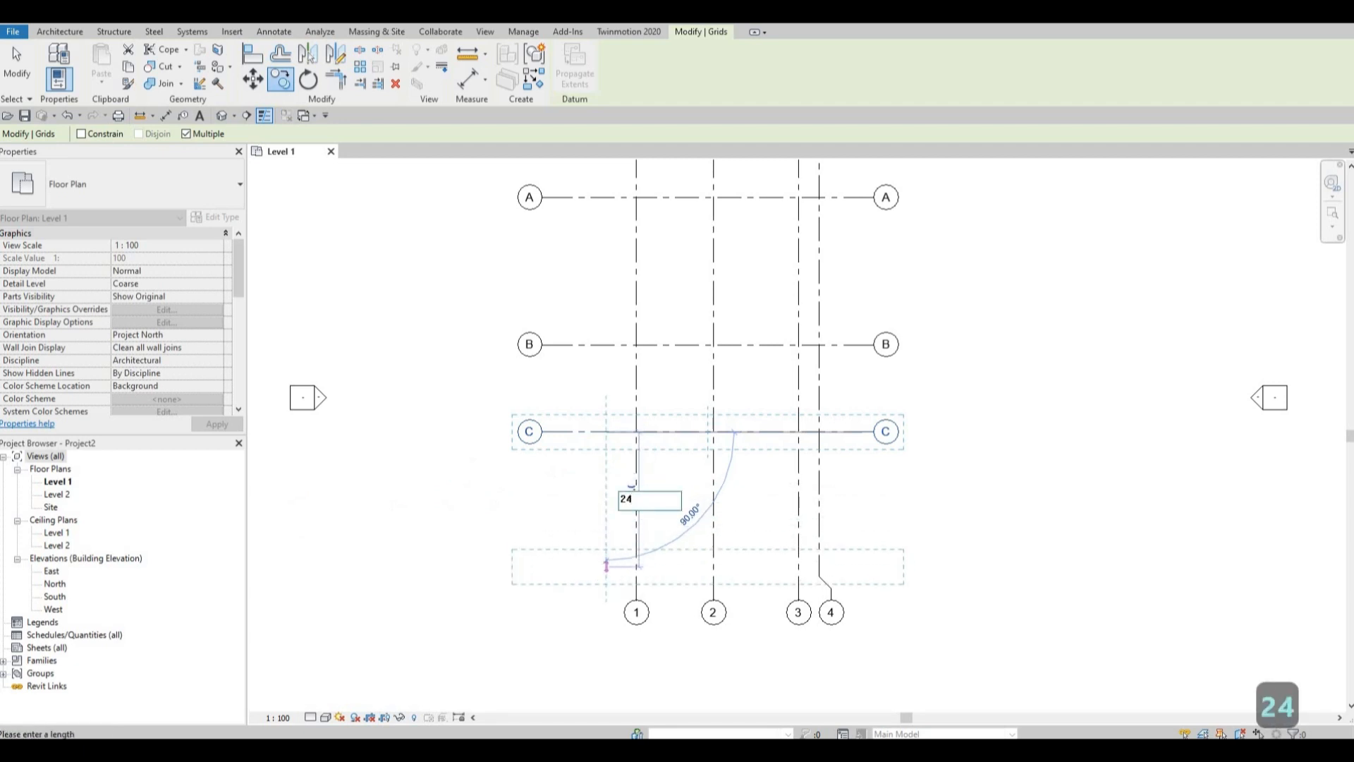
type("55")
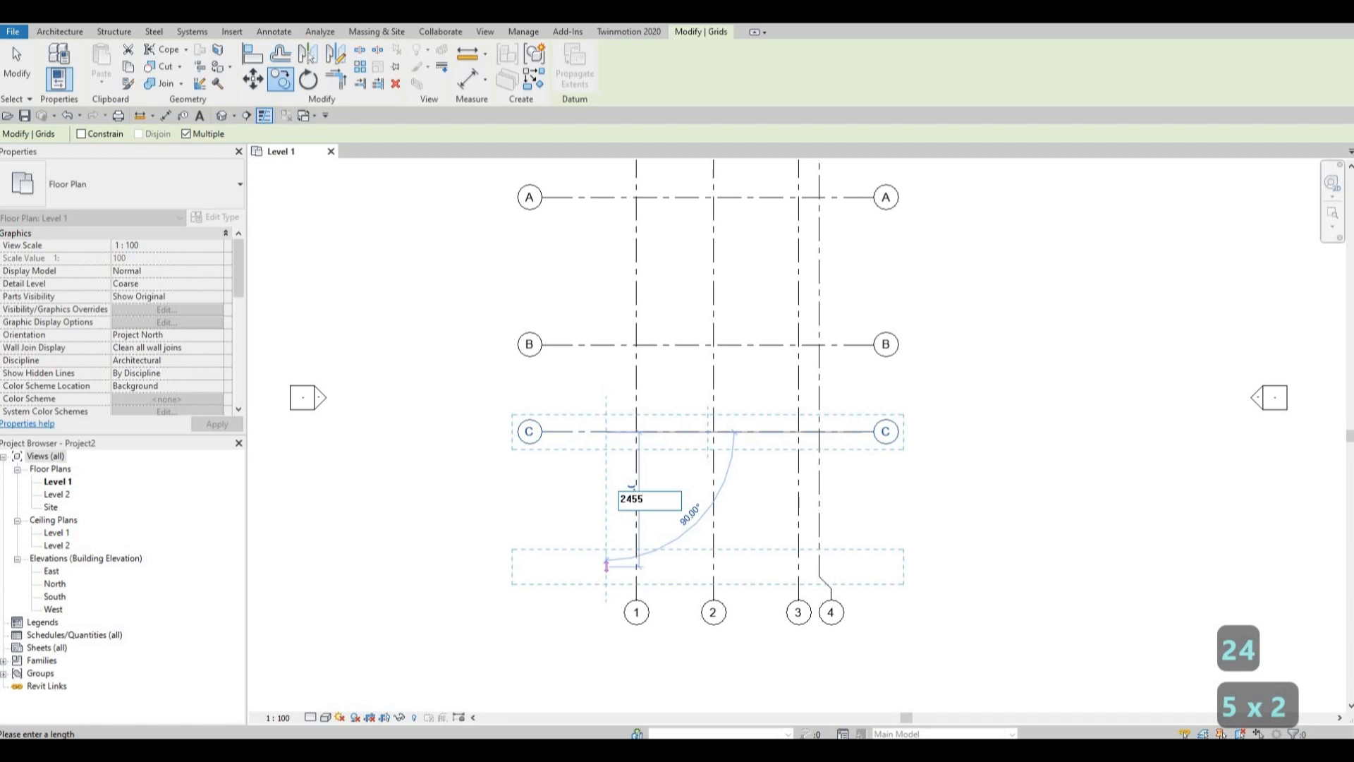
key("Return")
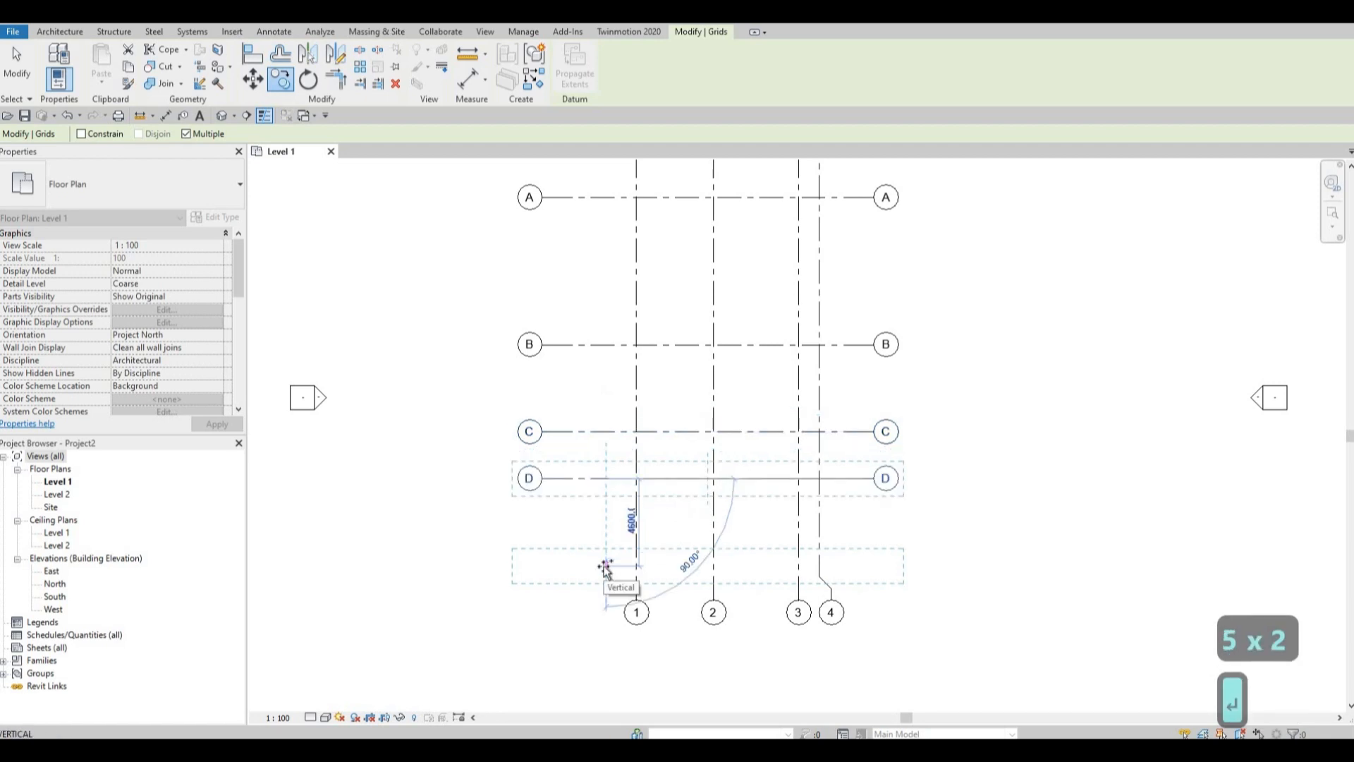
key("Escape")
key("Escape")
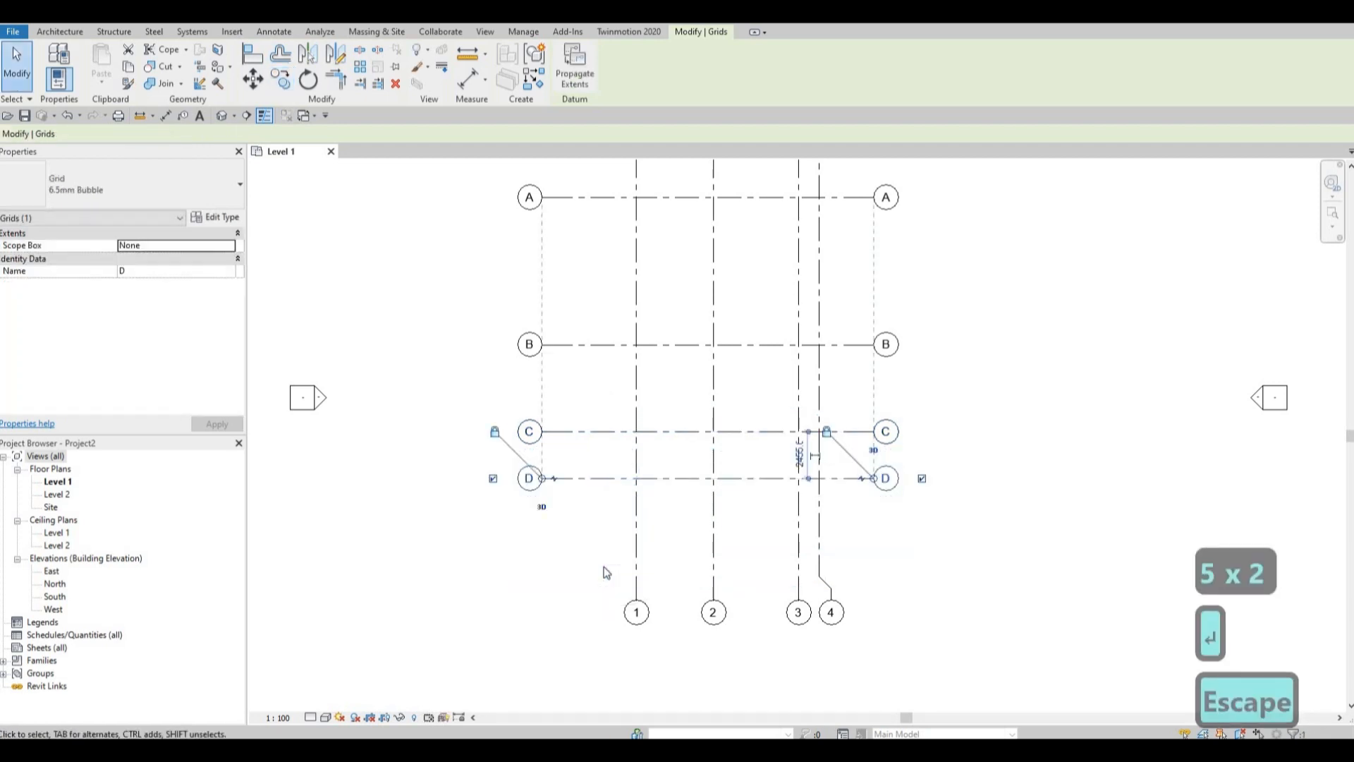
Move all the grids together so they sit centred between the four elevation markers, and deselect them.
middle_click_drag(648, 346, 669, 355)
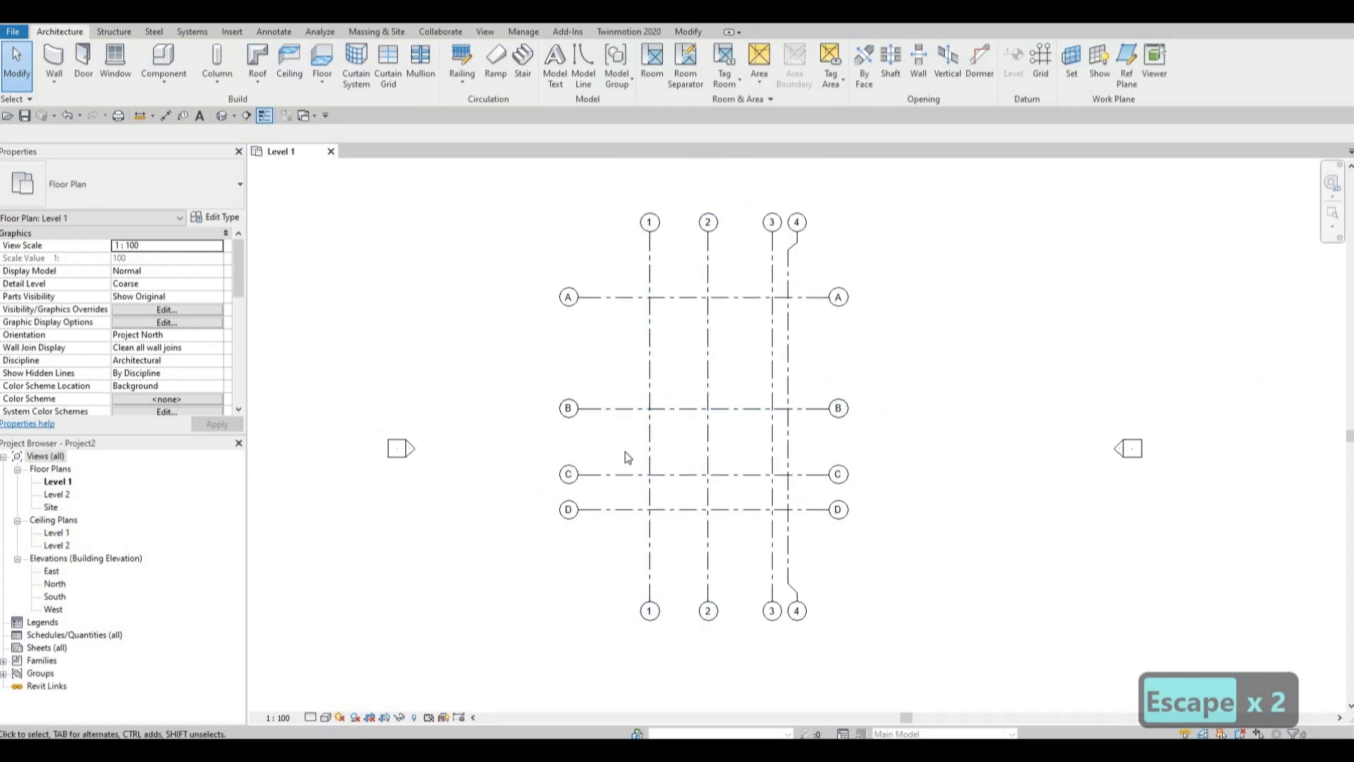
scroll(725, 416, "down", 3)
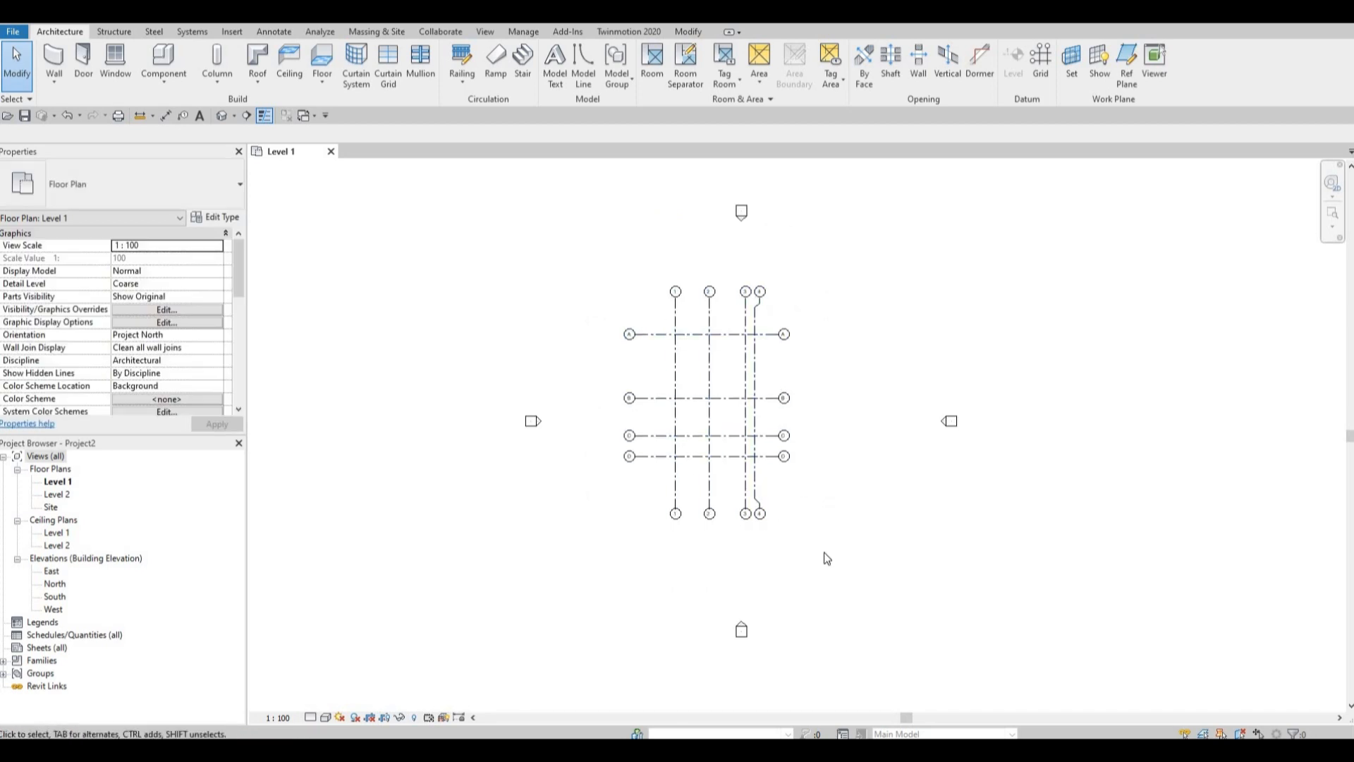
left_click_drag(823, 551, 616, 277)
left_click_drag(721, 379, 732, 270)
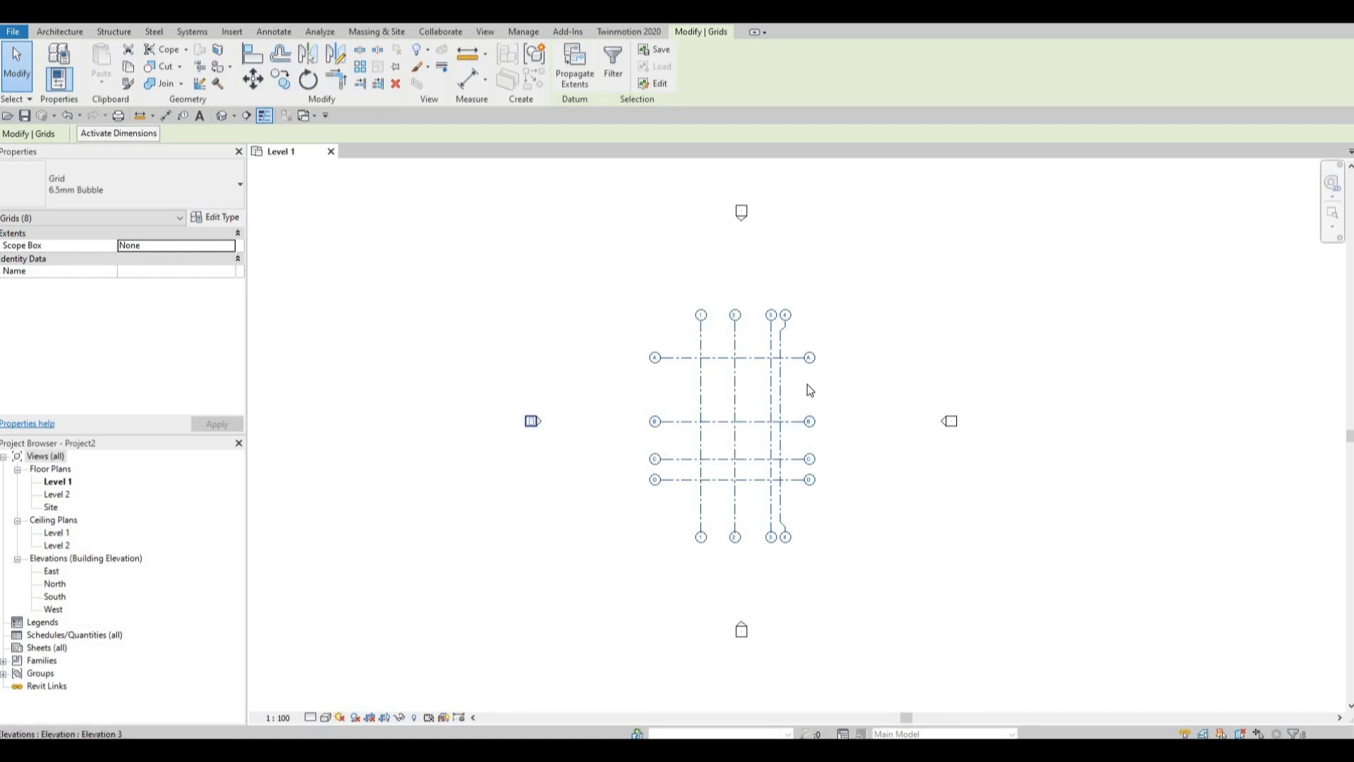
middle_click_drag(775, 391, 746, 401)
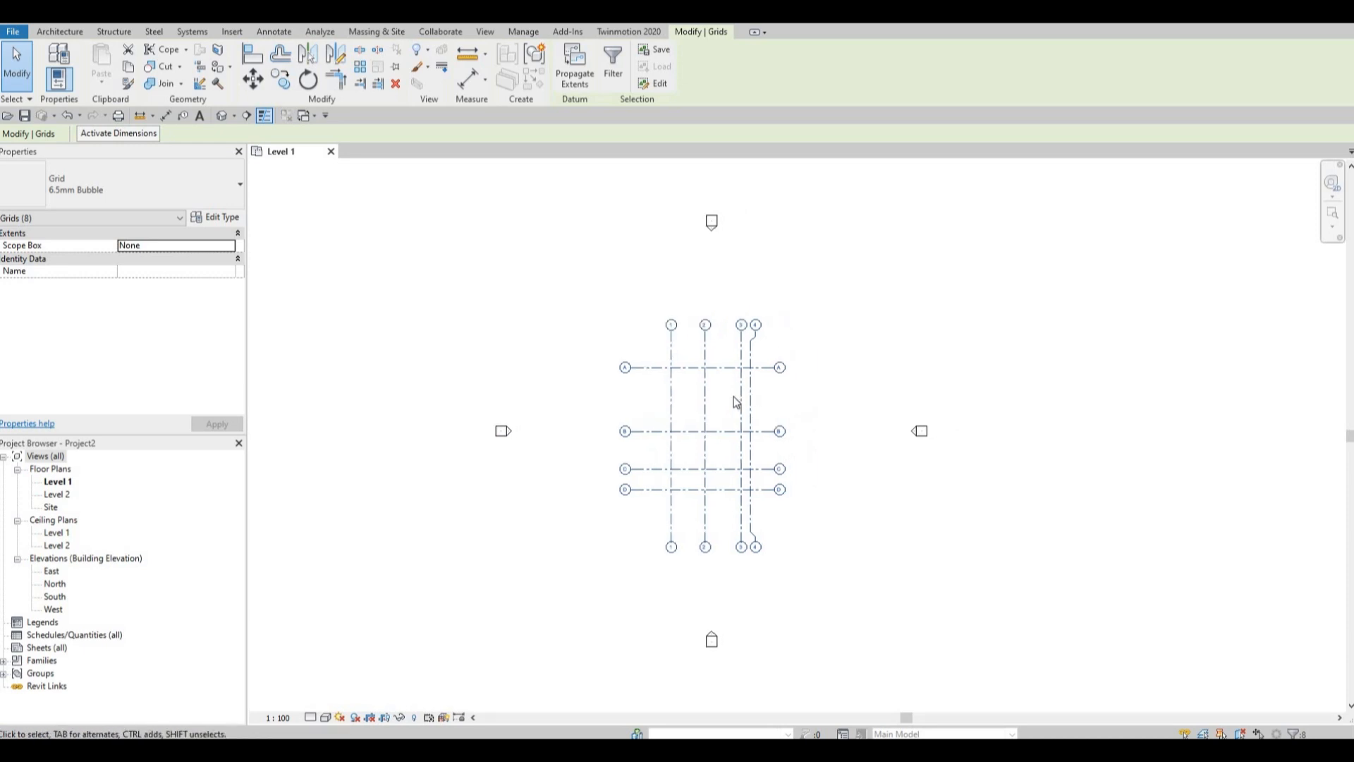
scroll(710, 395, "up", 1)
key("Escape")
key("Escape")
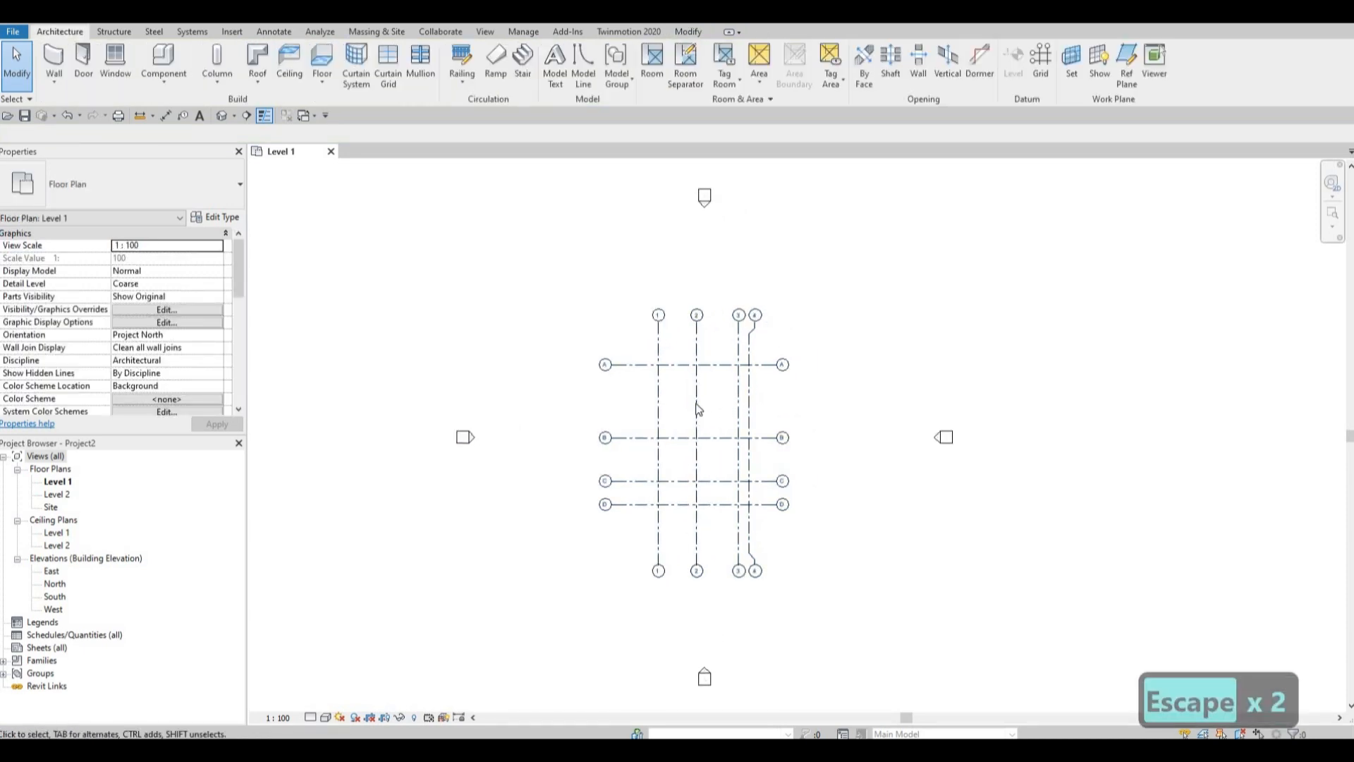
scroll(727, 418, "up", 1)
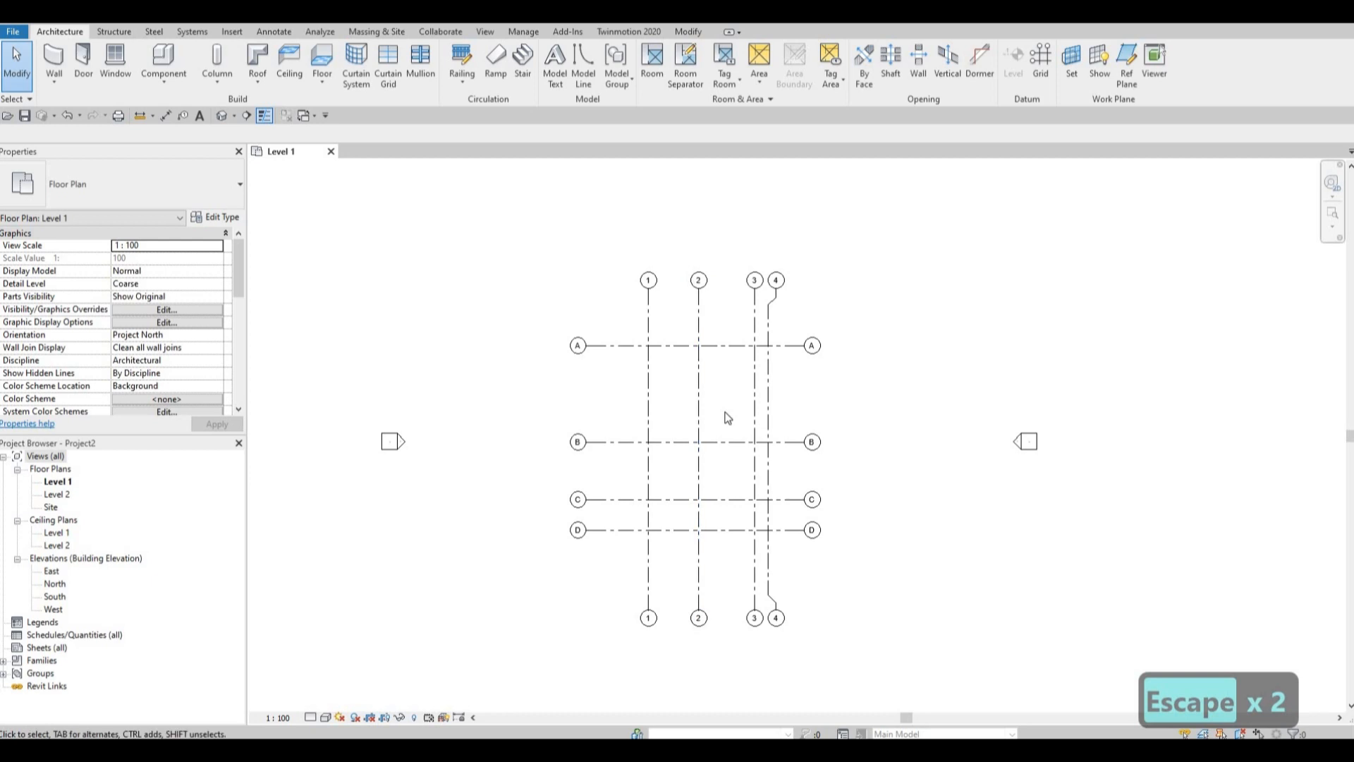
scroll(728, 418, "up", 2)
middle_click_drag(724, 412, 727, 396)
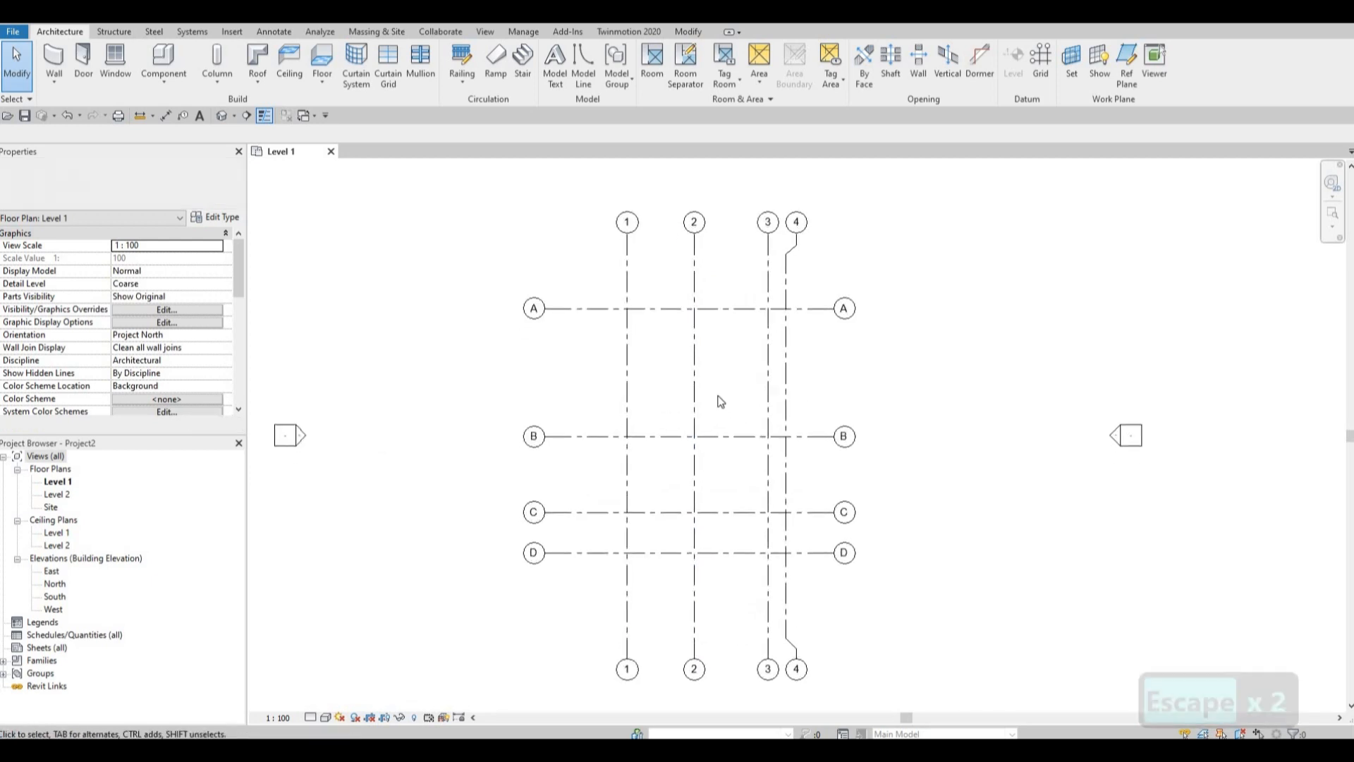
Open the South elevation view and set the elevation of Level 2 to 3000 mm.
double_click(55, 596)
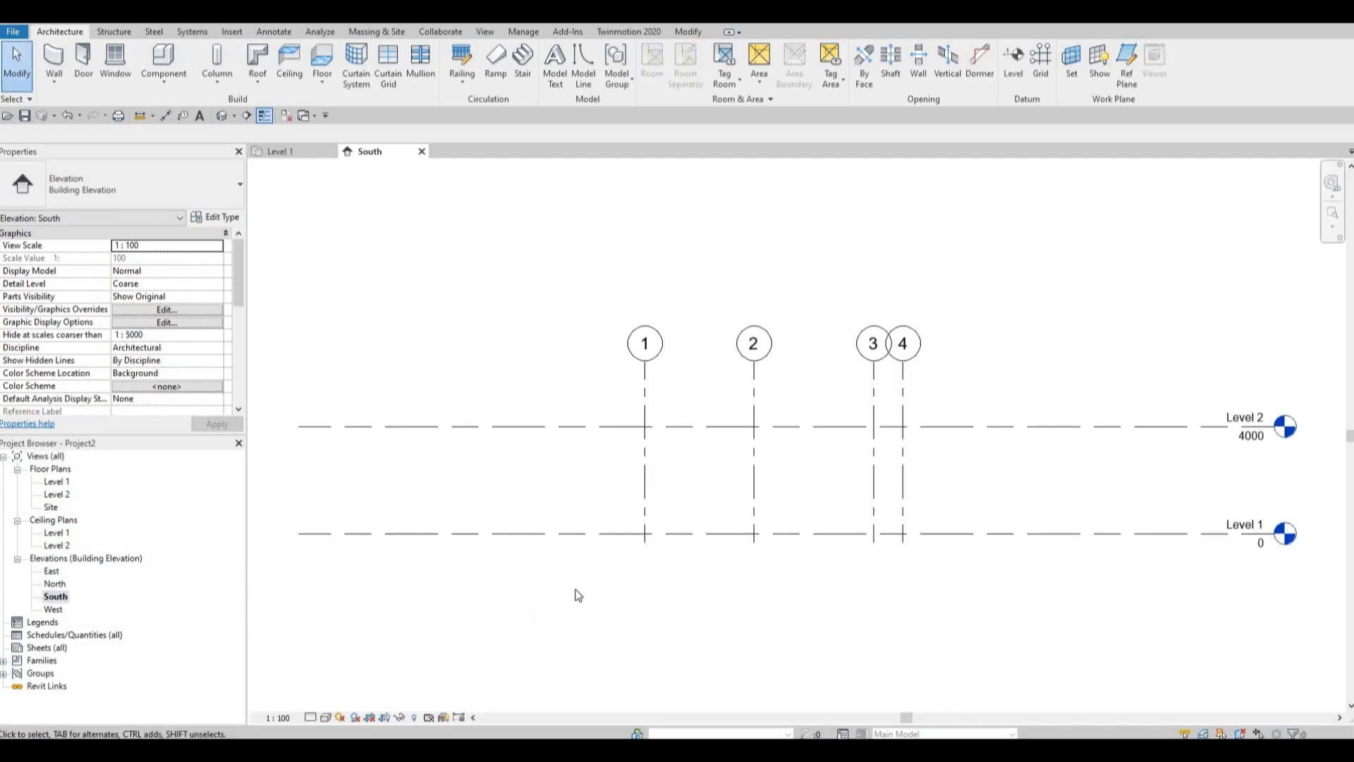
middle_click_drag(889, 492, 876, 492)
middle_click_drag(1220, 450, 967, 469)
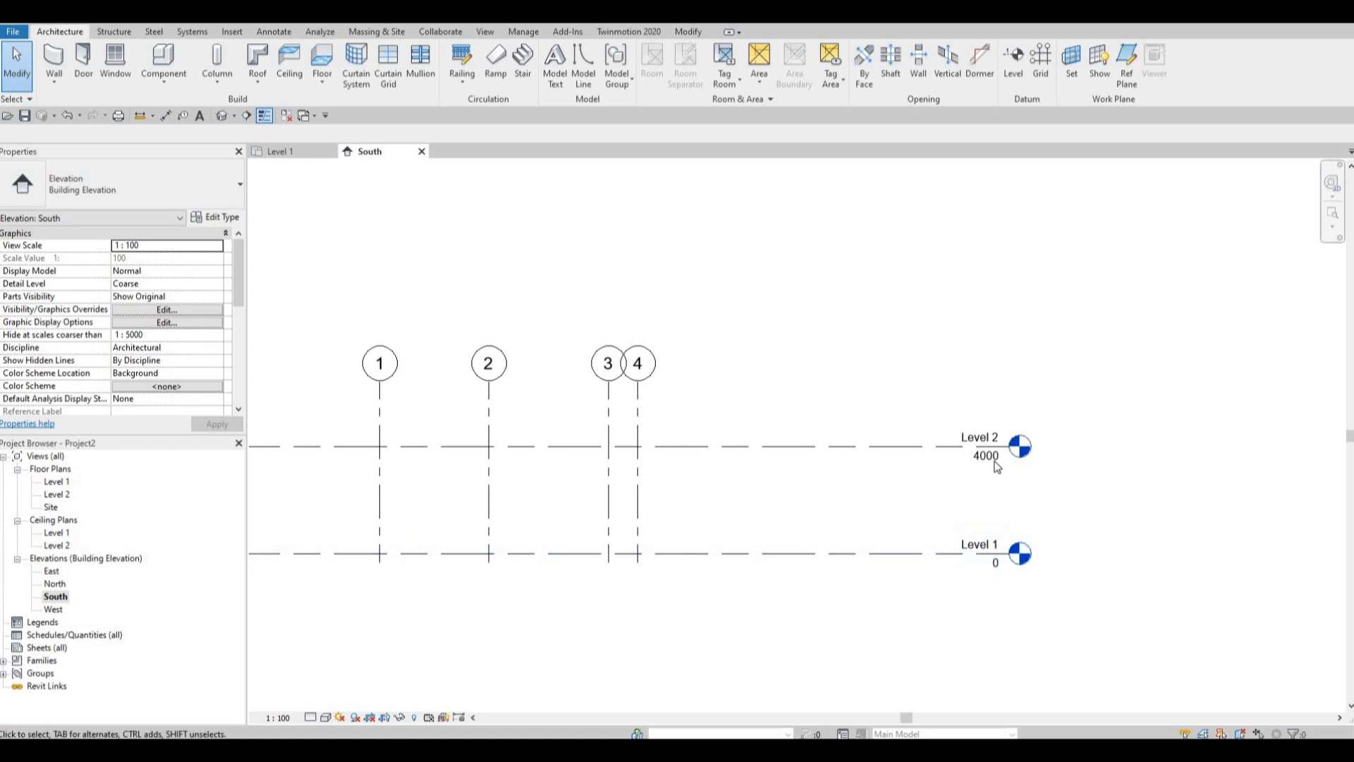
left_click(995, 465)
left_click(988, 459)
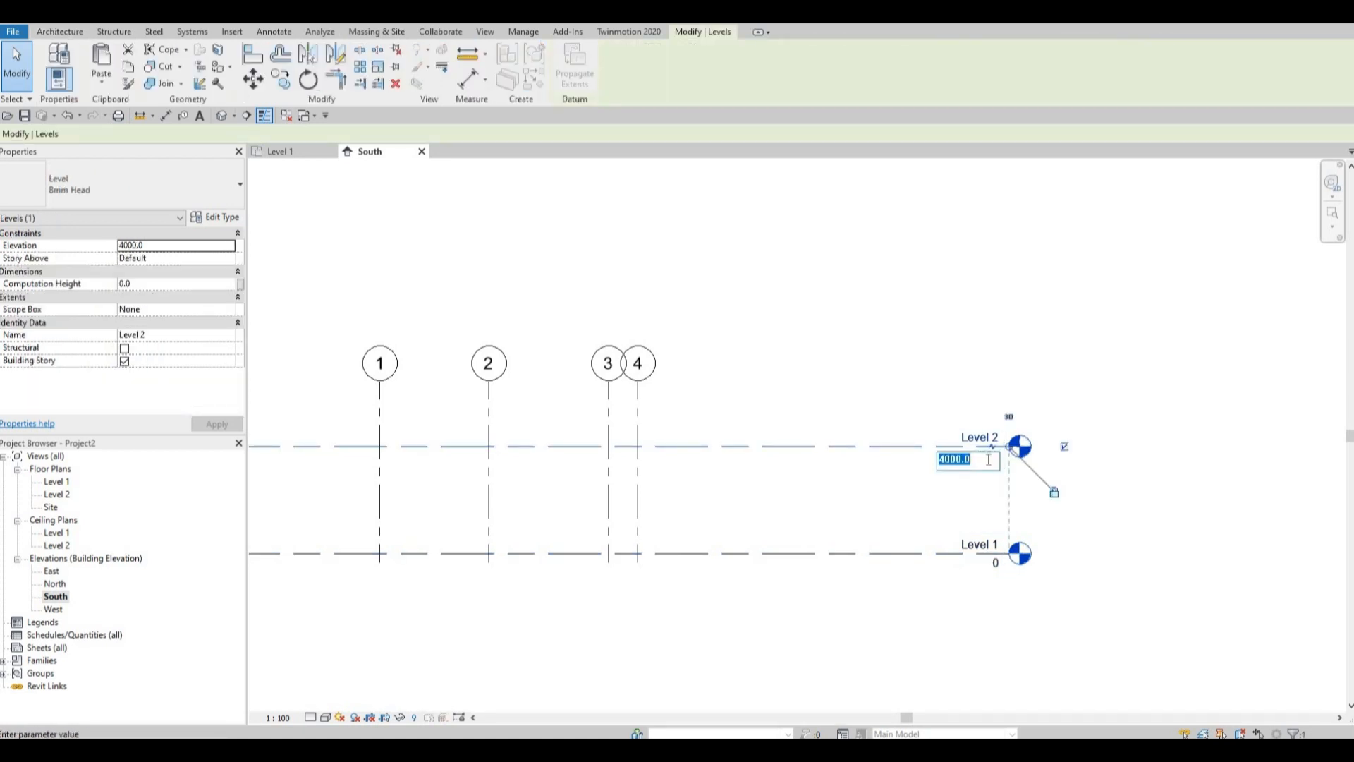
type("3000")
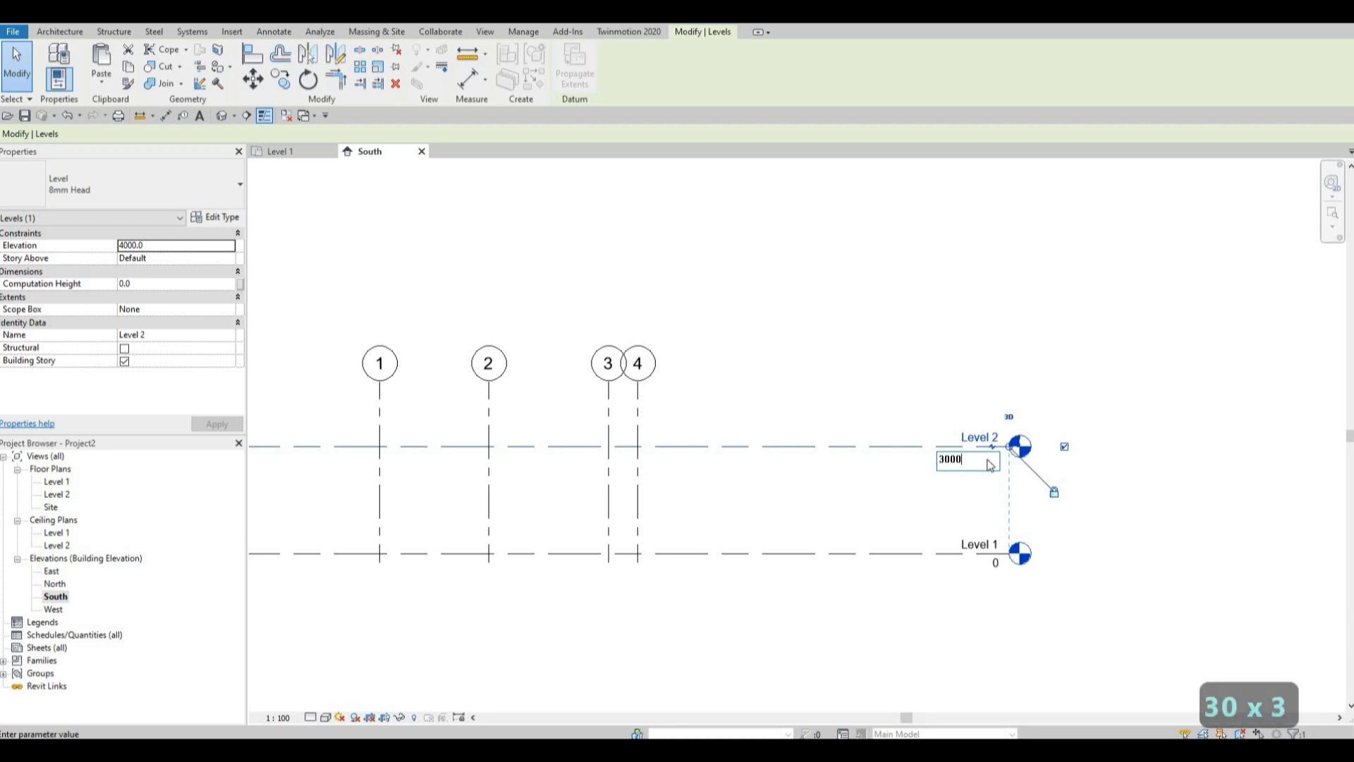
key("Return")
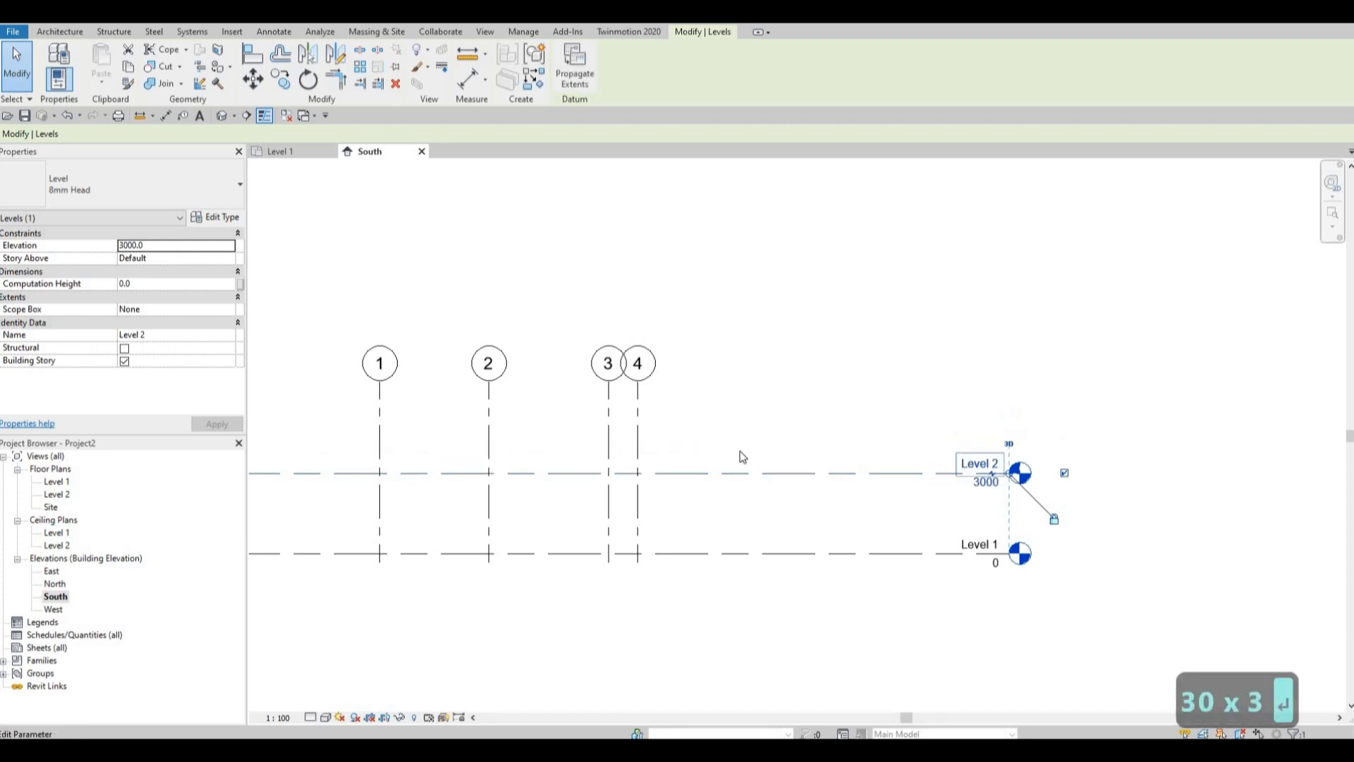
Copy Level 2 upward by 3000 mm in the South elevation, then end the copying and clear the selection.
key("Escape")
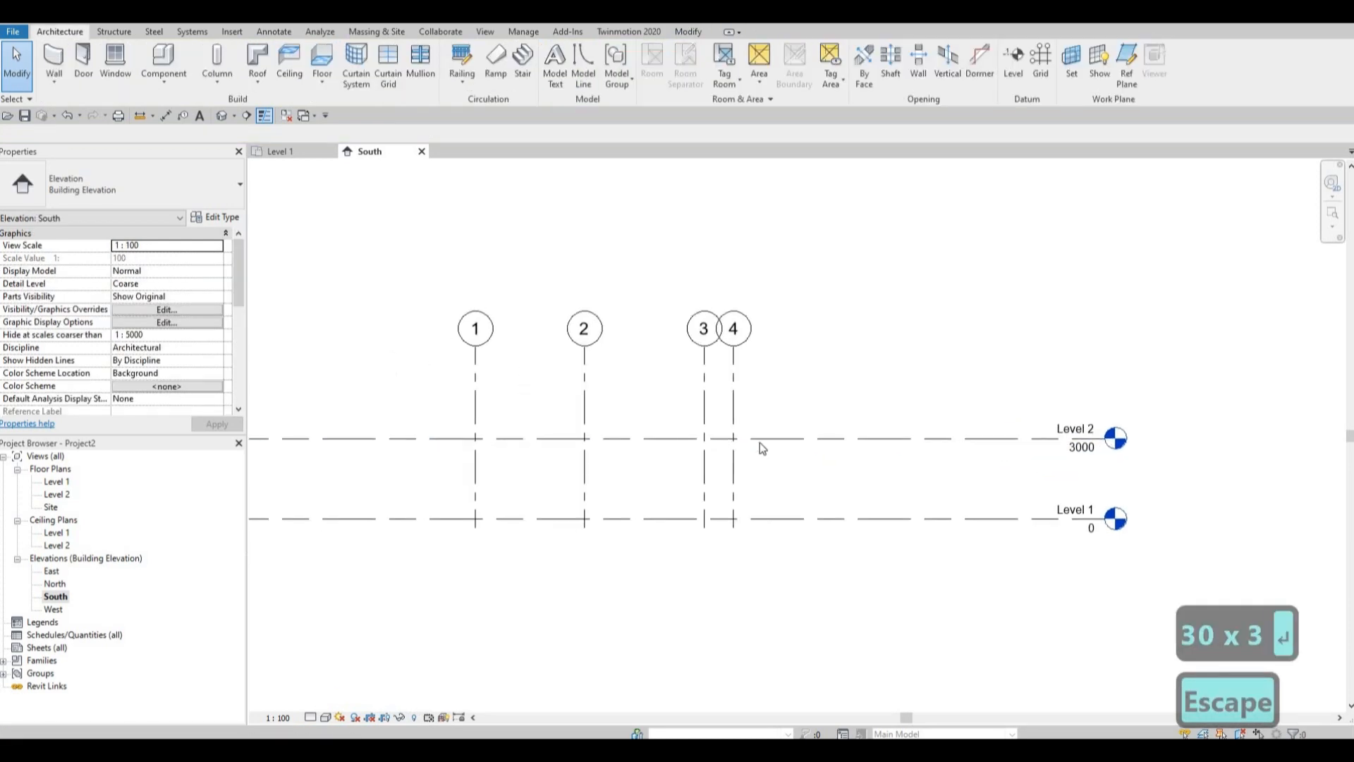
scroll(783, 437, "down", 2)
left_click(782, 437)
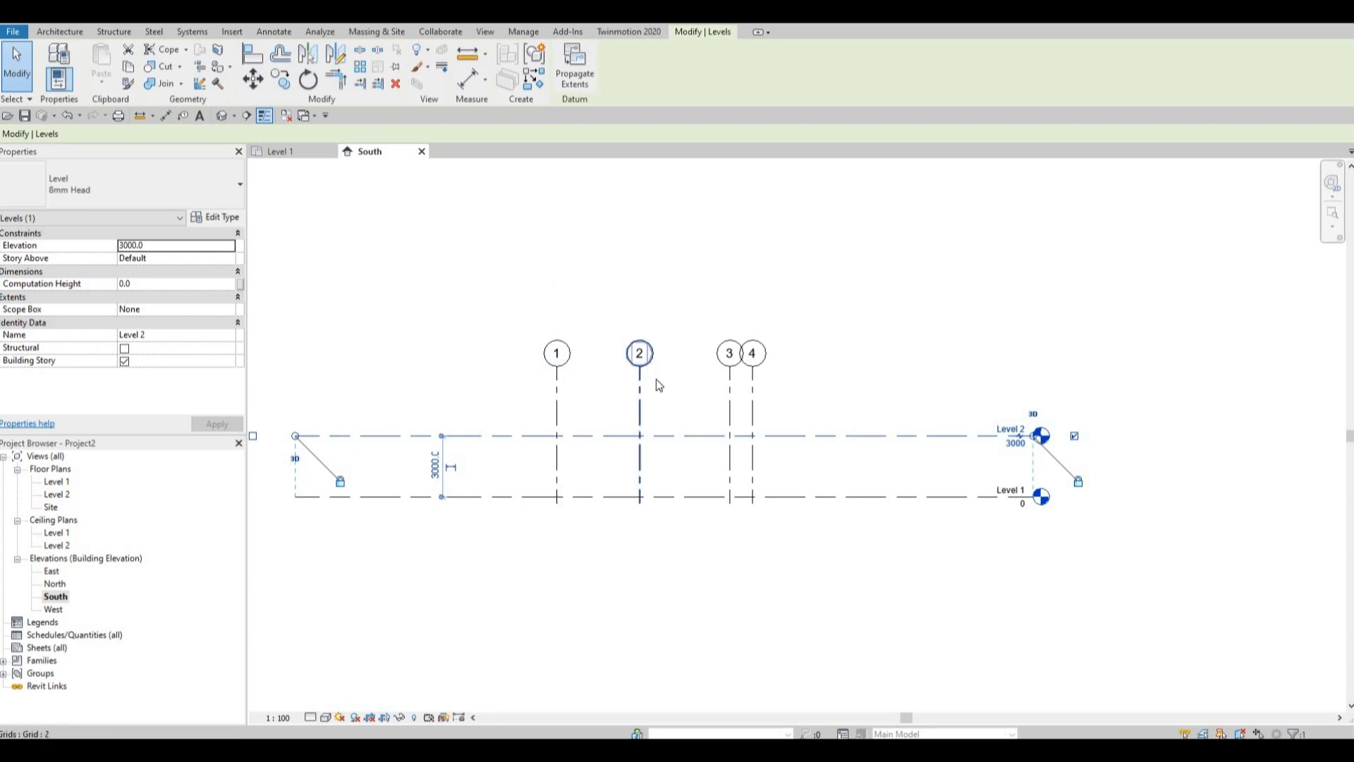
scroll(659, 386, "up", 2)
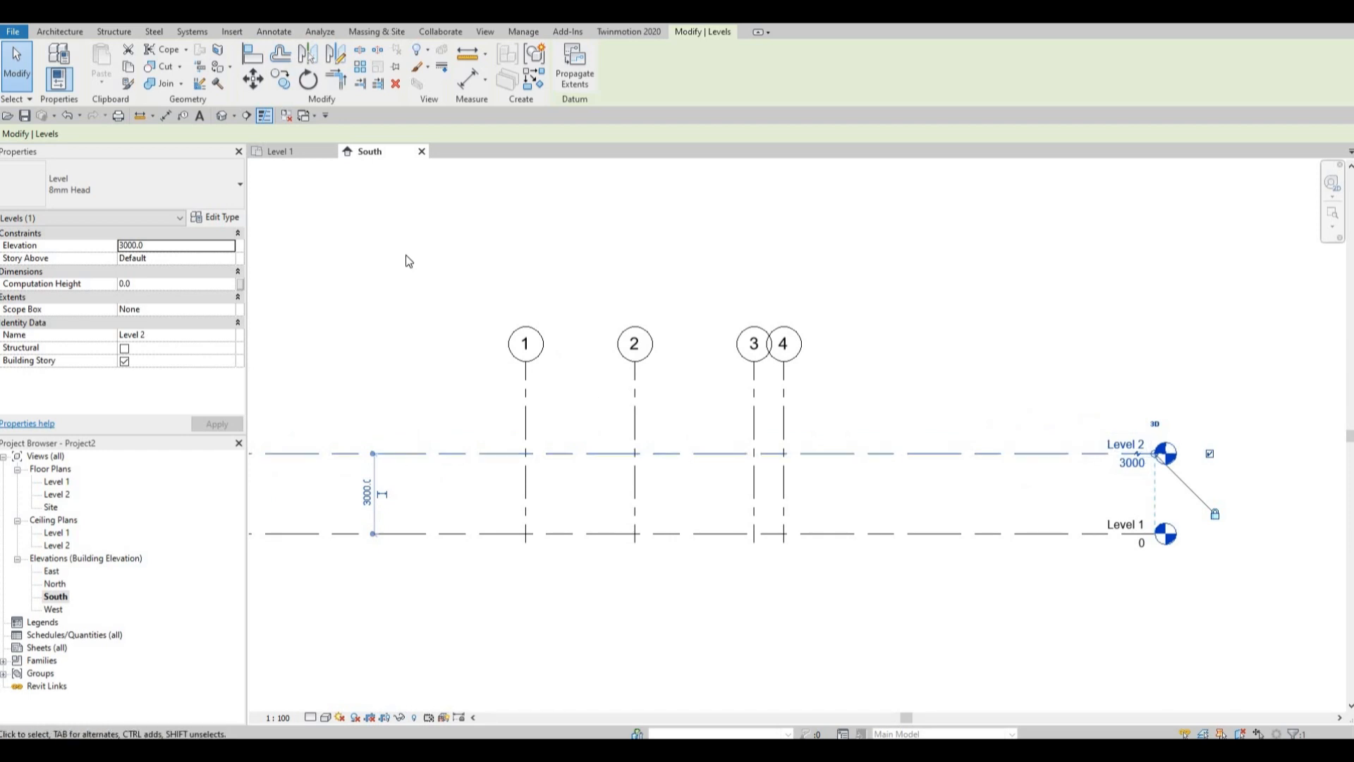
key("c")
key("o")
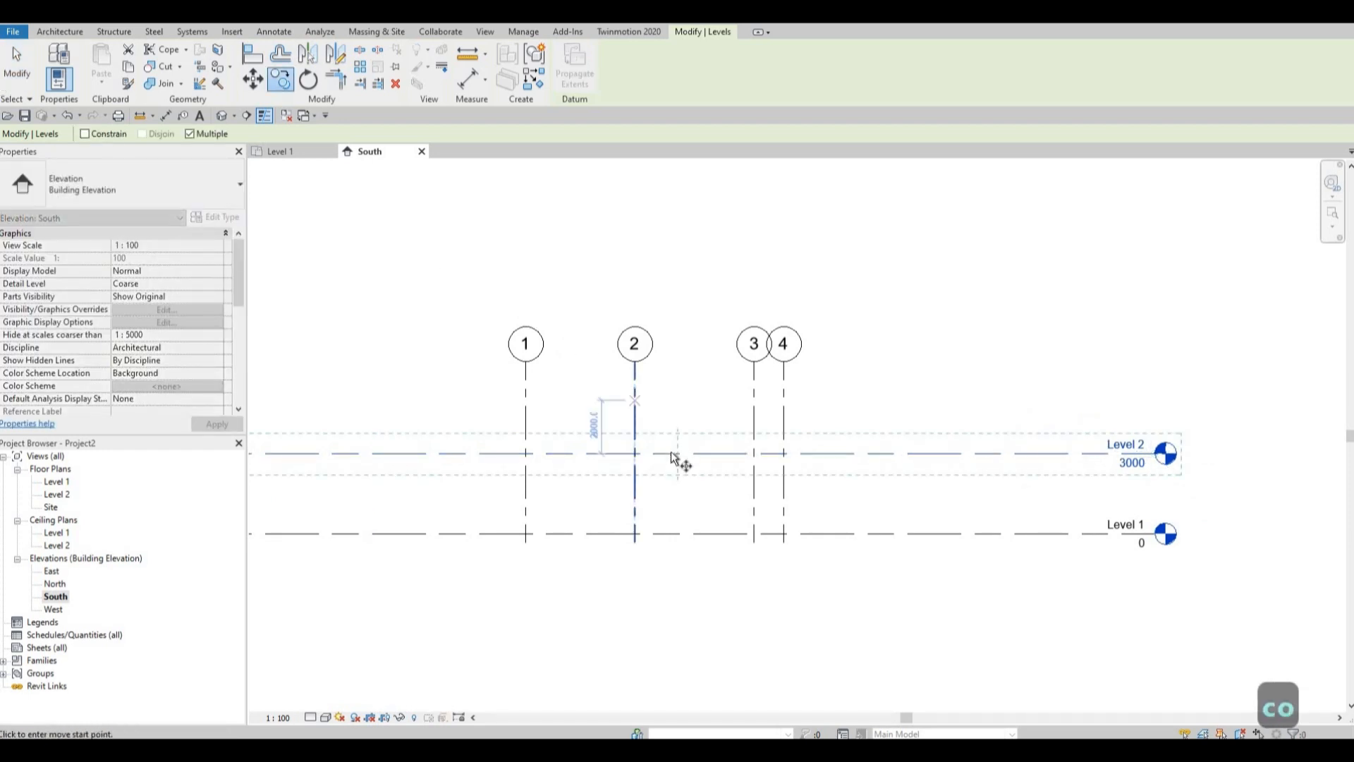
left_click(671, 453)
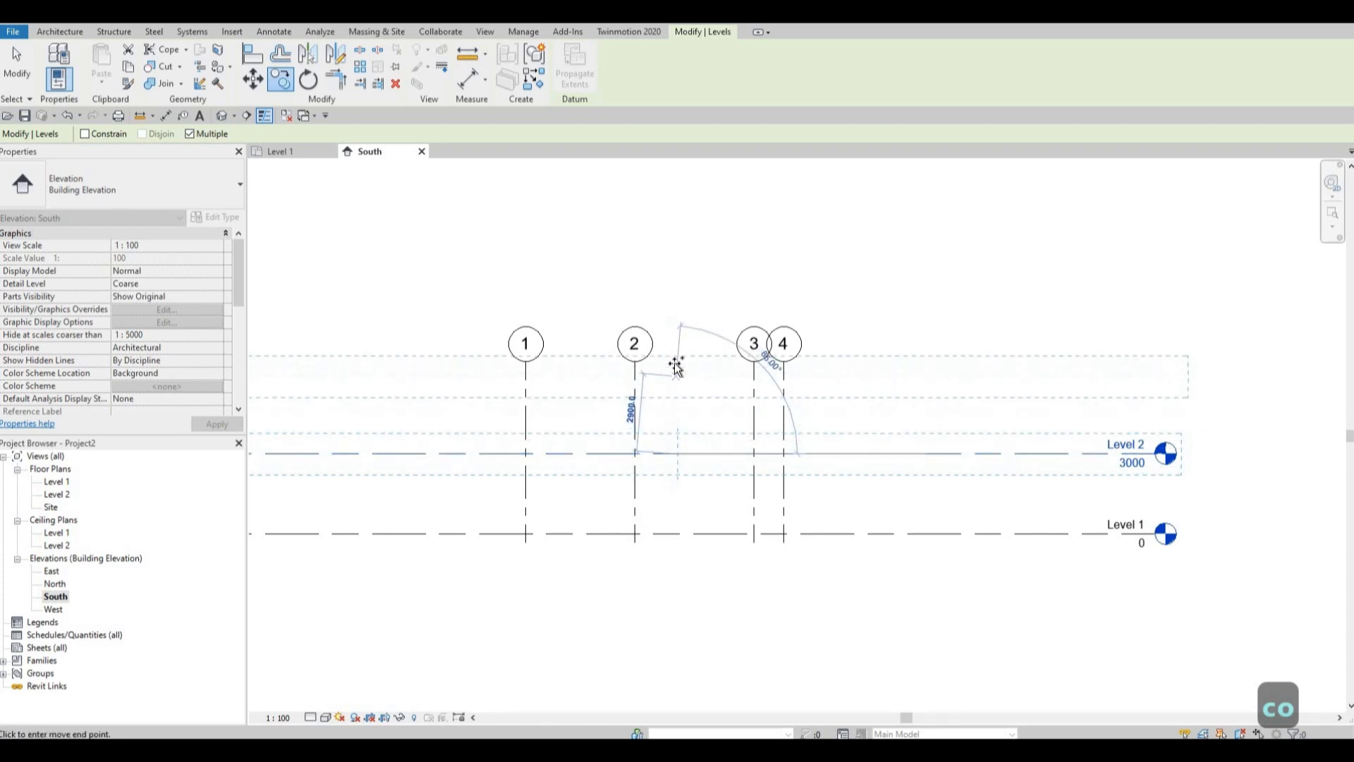
type("3000")
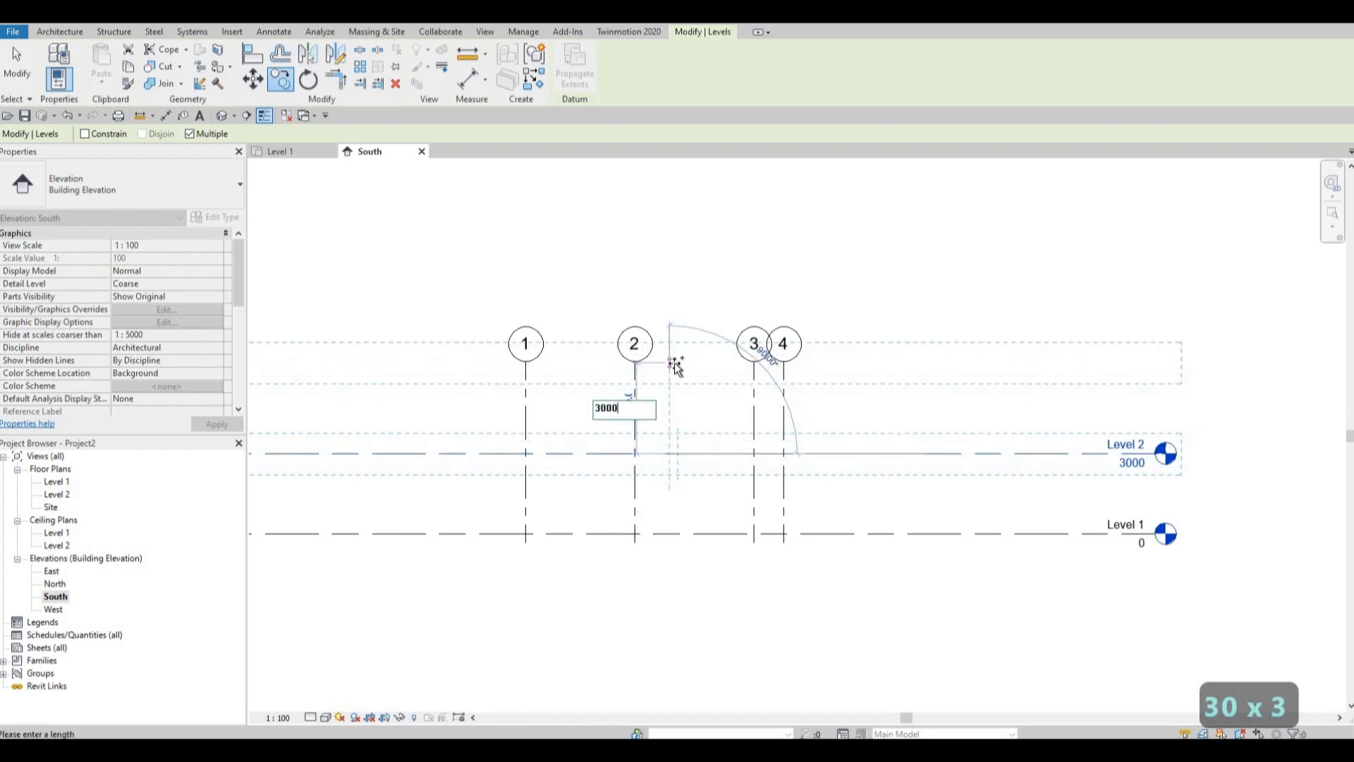
key("Return")
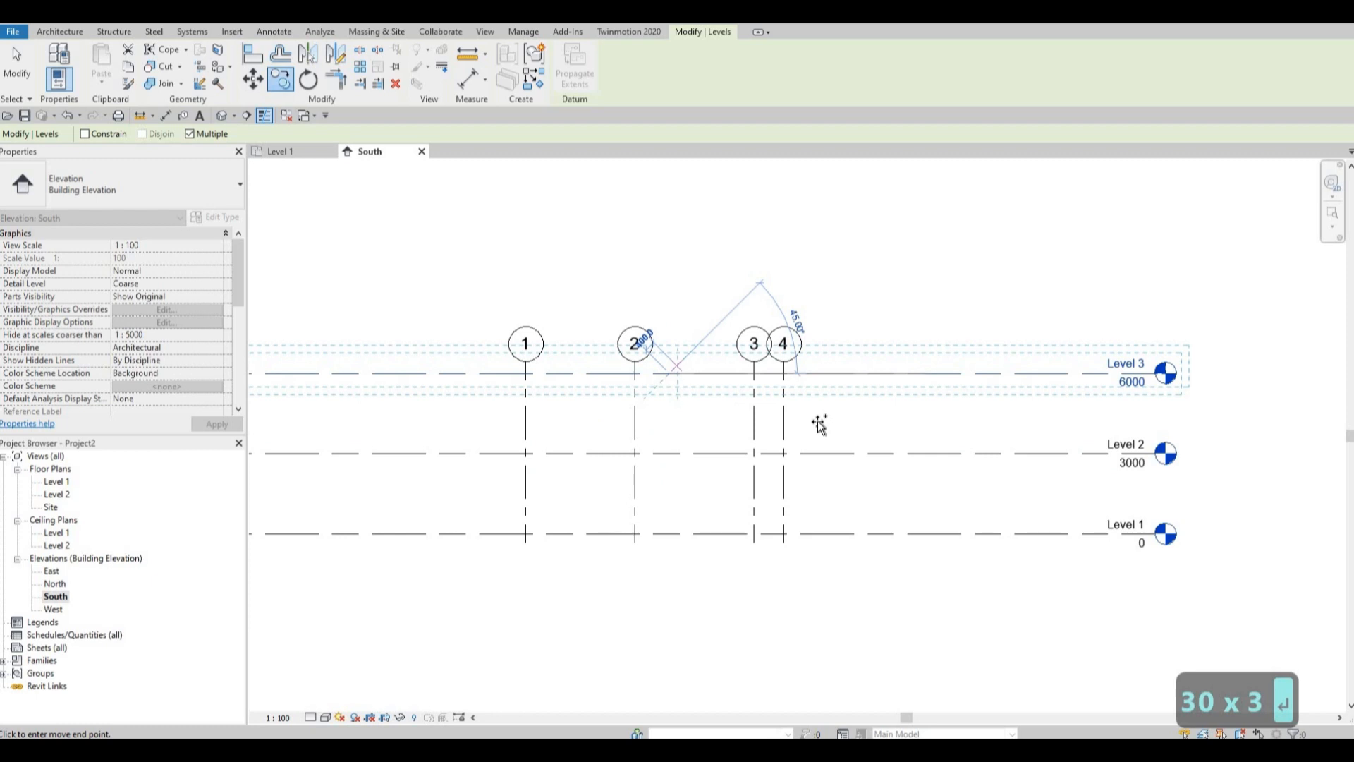
key("Escape")
key("Escape")
left_click(1108, 382)
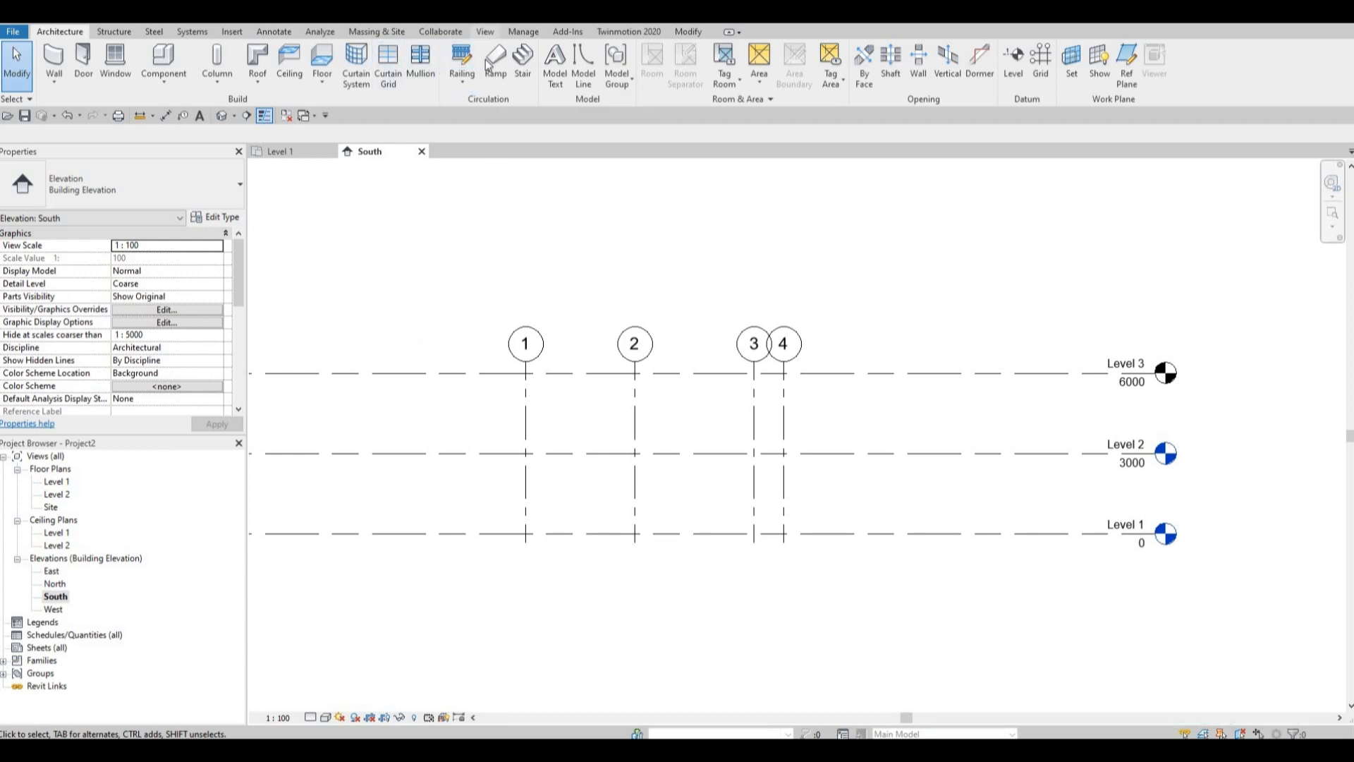
Create a floor plan view for Level 3, without duplicating existing views.
left_click(490, 34)
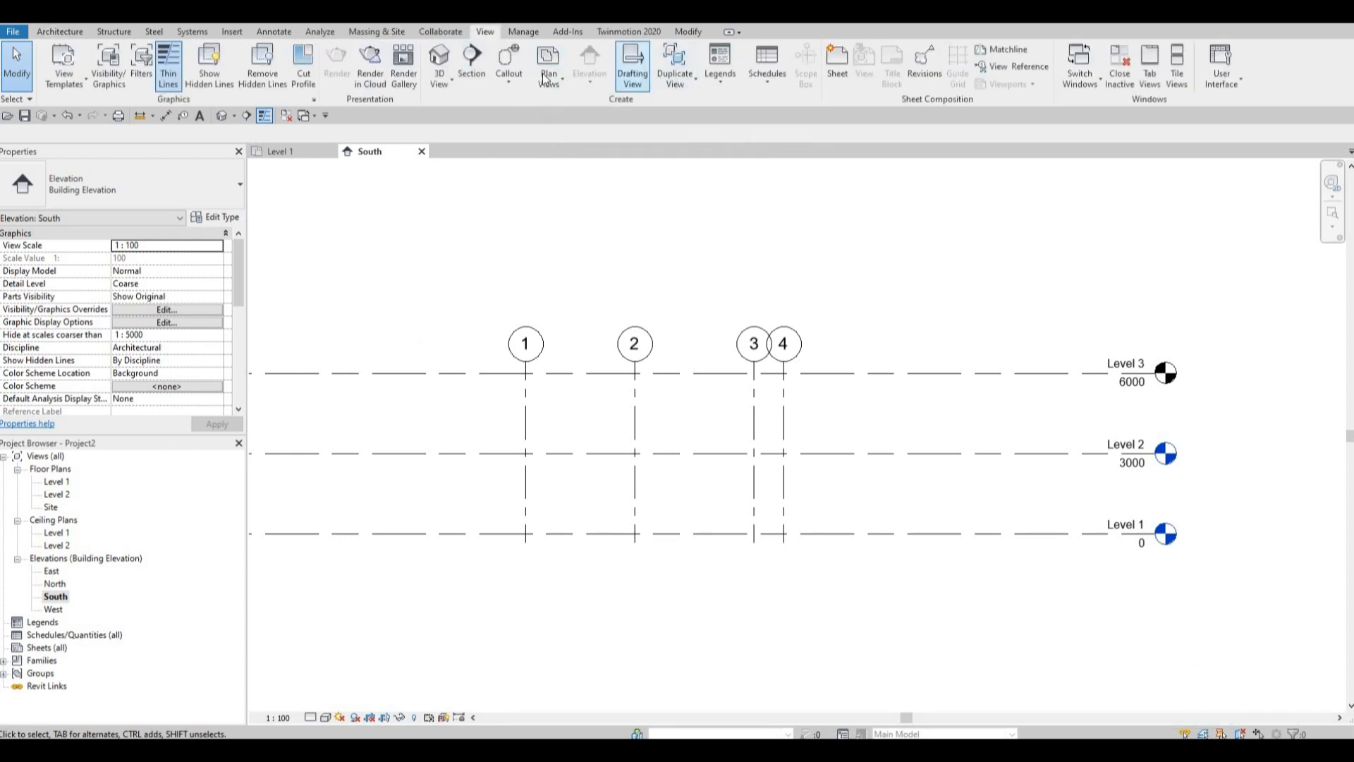
left_click(548, 74)
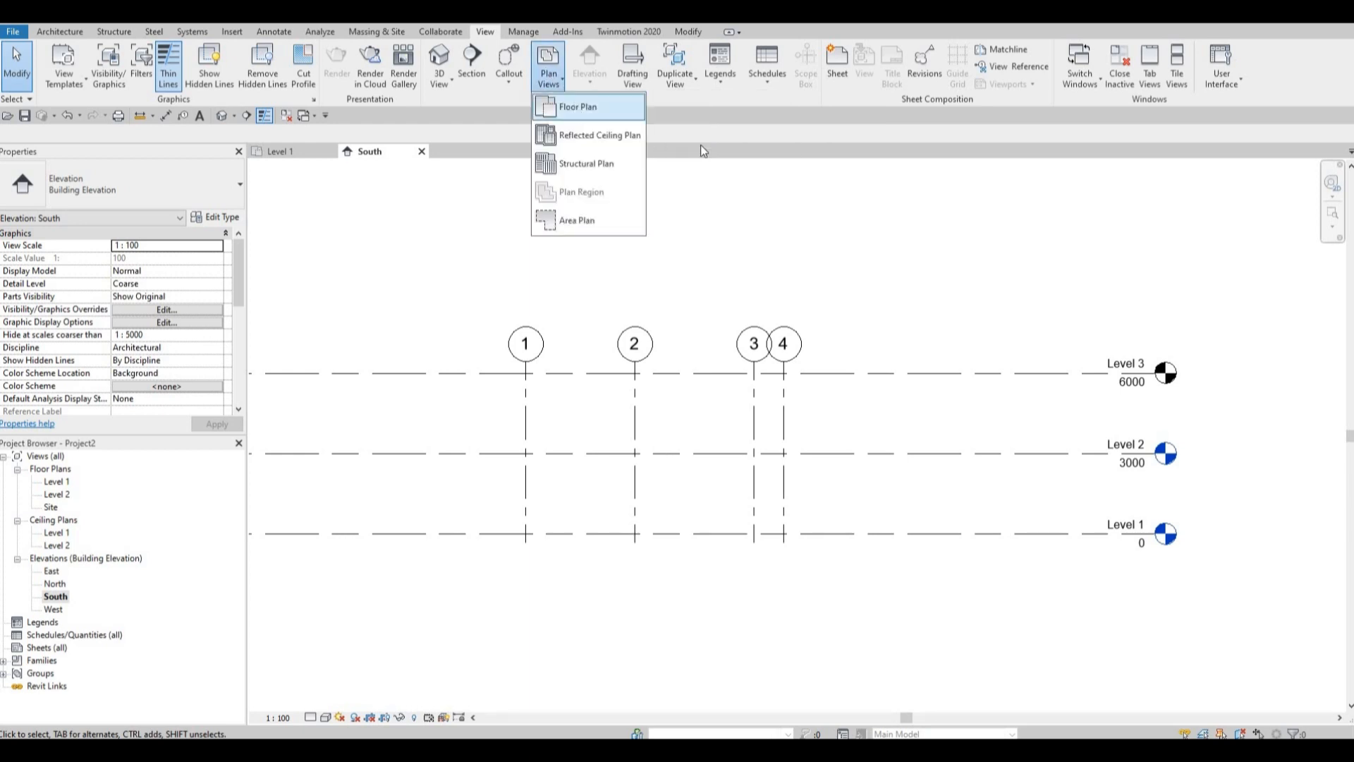
left_click(576, 108)
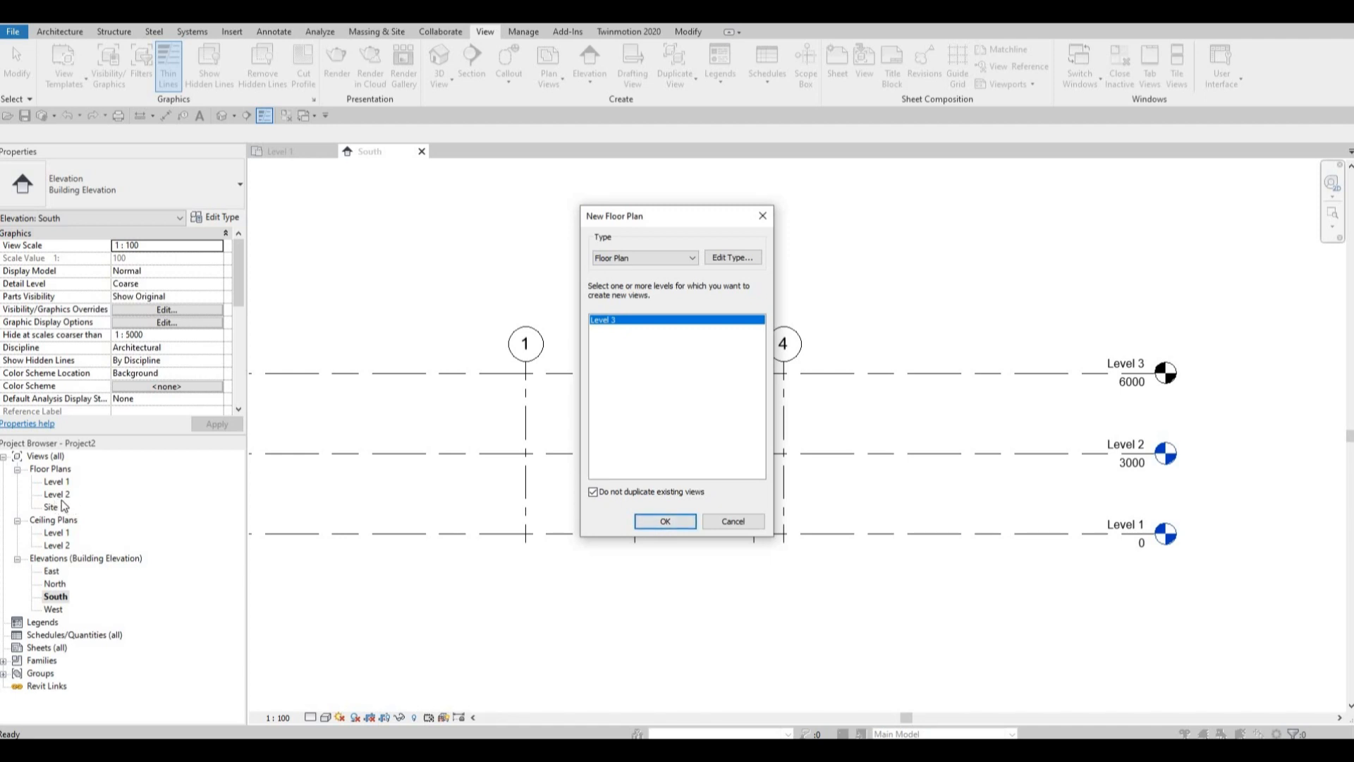
left_click(665, 521)
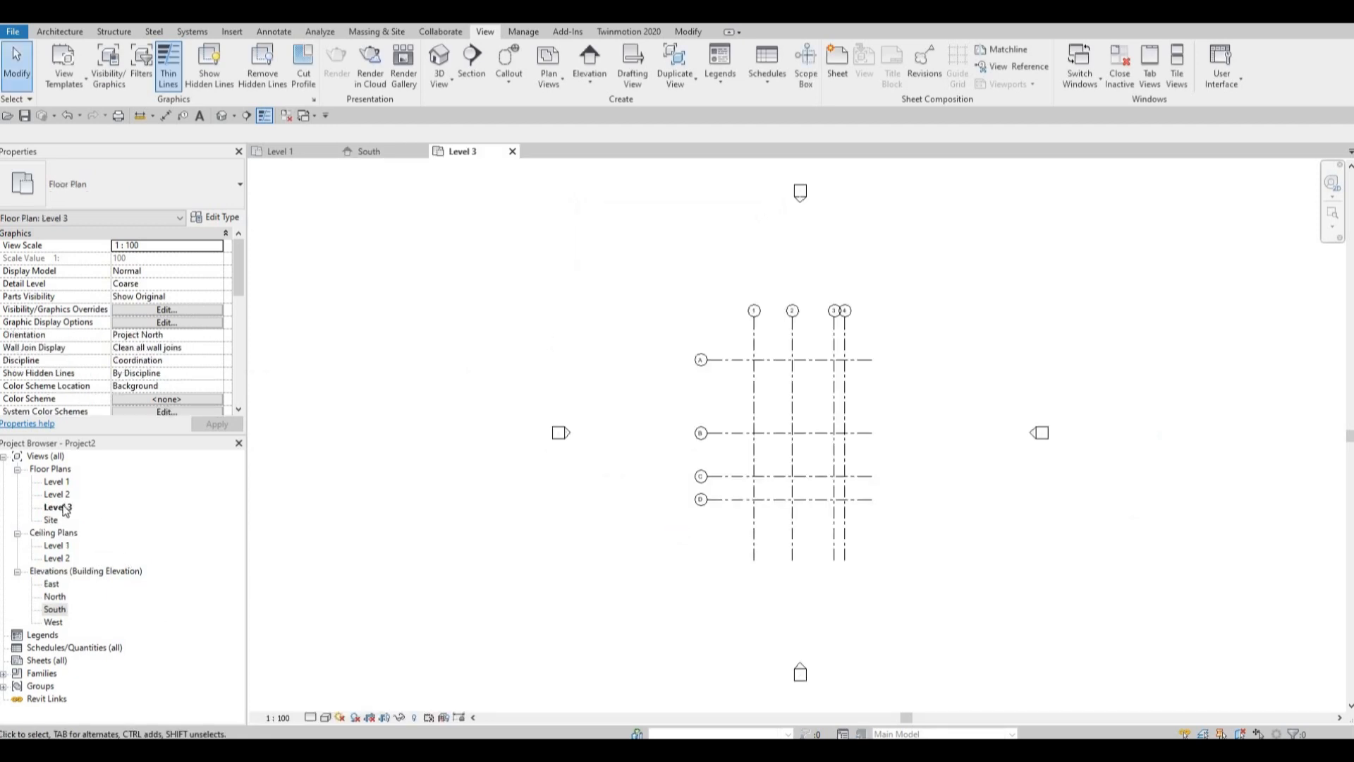
Return to the South elevation and undo the Level 3 floor plan and the copied level.
double_click(55, 609)
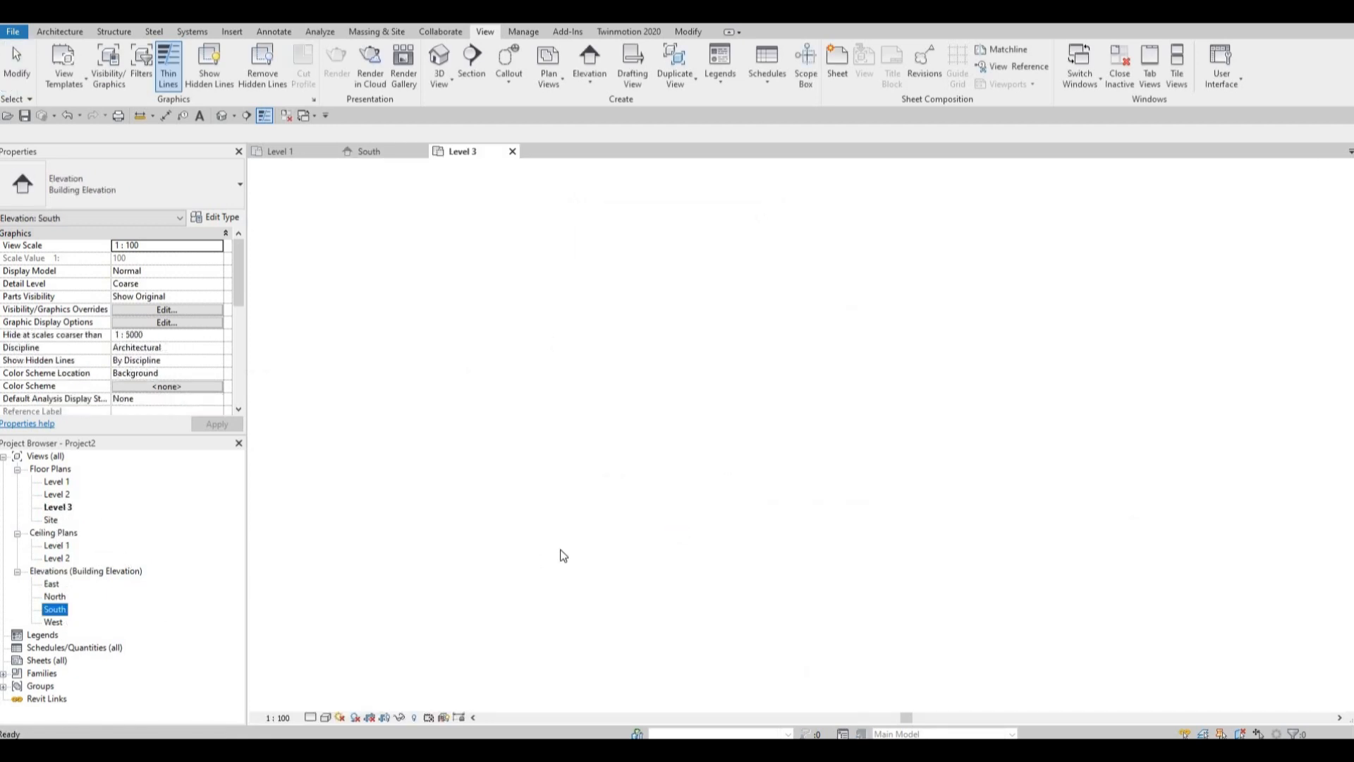
key("ctrl+z")
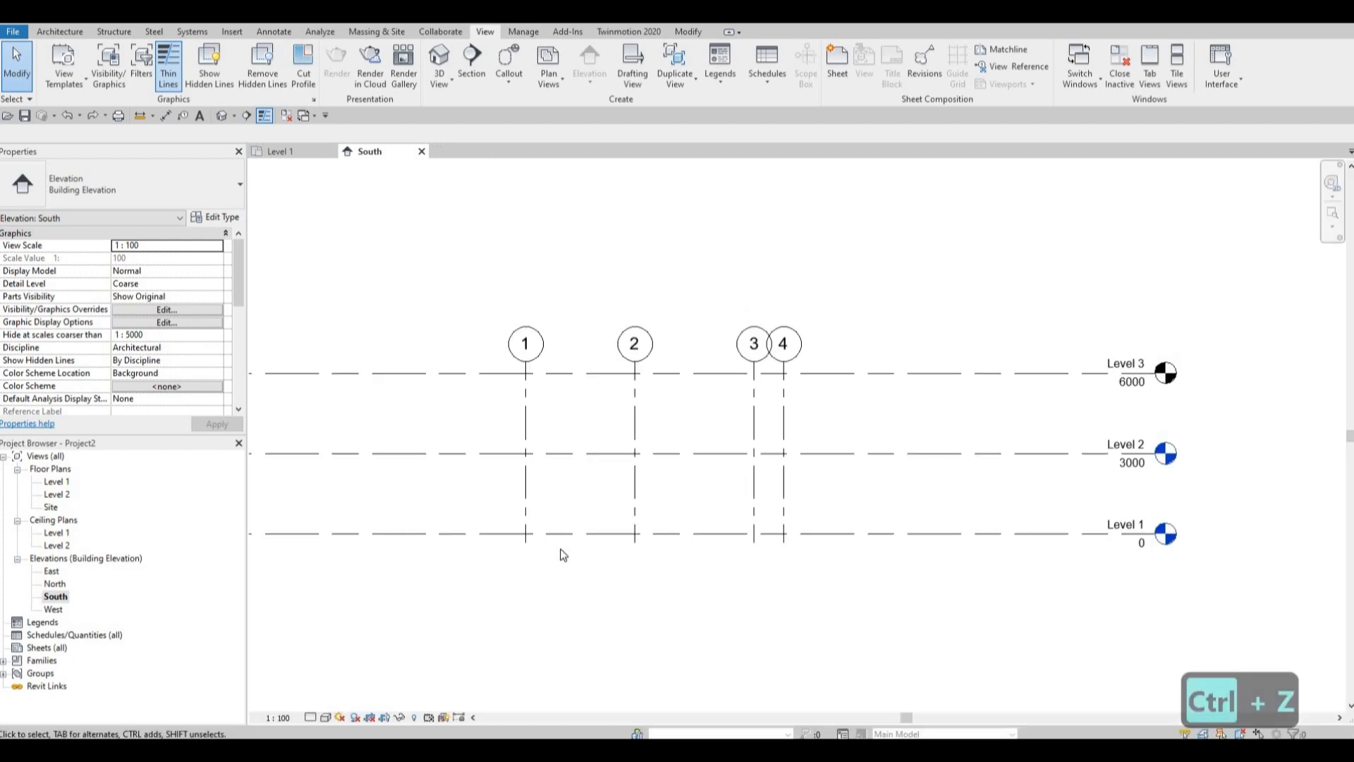
key("ctrl+z")
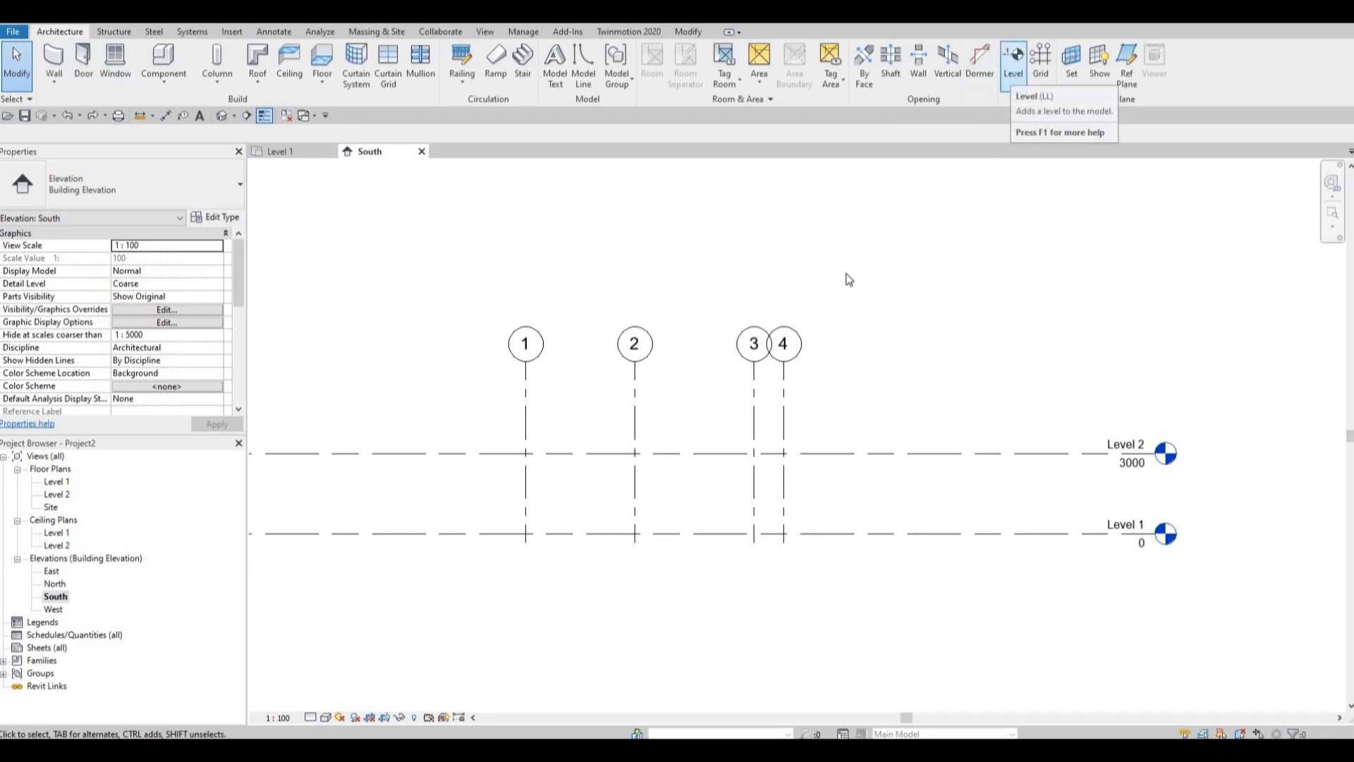
Draw a new level 3000 mm above Level 2 with plan view creation enabled, its ends aligned with the existing levels.
left_click(1022, 57)
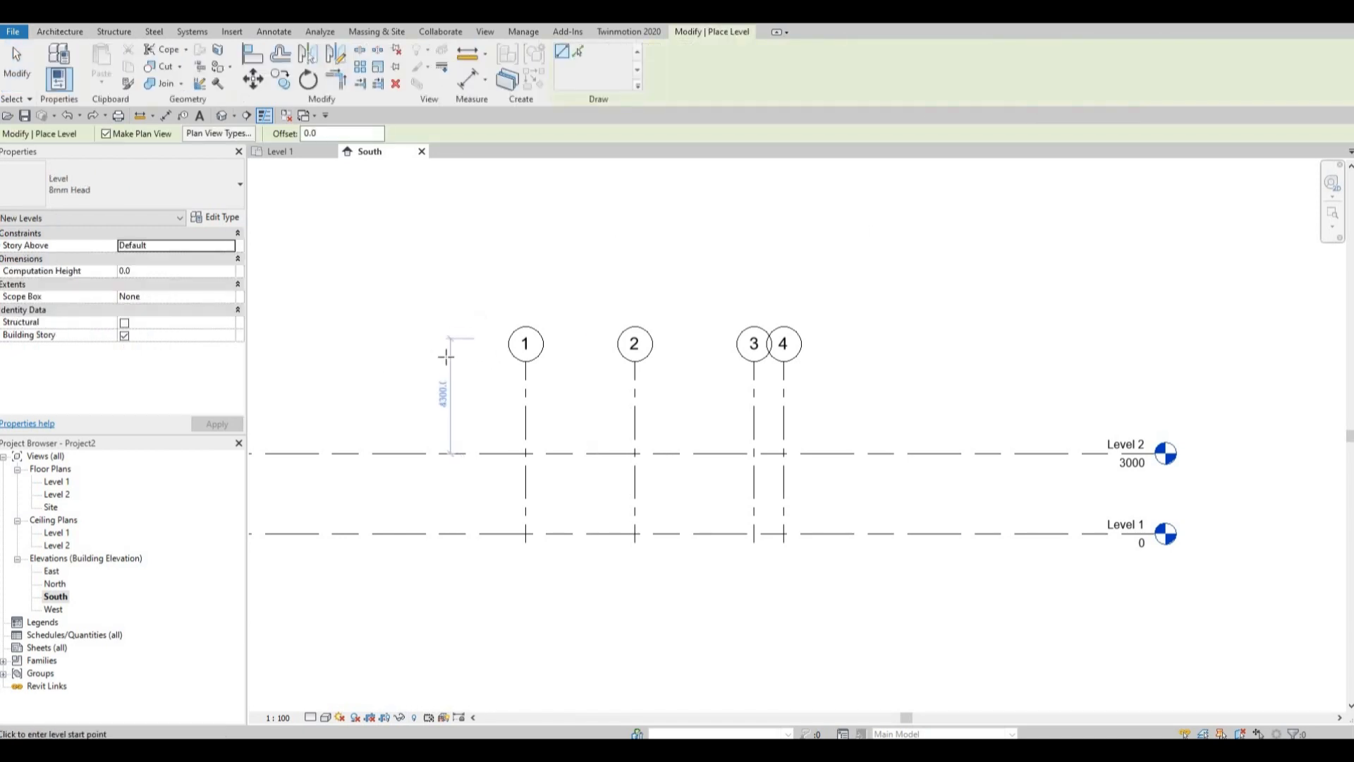
scroll(381, 372, "down", 3)
scroll(326, 387, "up", 5)
scroll(394, 374, "down", 2)
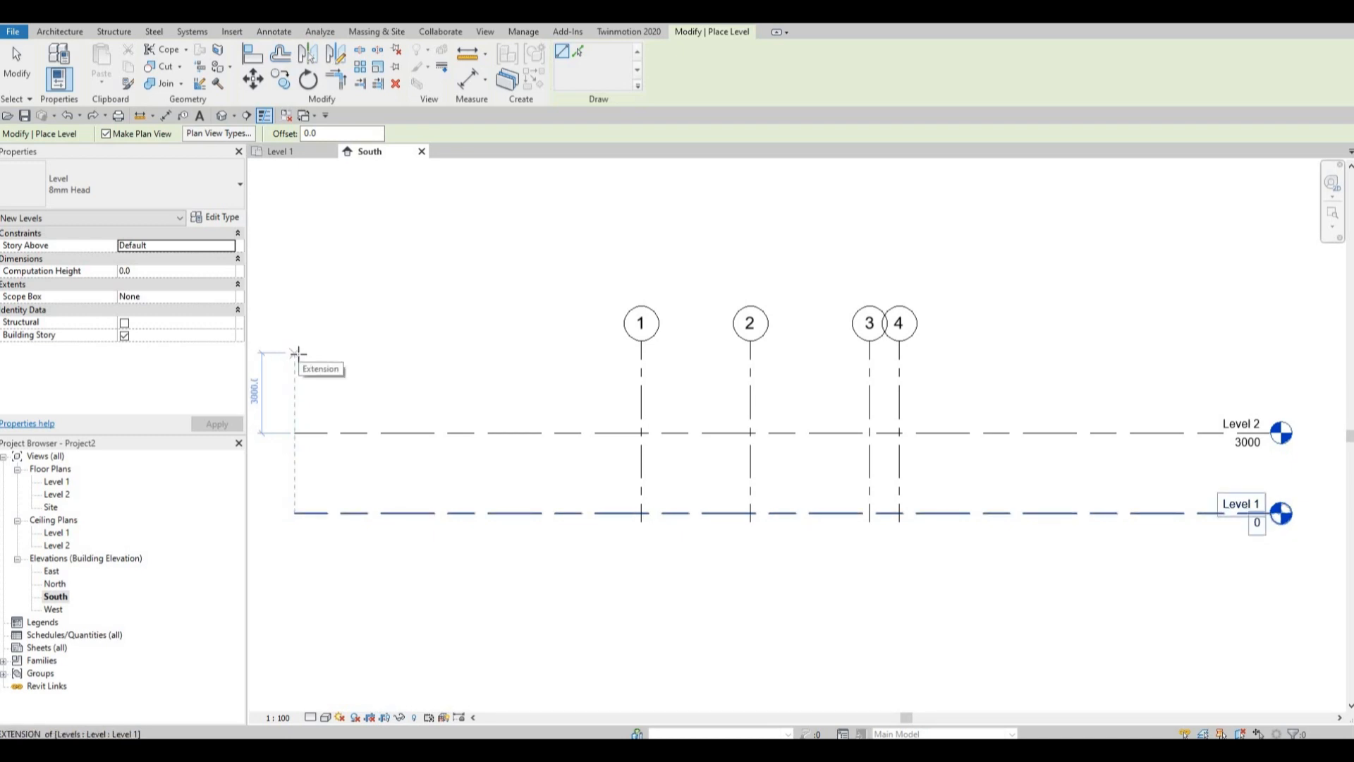
left_click(399, 354)
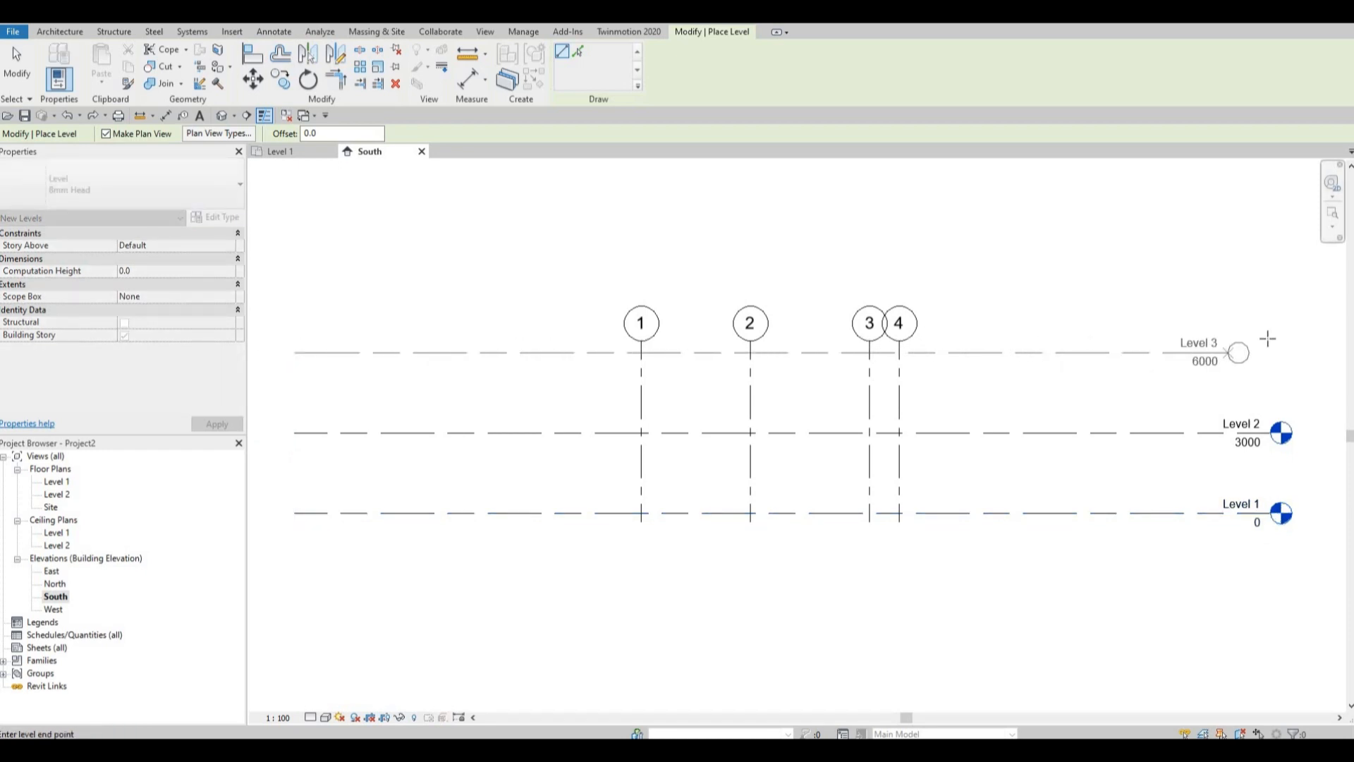
left_click(1269, 439)
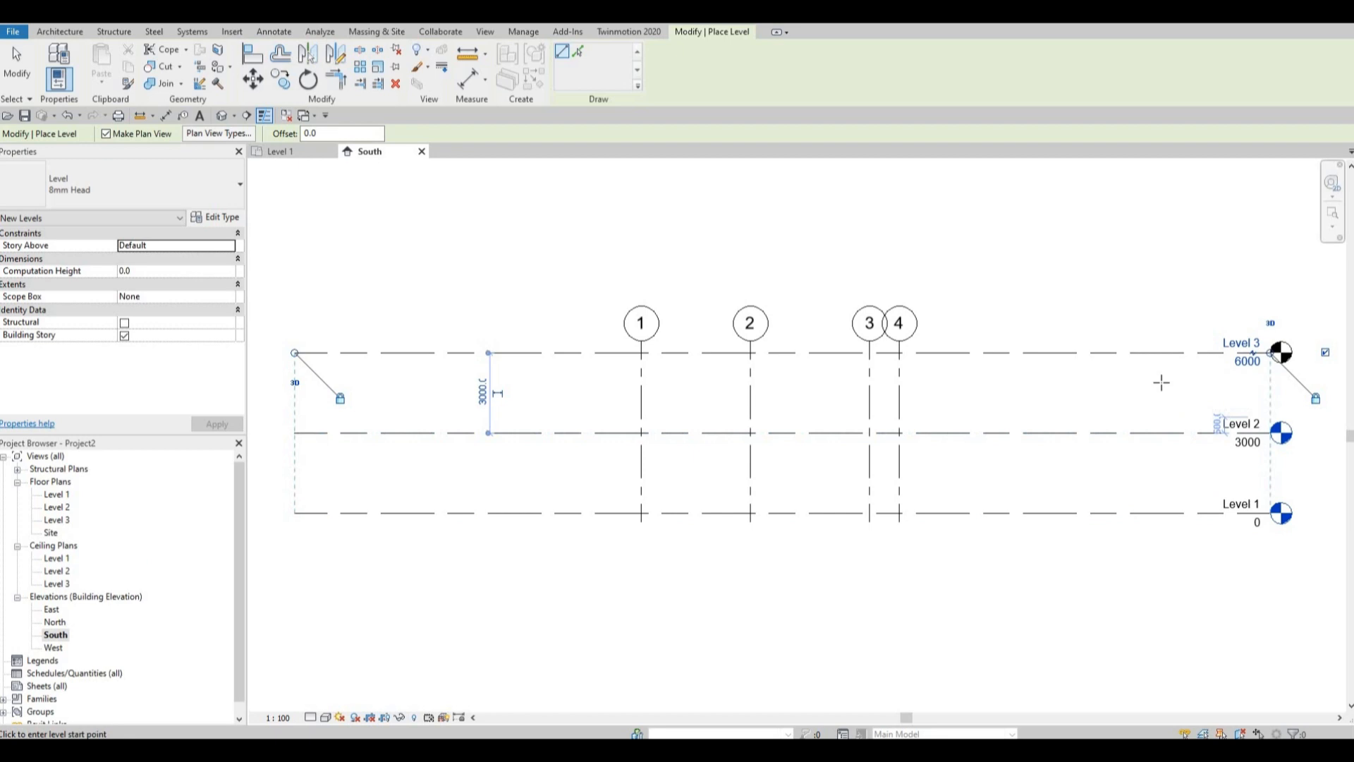
key("Escape")
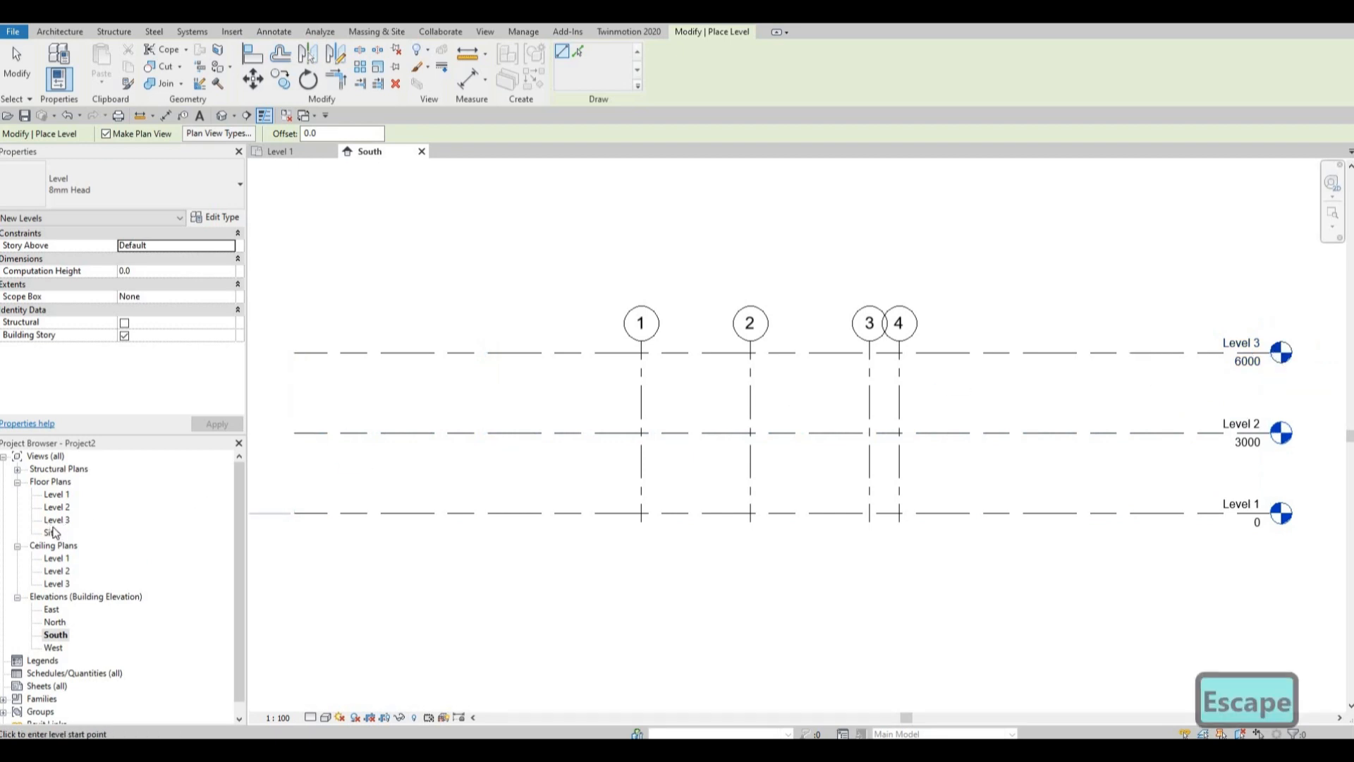
key("Escape")
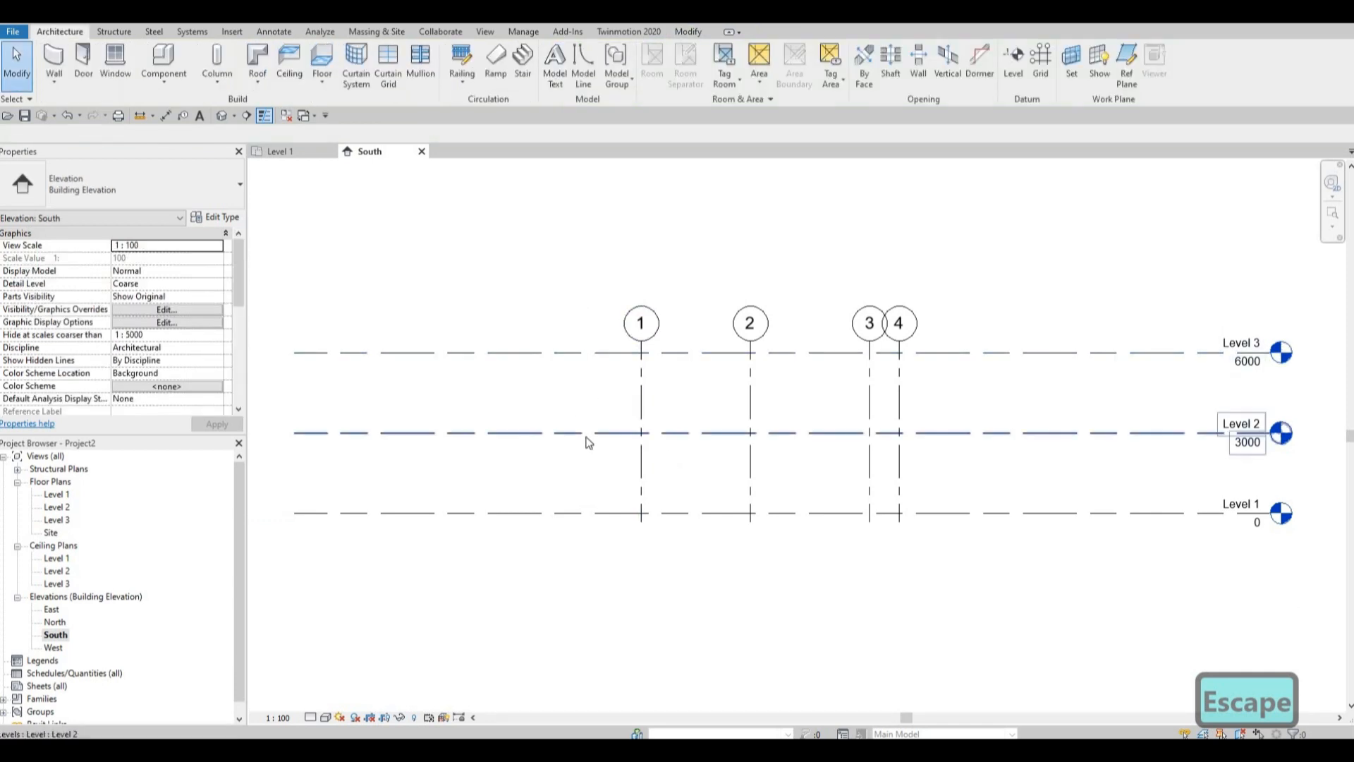
left_click(554, 432)
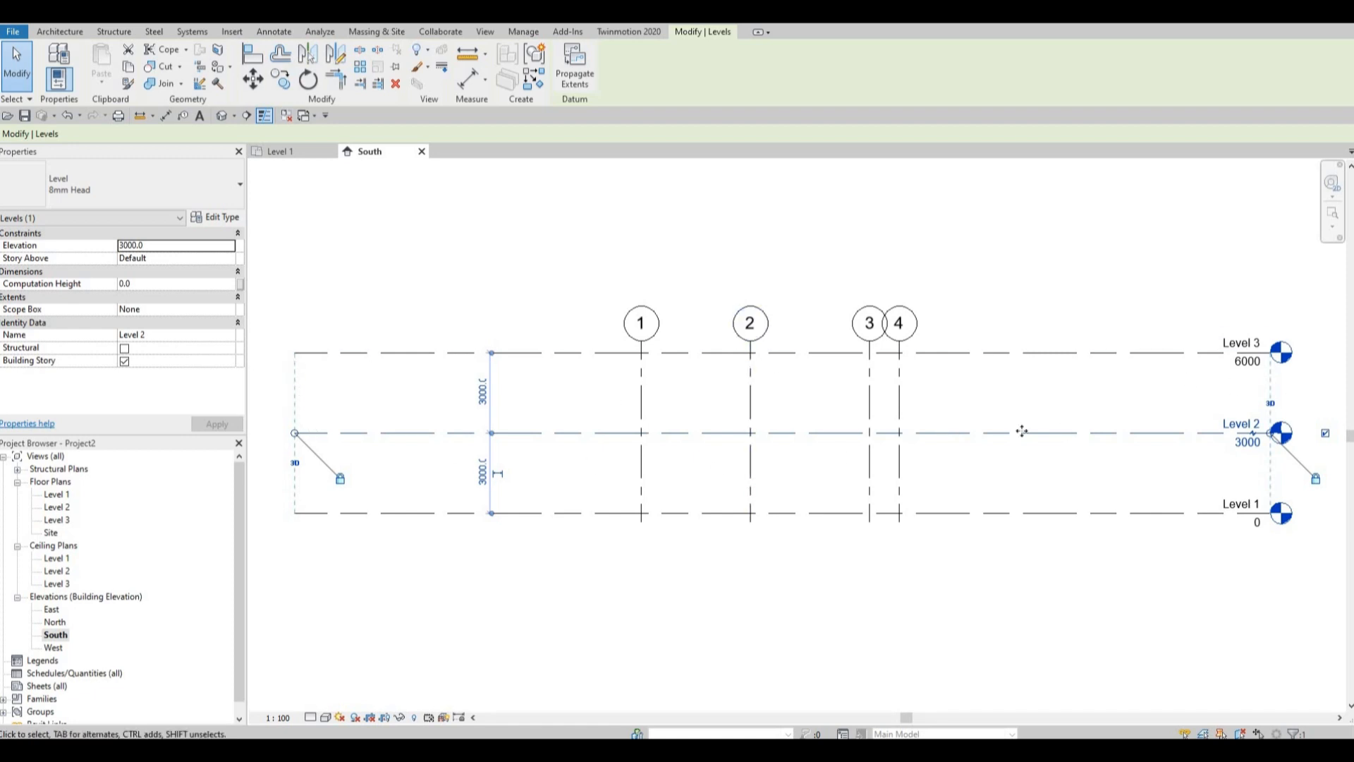
key("Escape")
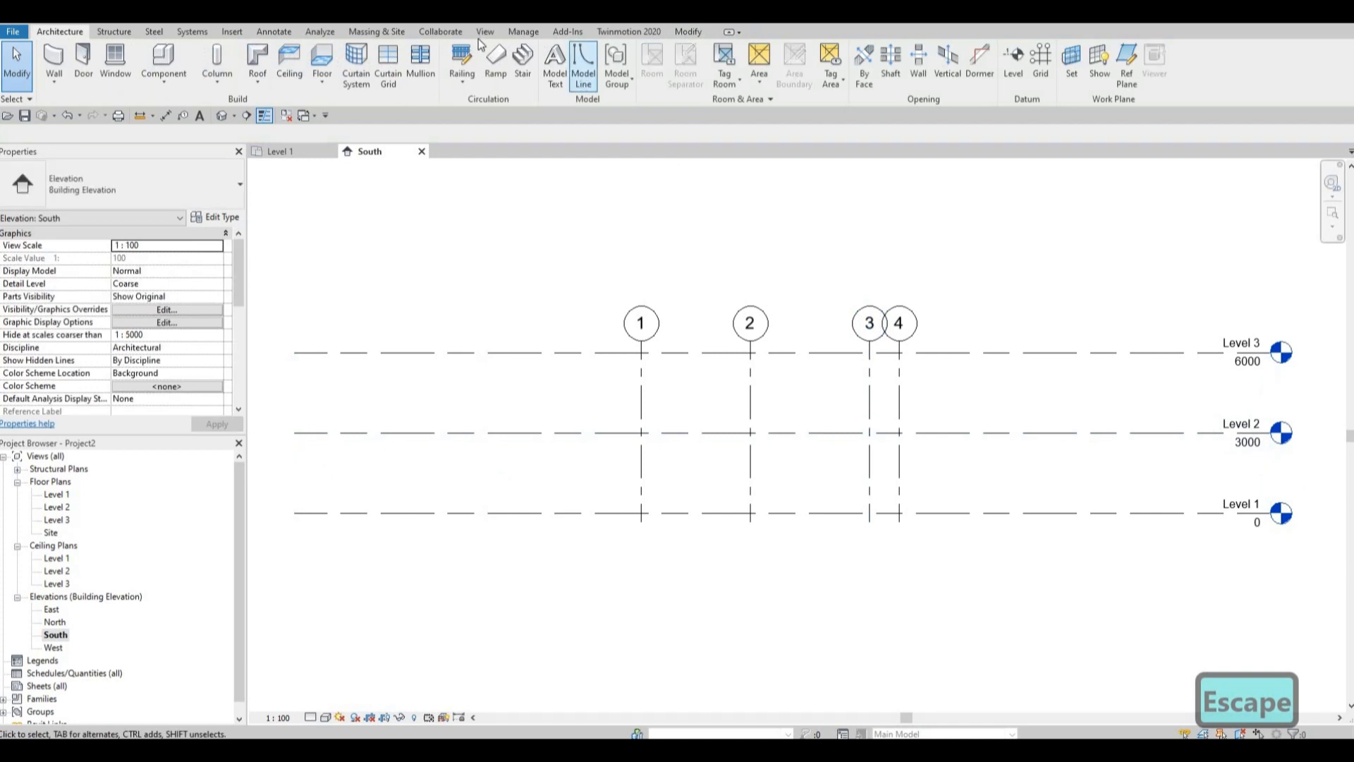
left_click(484, 33)
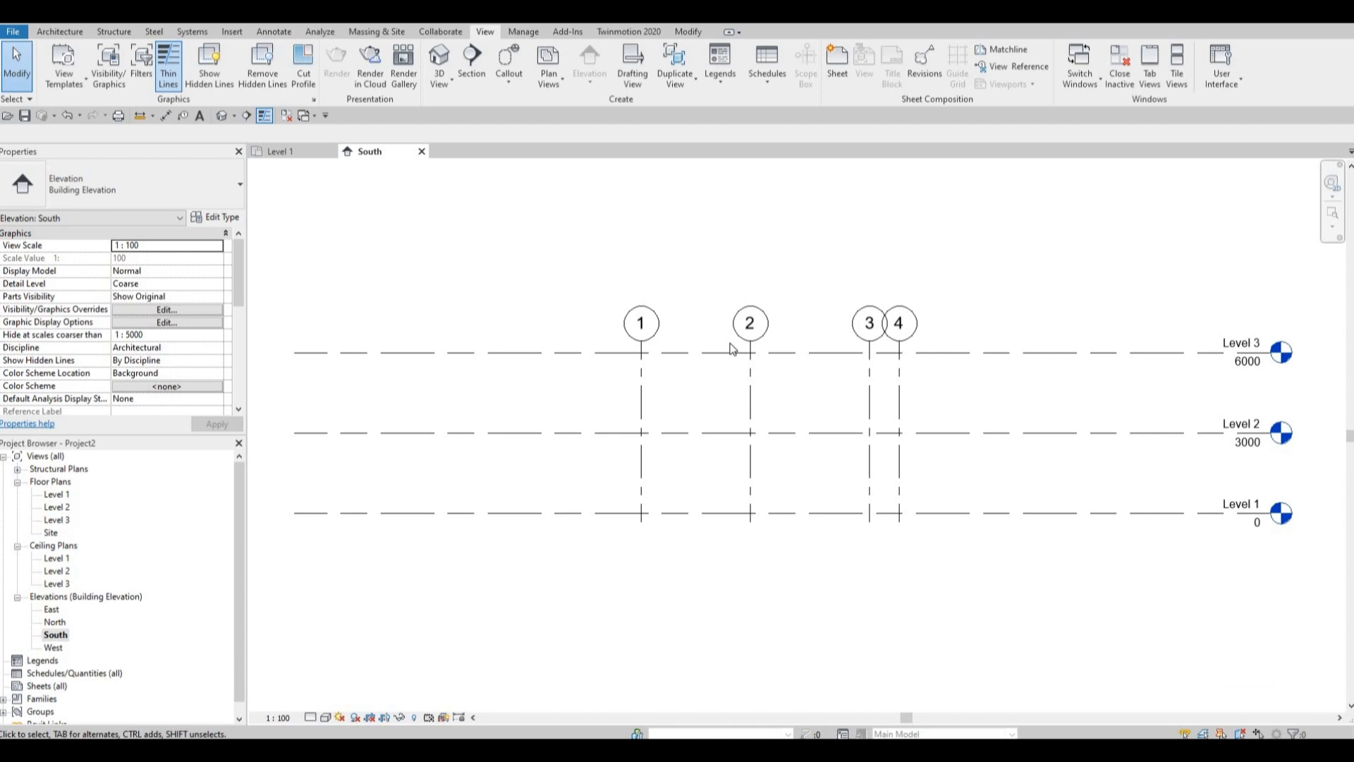
Extend the upper ends of the aligned grids 1 to 4 together so their bubbles sit well above Level 3.
middle_click_drag(650, 354, 610, 371)
key("Escape")
key("Escape")
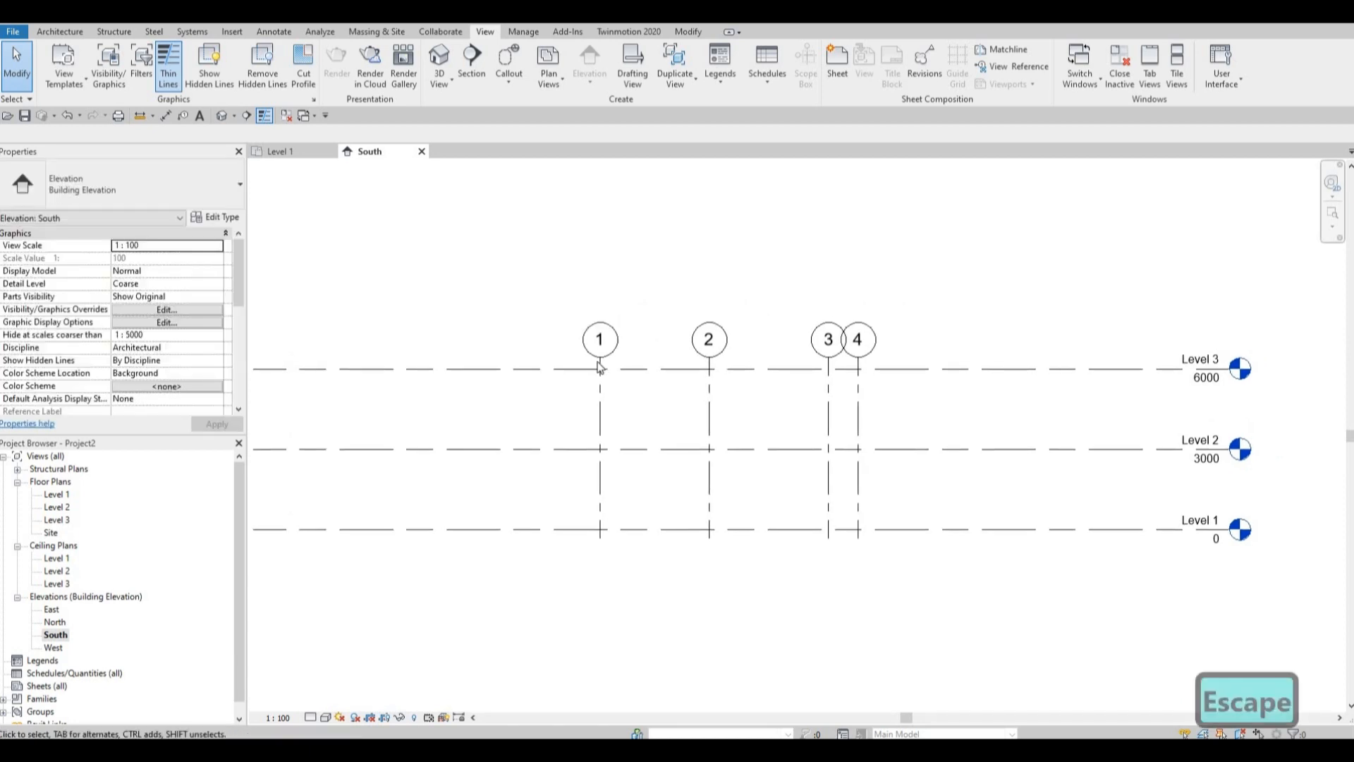
left_click(600, 366)
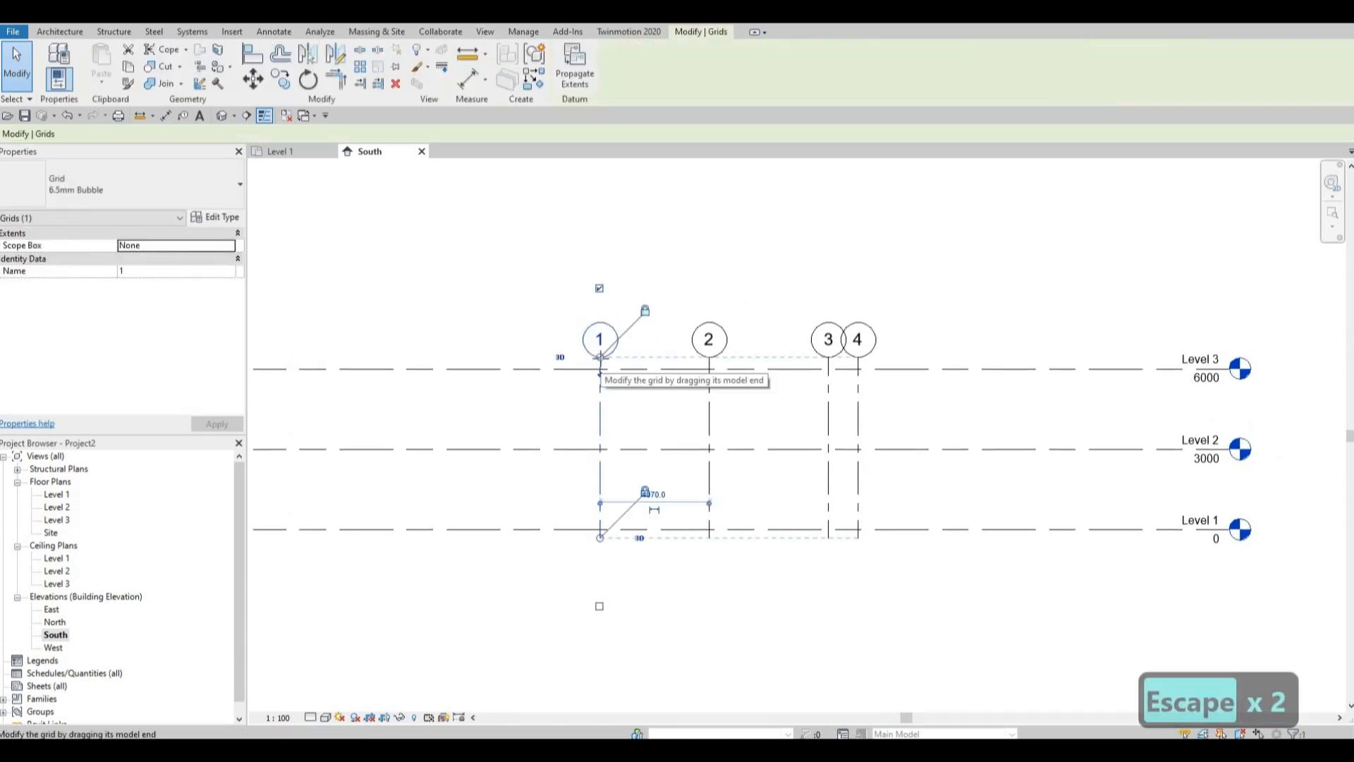
left_click_drag(600, 273, 601, 173)
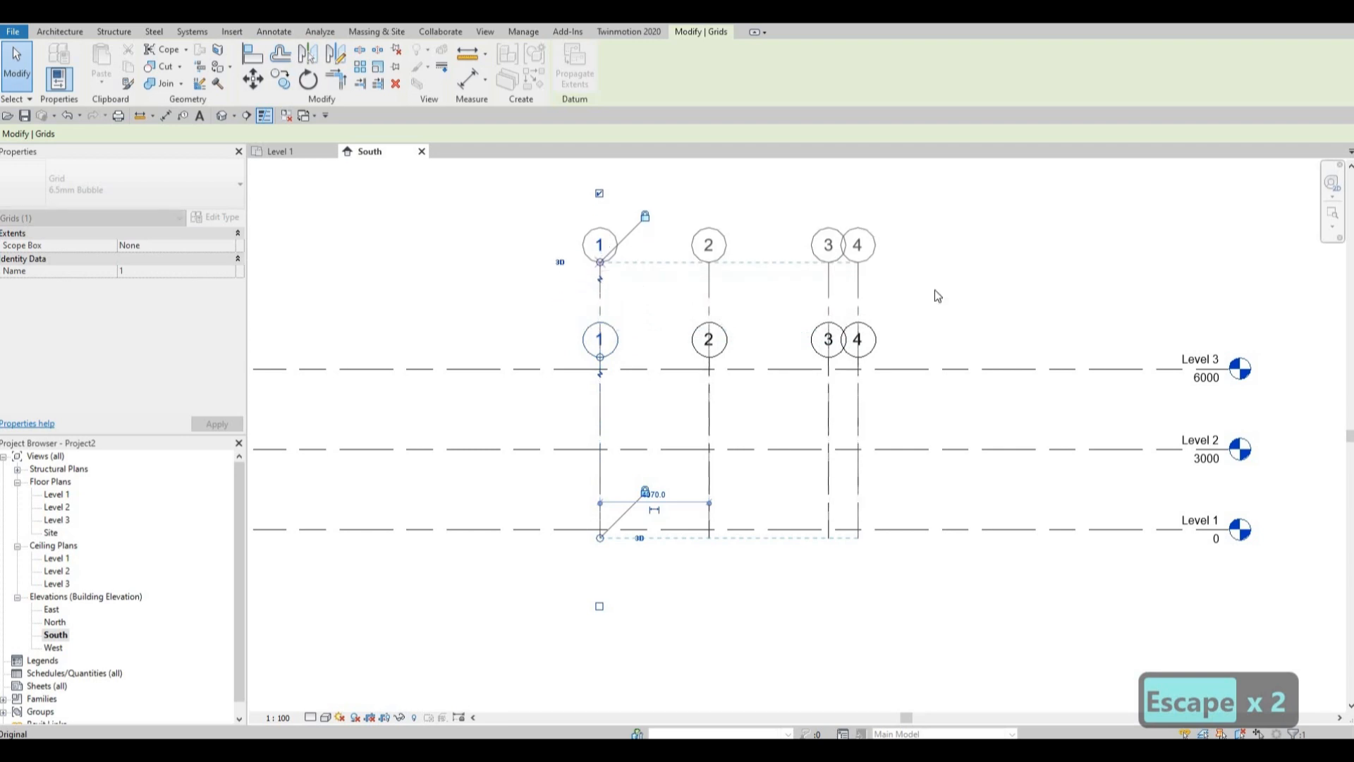
Add an elbow to the upper end of grid 4 to offset its bubble from grid 3's, and deselect the grid.
left_click(858, 283)
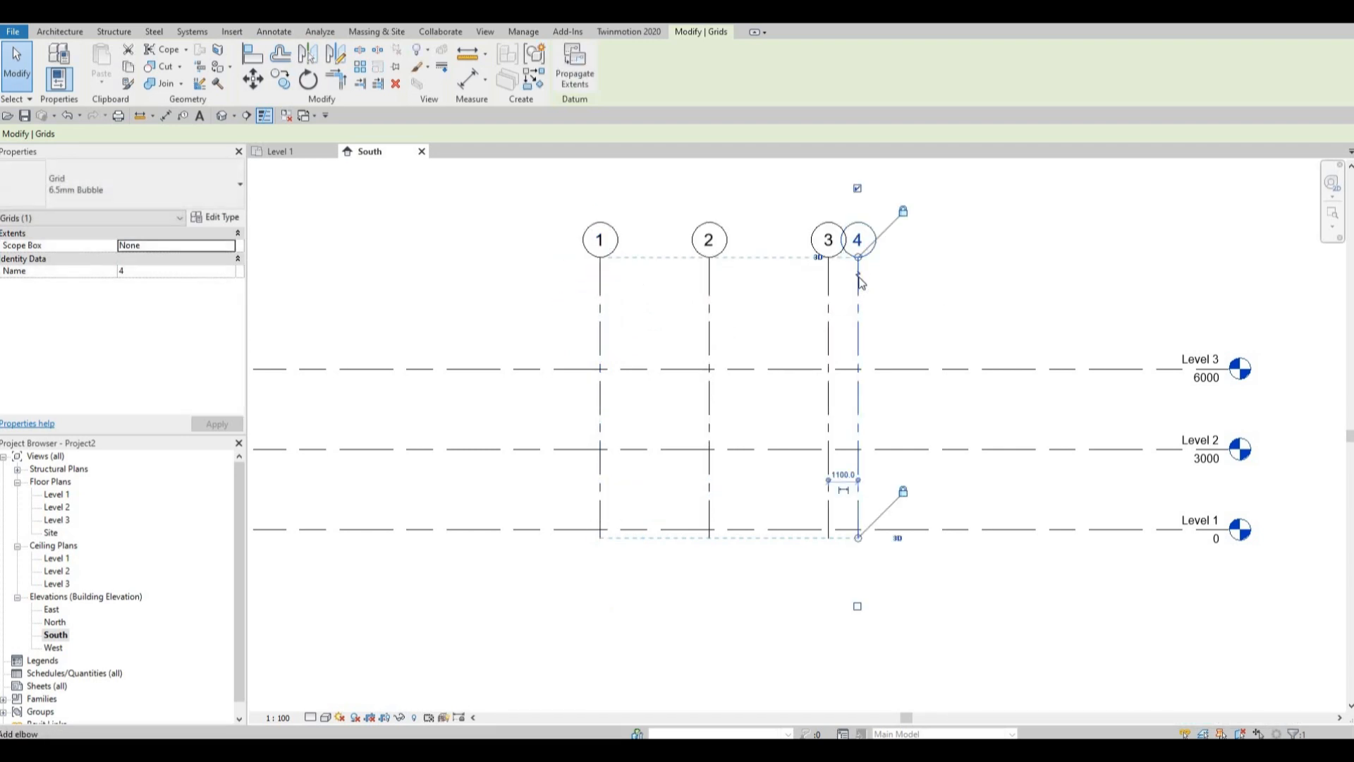
left_click(858, 277)
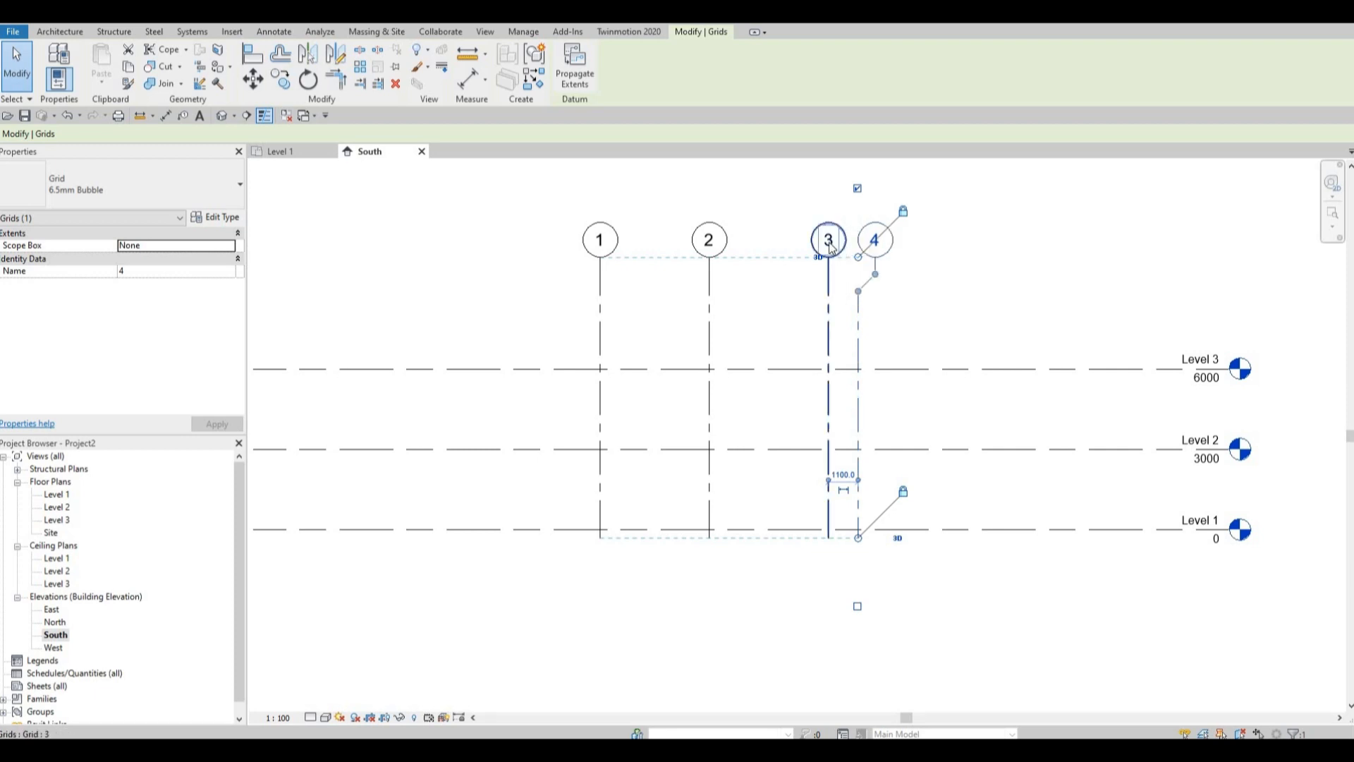
scroll(867, 284, "up", 4)
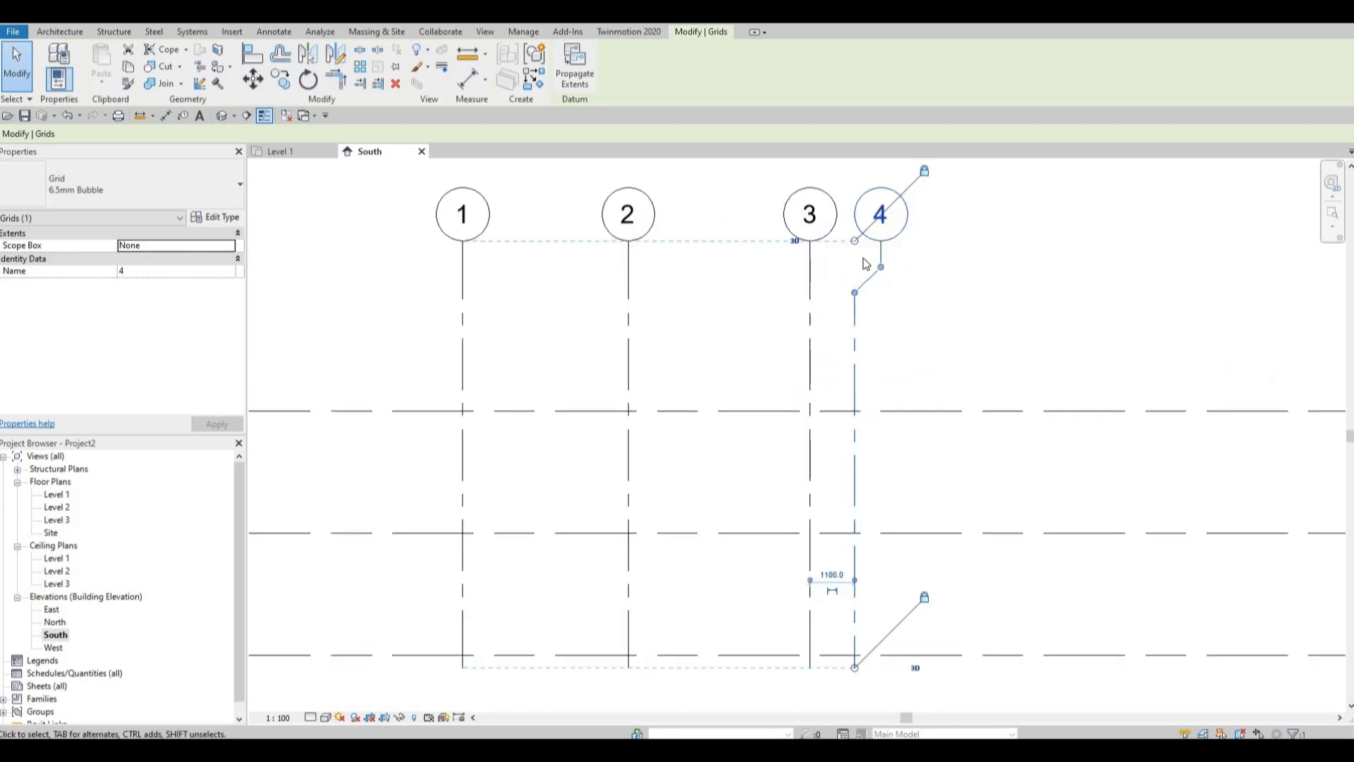
scroll(866, 297, "down", 1)
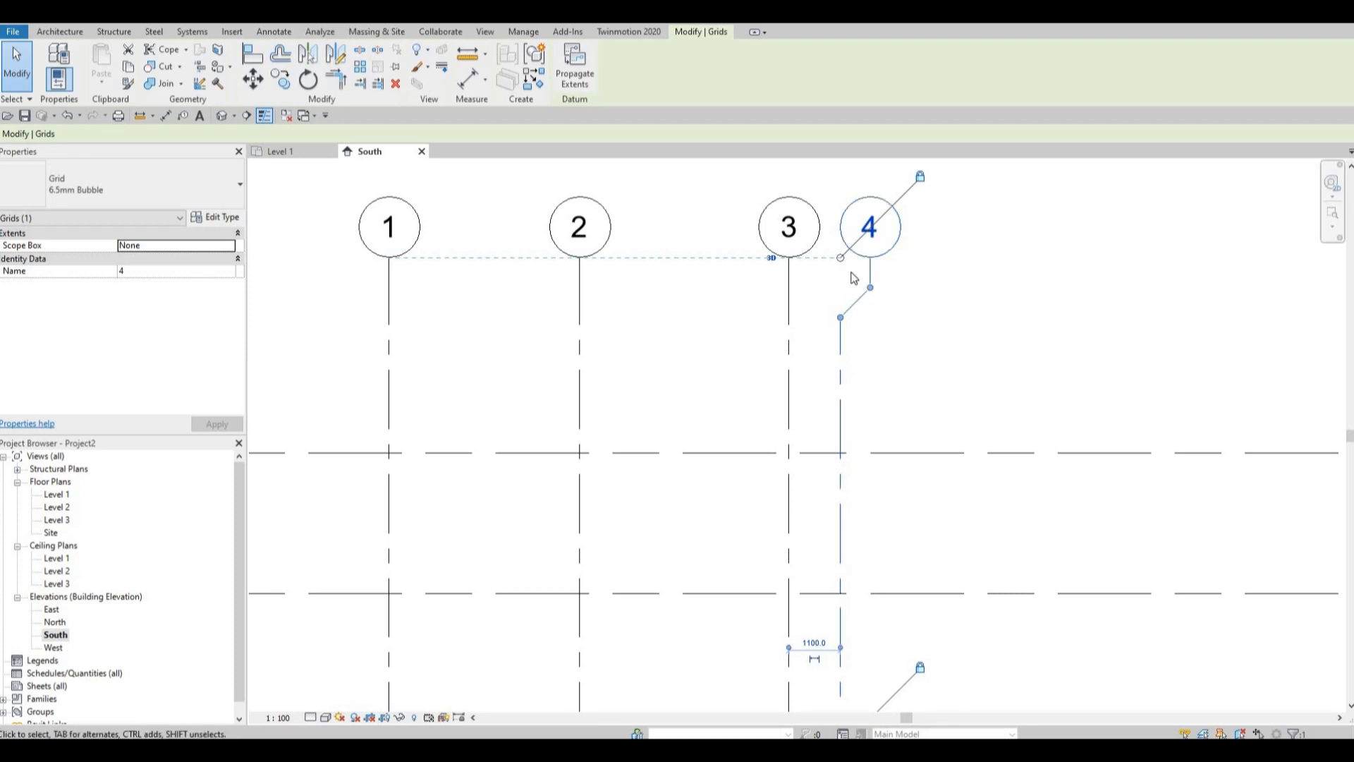
key("Escape")
scroll(853, 277, "down", 5)
key("Escape")
scroll(550, 290, "down", 1)
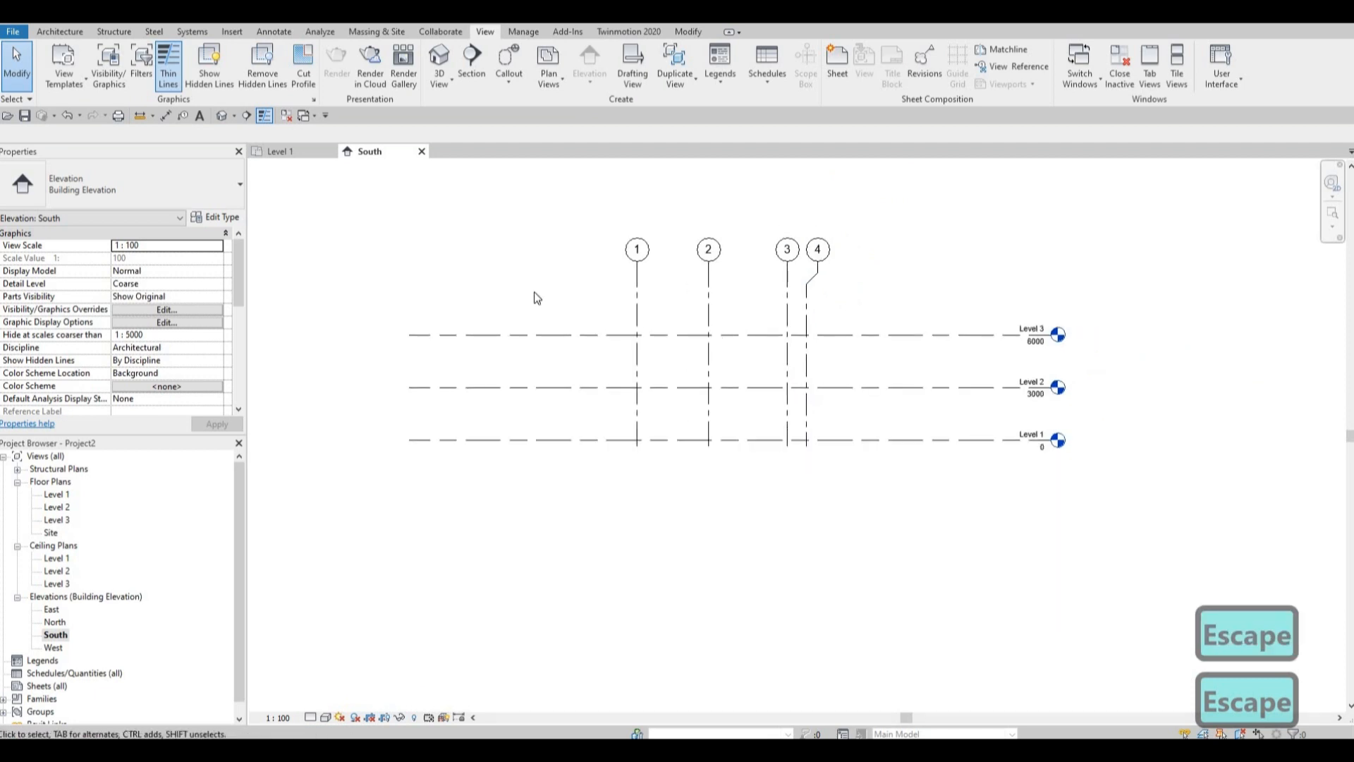
Open the Level 1 floor plan.
double_click(56, 496)
scroll(547, 471, "down", 4)
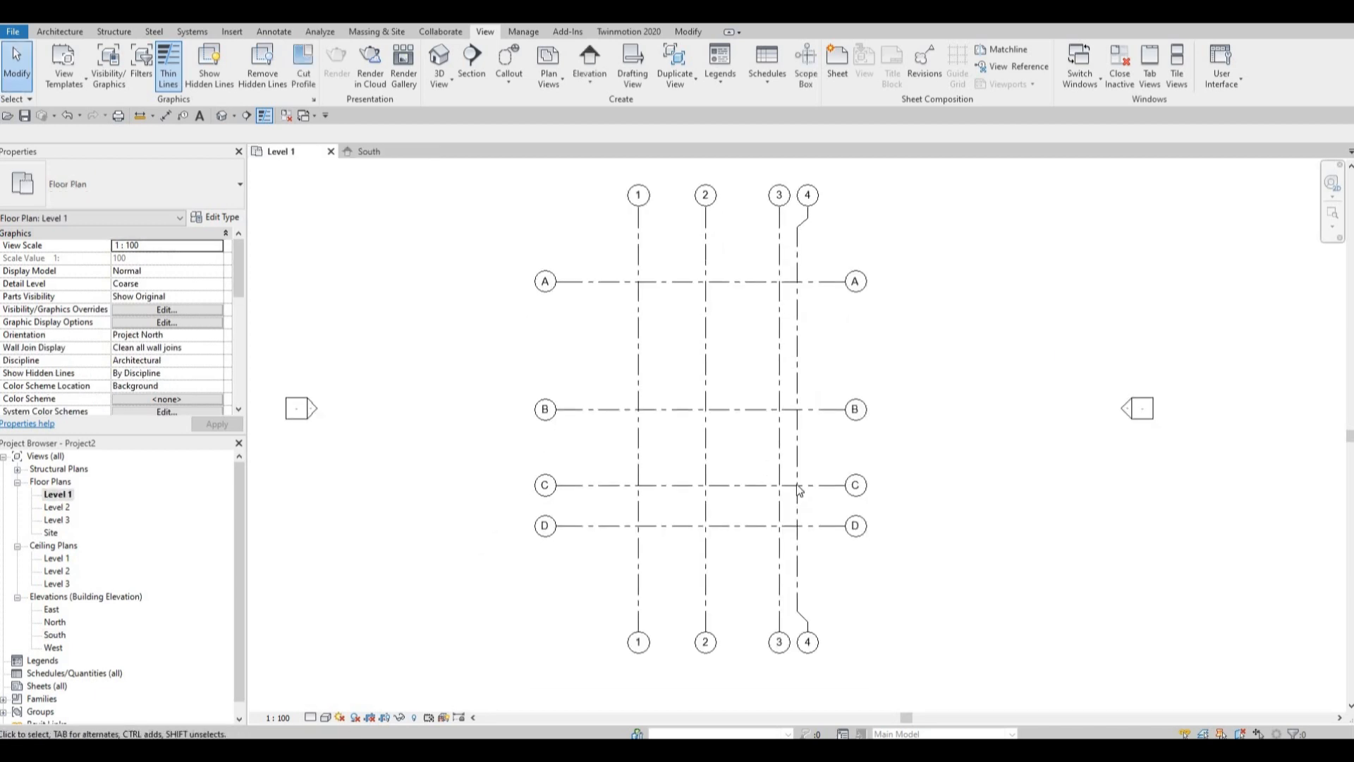
middle_click_drag(770, 526, 943, 543)
middle_click_drag(622, 459, 571, 471)
middle_click_drag(614, 402, 497, 360)
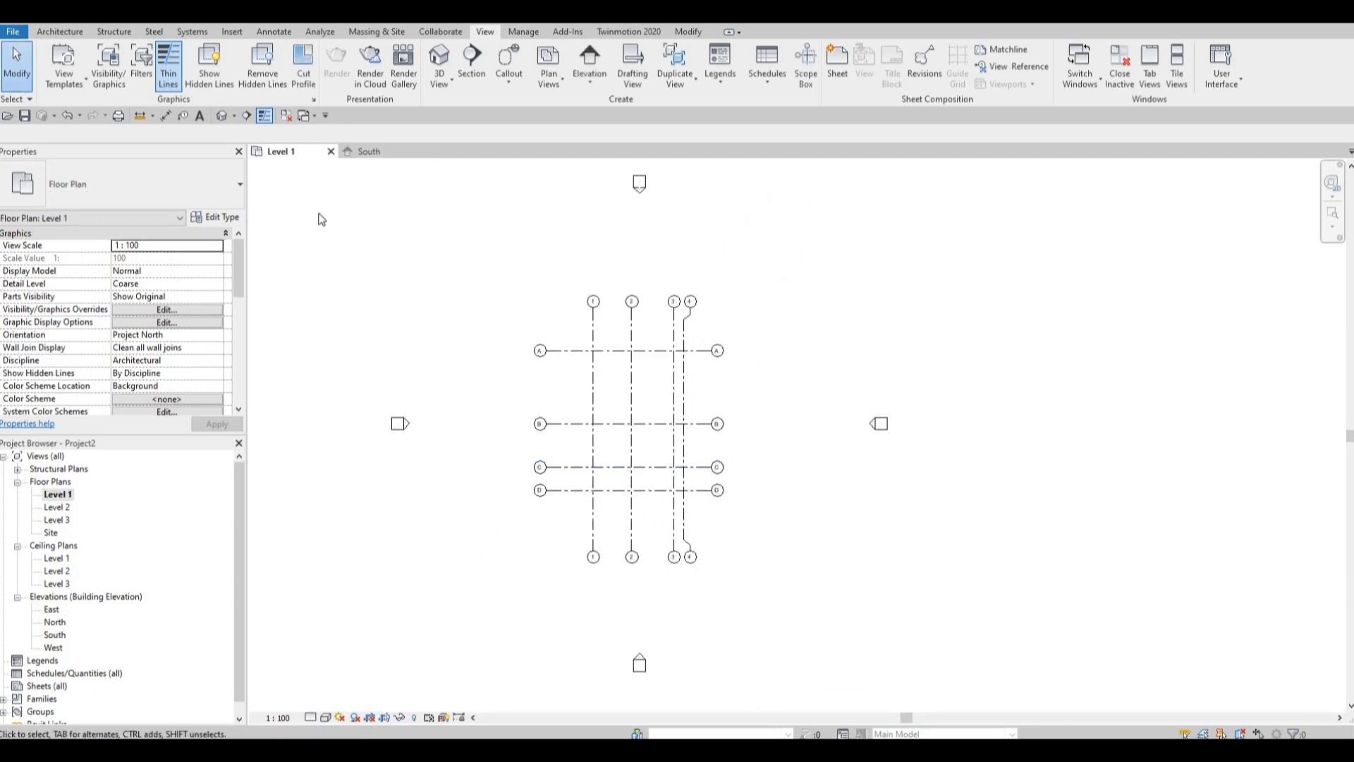
left_click(57, 31)
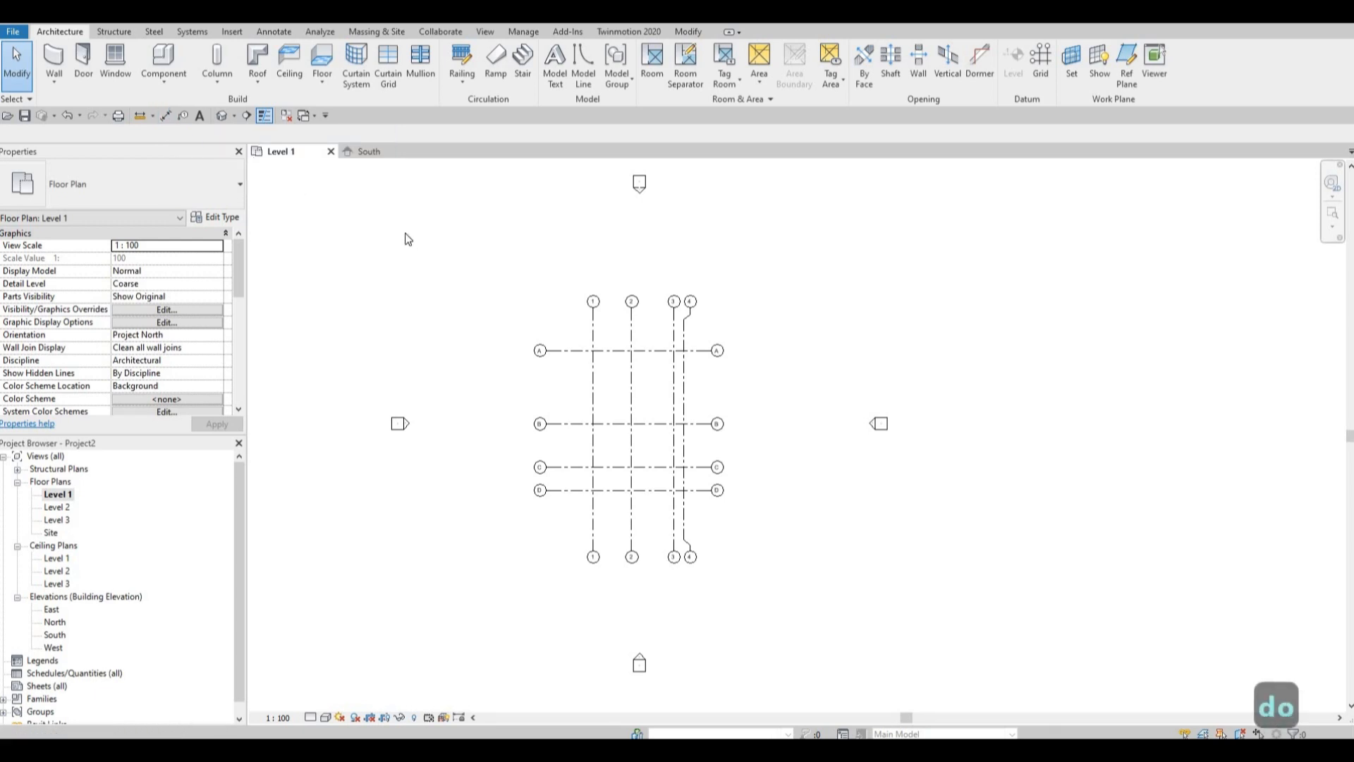
Place a continuous aligned dimension string across grids 1, 2, 3 and 4, just above grid A.
scroll(604, 312, "up", 2)
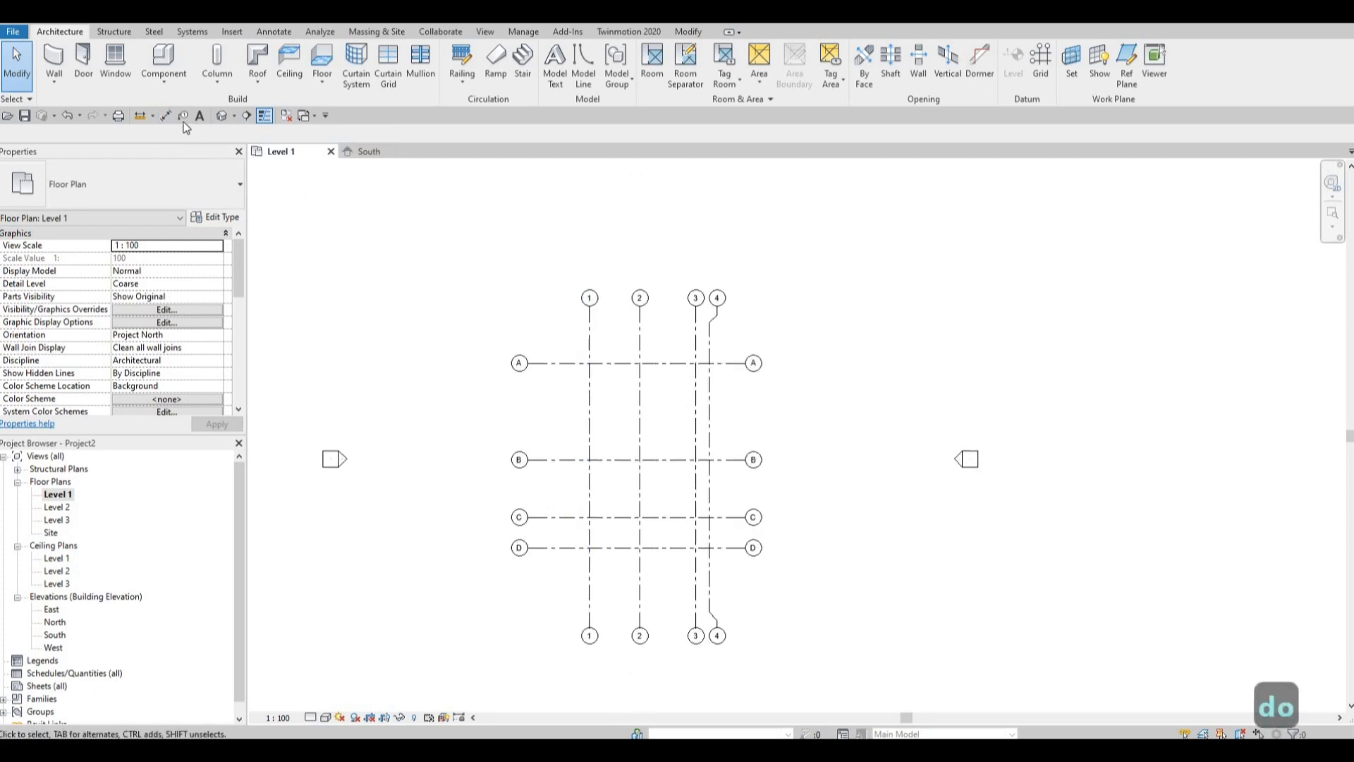
left_click(167, 116)
scroll(604, 344, "up", 3)
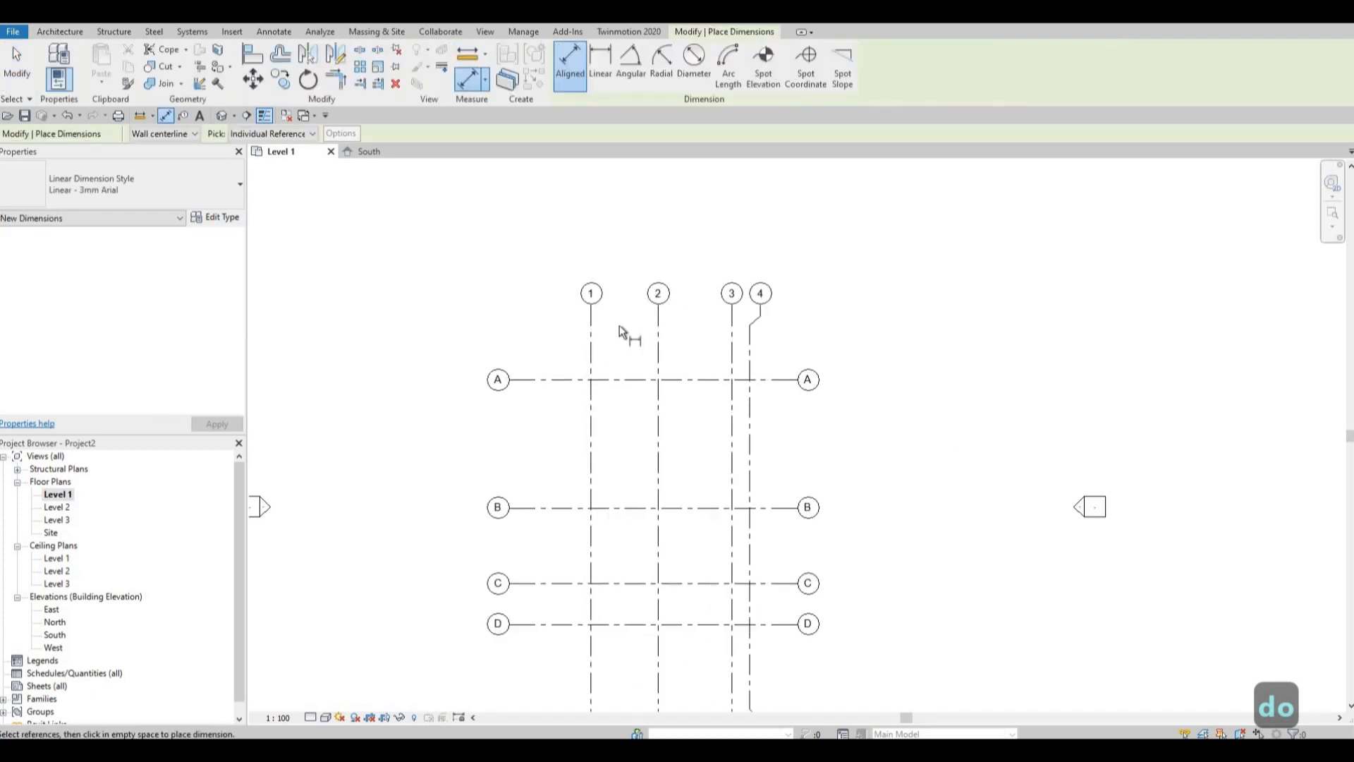
left_click(592, 341)
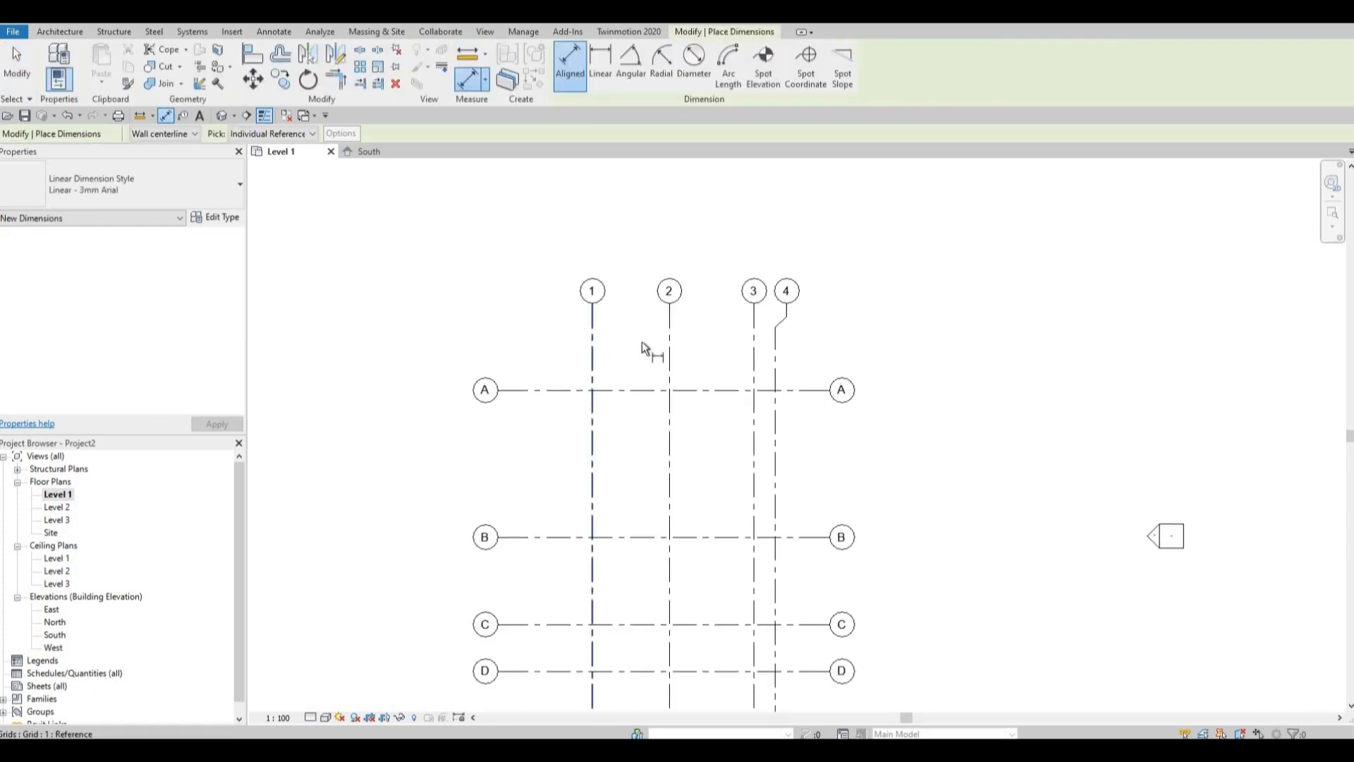
left_click(667, 351)
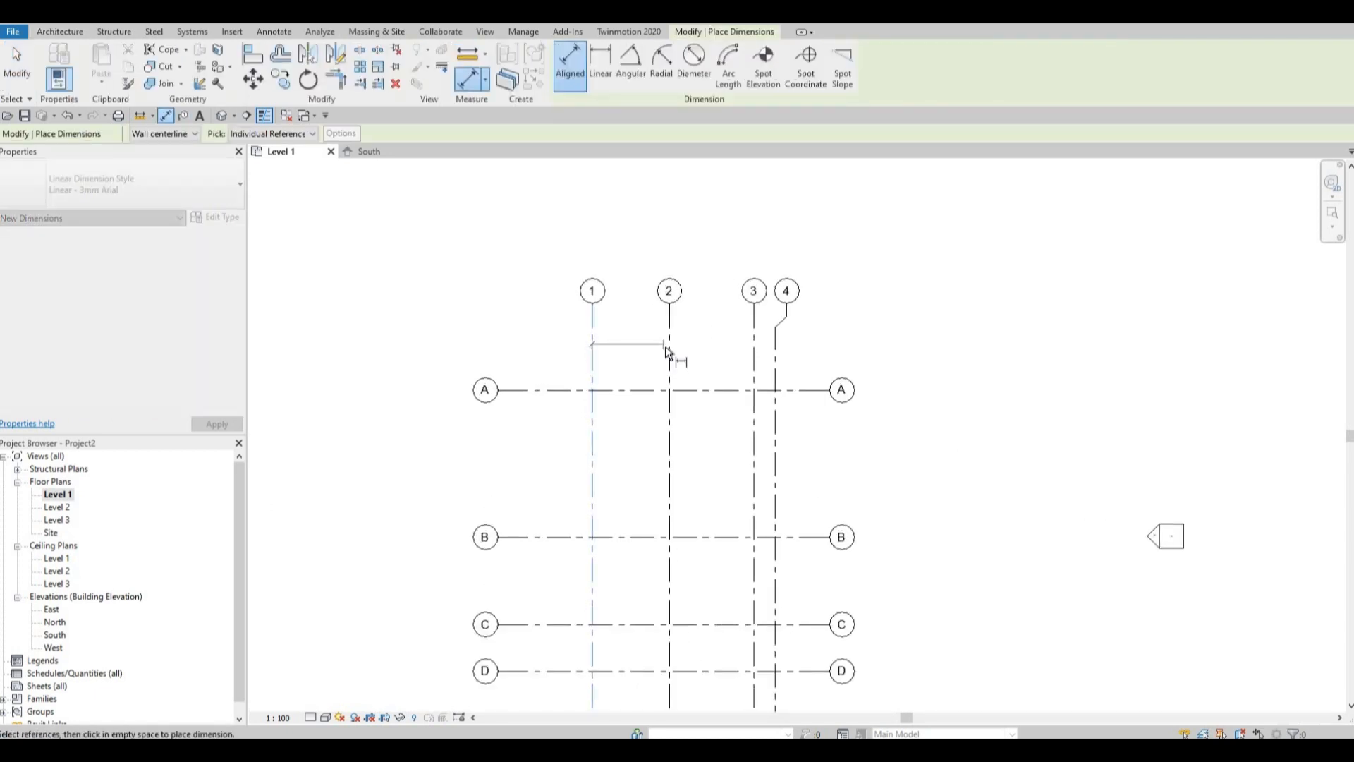
left_click(753, 347)
left_click(775, 351)
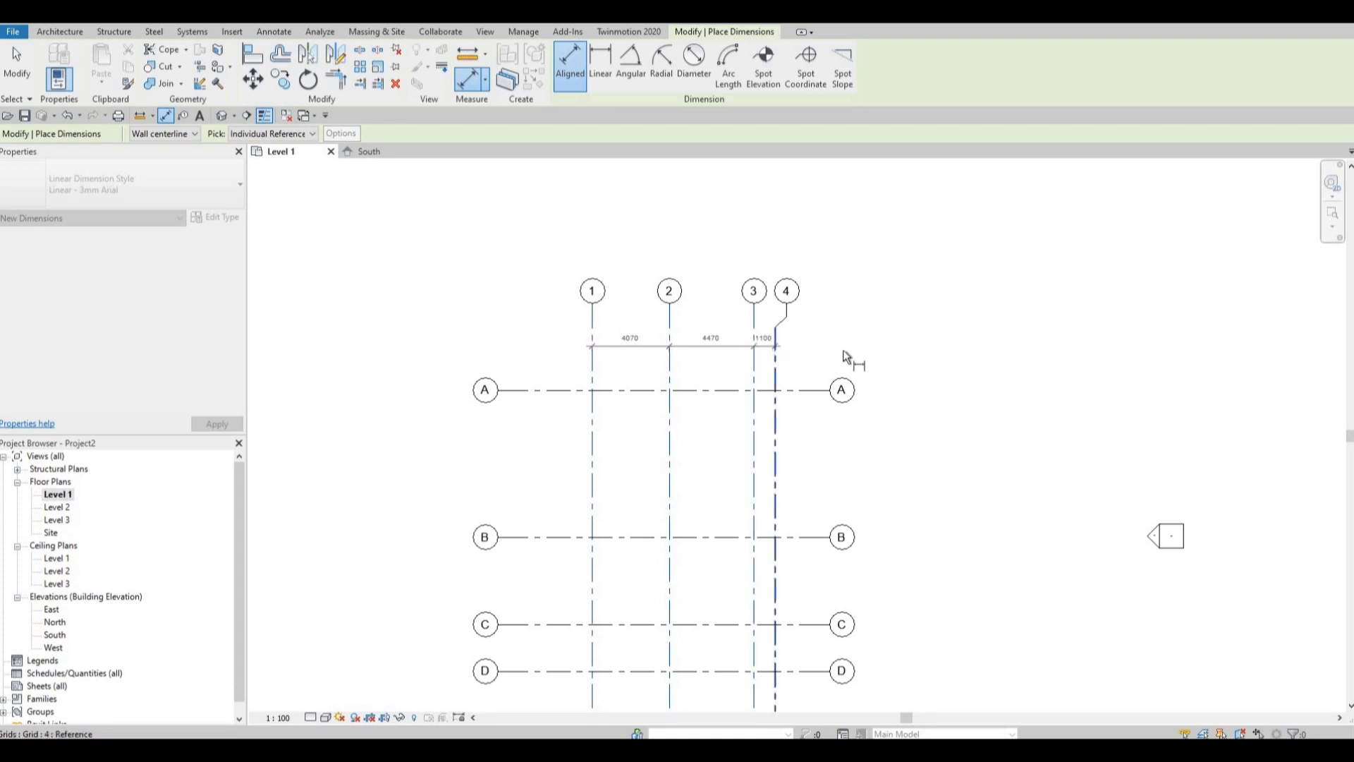
left_click(839, 360)
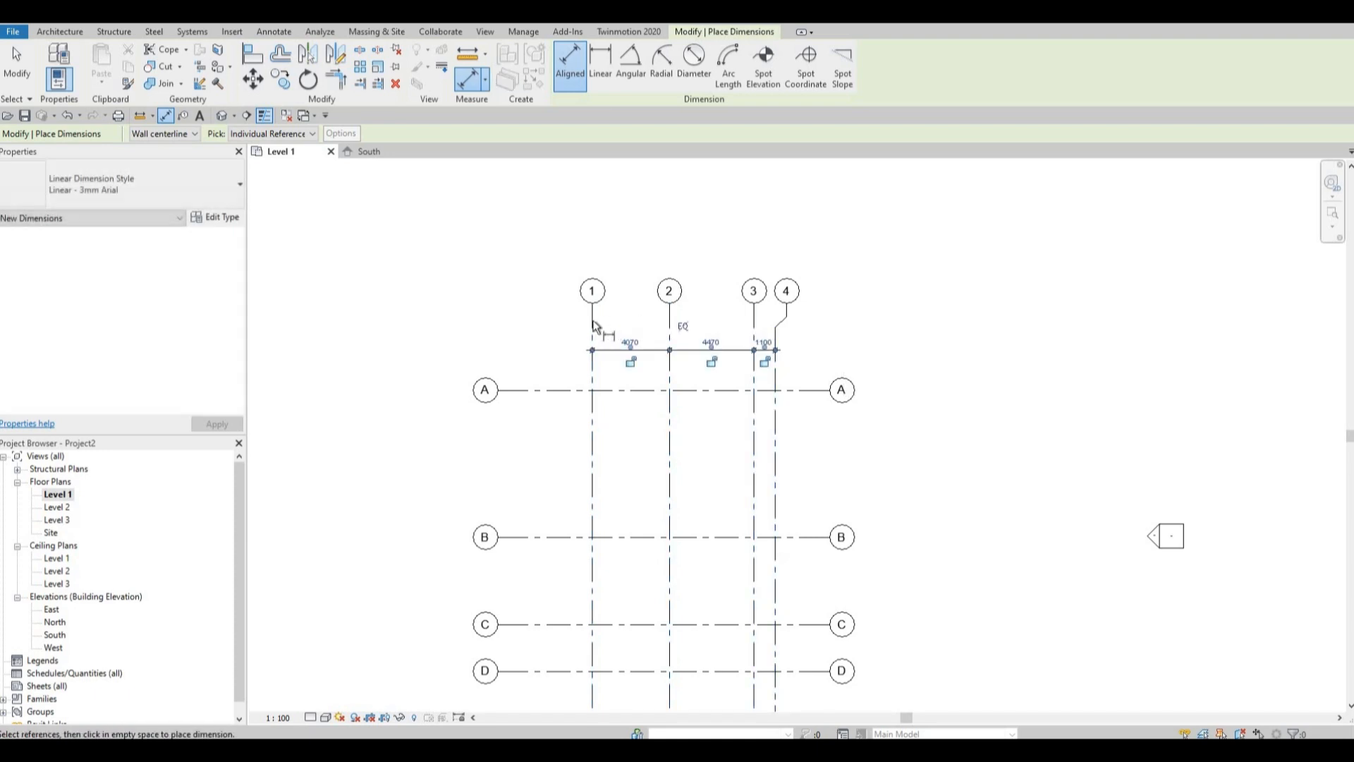
Add an overall aligned dimension from grid 1 to grid 4 above the spacing string and exit the dimension tool.
left_click(592, 321)
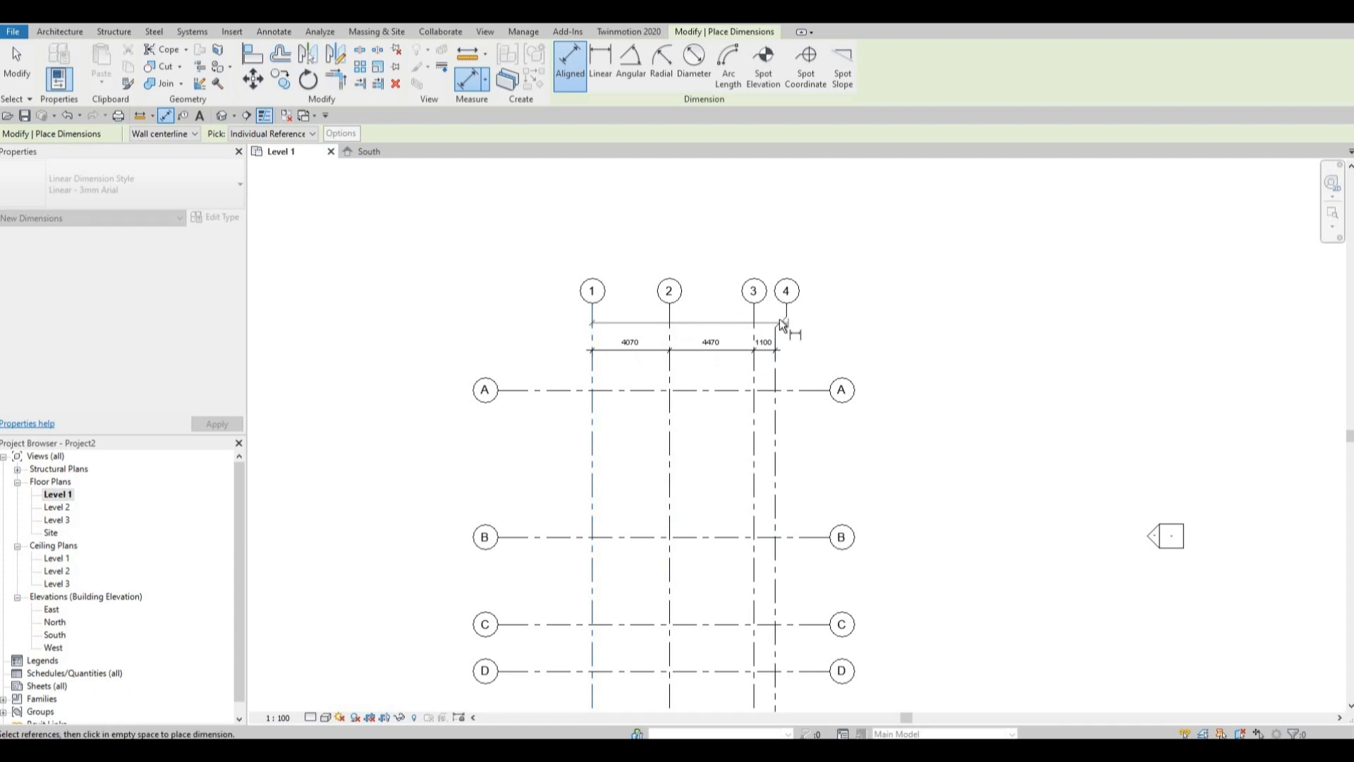
left_click(780, 319)
left_click(859, 317)
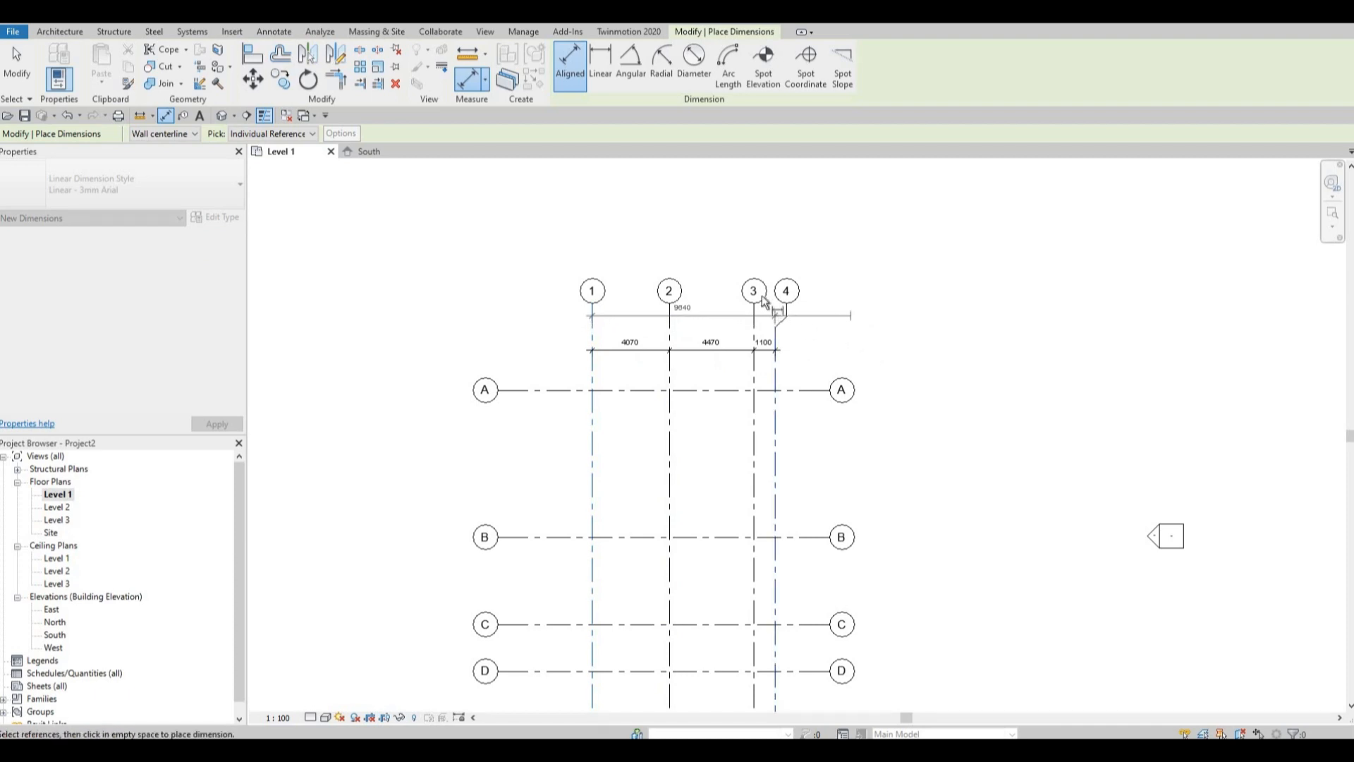
scroll(763, 302, "up", 4)
key("Escape")
key("Escape")
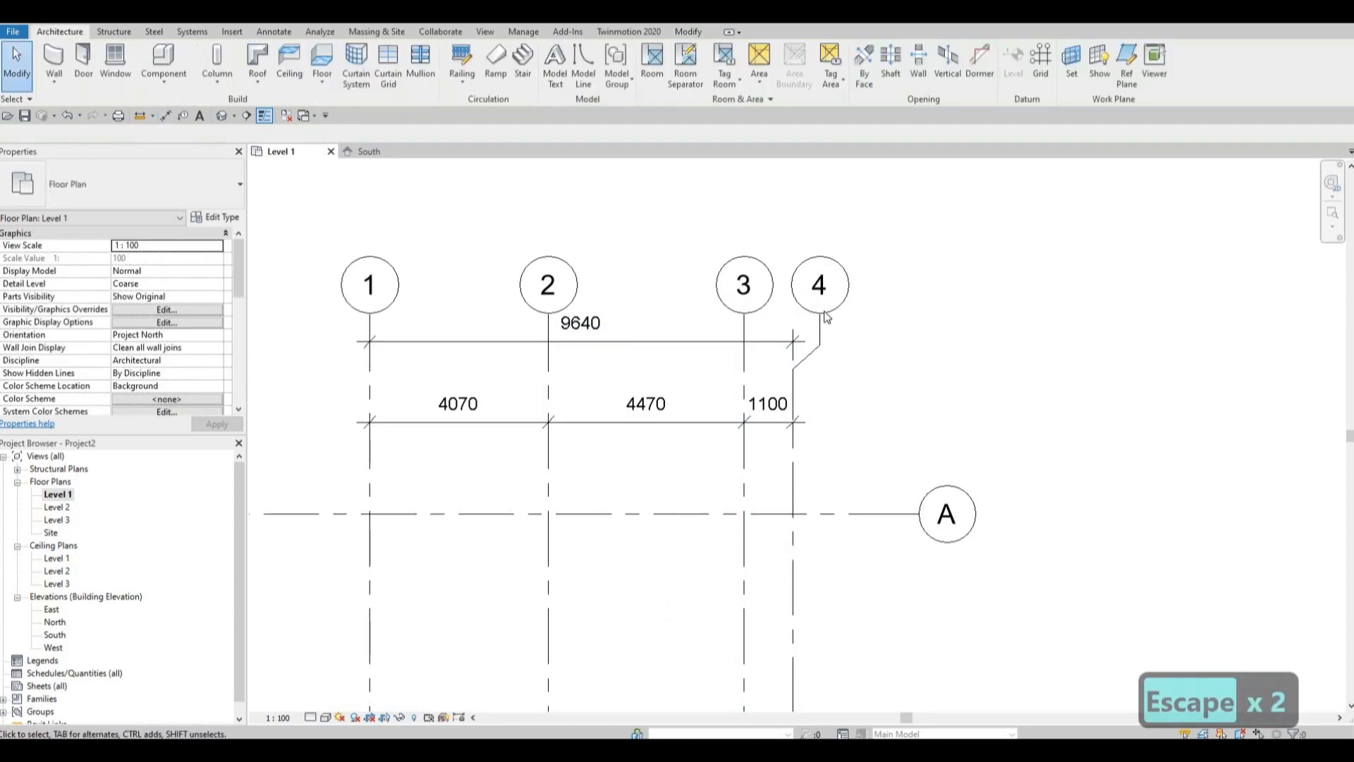
Extend the aligned upper ends of grids 1 to 4 upward to make room for the dimensions, and deselect the grid.
left_click(745, 319)
left_click_drag(745, 319, 731, 212)
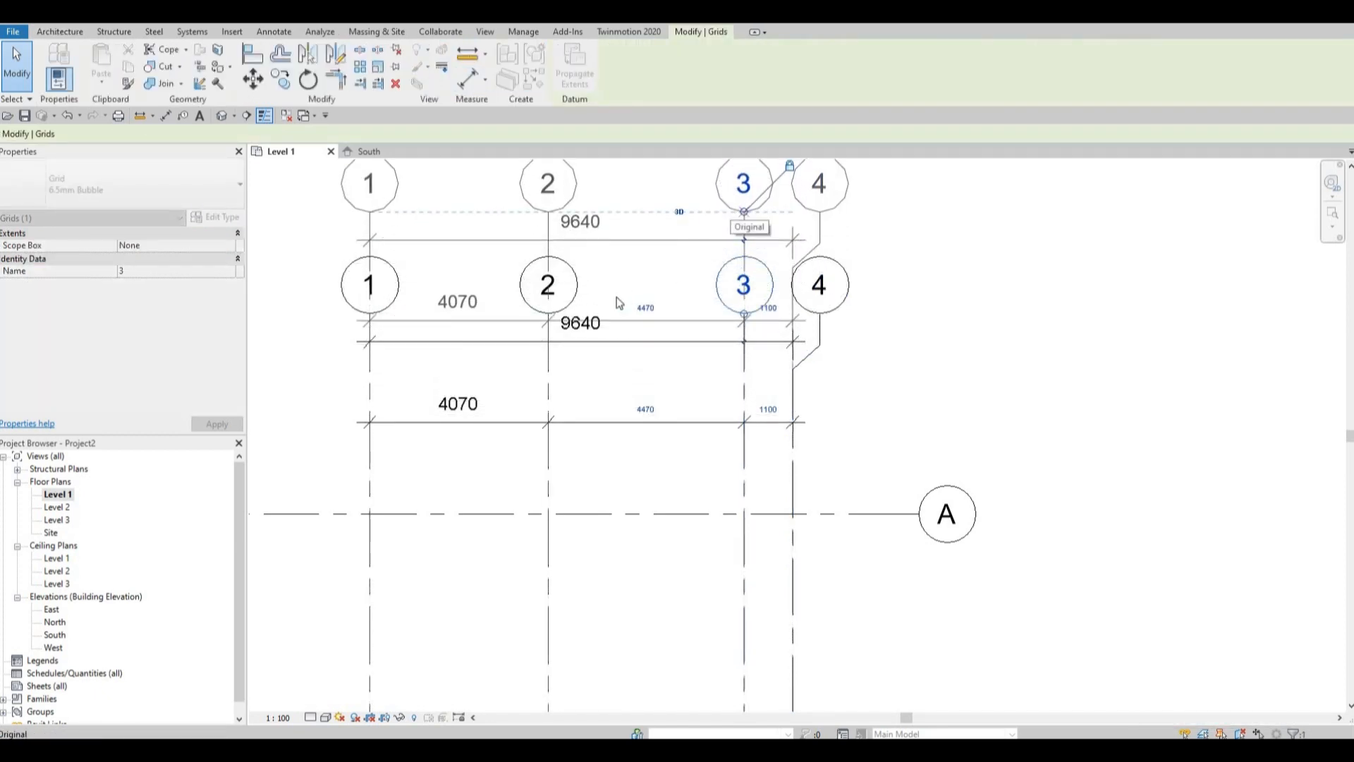
middle_click_drag(443, 239, 490, 272)
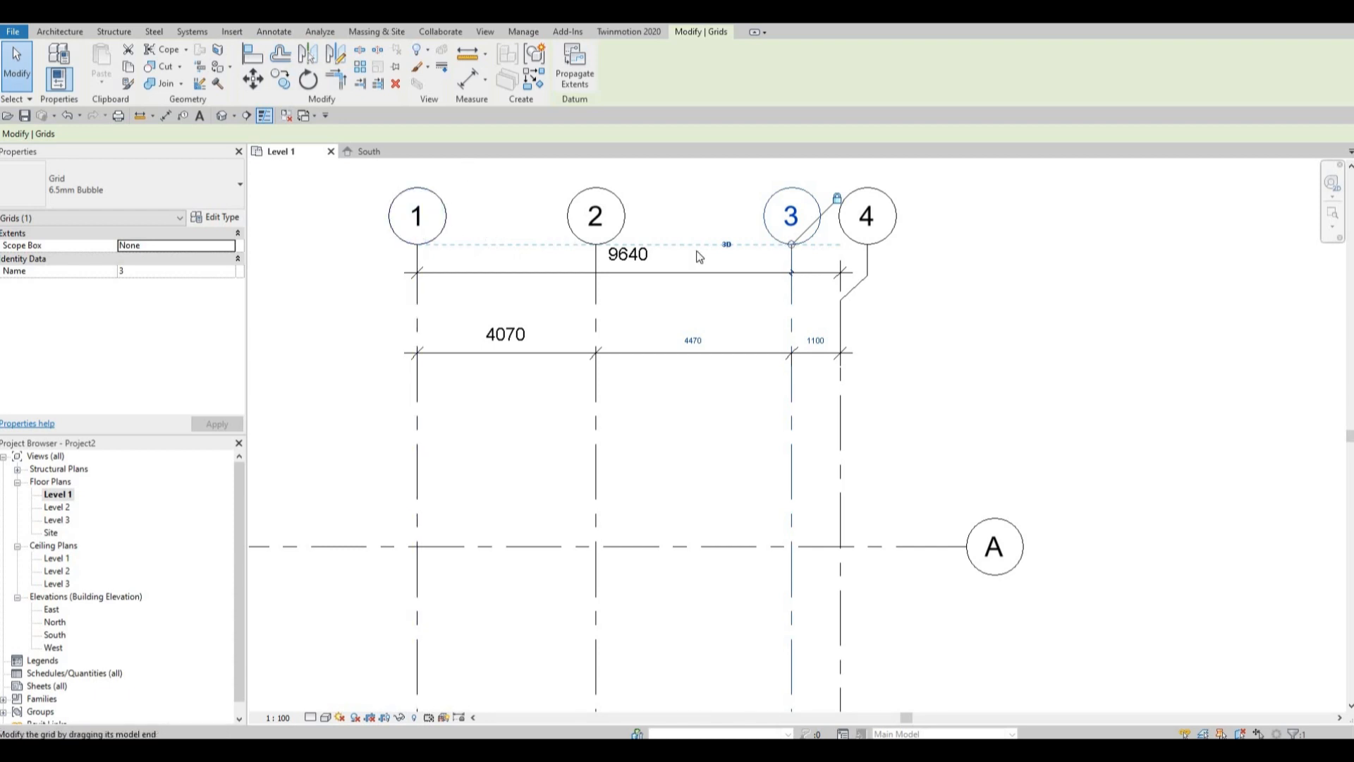
left_click(658, 353)
key("Escape")
key("Escape")
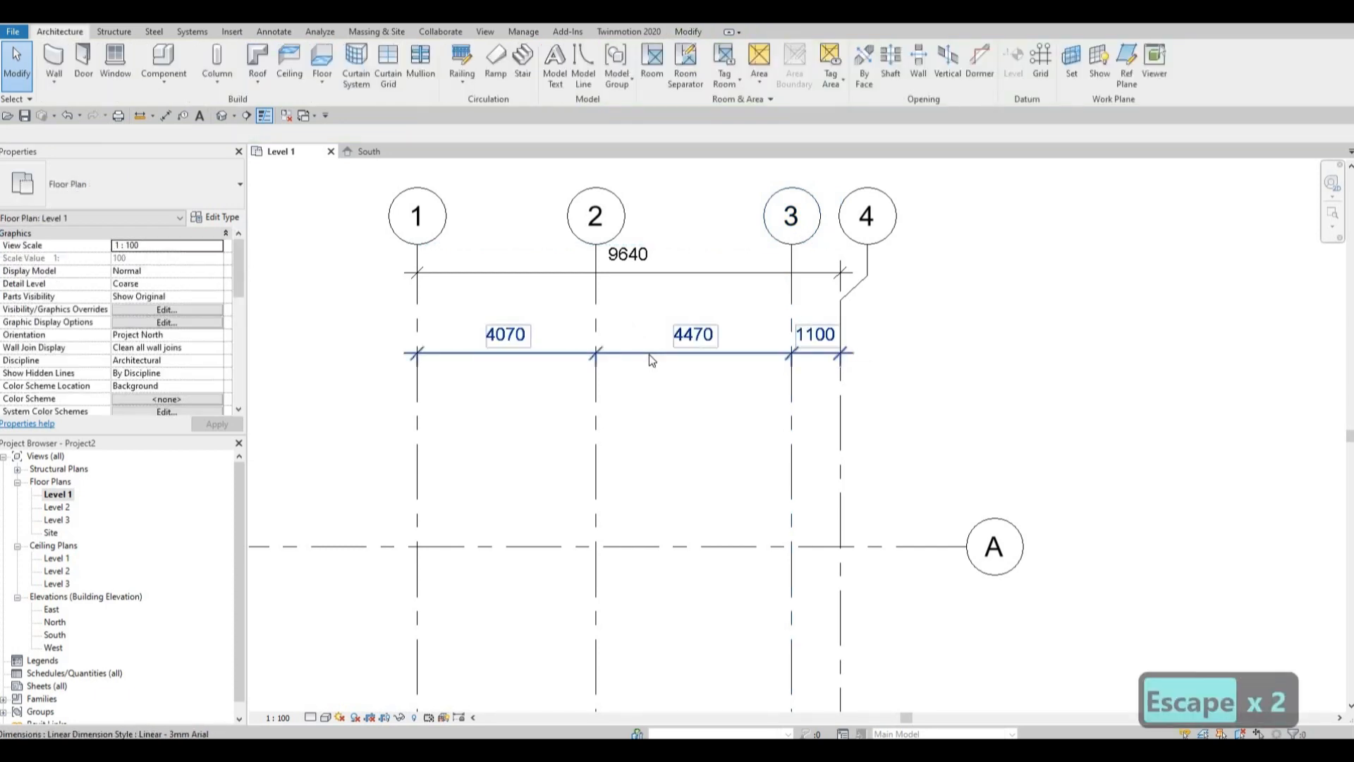
Move the spacing string of grids 1 to 4 down closer to grid A and lower the overall dimension above it.
left_click_drag(659, 353, 662, 435)
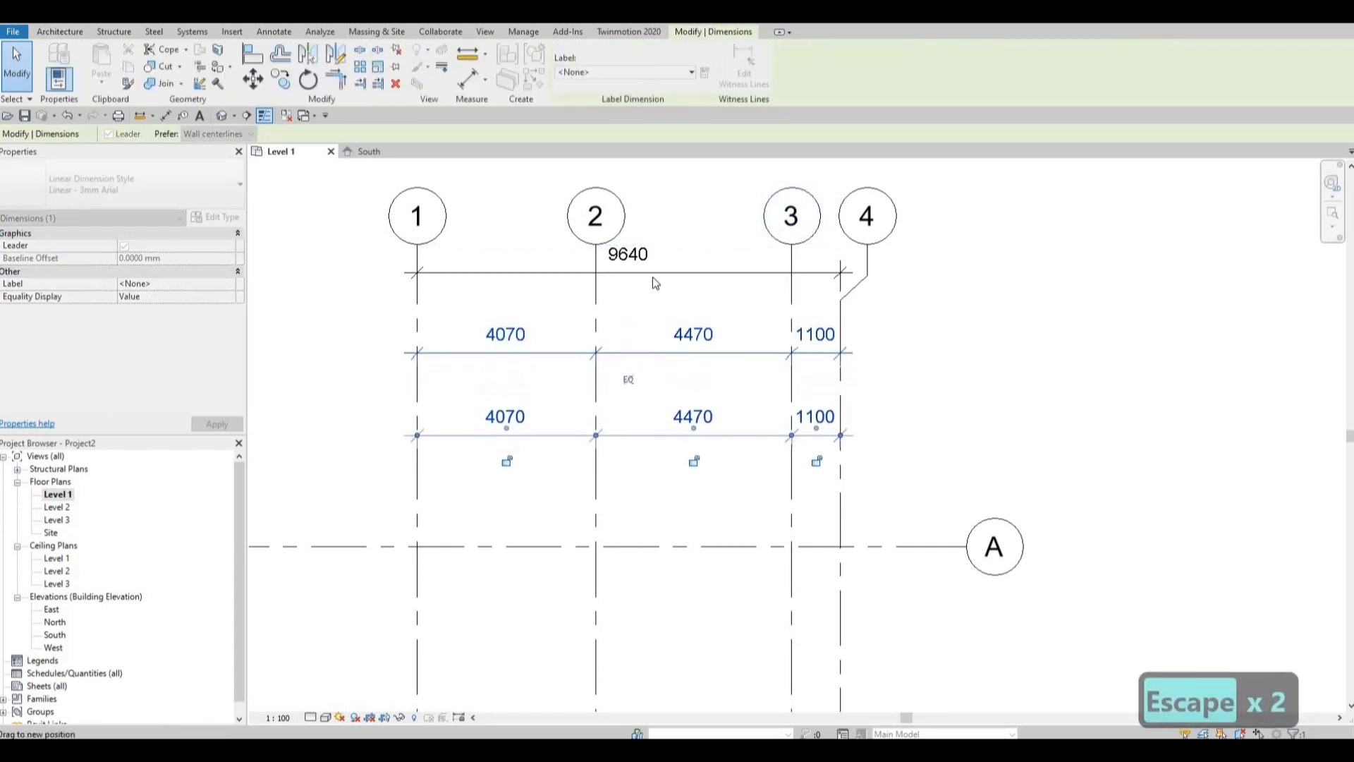
left_click(670, 274)
left_click_drag(686, 329, 686, 346)
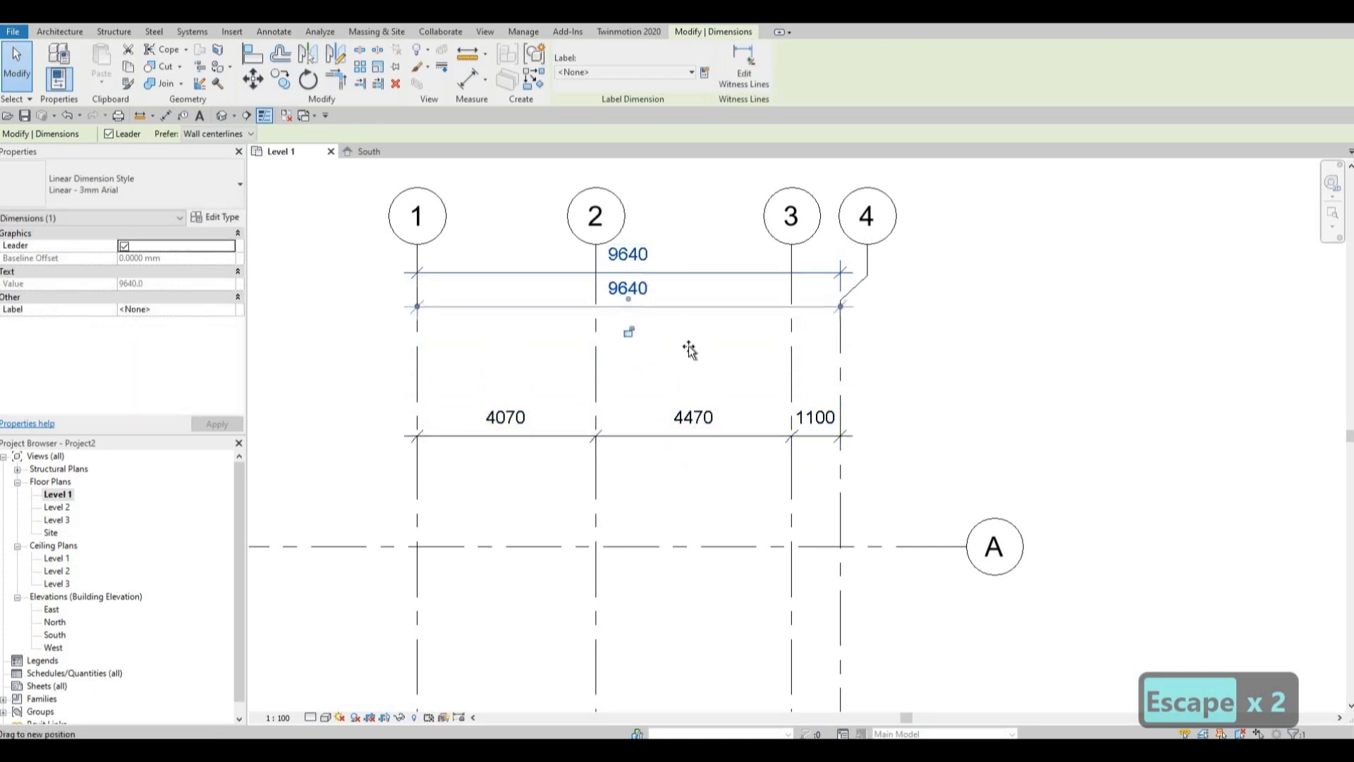
Shorten the aligned lower ends of grids 1 to 4 so their bubbles sit closer below grid D, and deselect the grid.
scroll(705, 385, "down", 3)
middle_click_drag(729, 402, 786, 312)
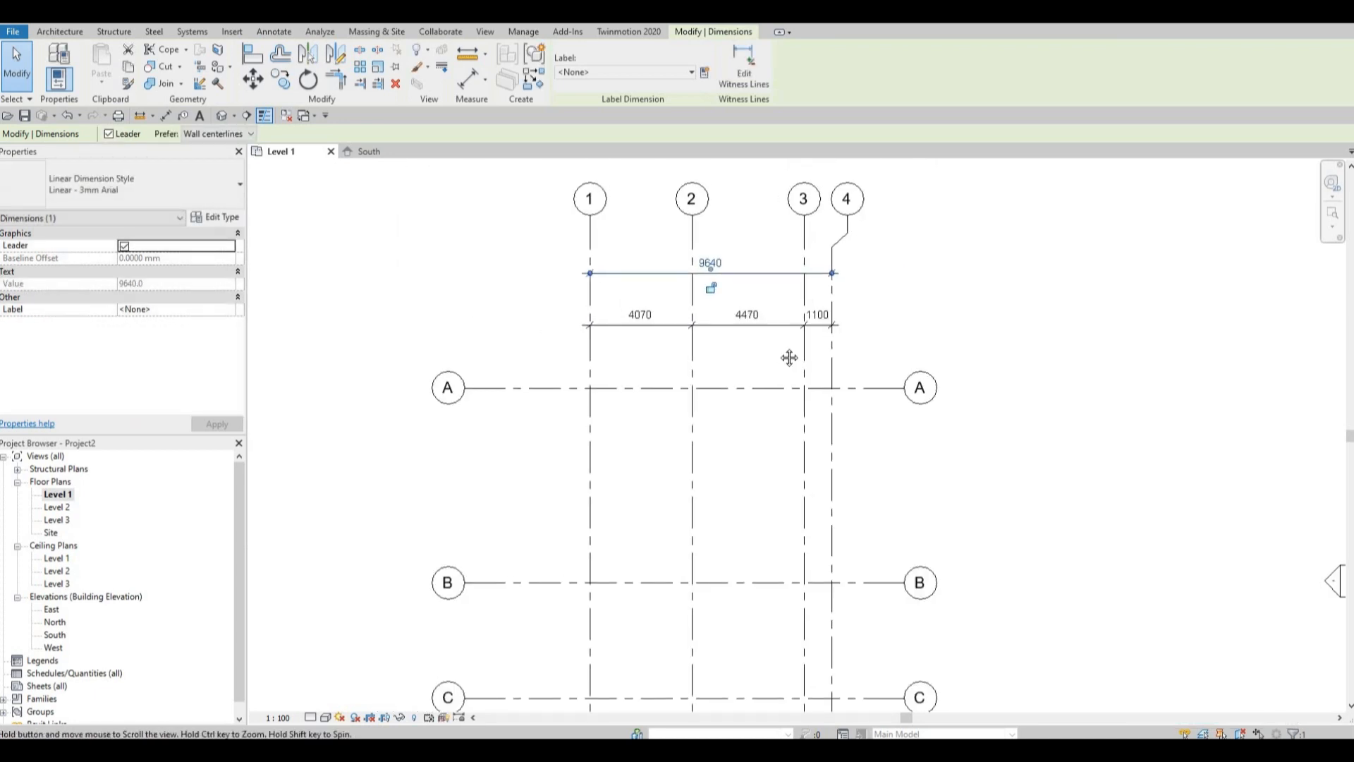
scroll(764, 275, "down", 2)
scroll(747, 287, "down", 3)
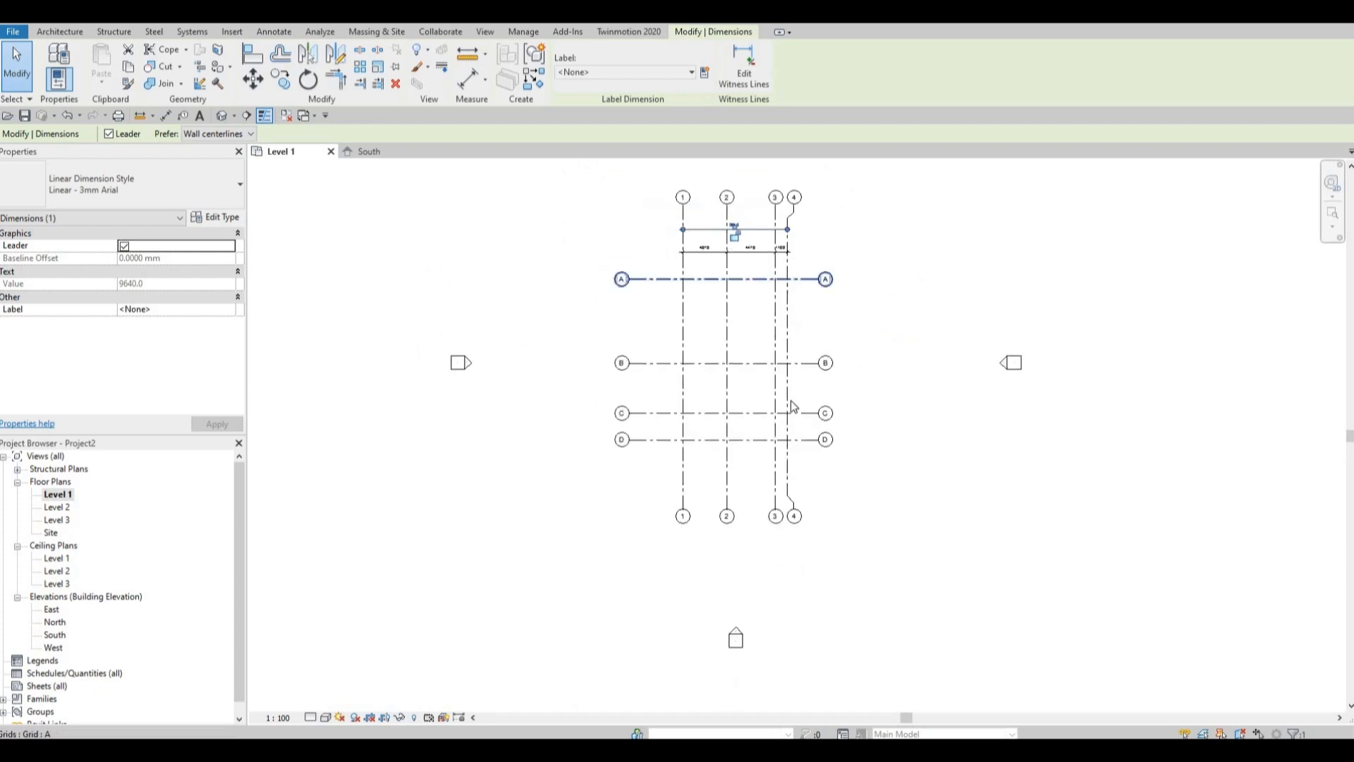
scroll(801, 531, "up", 2)
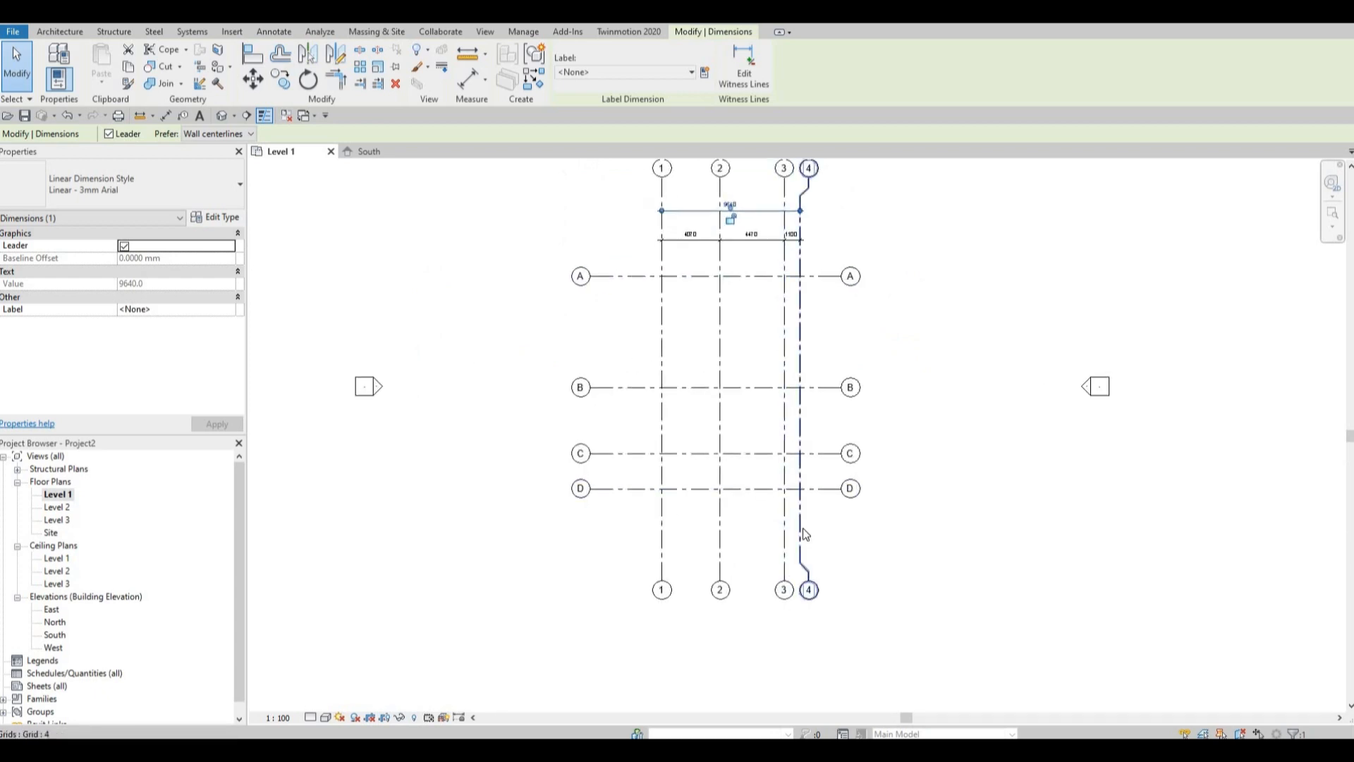
left_click(801, 534)
scroll(672, 586, "up", 2)
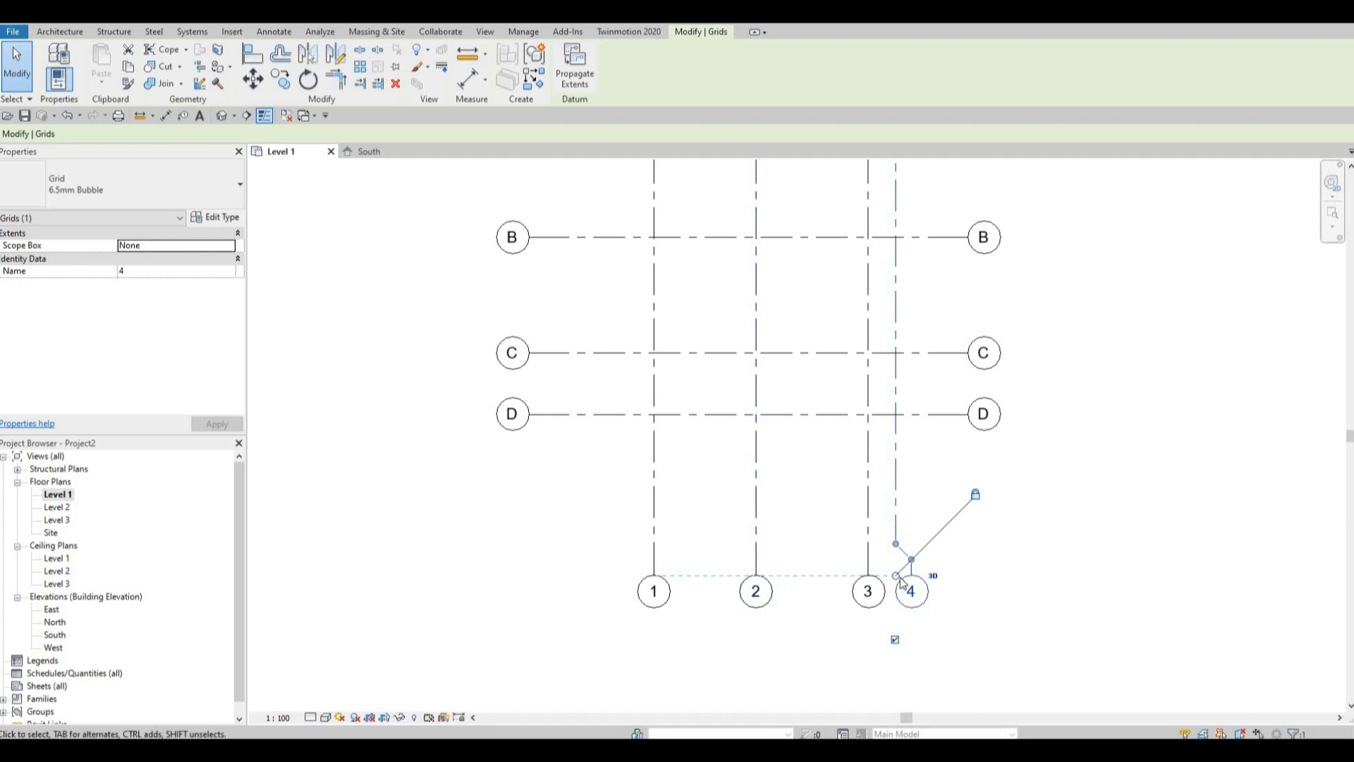
left_click_drag(894, 576, 896, 443)
left_click_drag(920, 595, 907, 488)
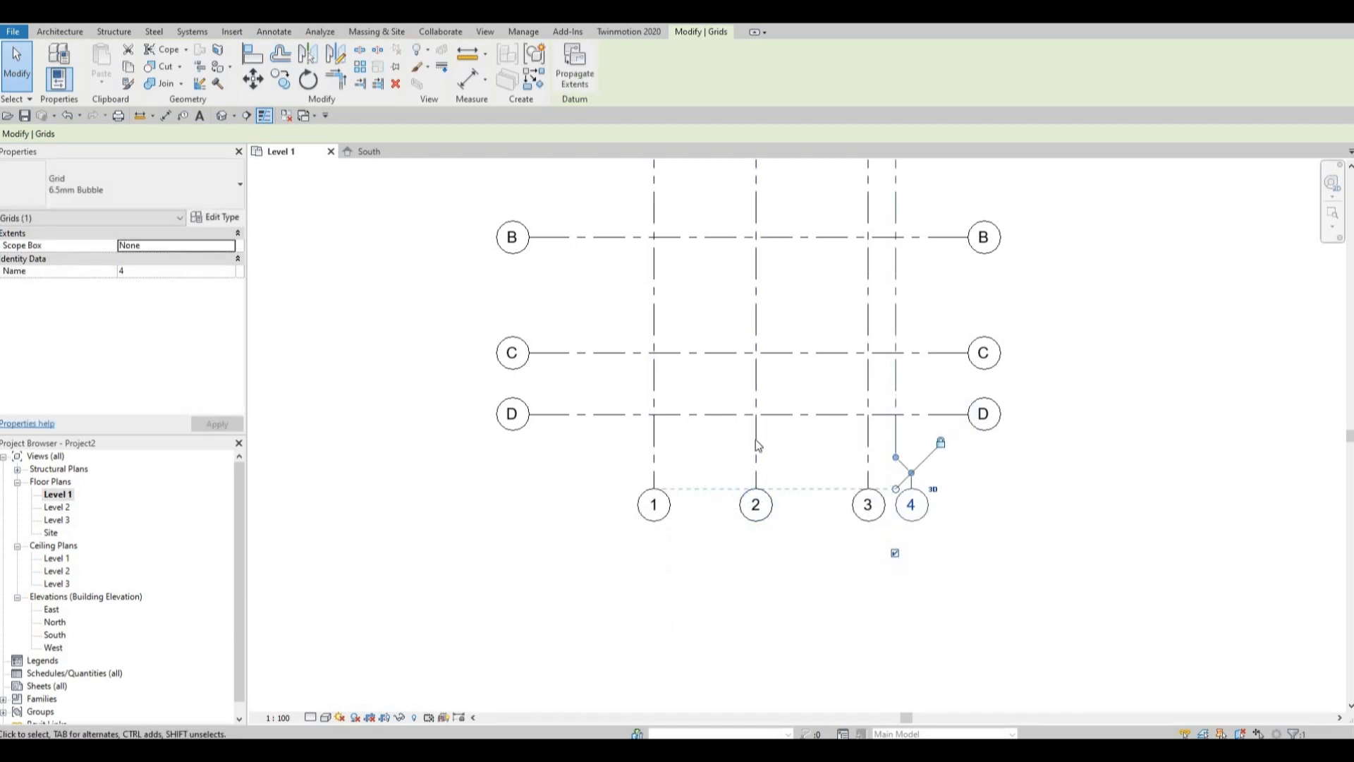
scroll(753, 434, "down", 4)
scroll(730, 516, "up", 5)
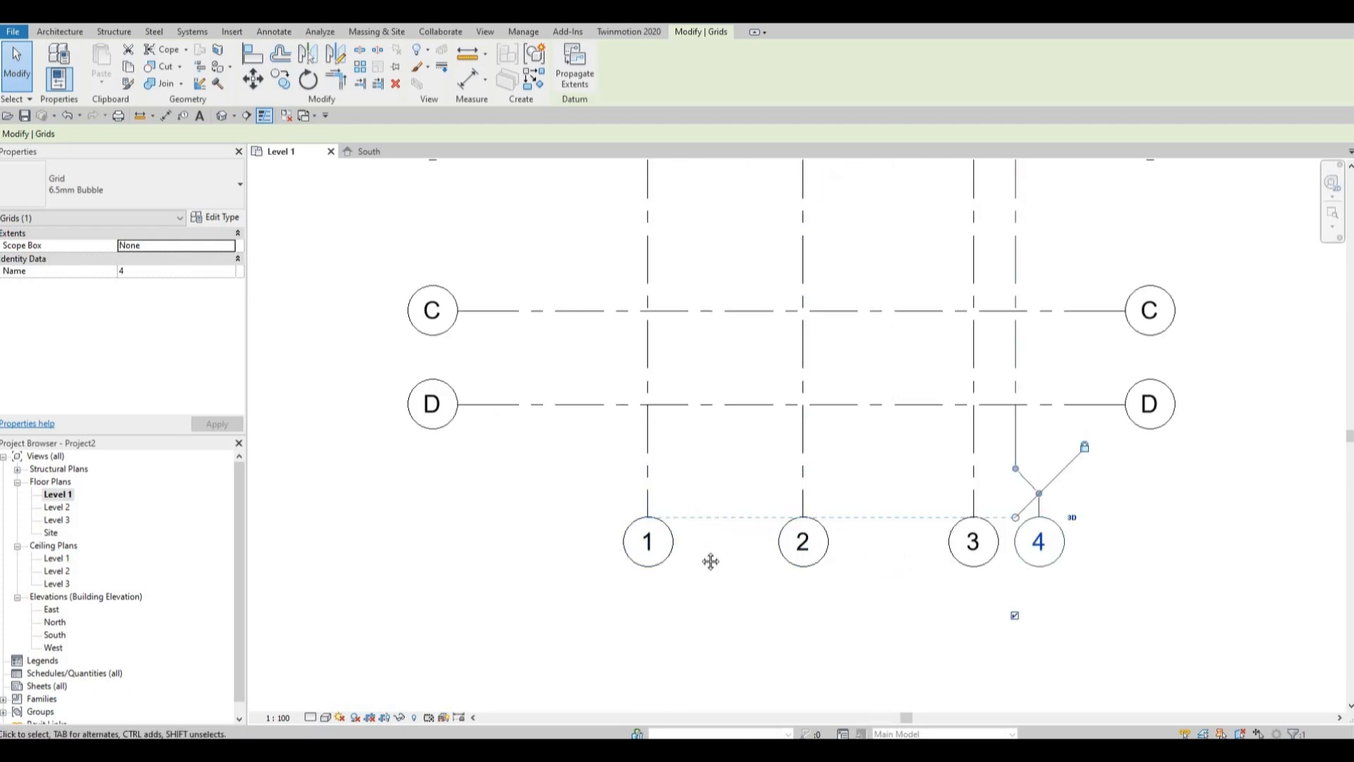
key("Escape")
Place a continuous aligned dimension string across grids A, B, C and D, just to the left of grid 1.
scroll(711, 561, "down", 5)
scroll(685, 395, "up", 3)
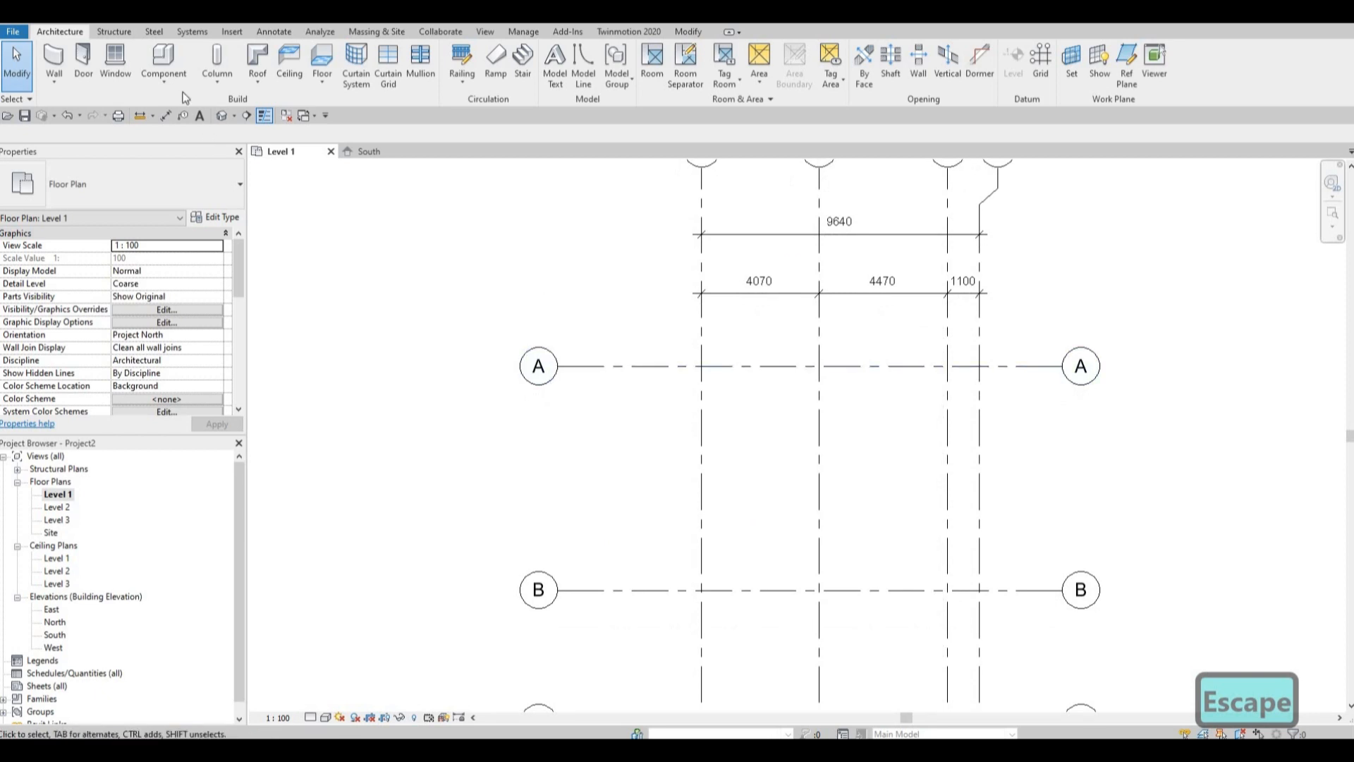
left_click(166, 116)
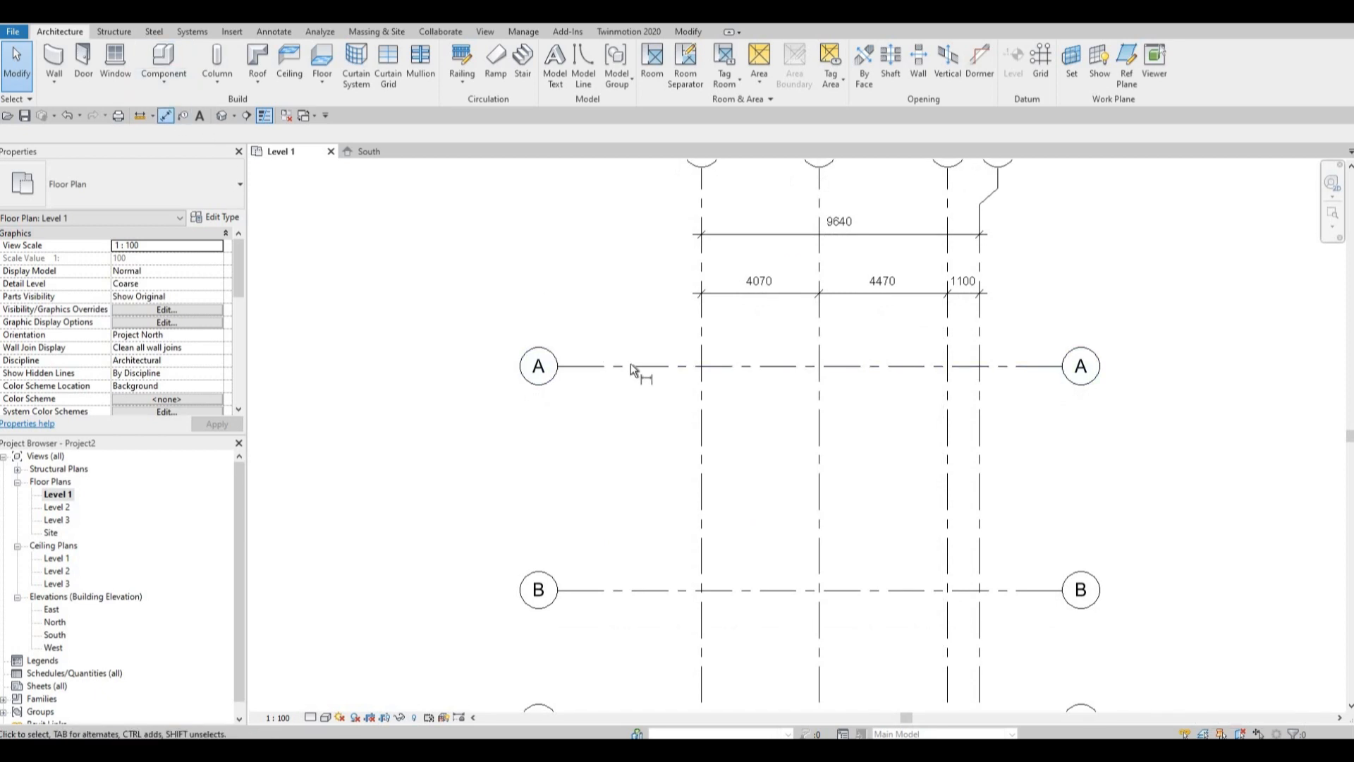
left_click(655, 589)
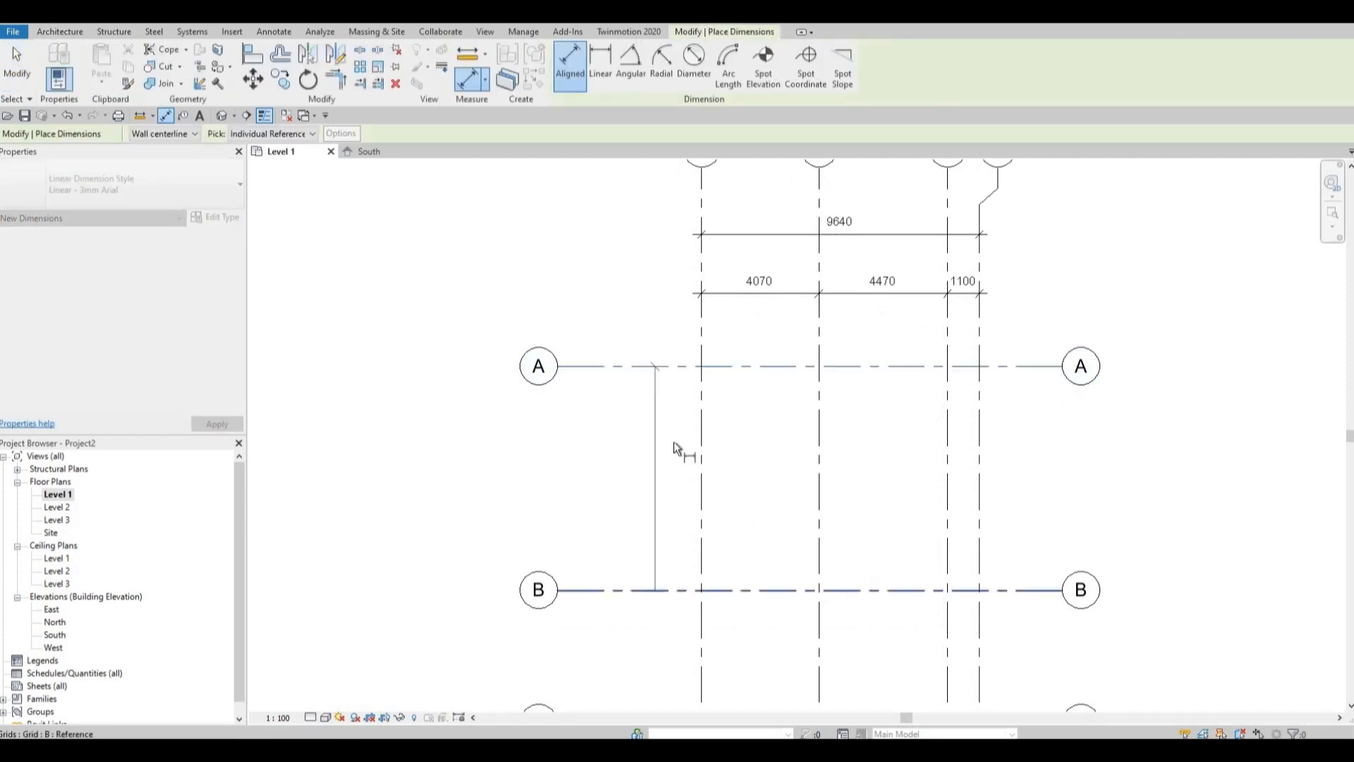
middle_click_drag(669, 624, 669, 562)
left_click(664, 564)
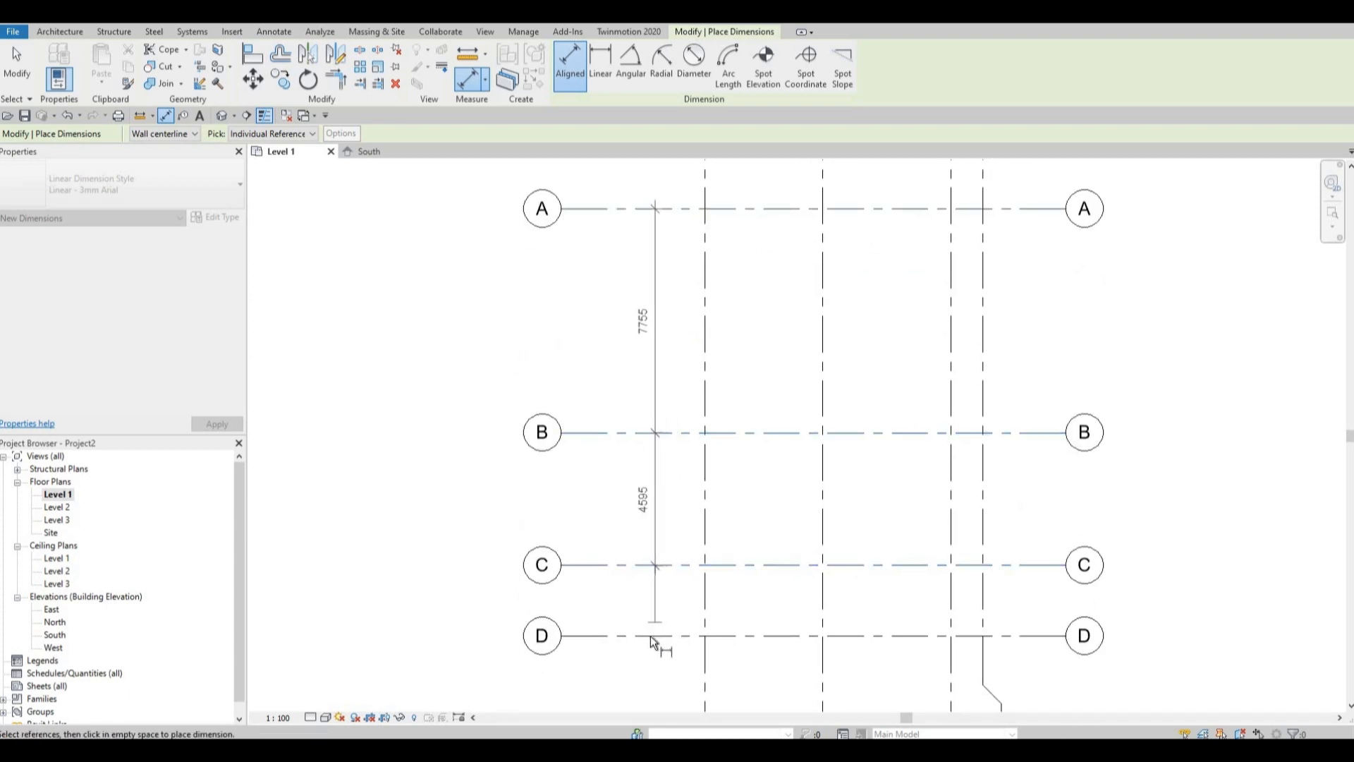
left_click(659, 666)
middle_click_drag(657, 692, 671, 629)
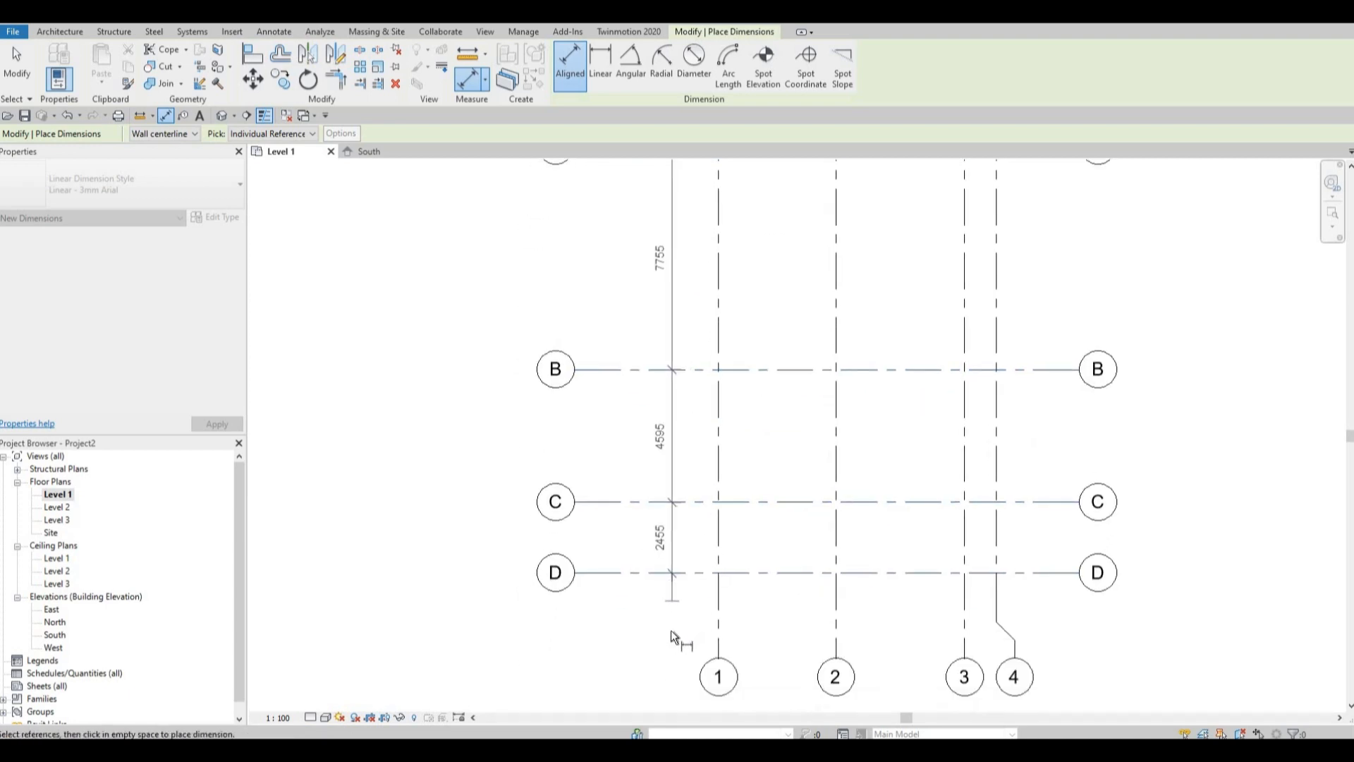
left_click(671, 632)
Add an overall aligned dimension from grid A to grid D, between the lettered bubbles and the spacing string.
middle_click_drag(666, 325, 665, 414)
scroll(705, 392, "up", 1)
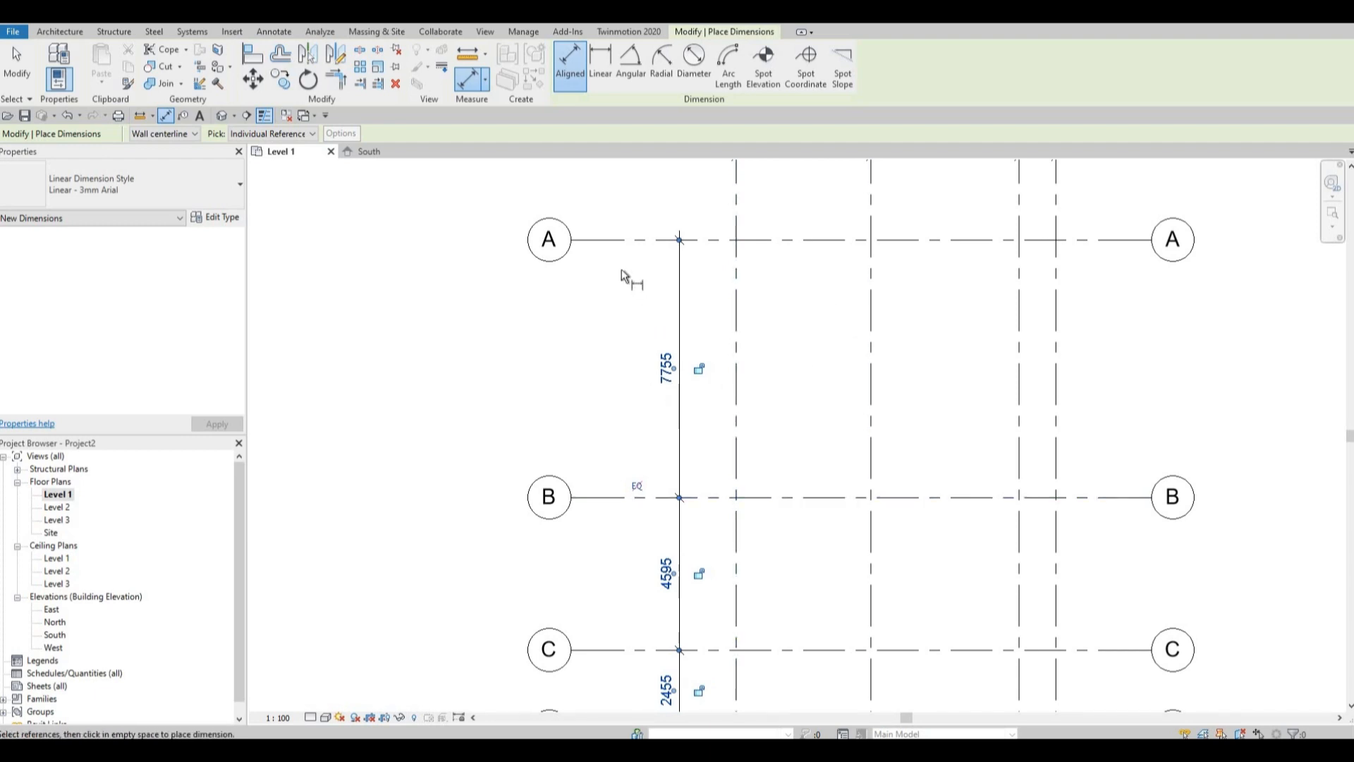
left_click(671, 241)
middle_click_drag(664, 519, 700, 250)
left_click(663, 461)
left_click(666, 544)
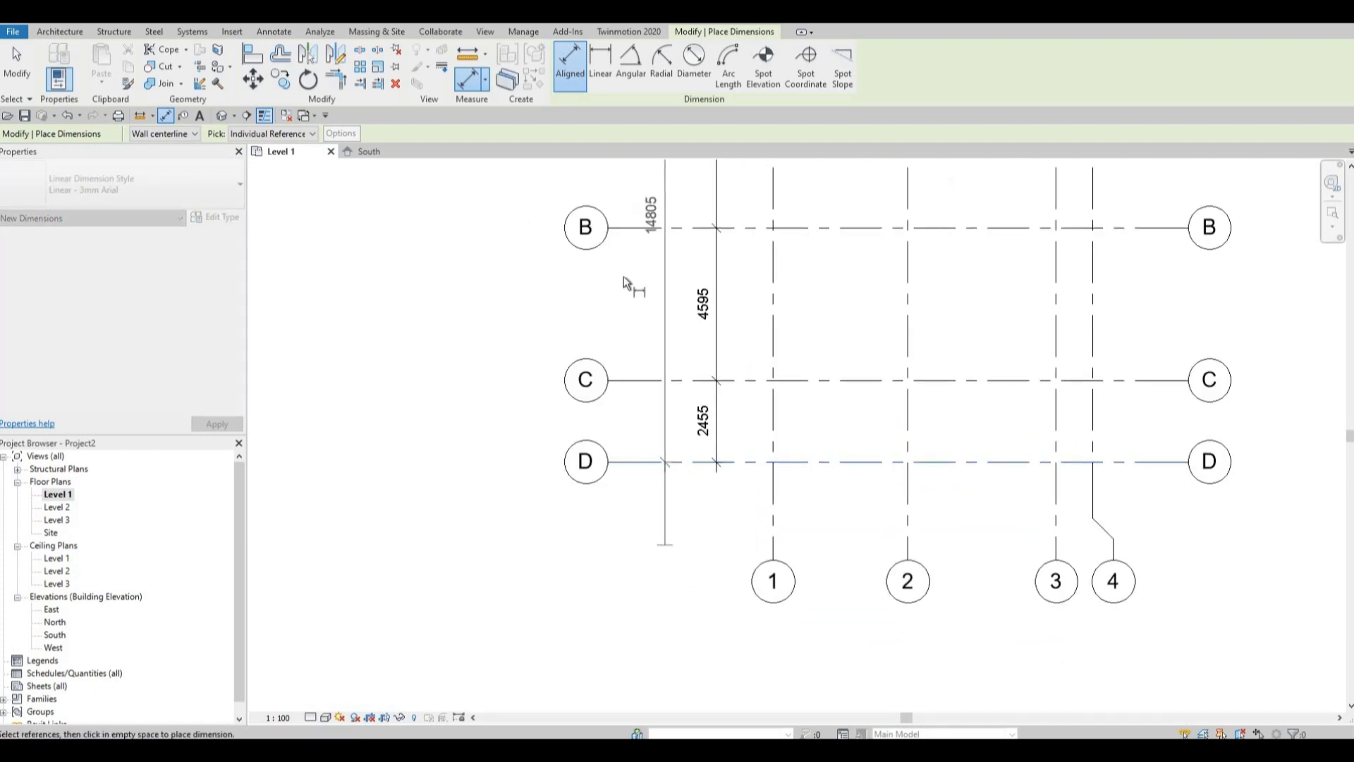
Inspect the spacing and overall dimensions of the numbered and lettered grids, exit the dimension tool, and view the whole grid layout.
middle_click_drag(813, 176, 760, 490)
scroll(756, 293, "up", 1)
middle_click_drag(755, 293, 750, 424)
scroll(750, 424, "up", 1)
scroll(743, 370, "down", 3)
scroll(755, 331, "down", 2)
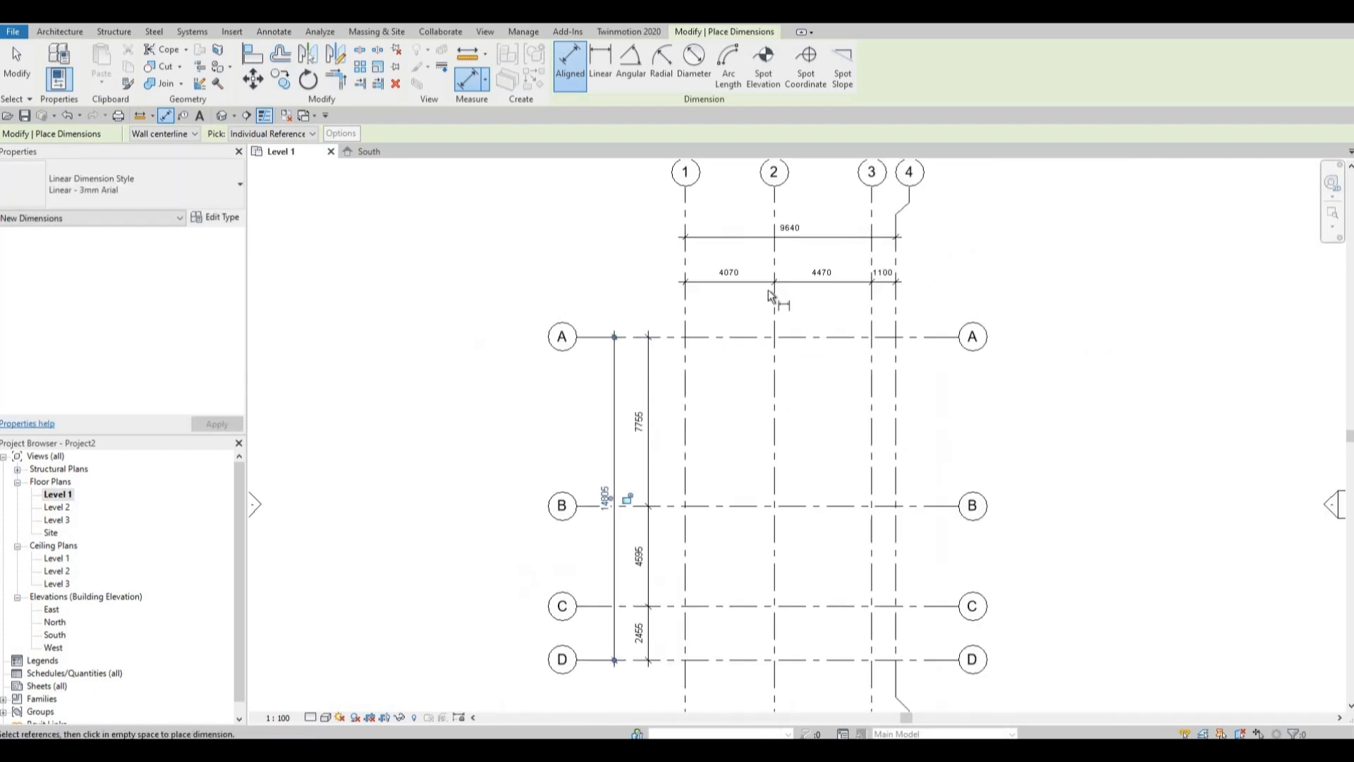
scroll(747, 330, "up", 2)
middle_click_drag(756, 324, 746, 345)
middle_click_drag(575, 465, 672, 356)
middle_click_drag(691, 484, 689, 406)
scroll(652, 379, "up", 2)
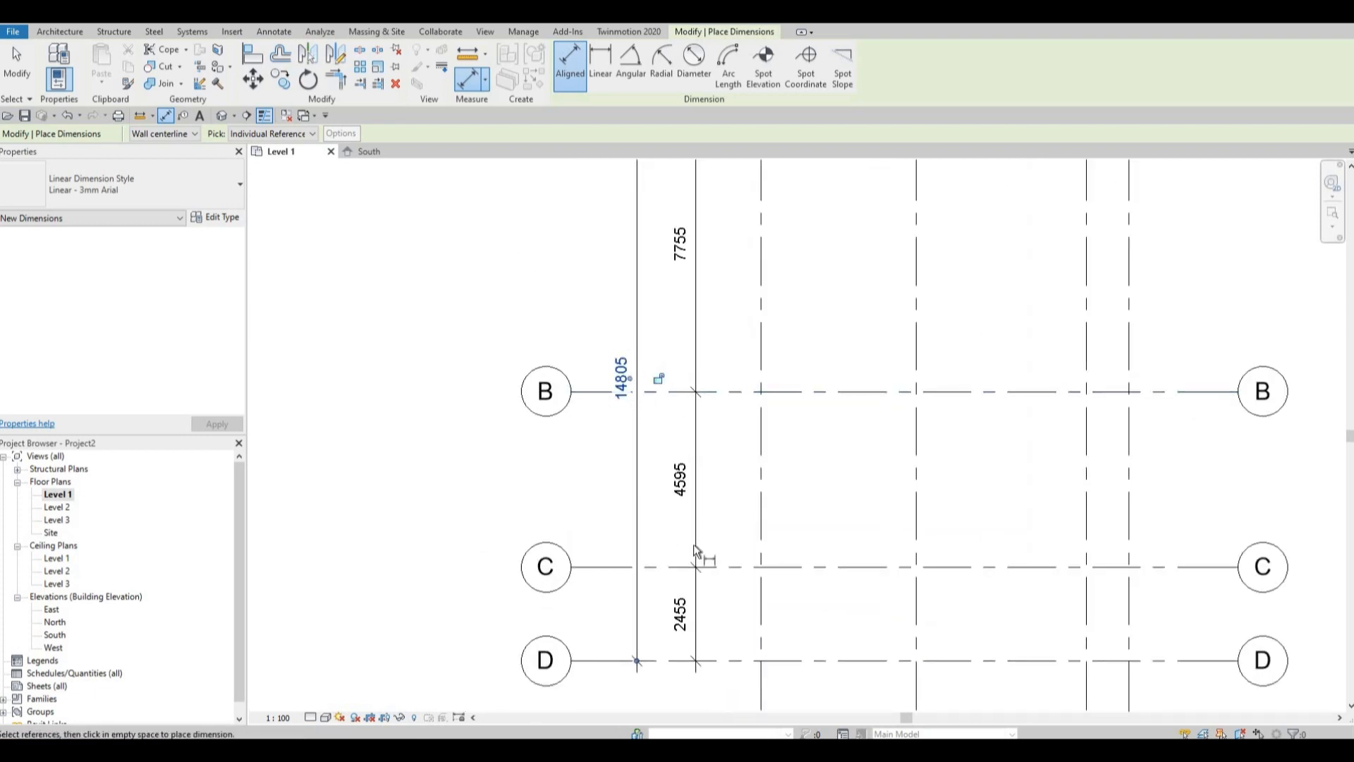
scroll(773, 500, "down", 1)
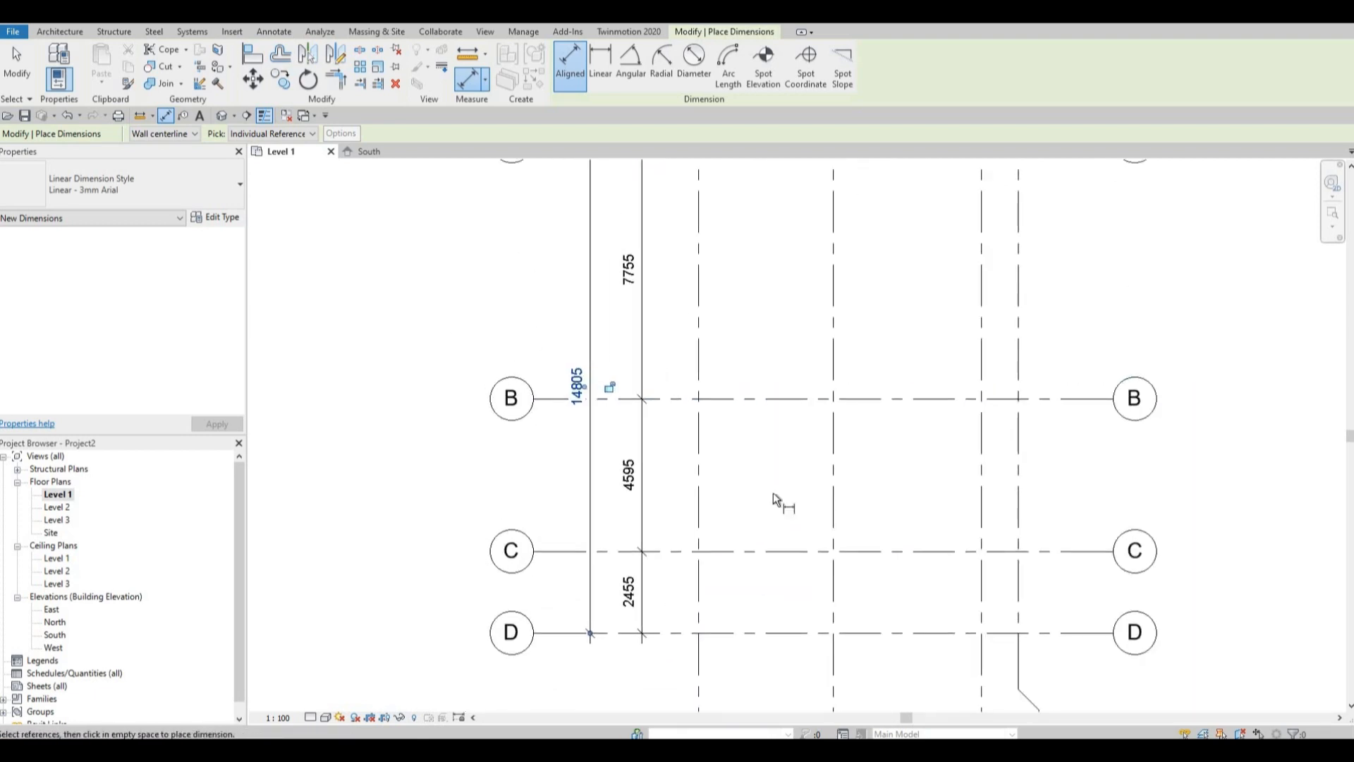
key("Escape")
key("Escape")
scroll(792, 472, "down", 2)
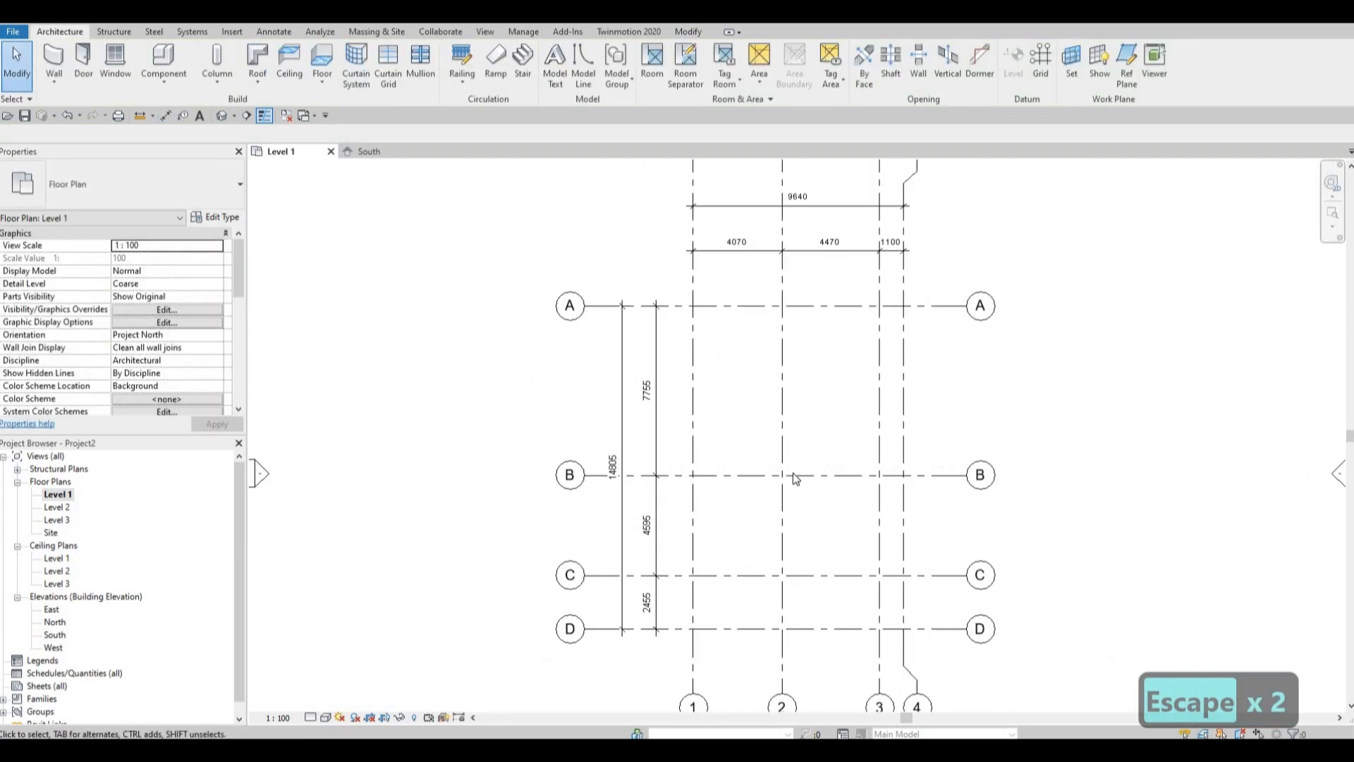
scroll(795, 456, "down", 1)
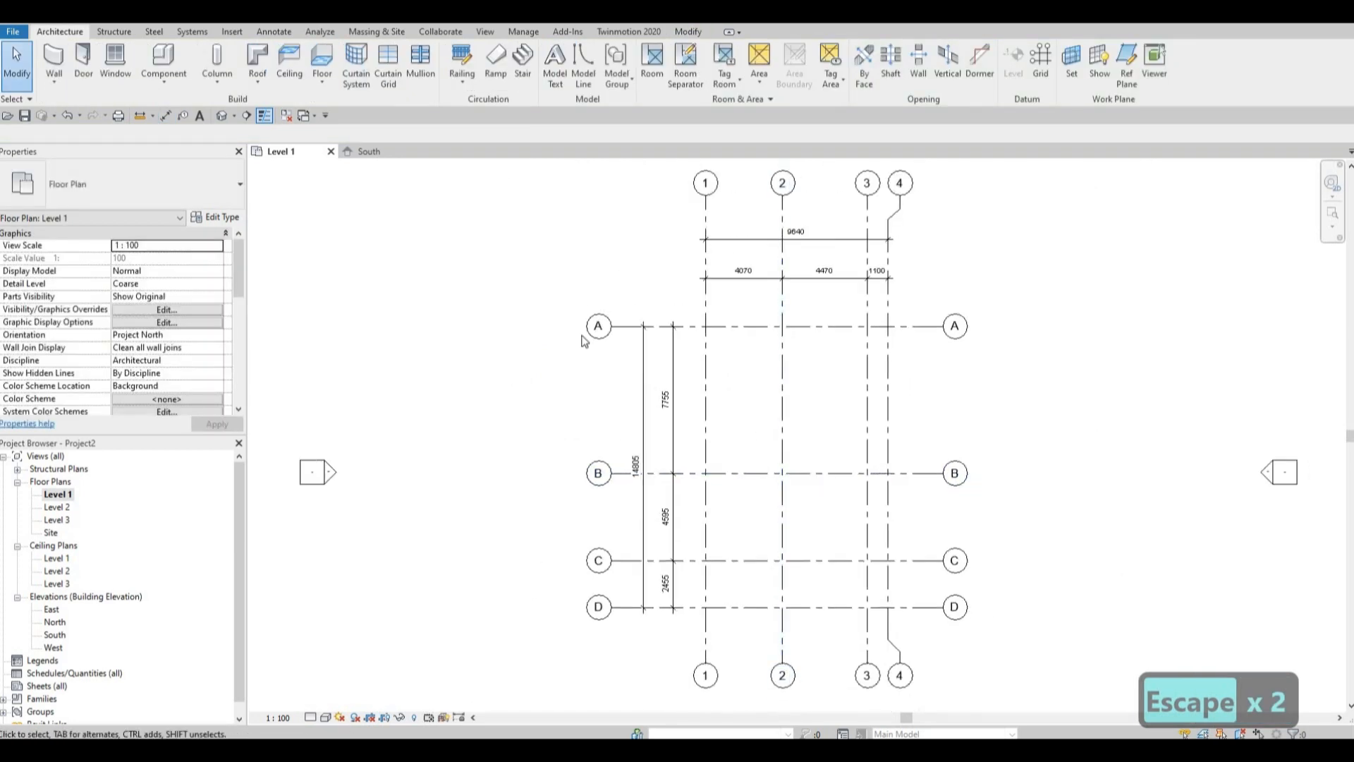
middle_click_drag(733, 361, 708, 364)
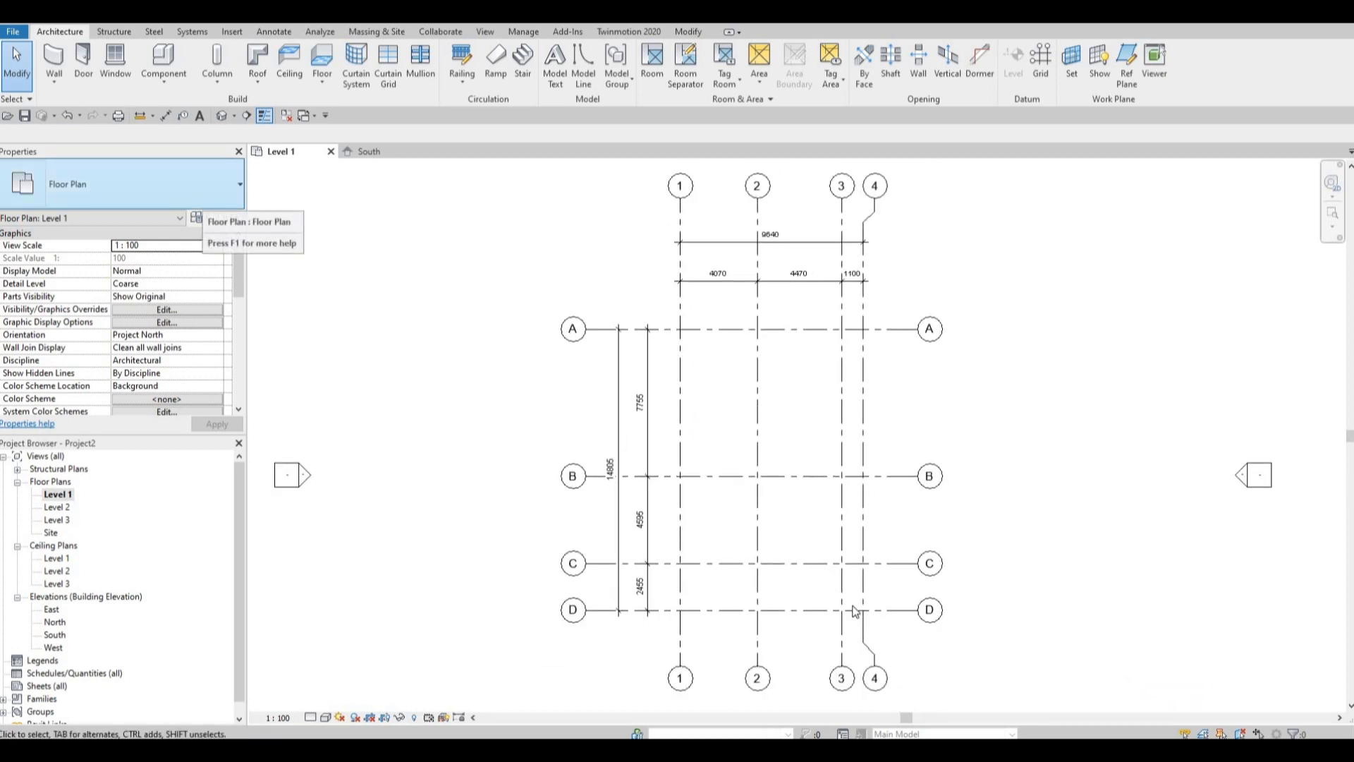
key("F1")
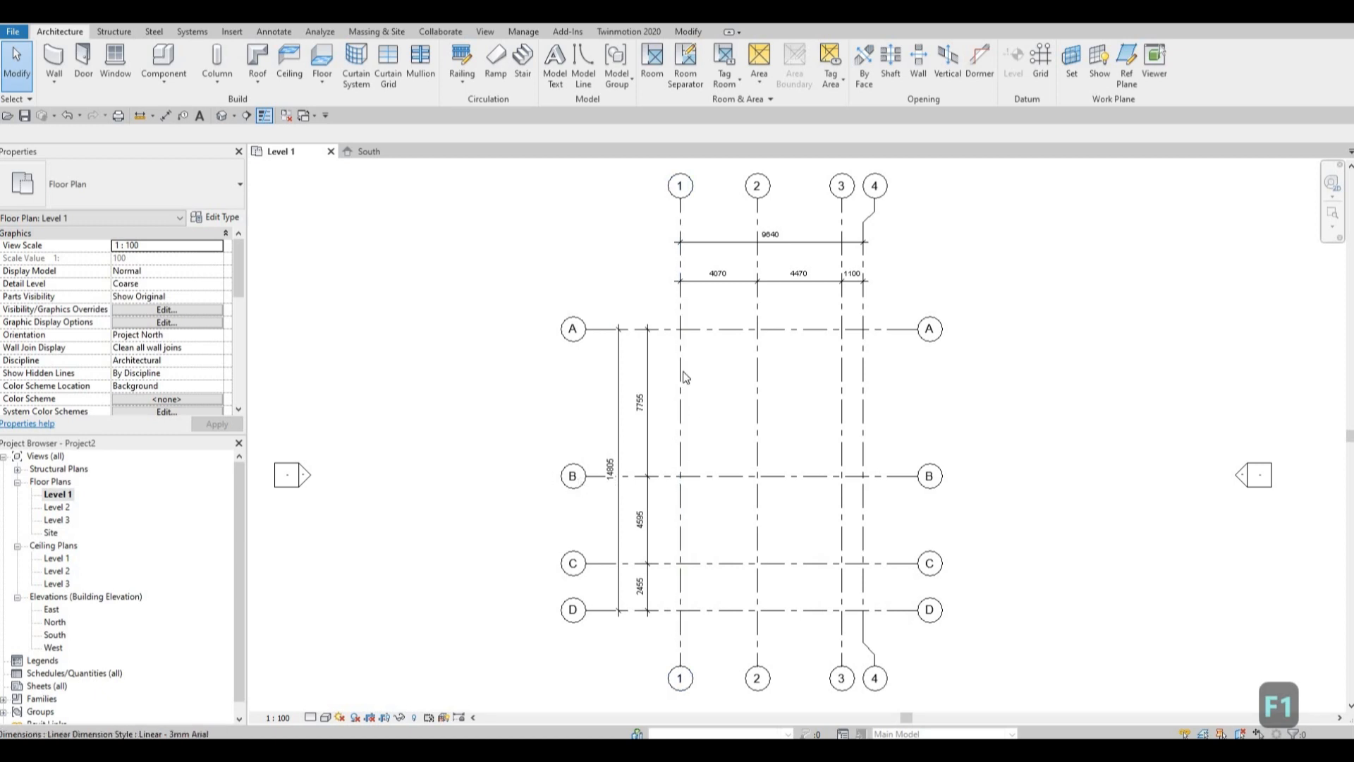
scroll(753, 417, "down", 2)
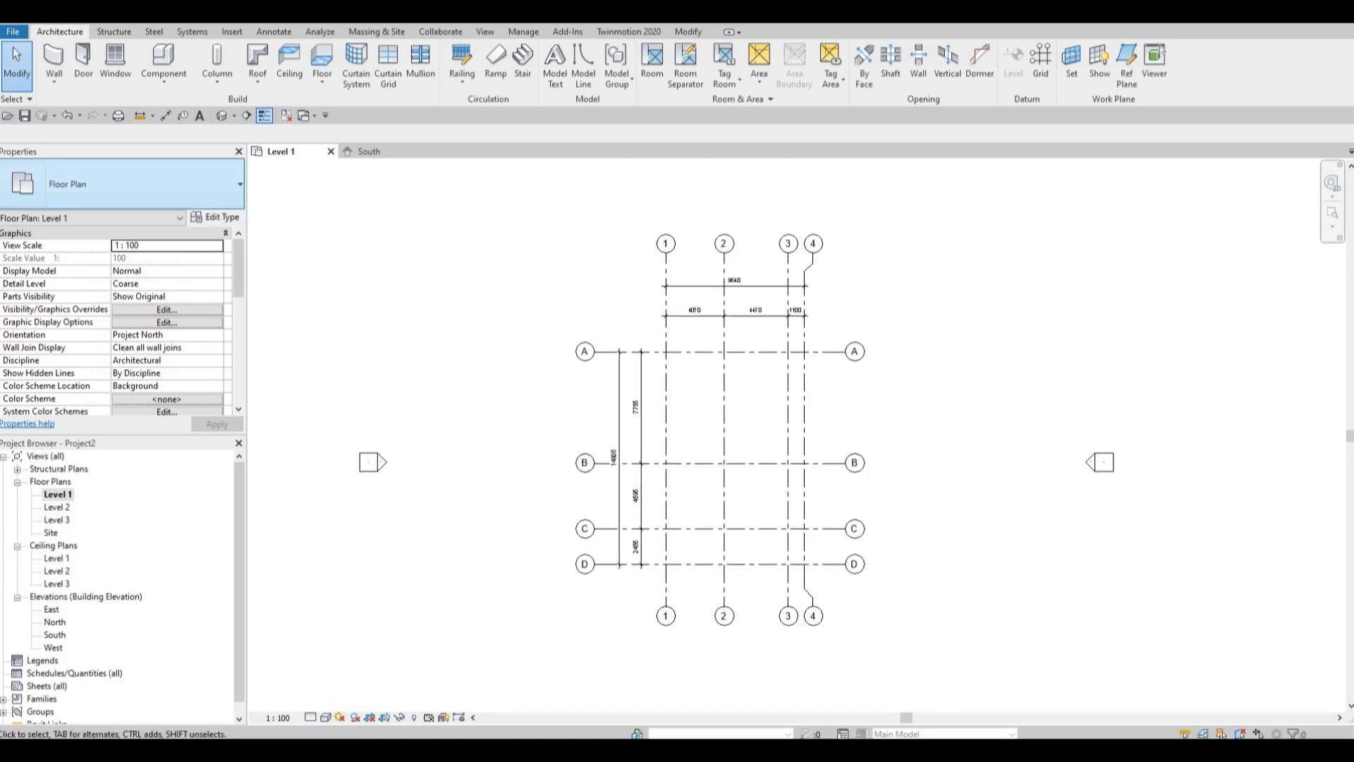
Start a wall with the Exterior - Brick on Mtl. Stud type and duplicate that type as EXTERIOR WALL 1.
left_click(61, 62)
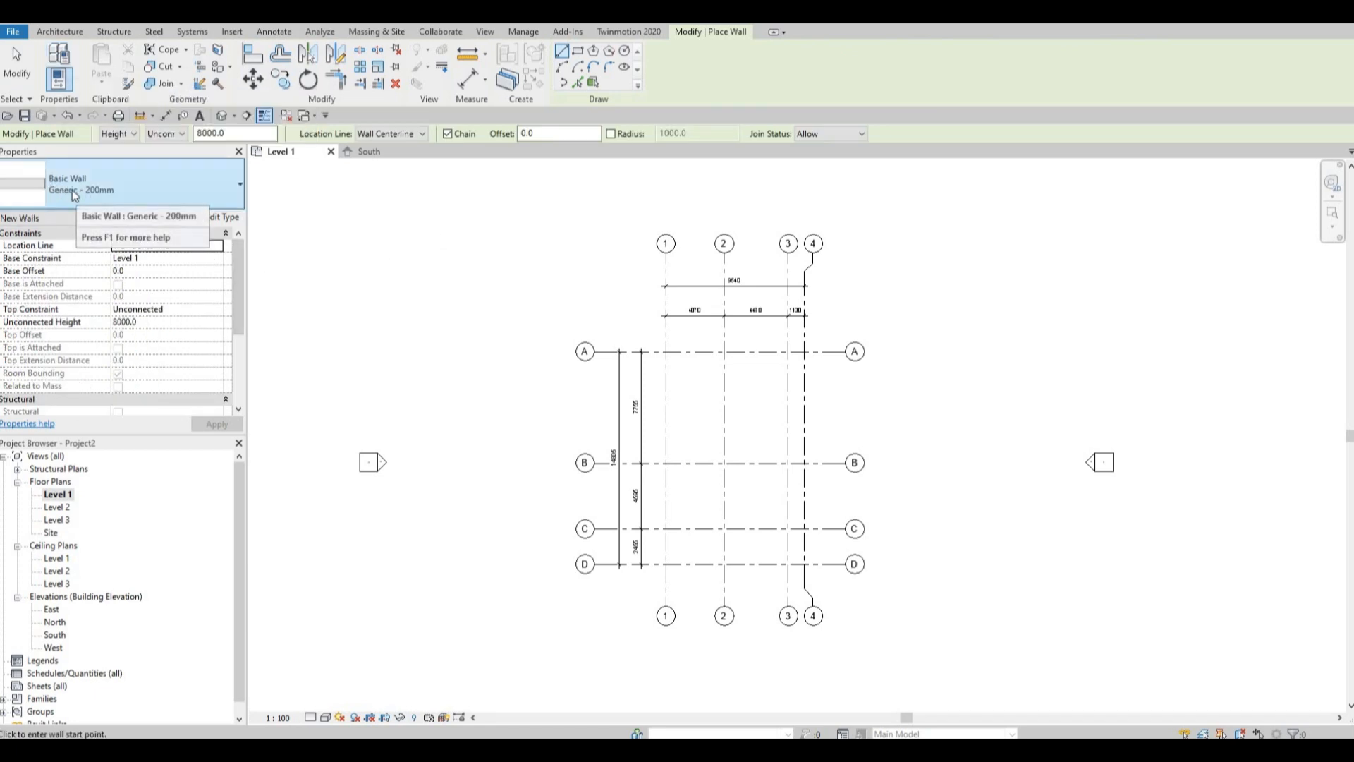
left_click(225, 195)
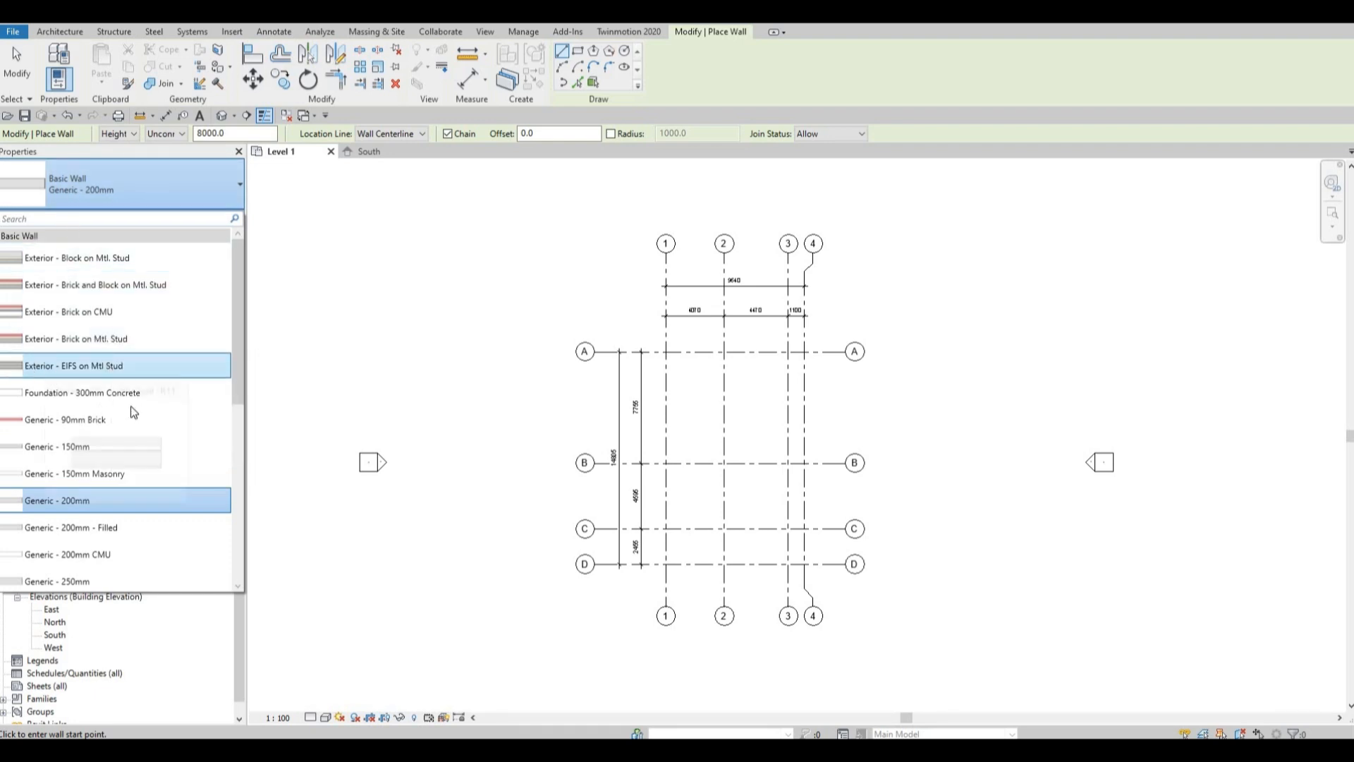
left_click(57, 342)
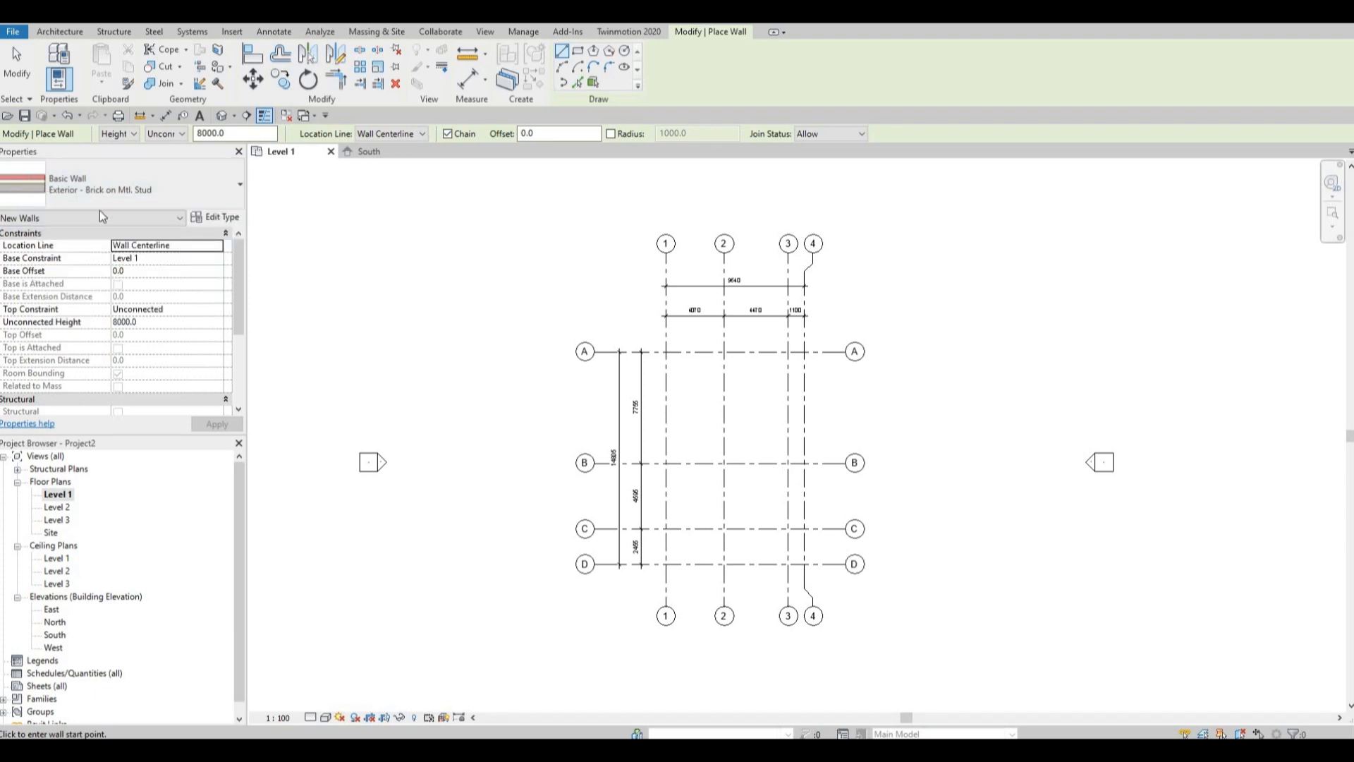
left_click(218, 218)
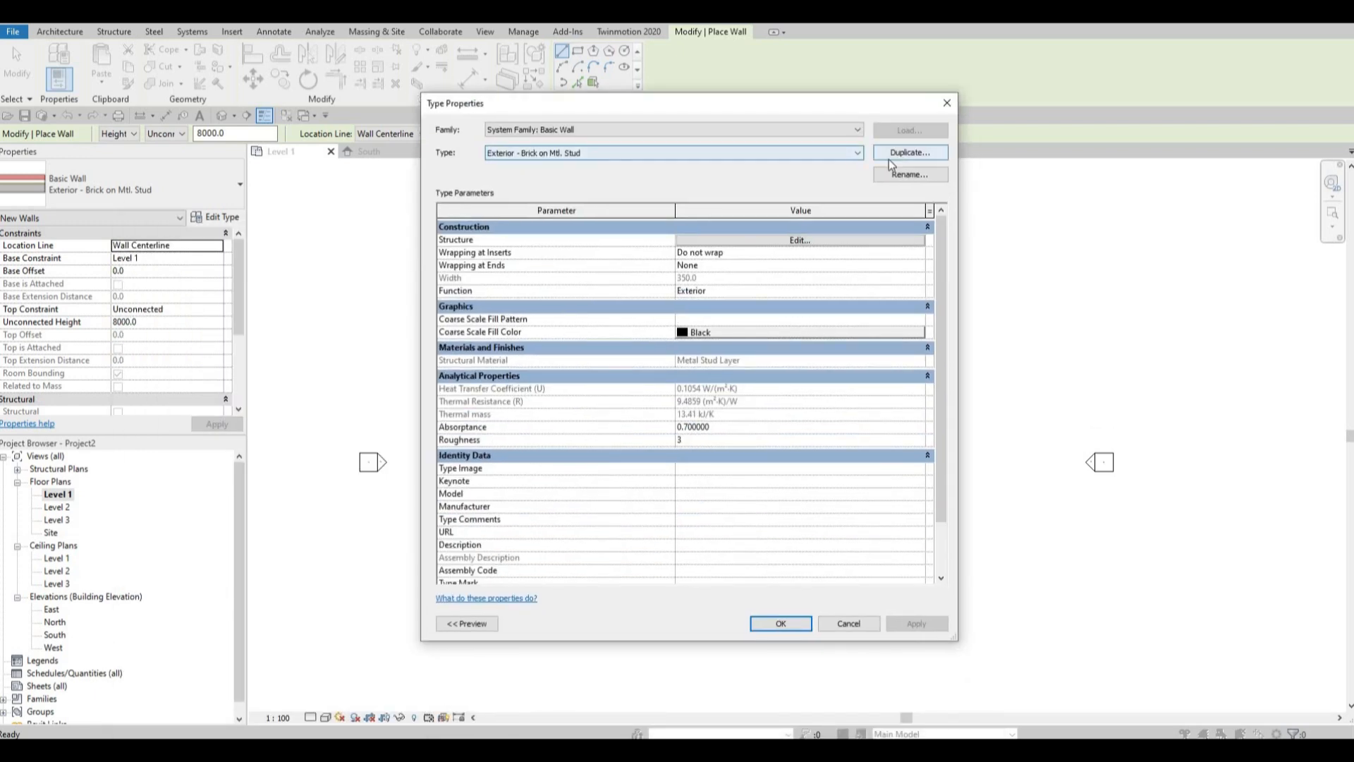
left_click(890, 157)
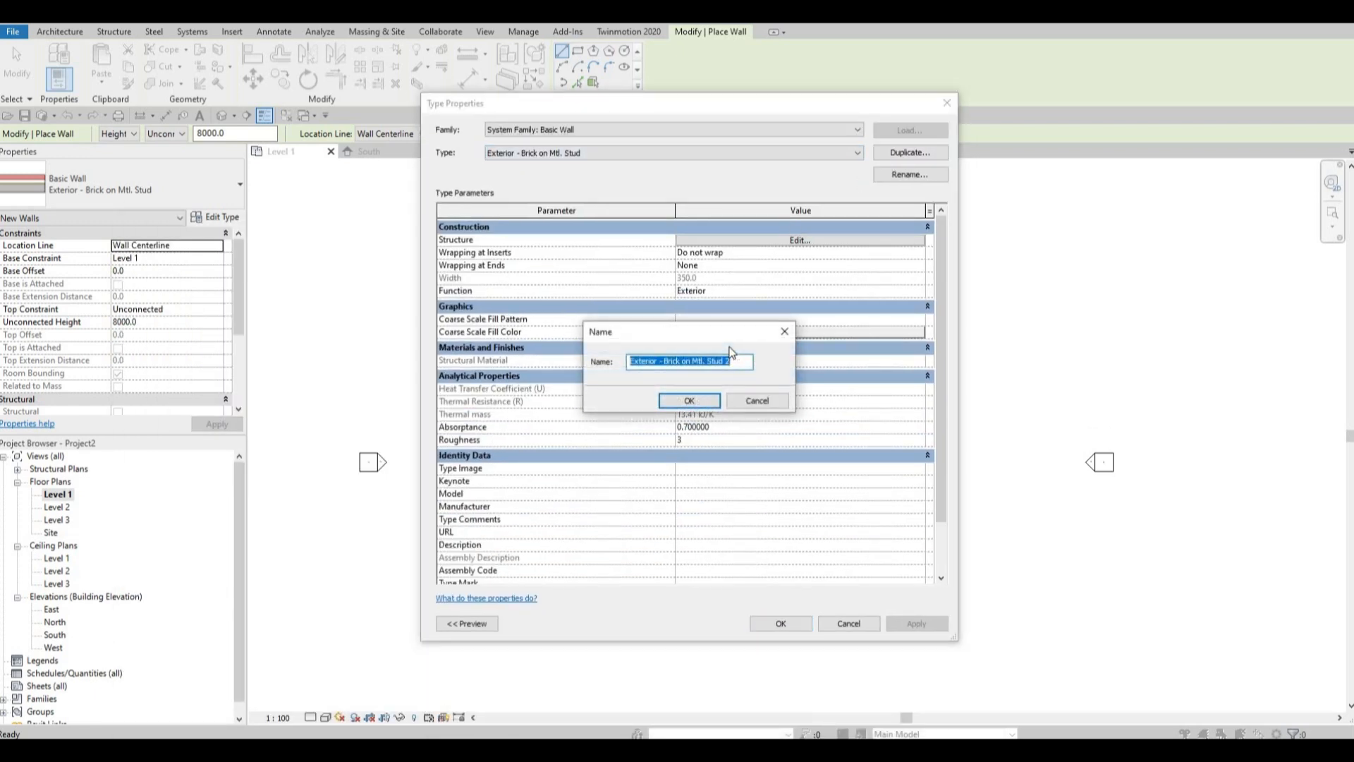
type("EX")
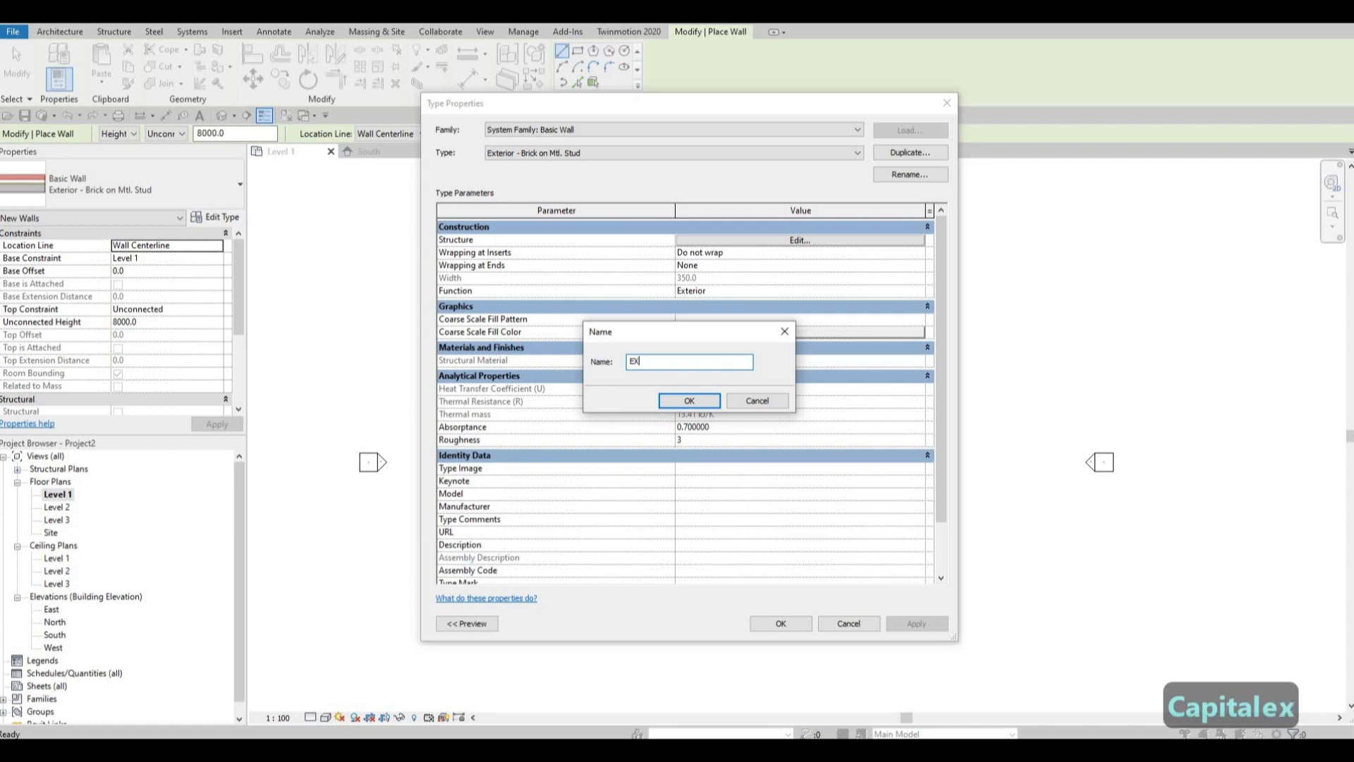
type("TERIOR WALL 1")
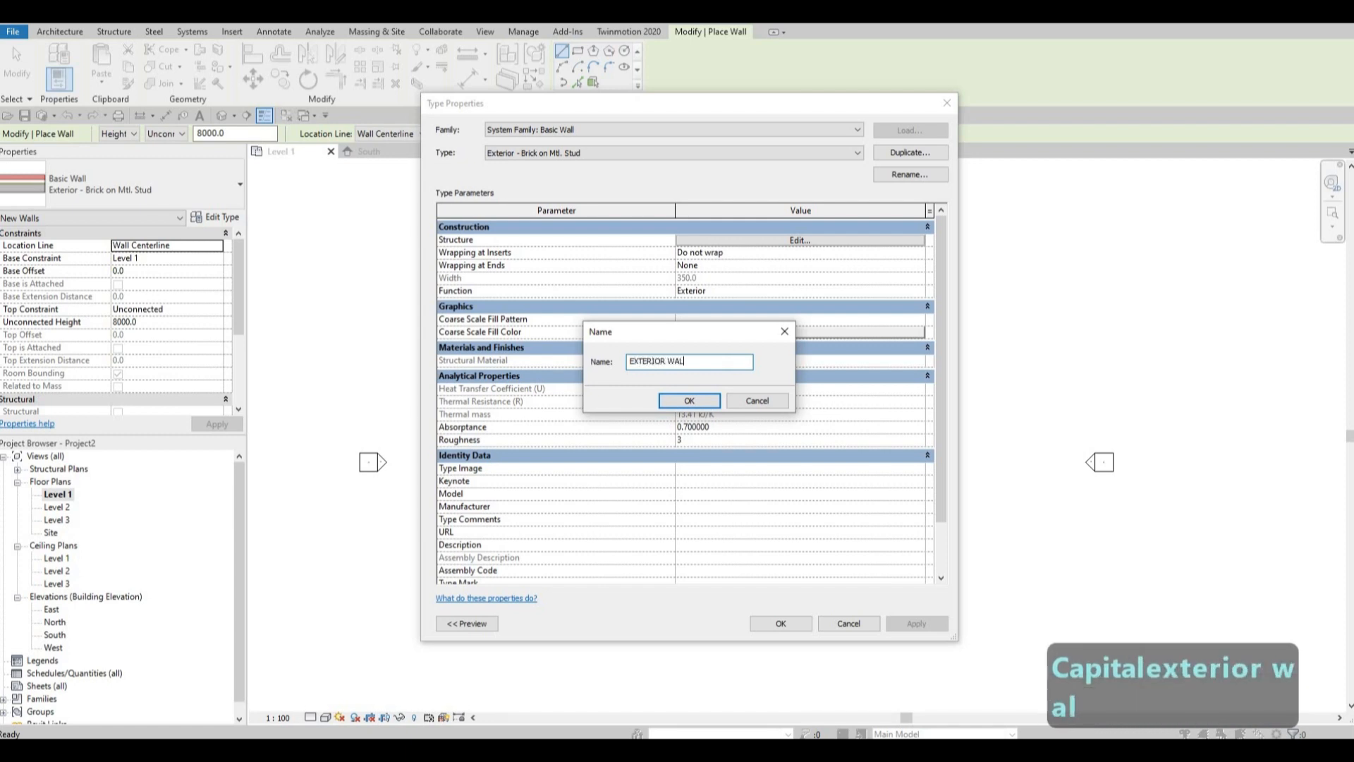
left_click(706, 402)
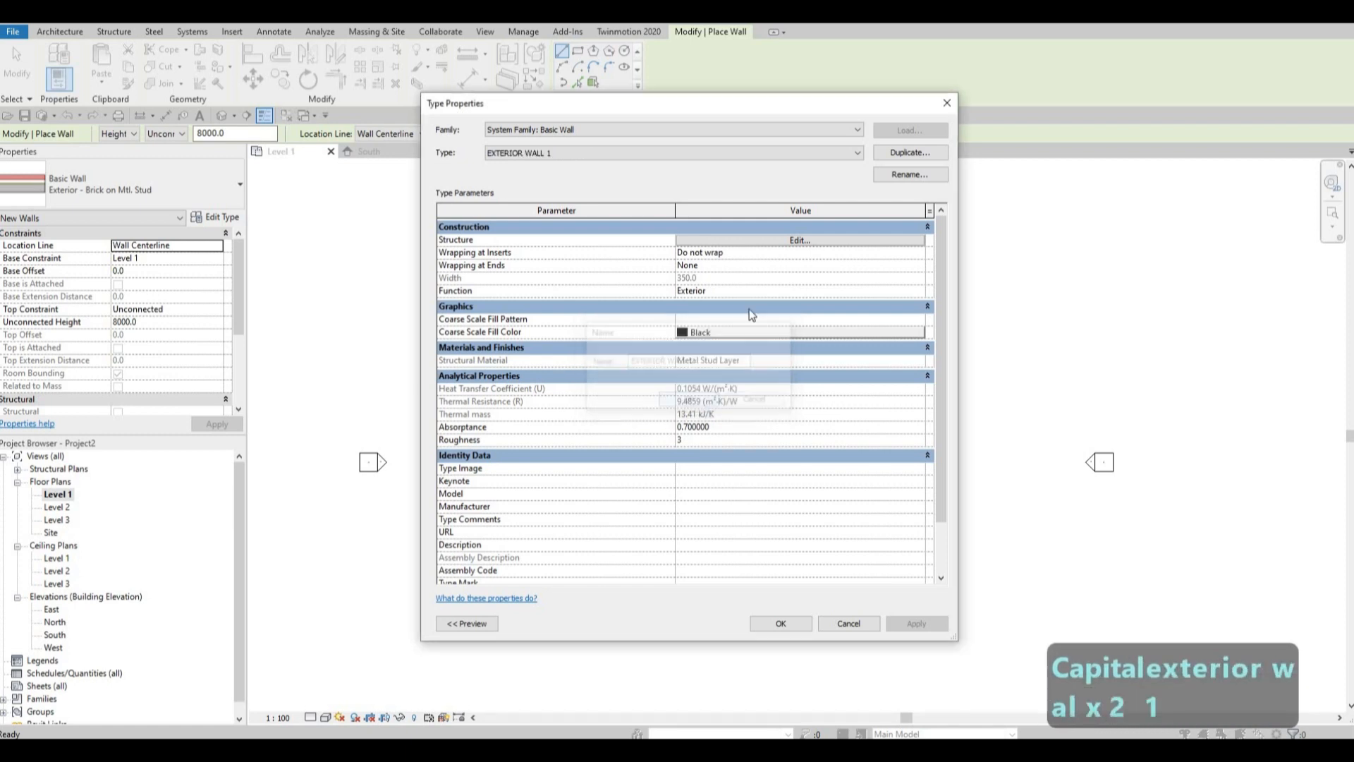
Edit the EXTERIOR WALL 1 structure and delete every finish, membrane, substrate and air layer, leaving only the structural core layer.
left_click(775, 241)
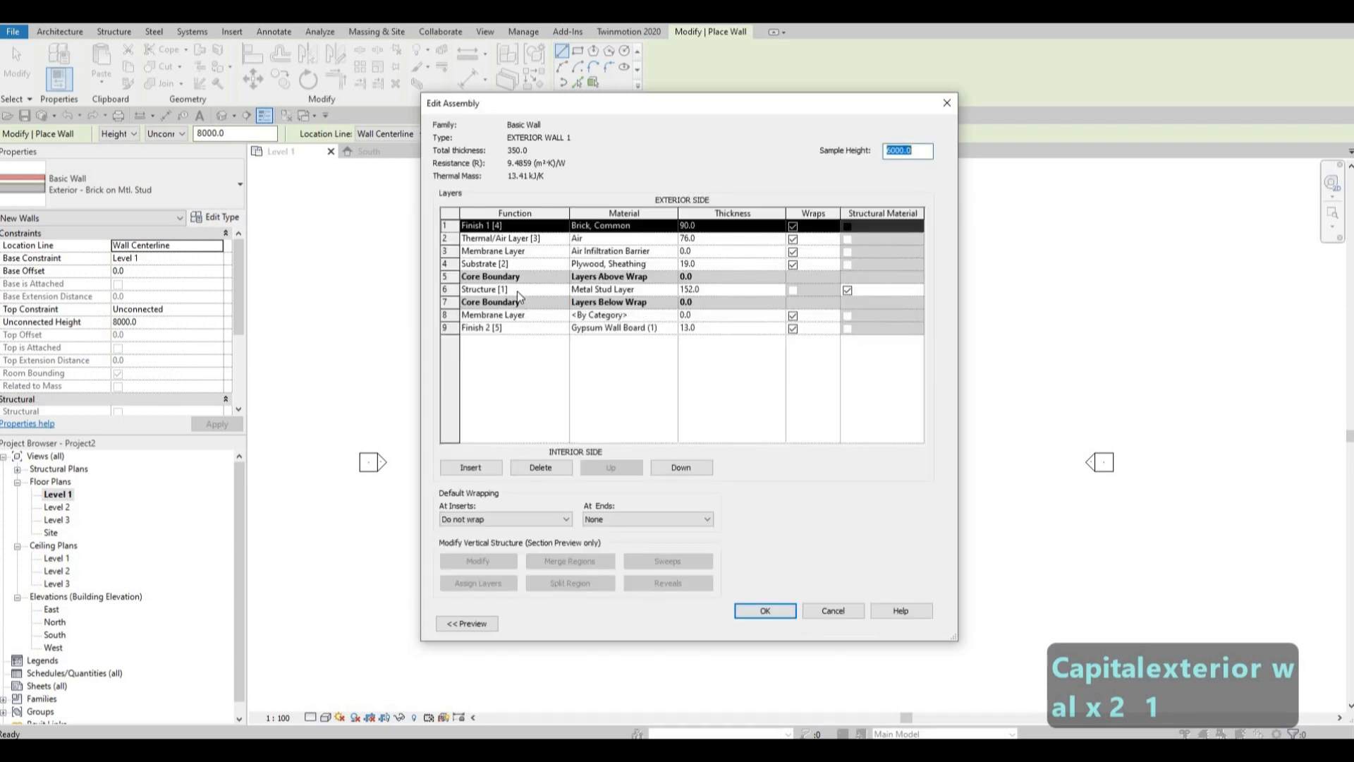
left_click(449, 328)
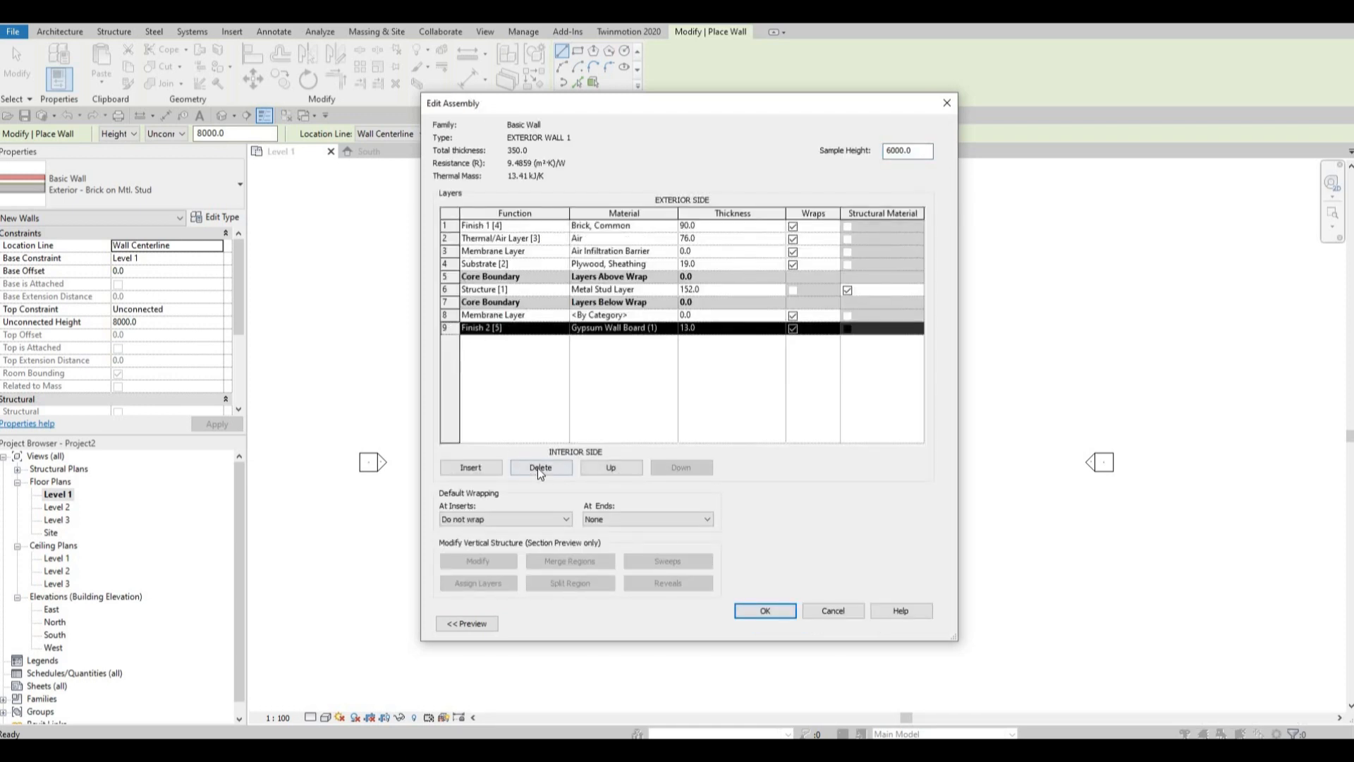
left_click(541, 468)
left_click(540, 467)
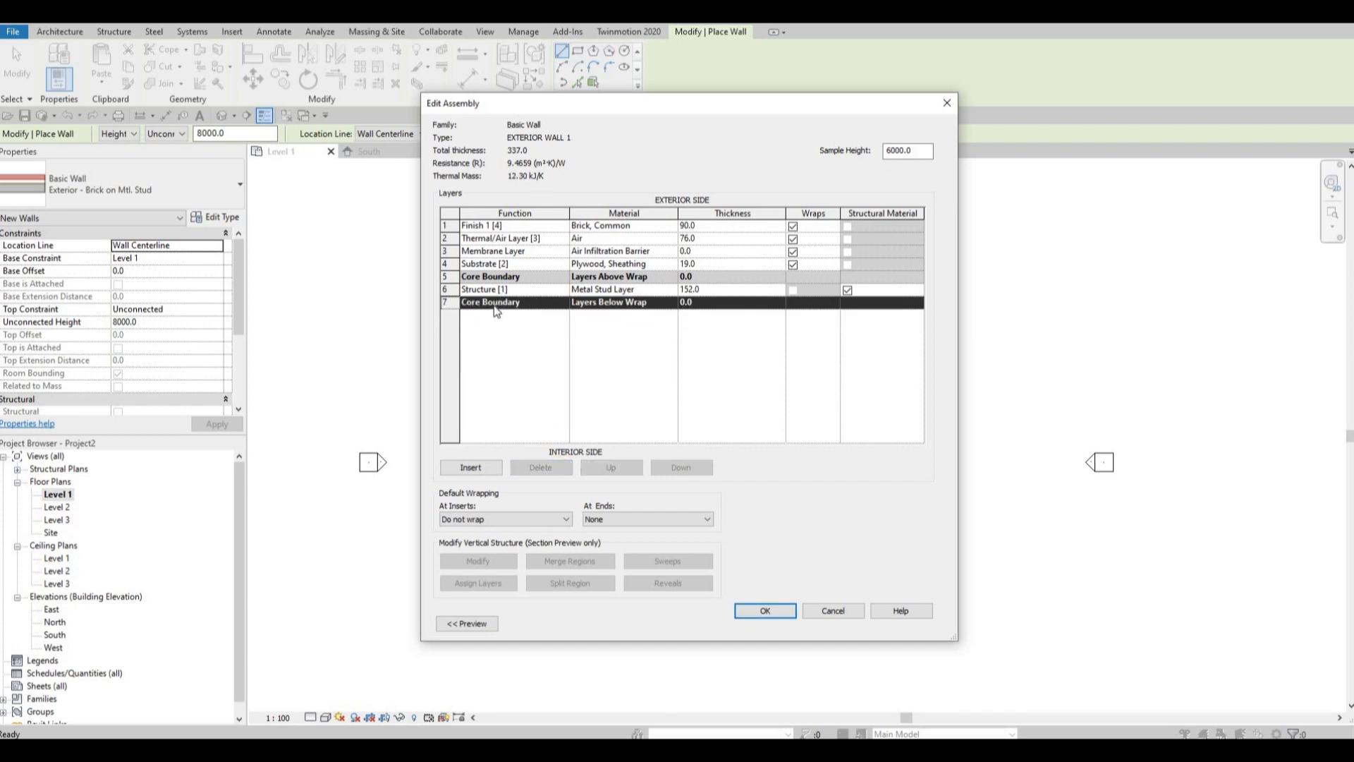
left_click(450, 264)
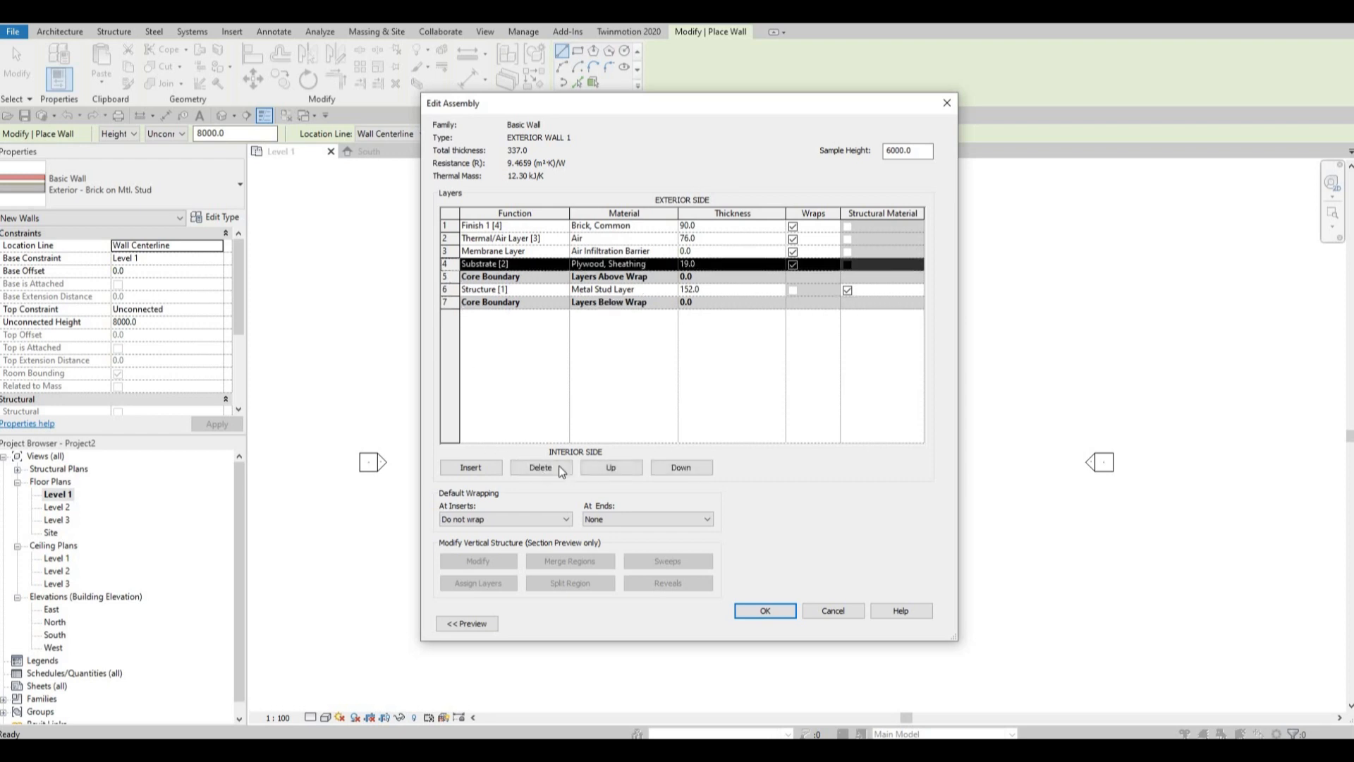
left_click(550, 468)
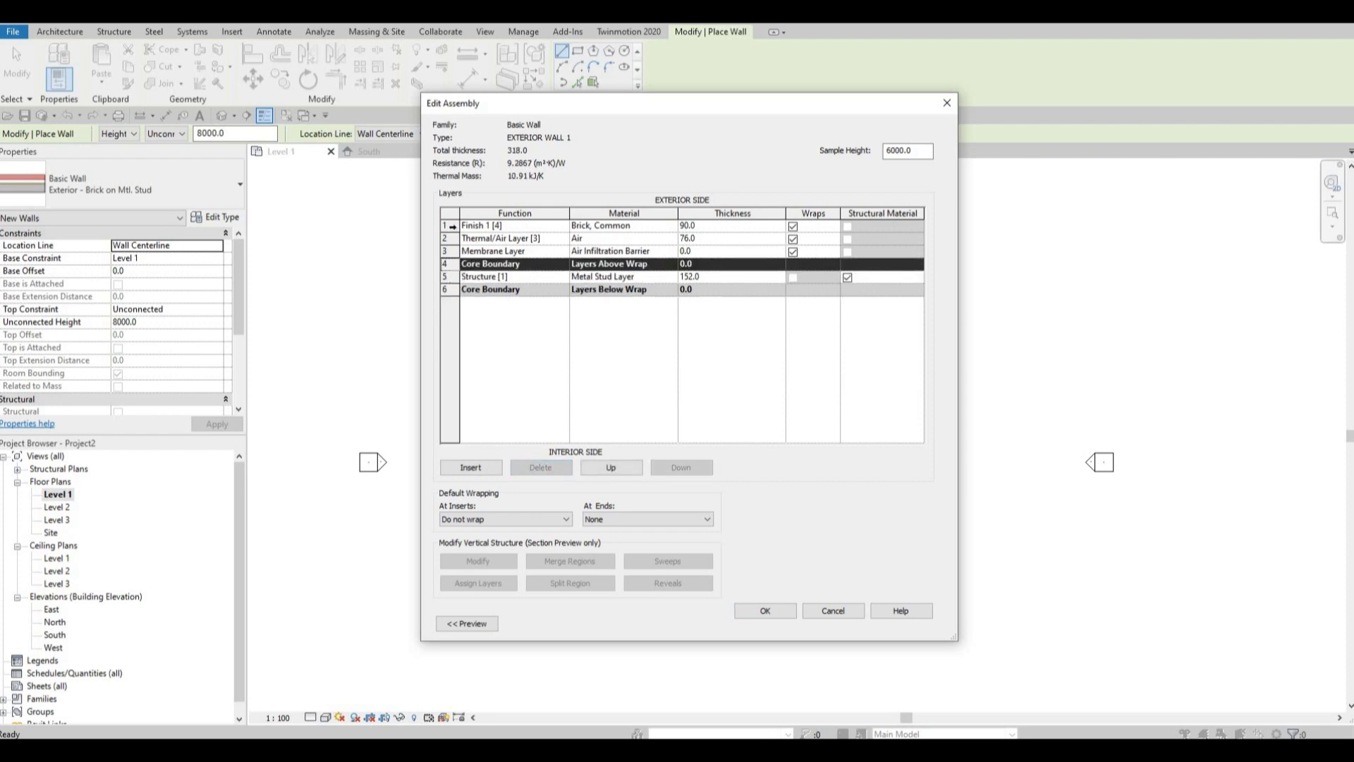
left_click(449, 225)
left_click(538, 466)
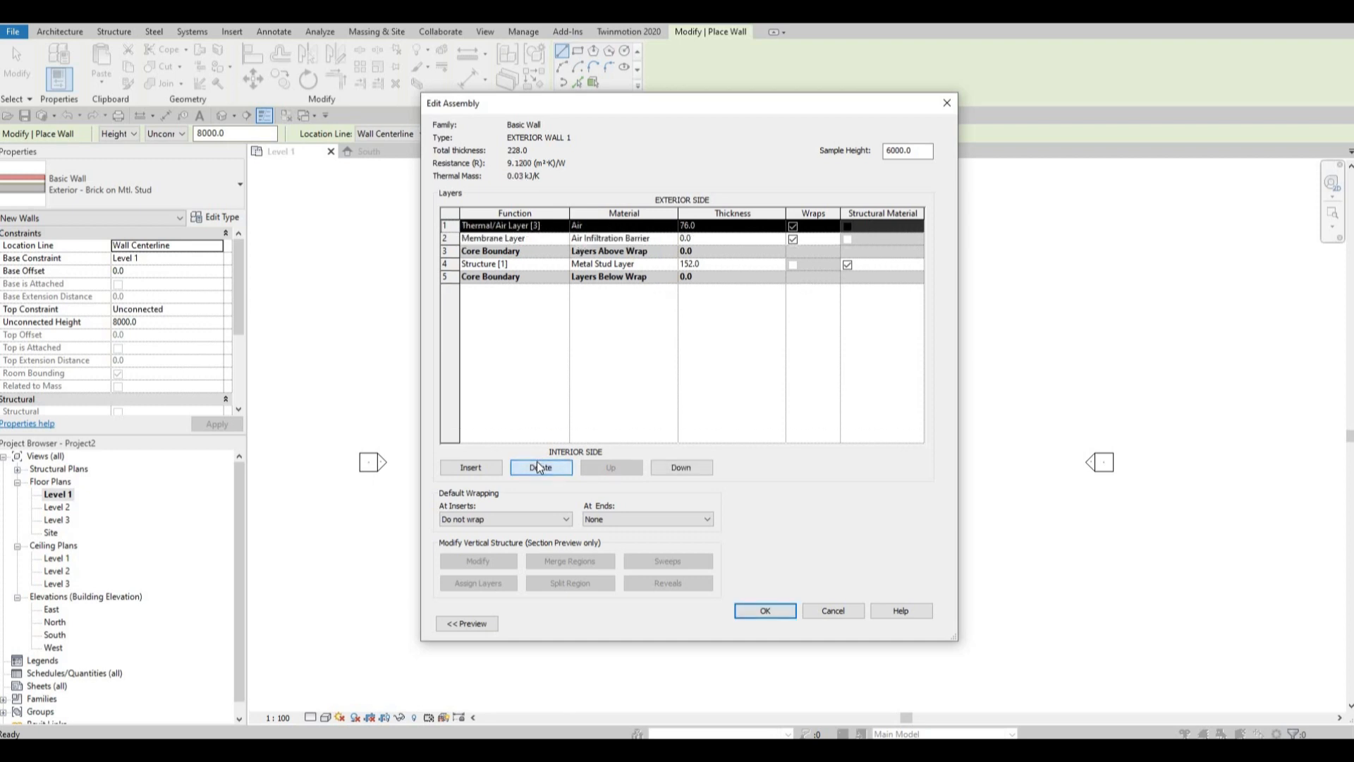
left_click(538, 465)
left_click(538, 466)
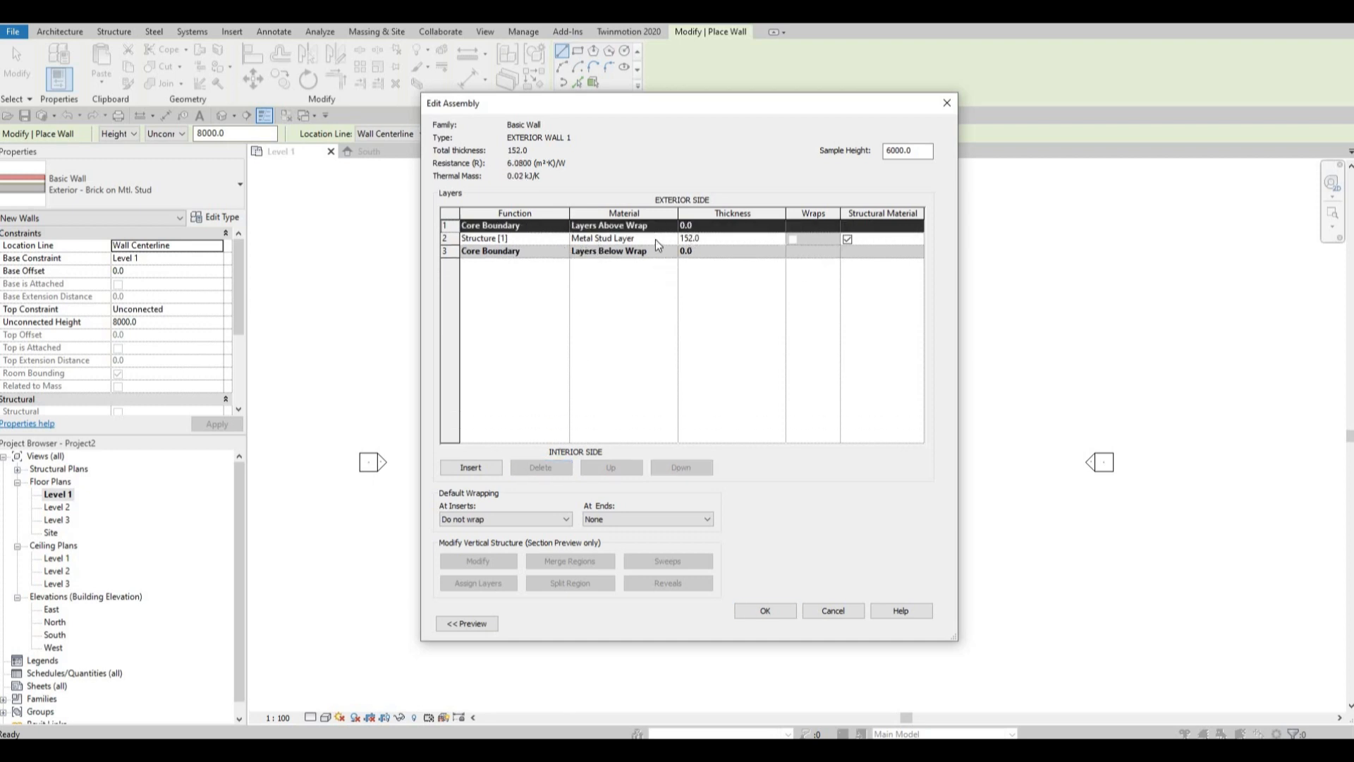
Set the thickness of the Structure [1] layer to 150 mm.
left_click(694, 238)
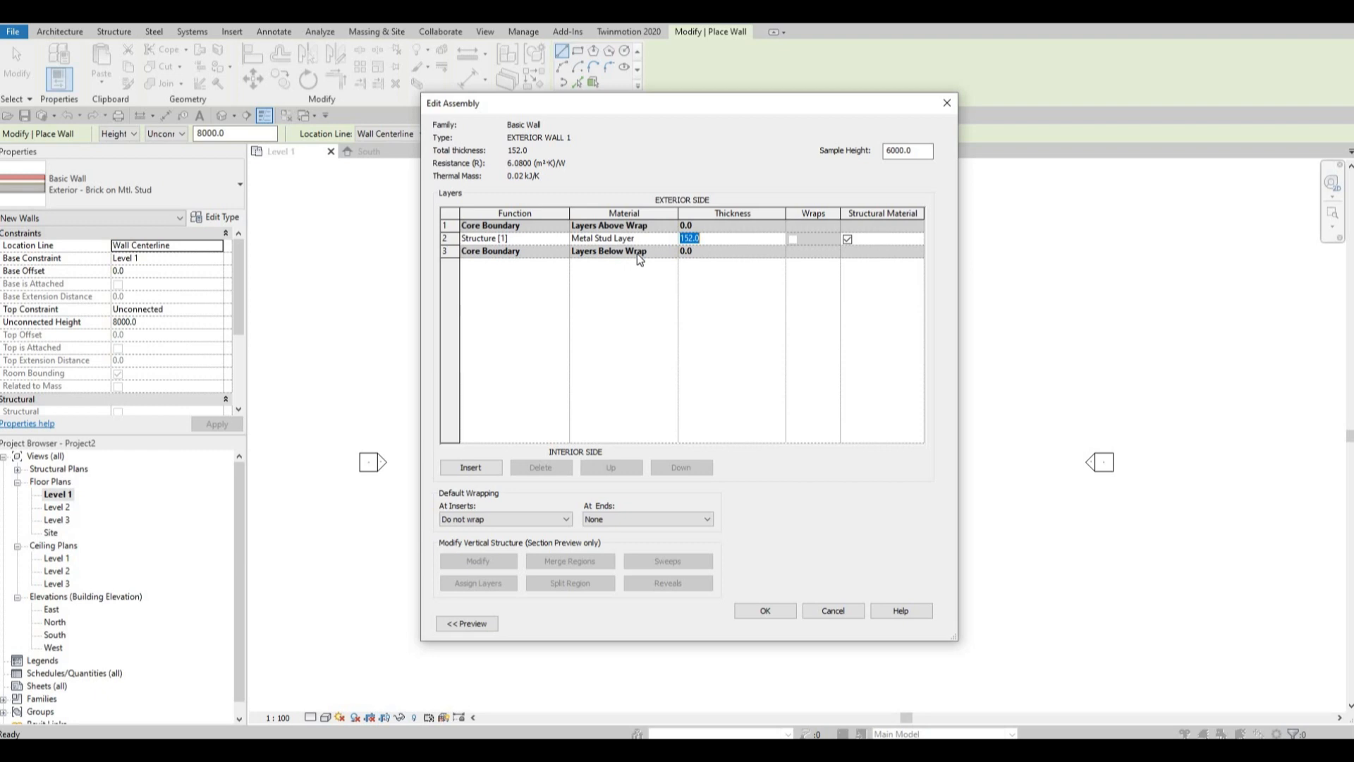
type("200")
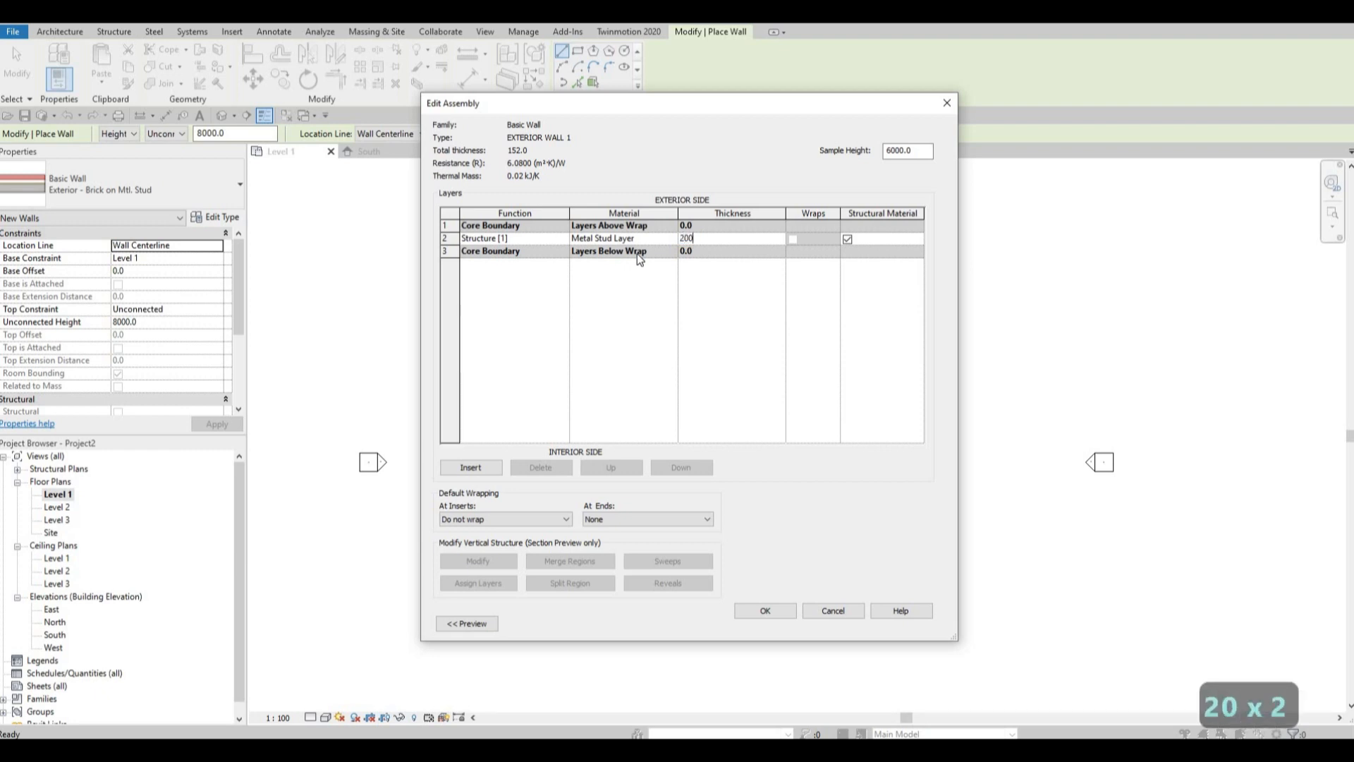
key("BackSpace")
key("BackSpace")
key("BackSpace")
type("150")
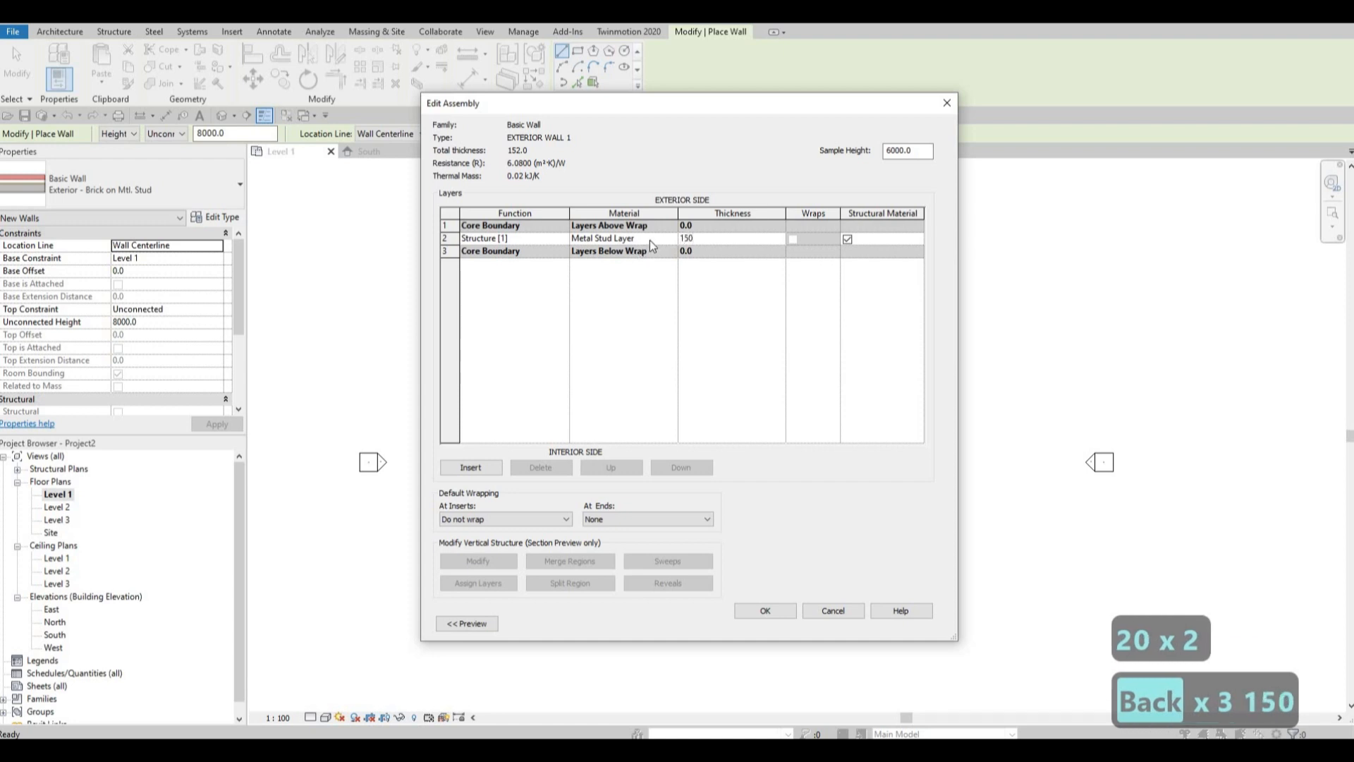
Search the materials for CLAD, assign Clad - White to the Structure [1] layer, and accept the wall type settings.
left_click(670, 239)
left_click(672, 238)
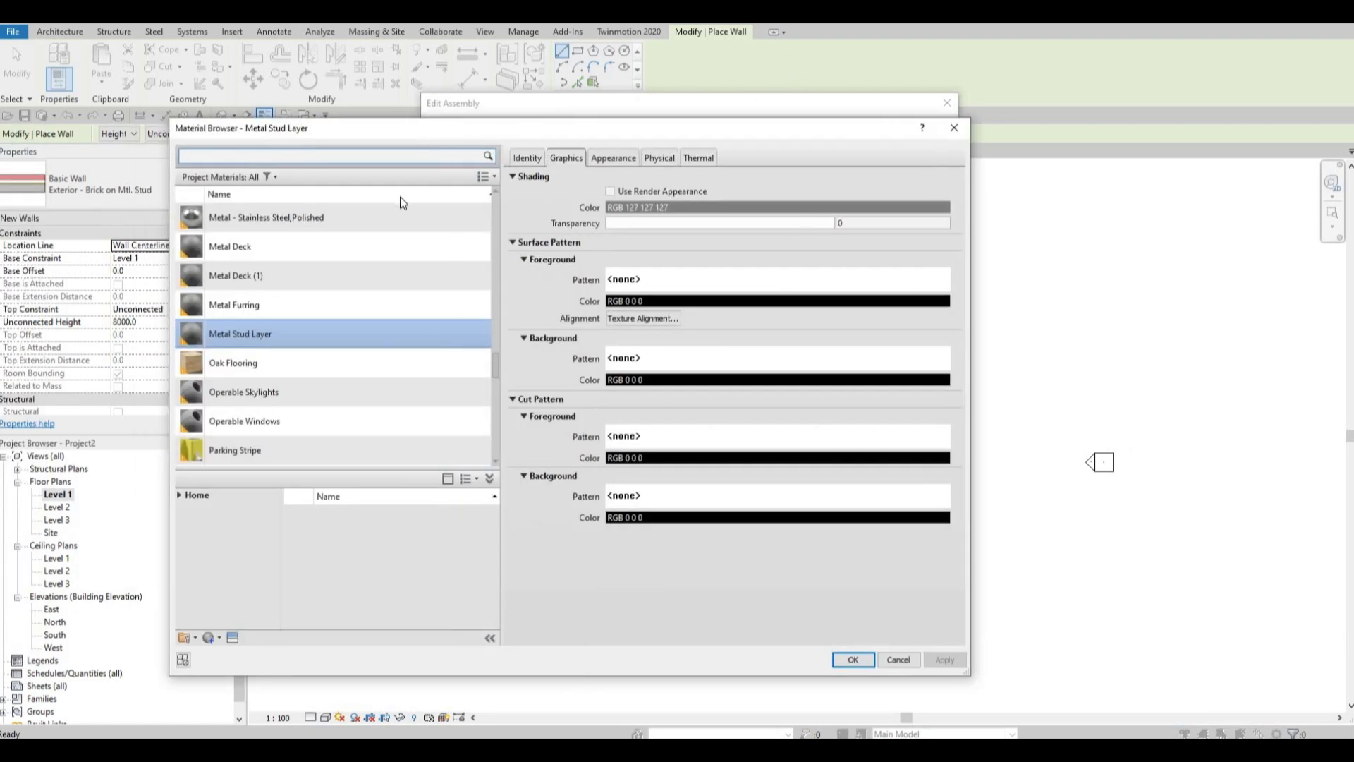
left_click_drag(513, 128, 785, 67)
left_click(535, 96)
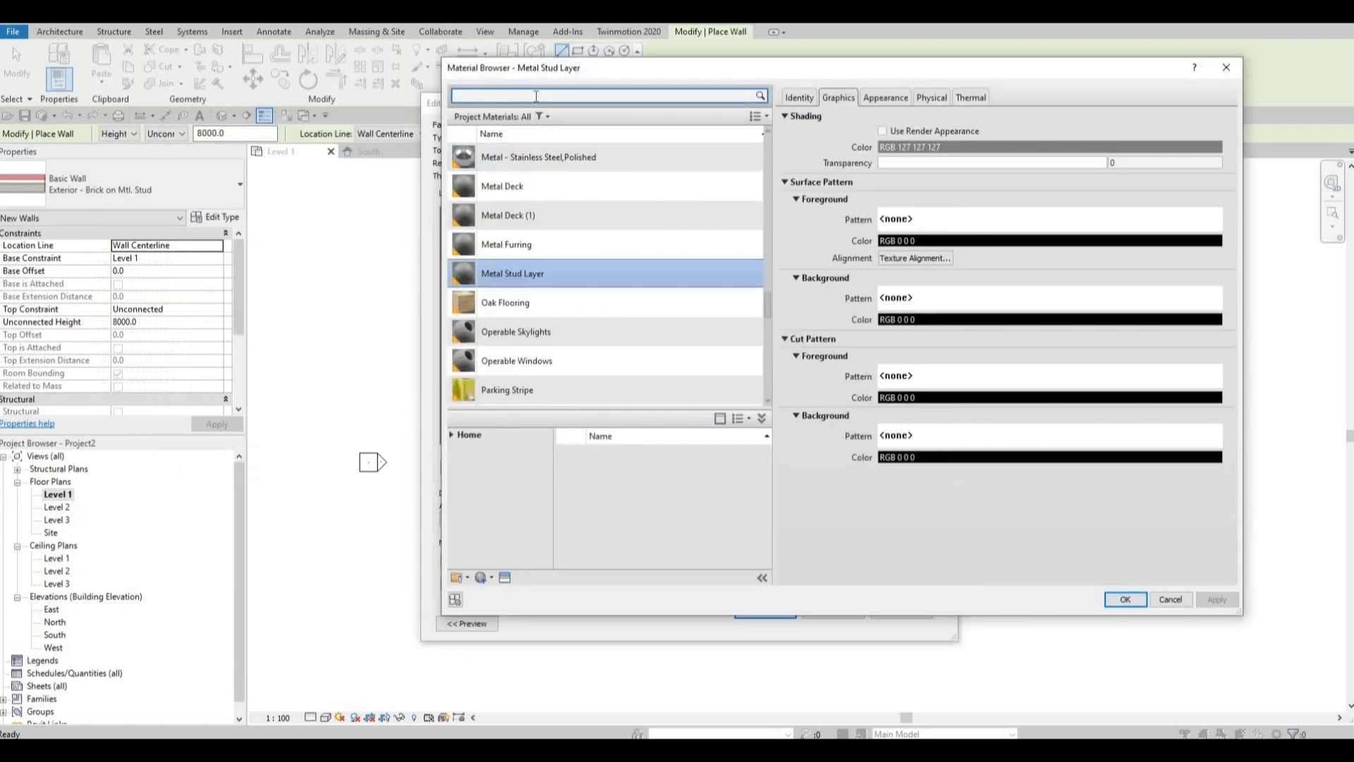
type("CLAD")
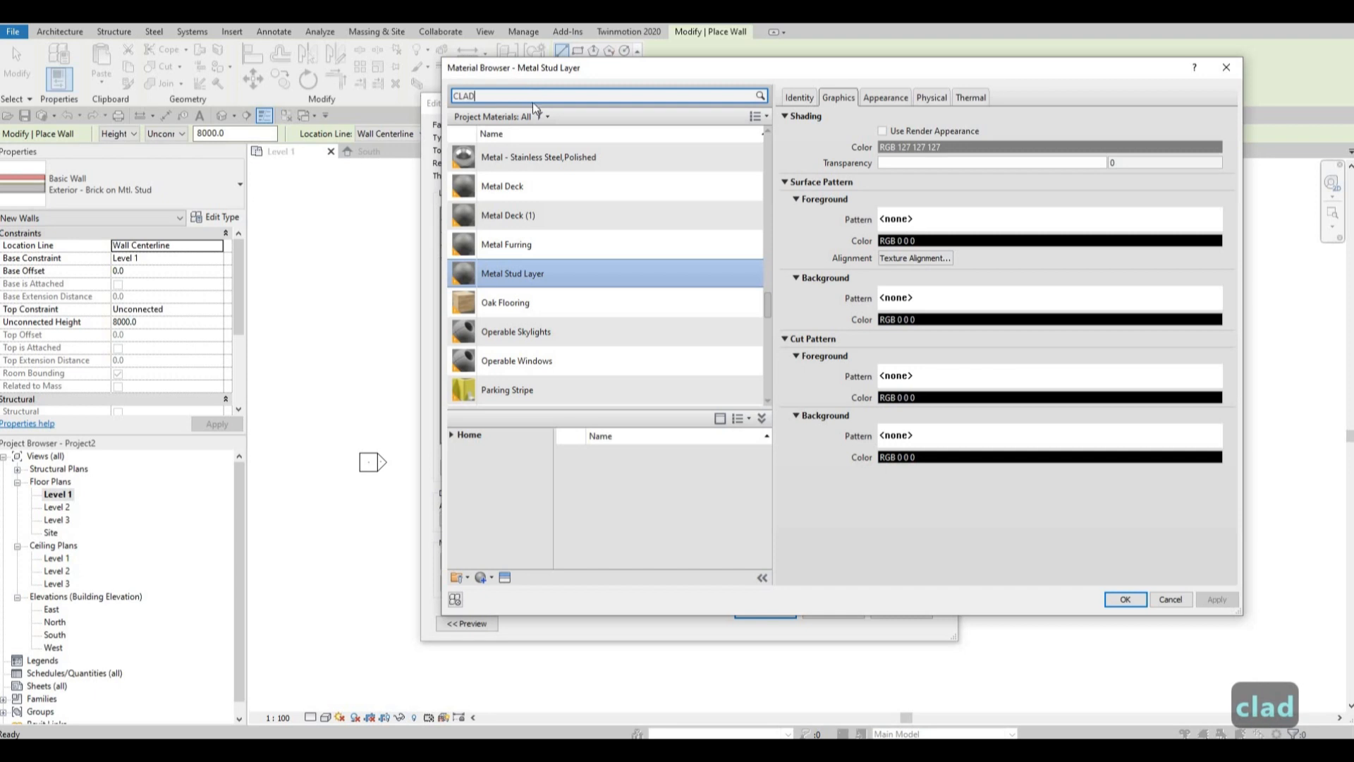
left_click(502, 173)
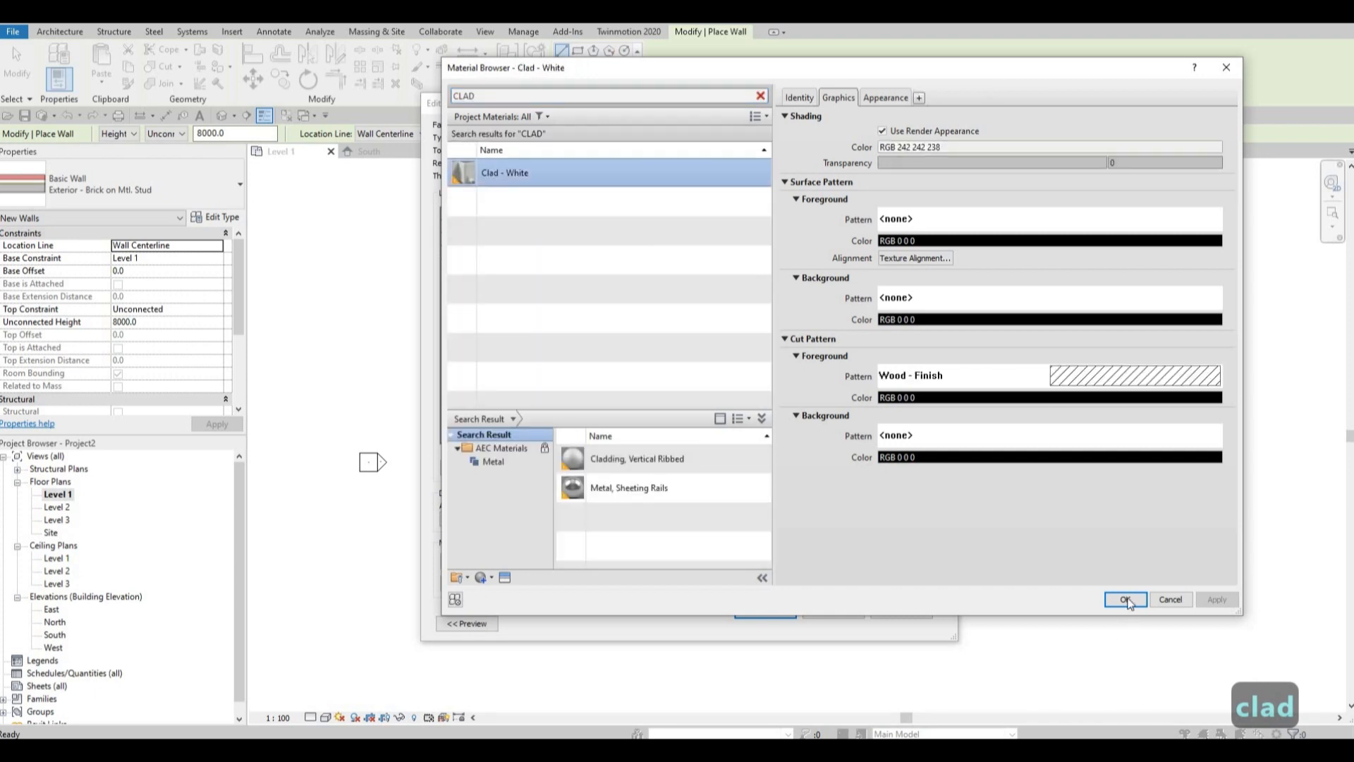
left_click(1125, 599)
left_click(766, 610)
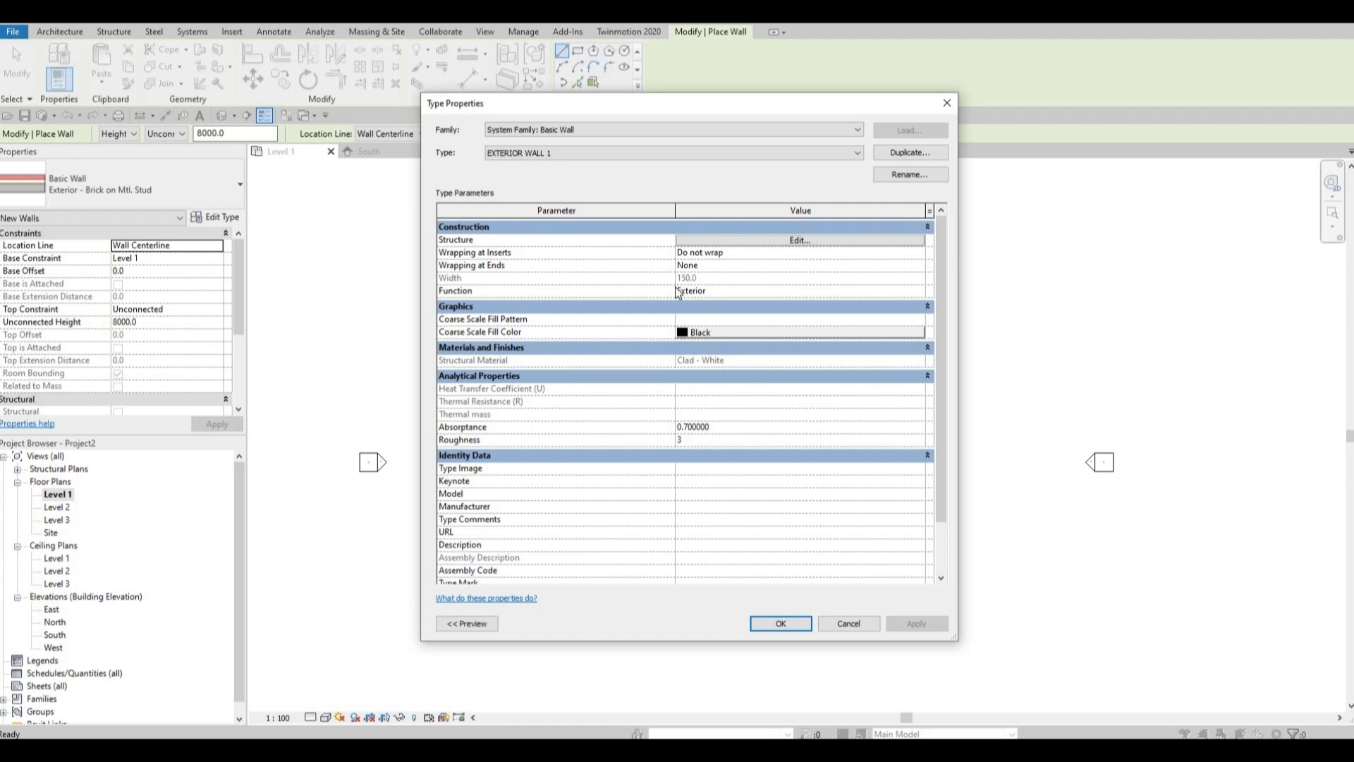
left_click(780, 625)
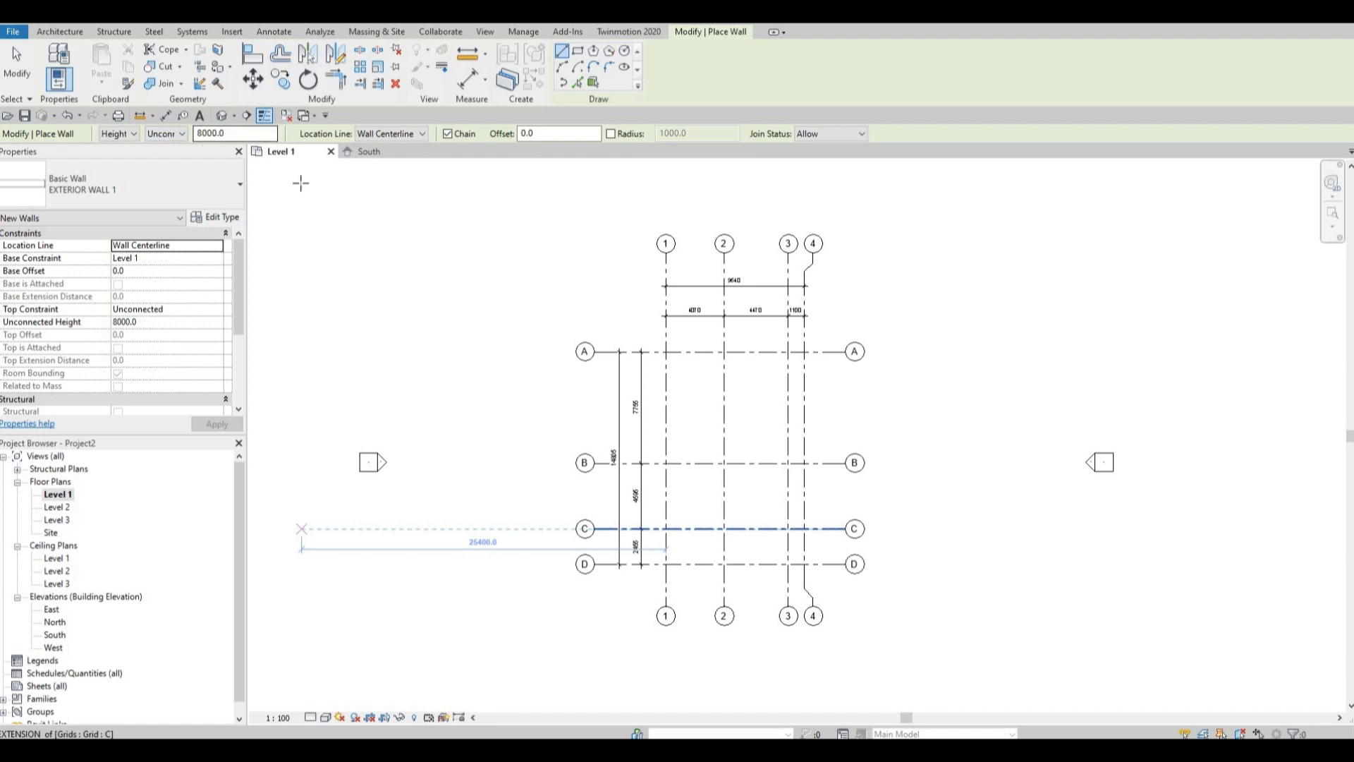
Check the levels in the South elevation, return to the Level 1 plan, and restart the wall with its top constraint up to Level 2.
double_click(55, 635)
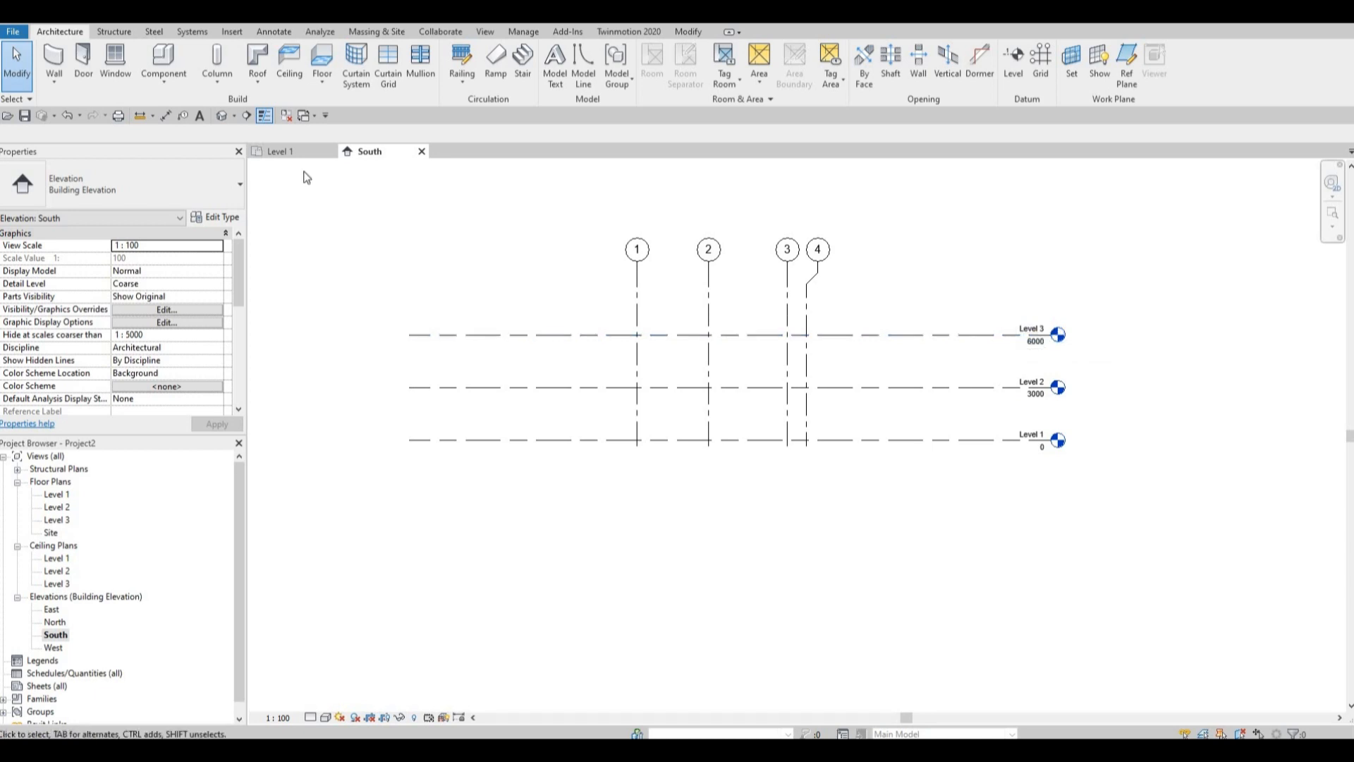
left_click(282, 151)
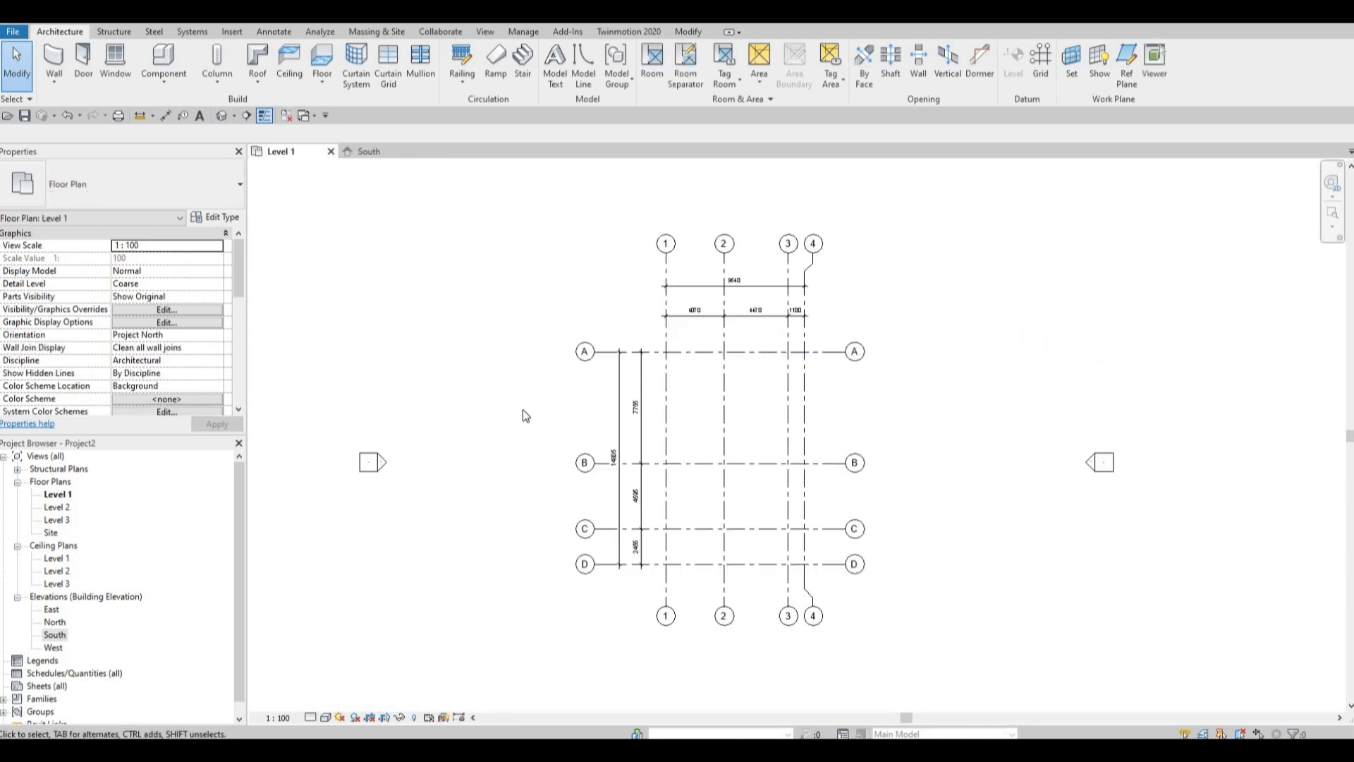
left_click(54, 60)
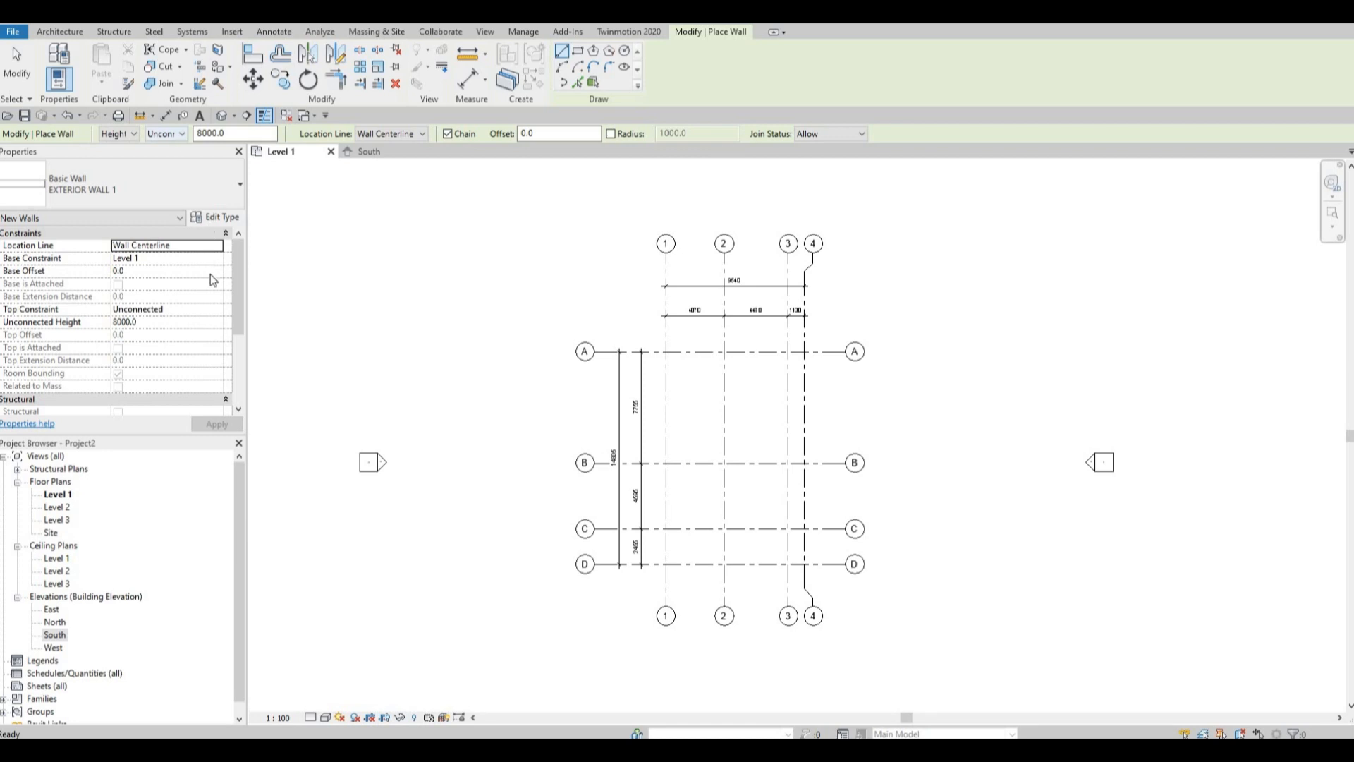
left_click(220, 312)
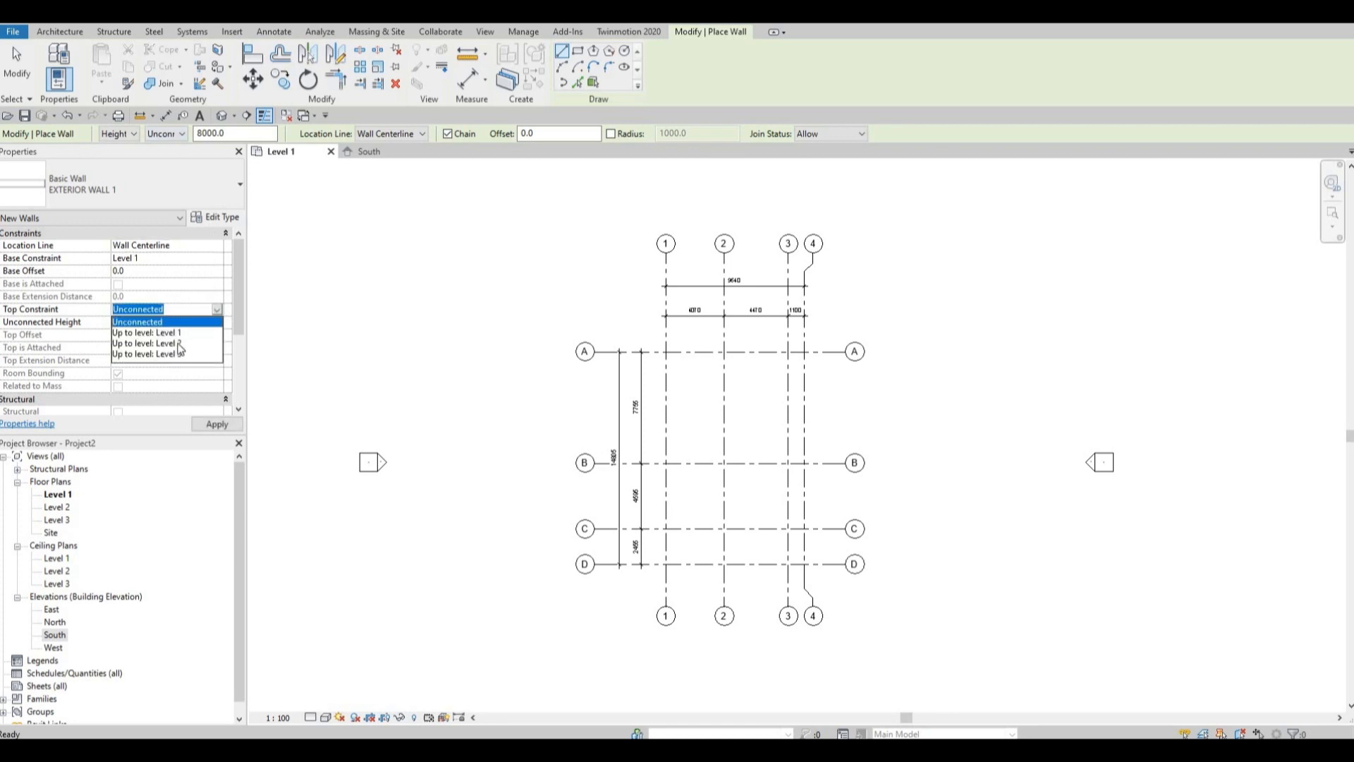
left_click(144, 354)
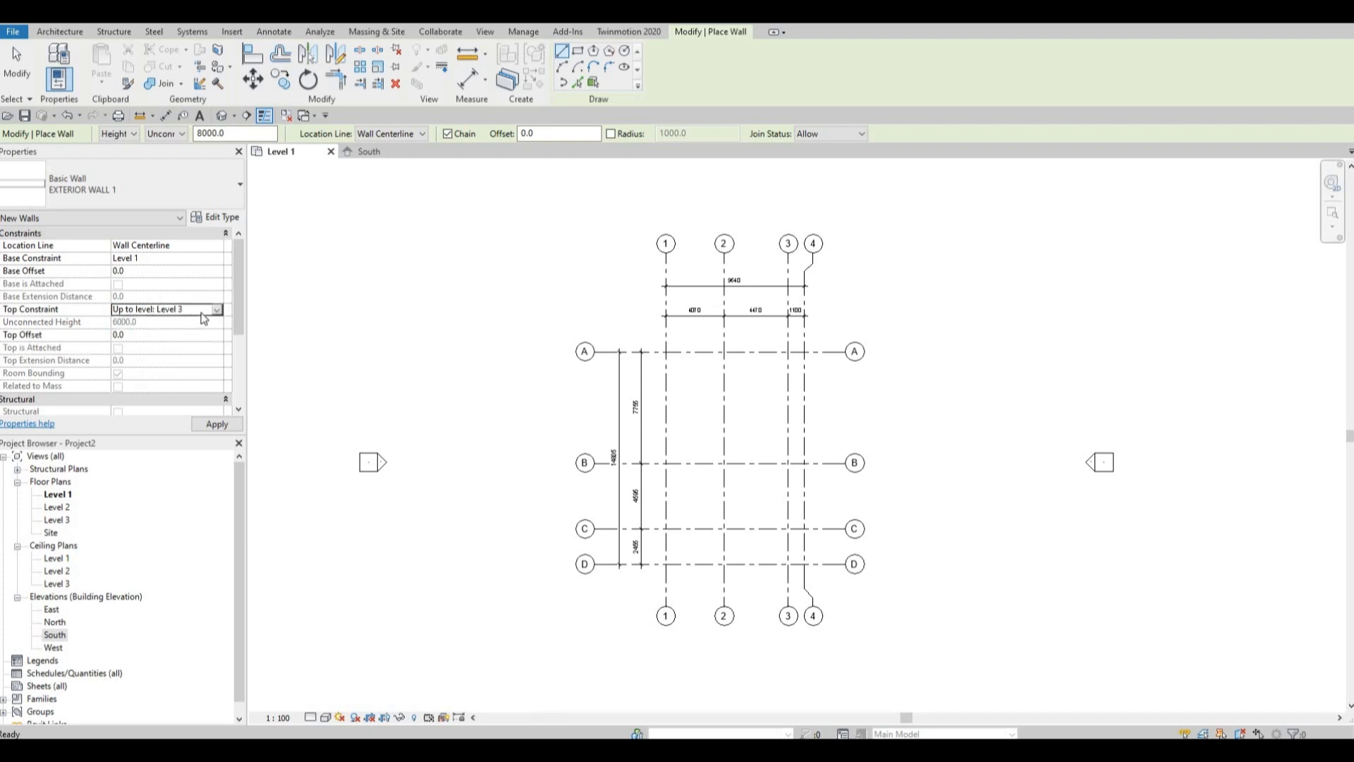
left_click(177, 309)
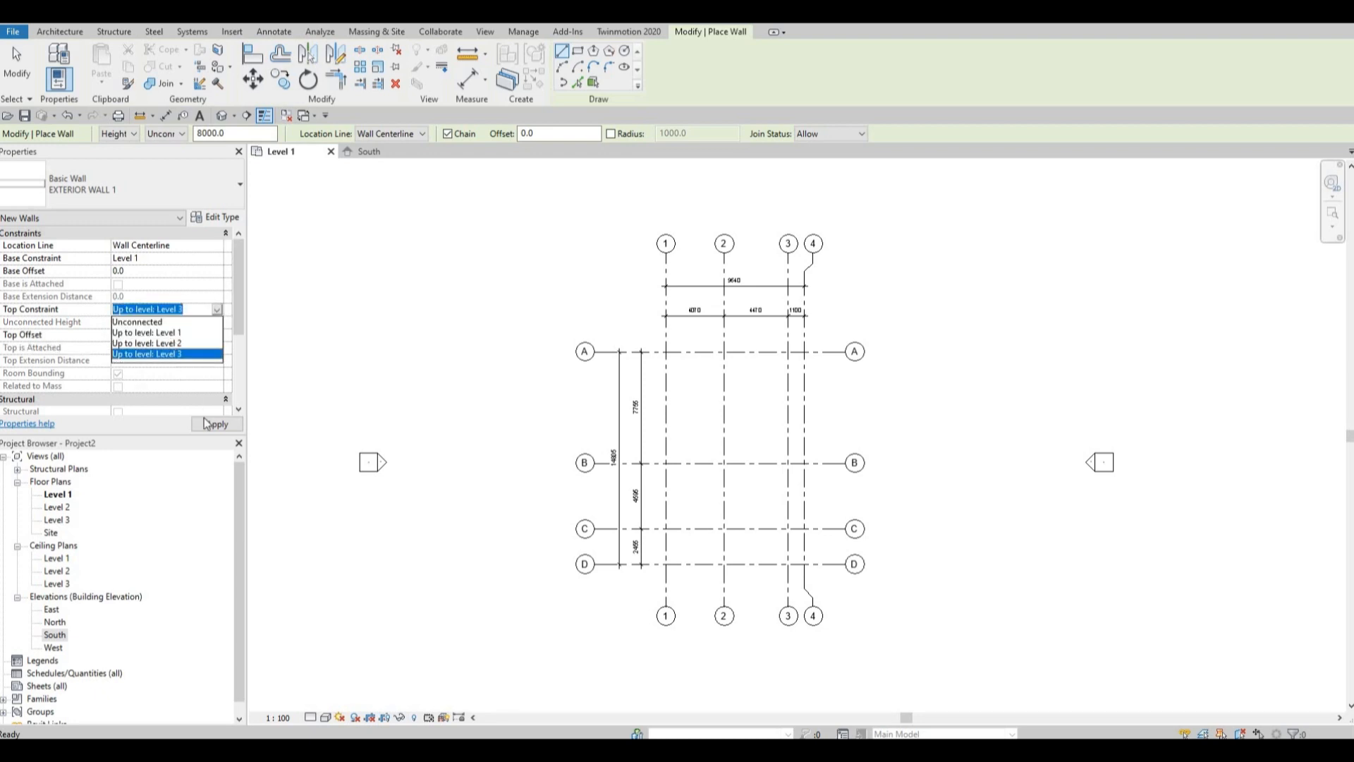
left_click(145, 342)
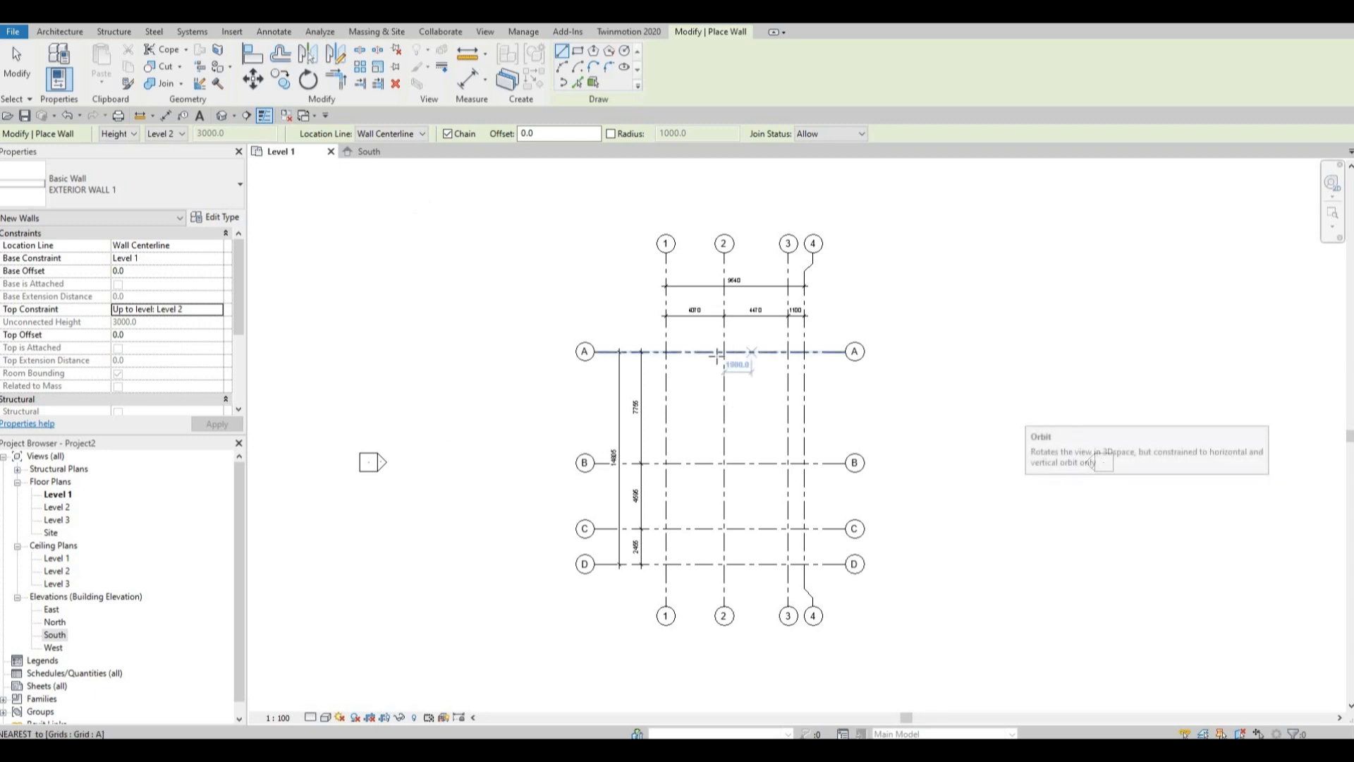
Draw the first exterior wall along grid A from grid 1 to grid 3.
scroll(701, 363, "up", 5)
scroll(670, 330, "up", 1)
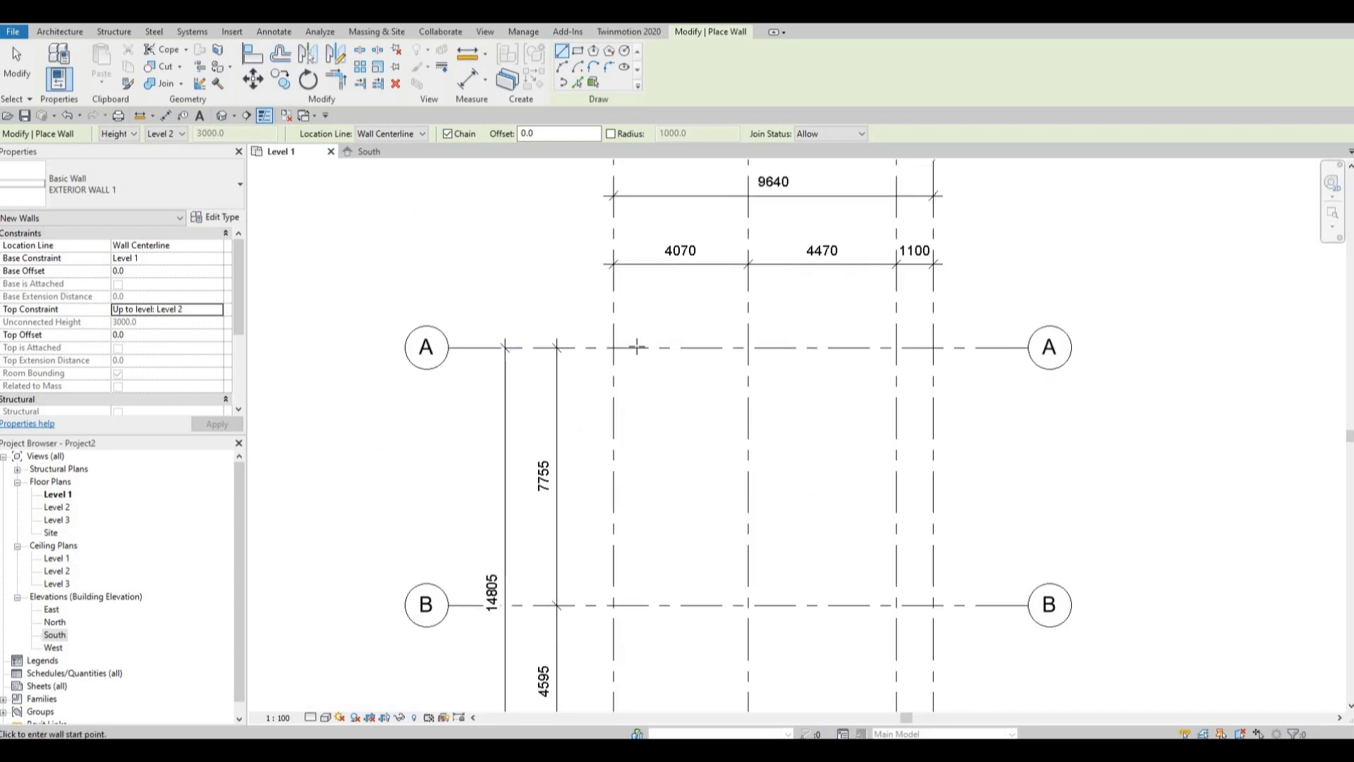
scroll(640, 432, "down", 2)
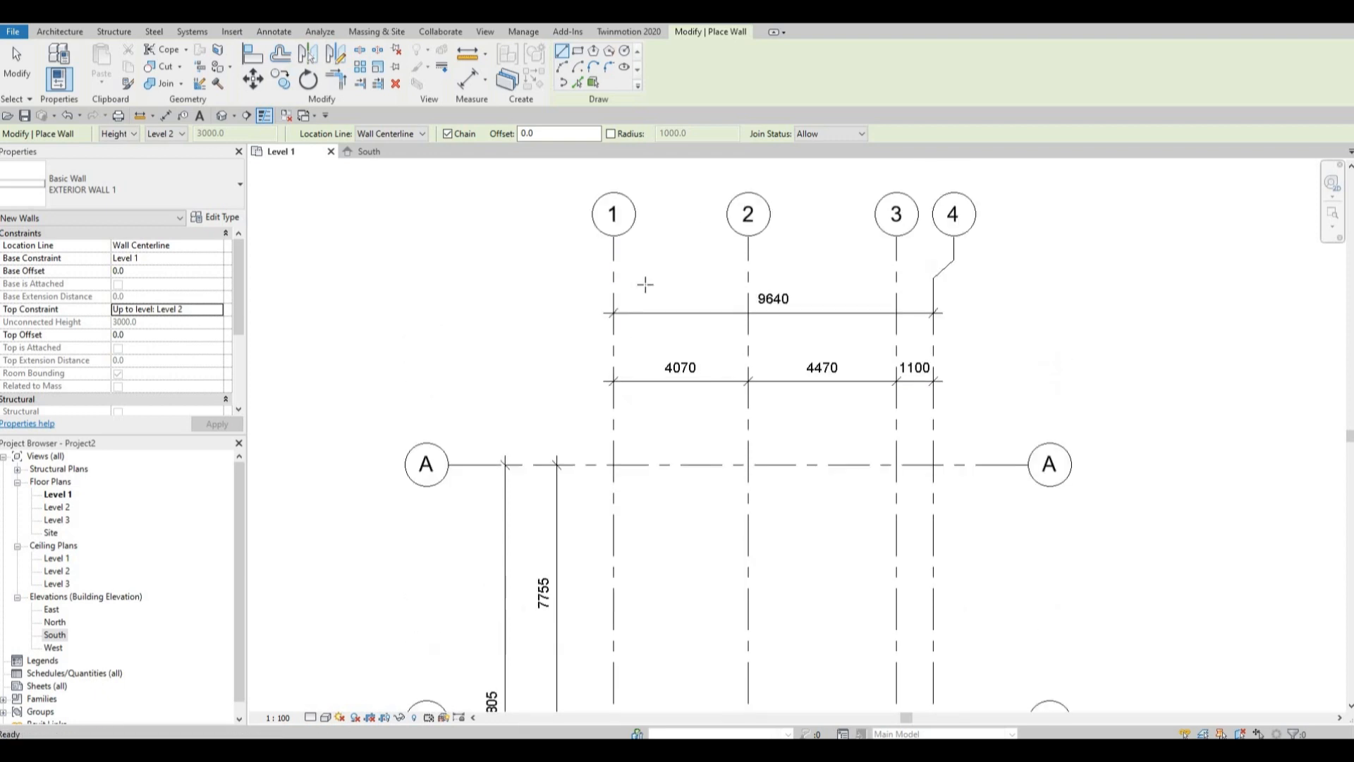
left_click(616, 463)
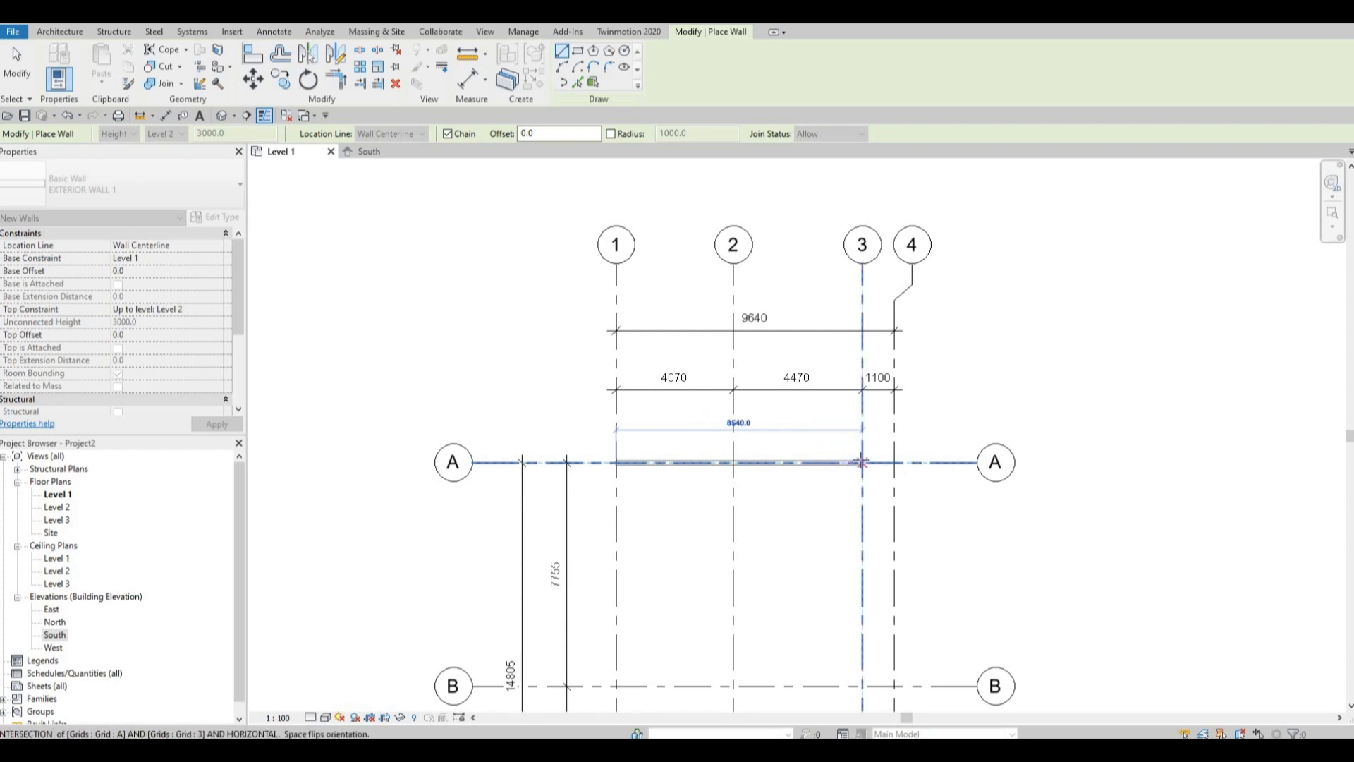
left_click(861, 462)
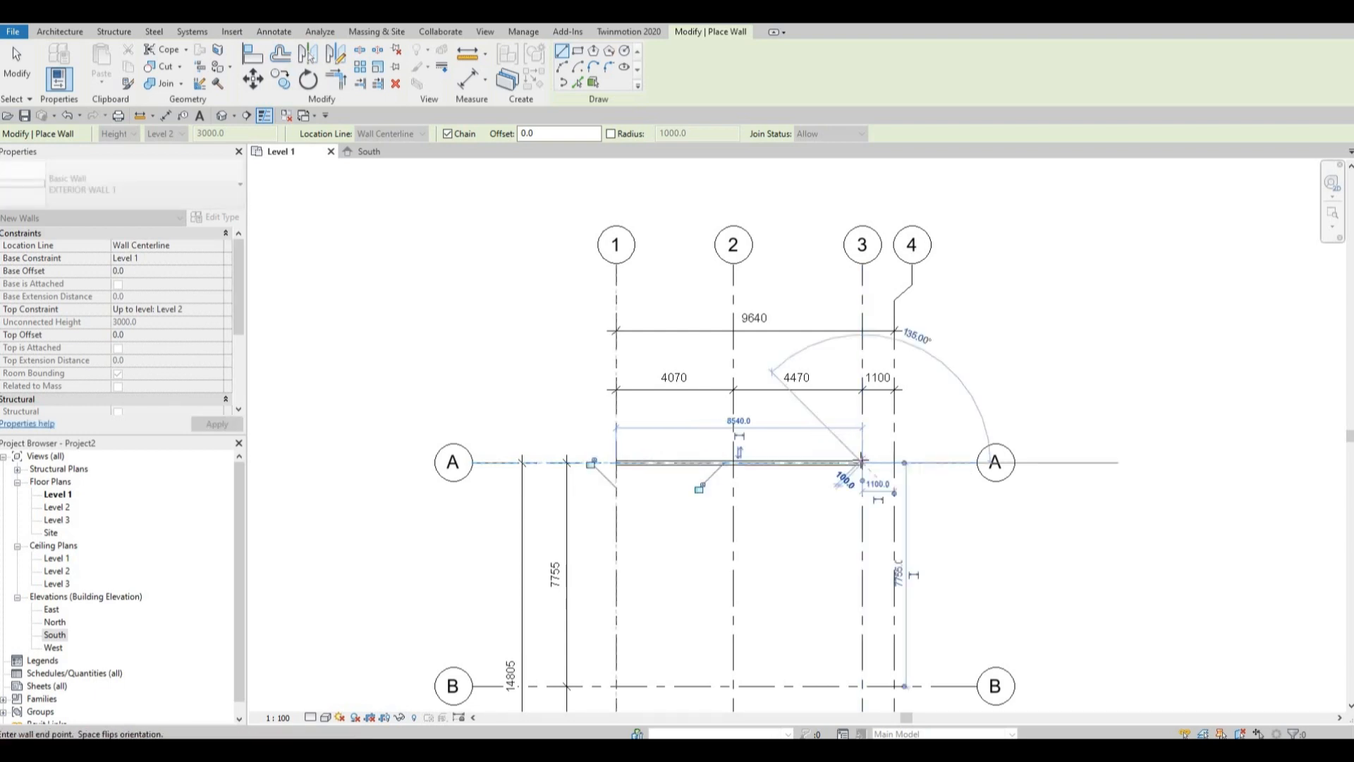
Continue the wall 5400 mm down grid 3 from grid A, then add a 500 mm jog toward grid 2.
middle_click_drag(853, 550, 829, 351)
middle_click_drag(844, 489, 832, 349)
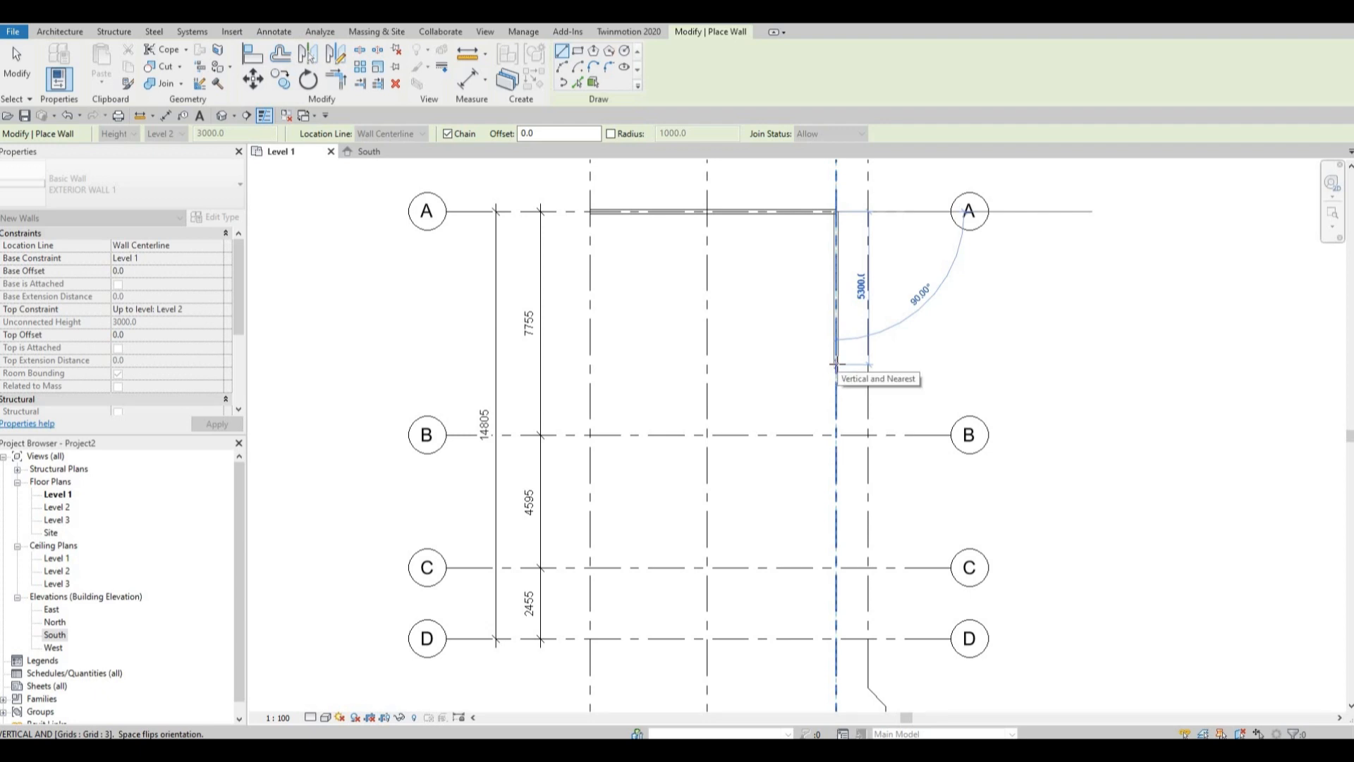
type("5400")
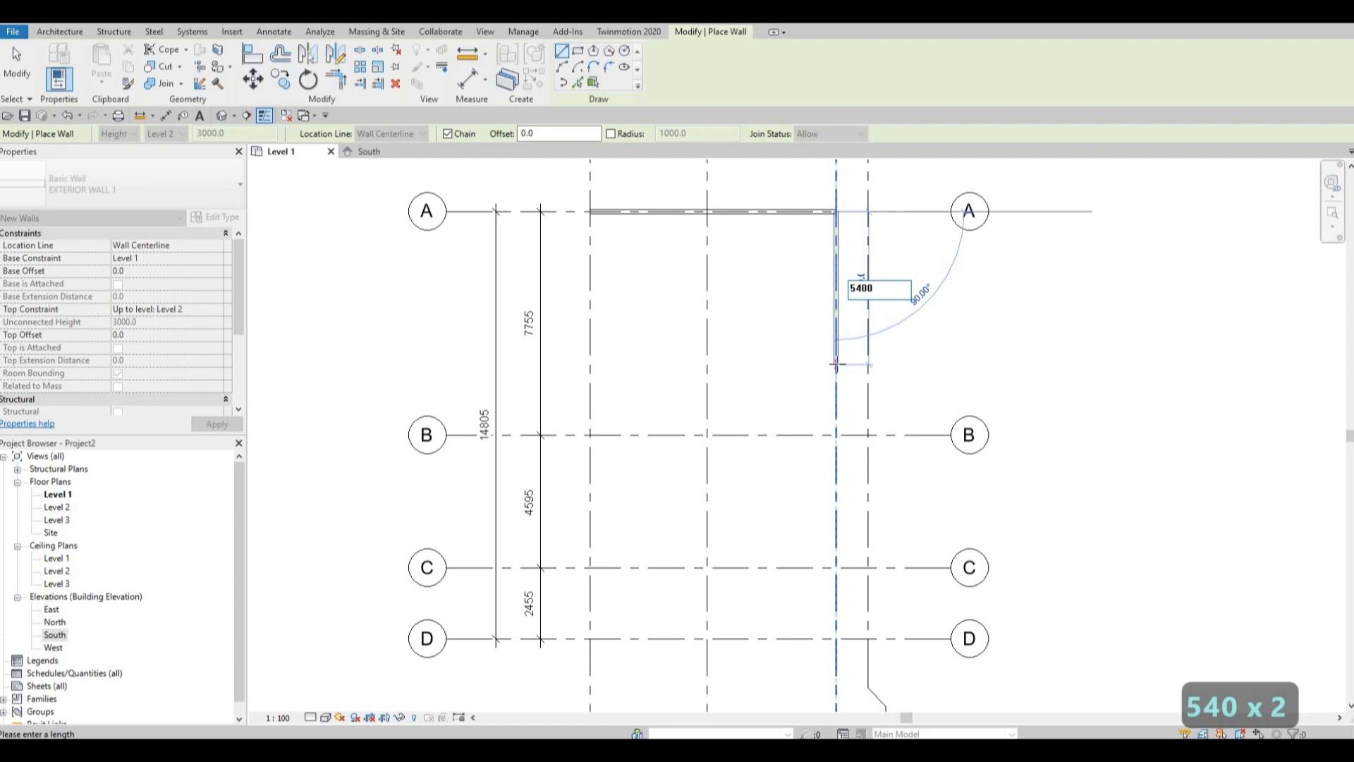
key("Return")
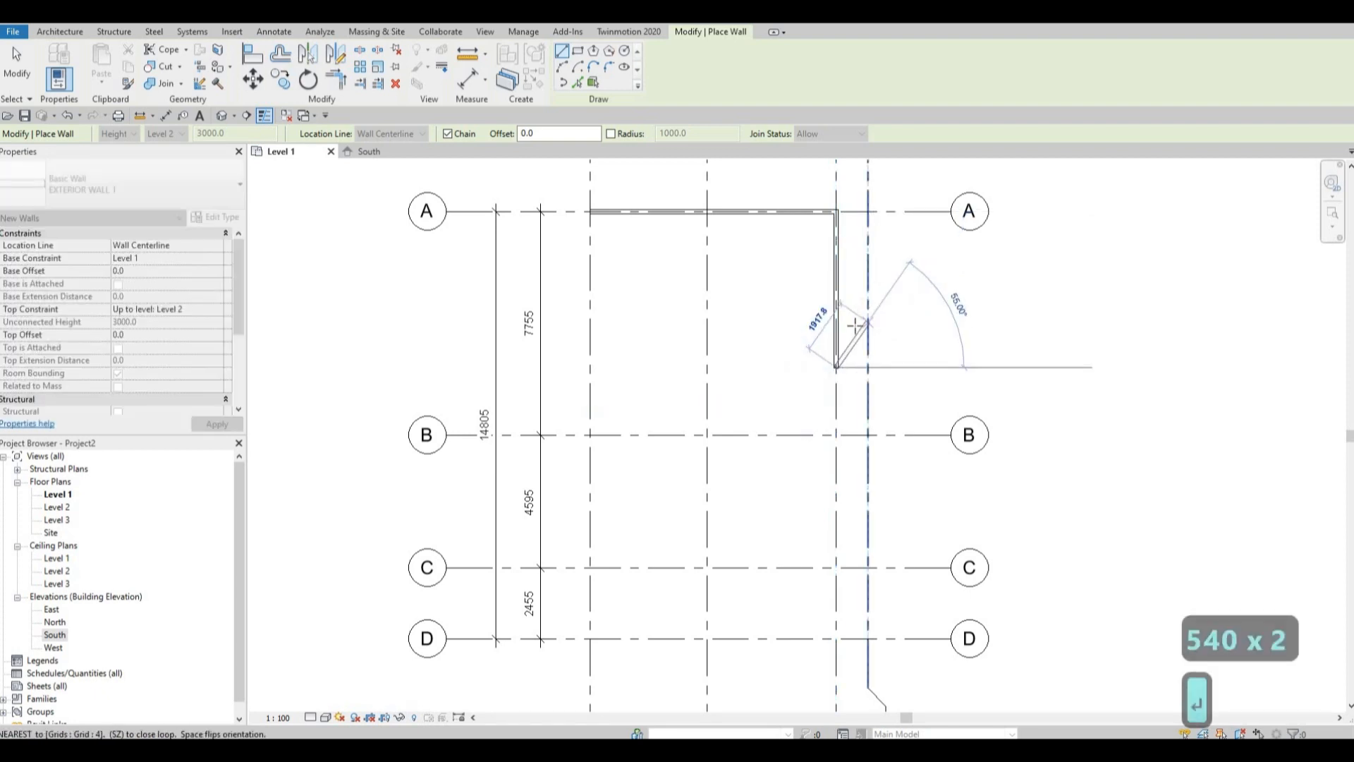
left_click(822, 367)
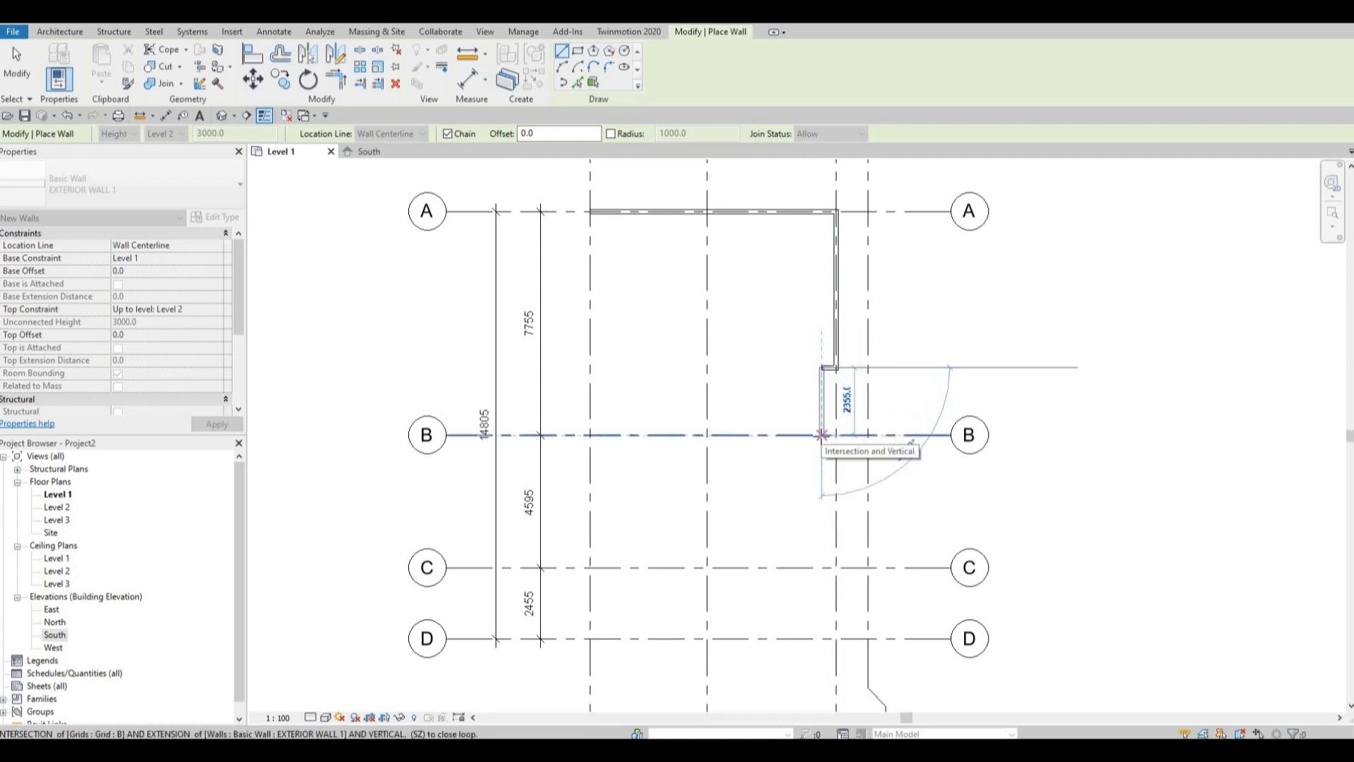
Continue the wall from the jog straight down to grid B, then along grid B out to grid 4.
left_click(804, 460)
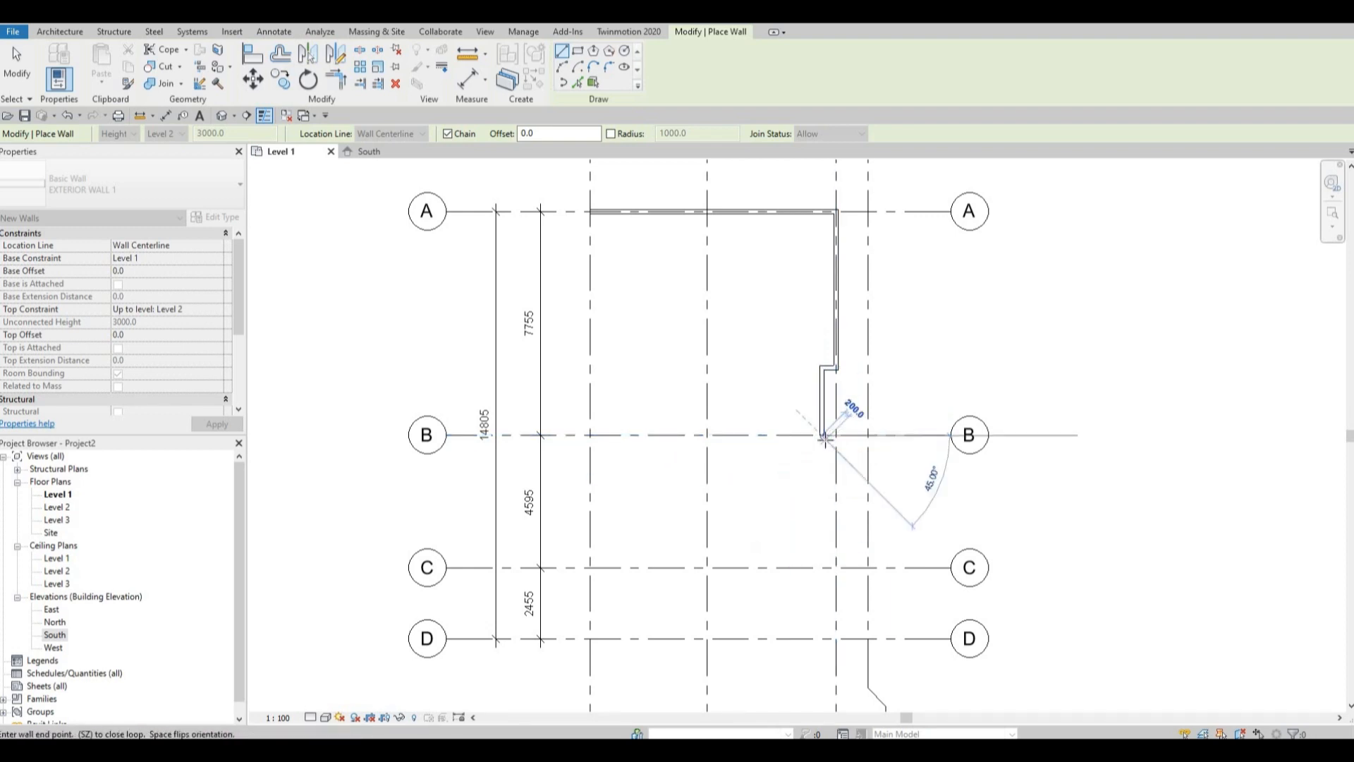
scroll(821, 433, "down", 4)
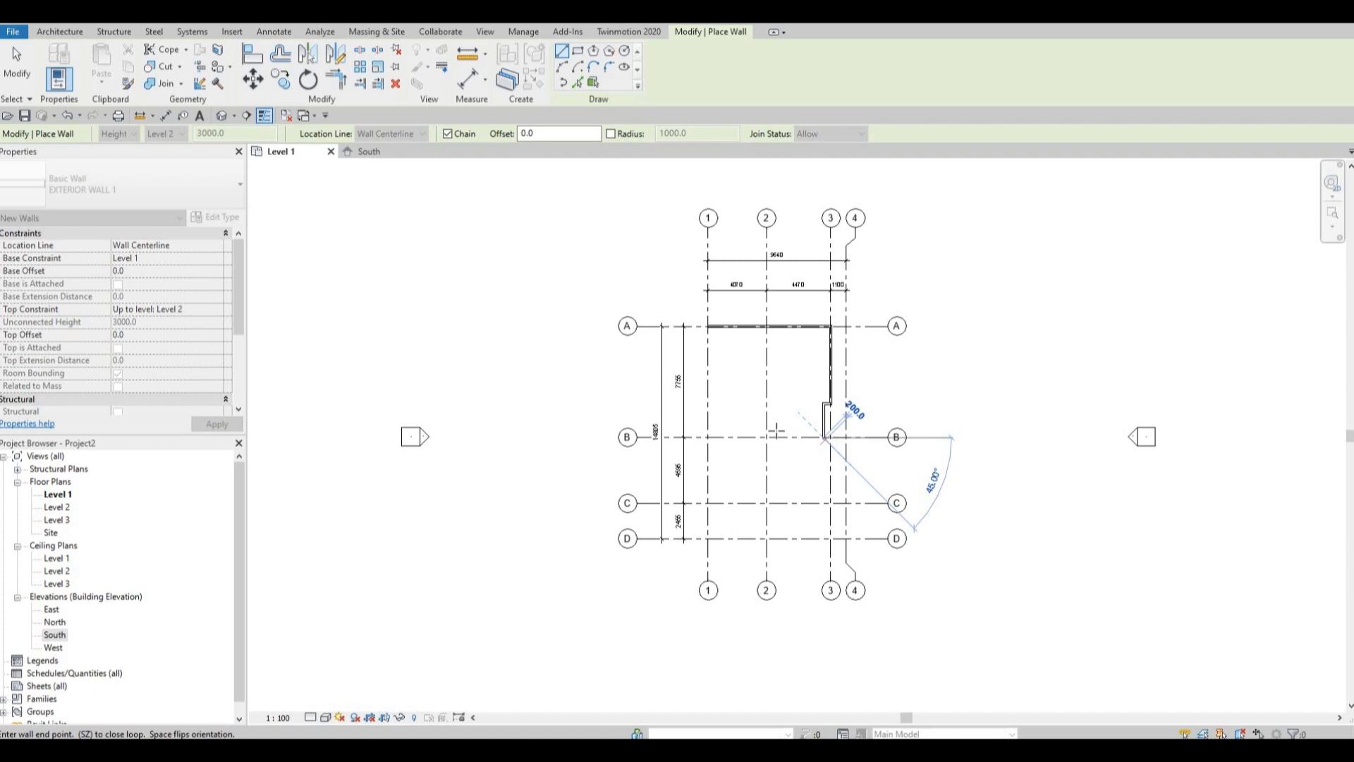
scroll(796, 427, "up", 3)
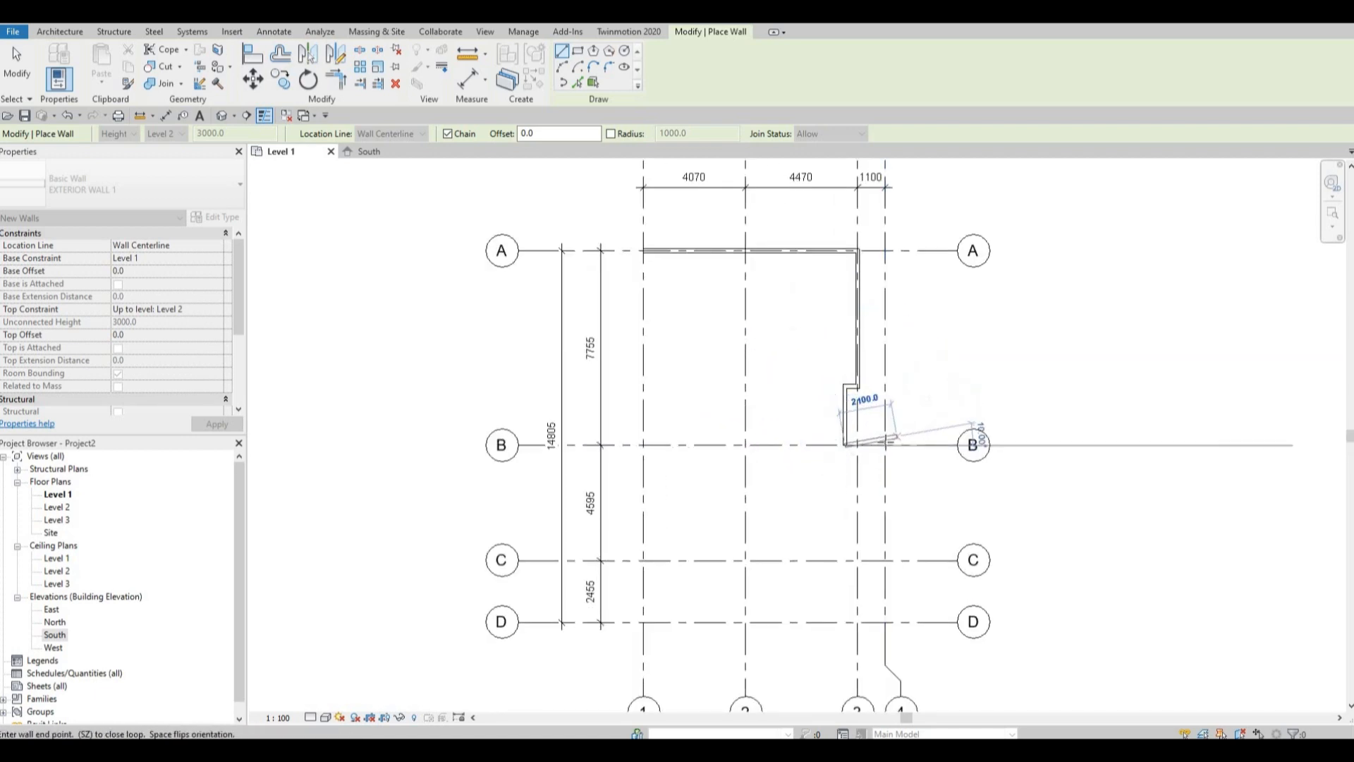
scroll(883, 445, "up", 3)
left_click(883, 446)
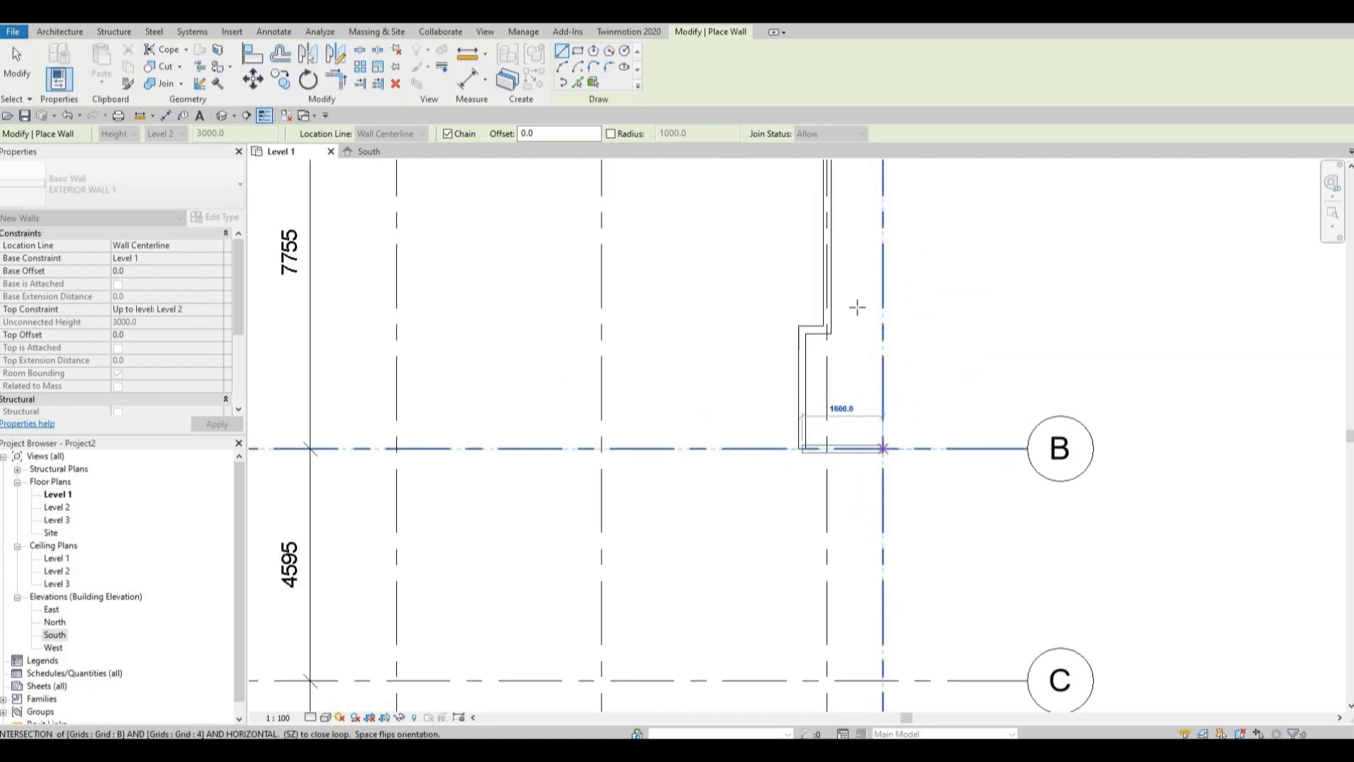
scroll(828, 289, "down", 2)
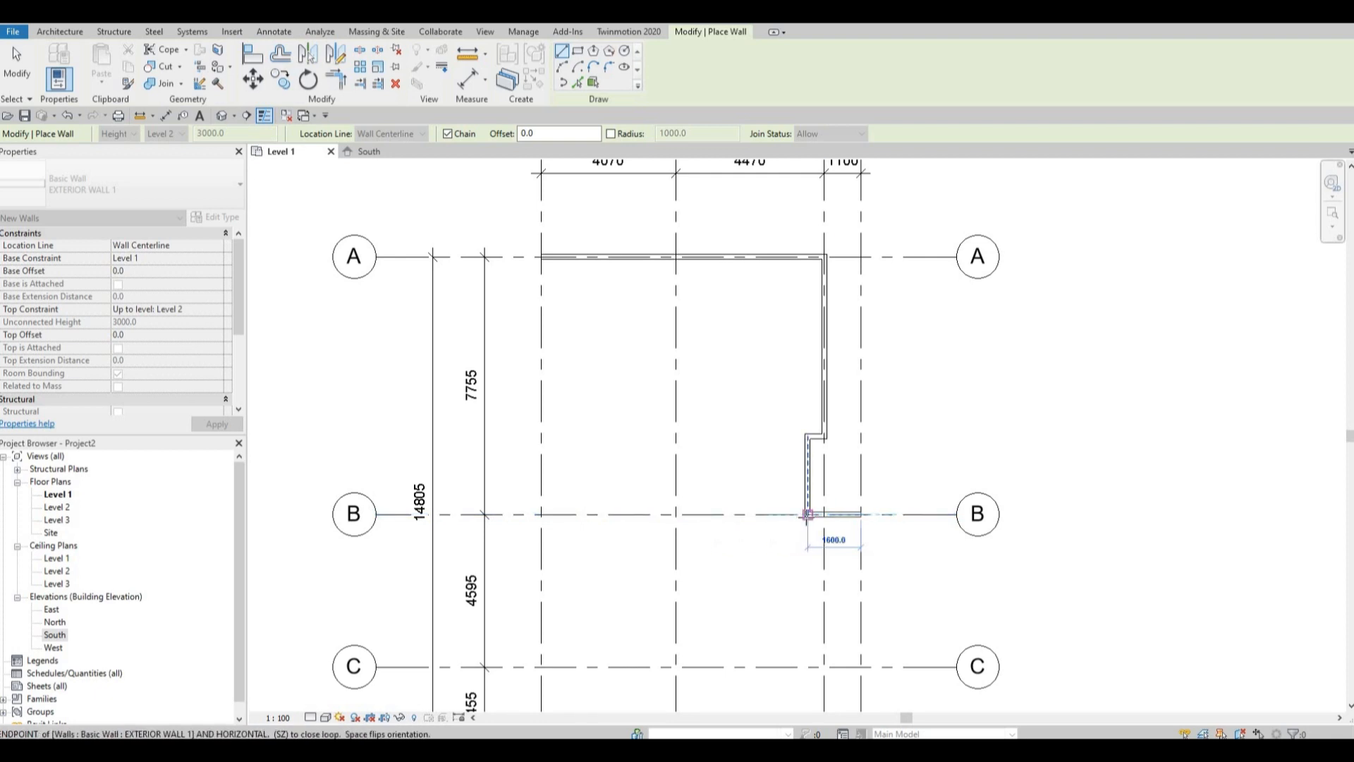
left_click(870, 517)
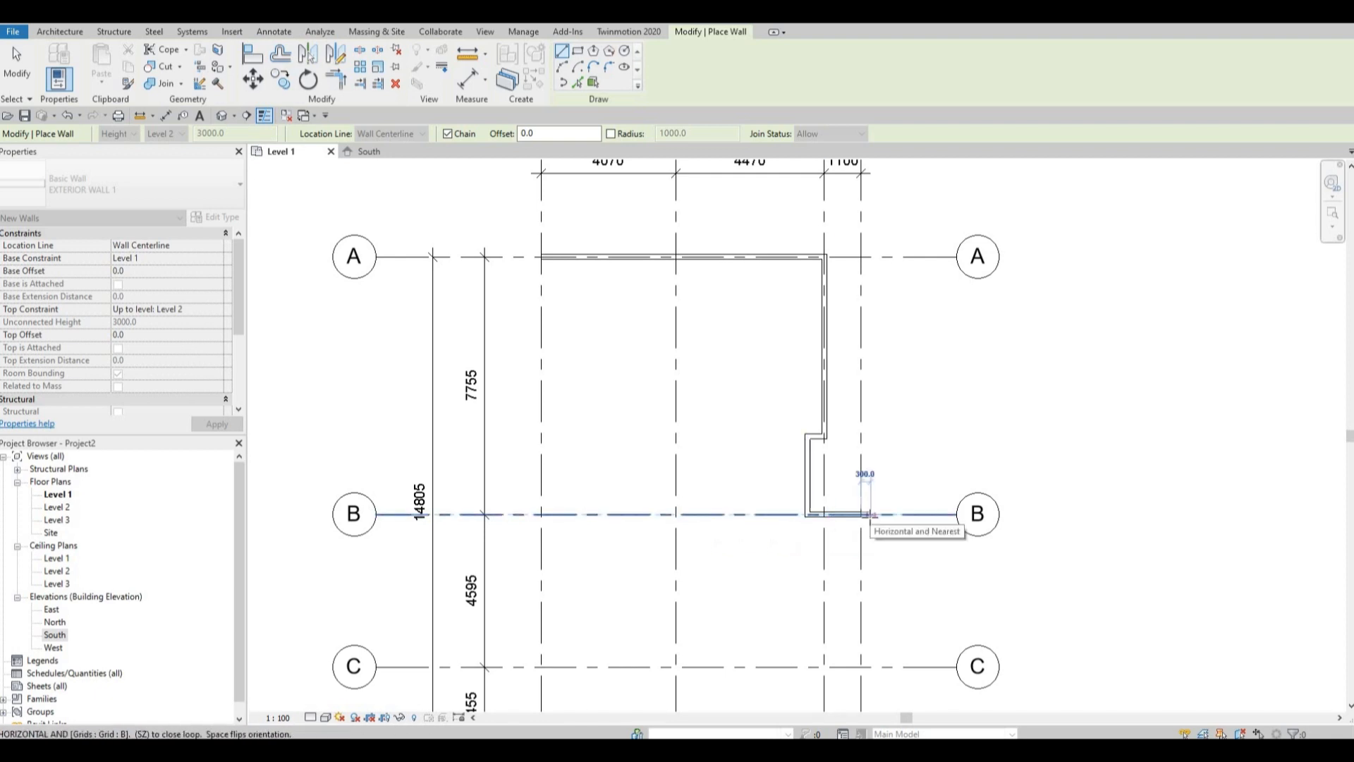
Continue the wall along grid 4 from grid B to grid C.
scroll(866, 511, "down", 2)
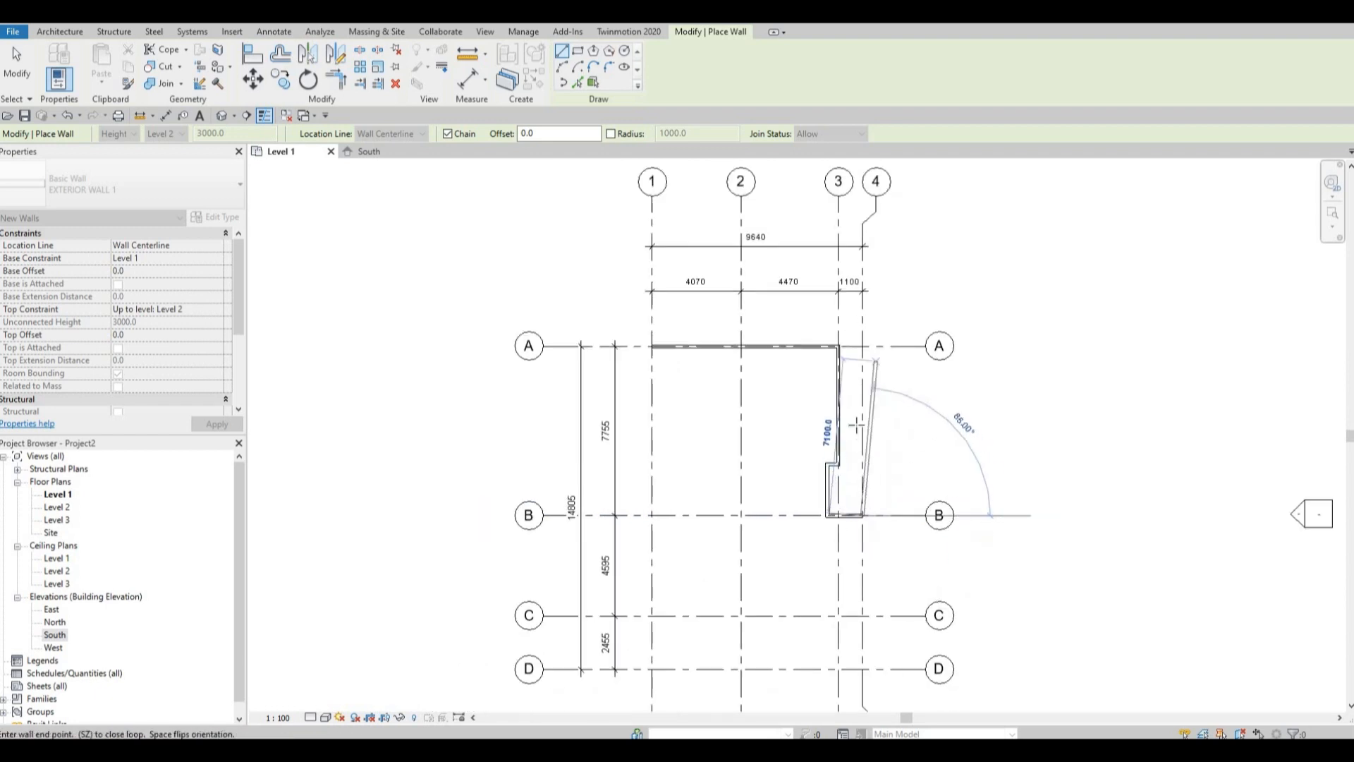
middle_click_drag(883, 469, 907, 367)
scroll(906, 366, "up", 2)
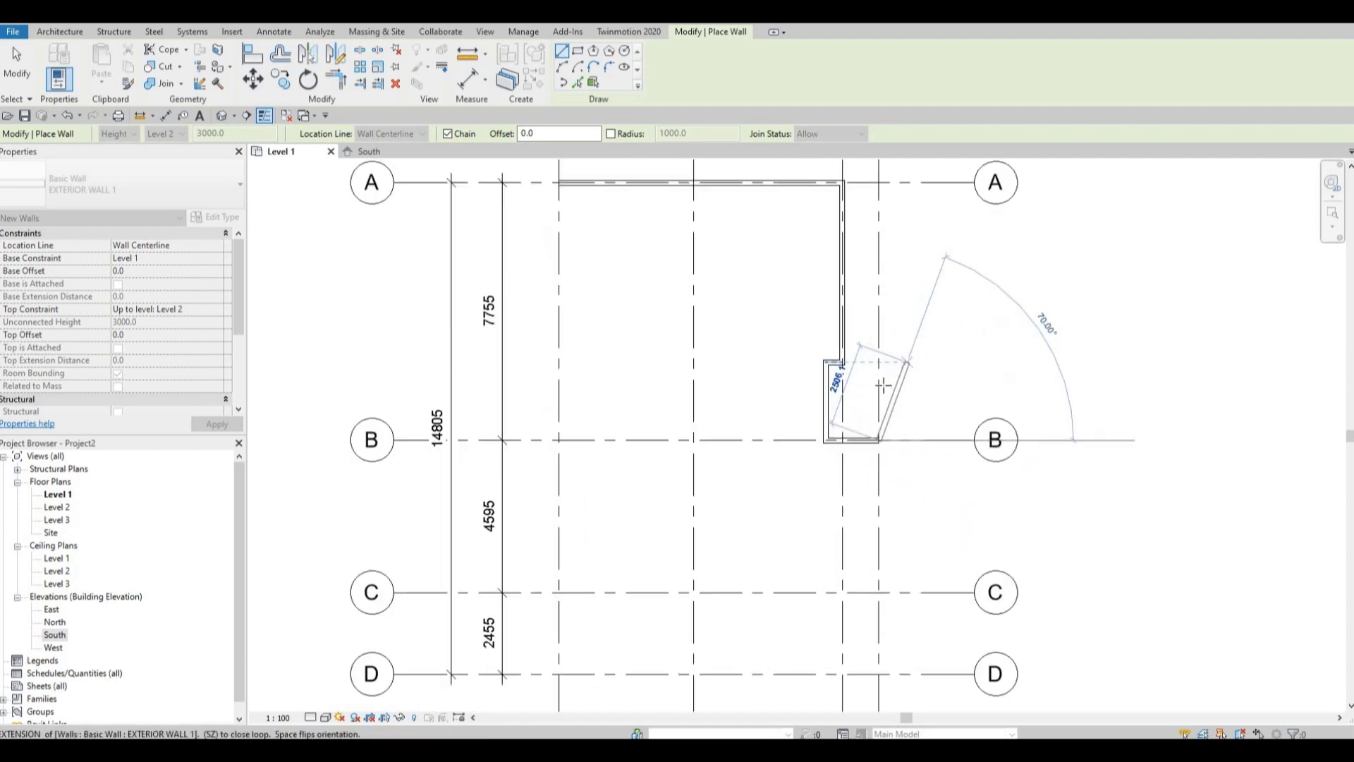
scroll(843, 405, "up", 1)
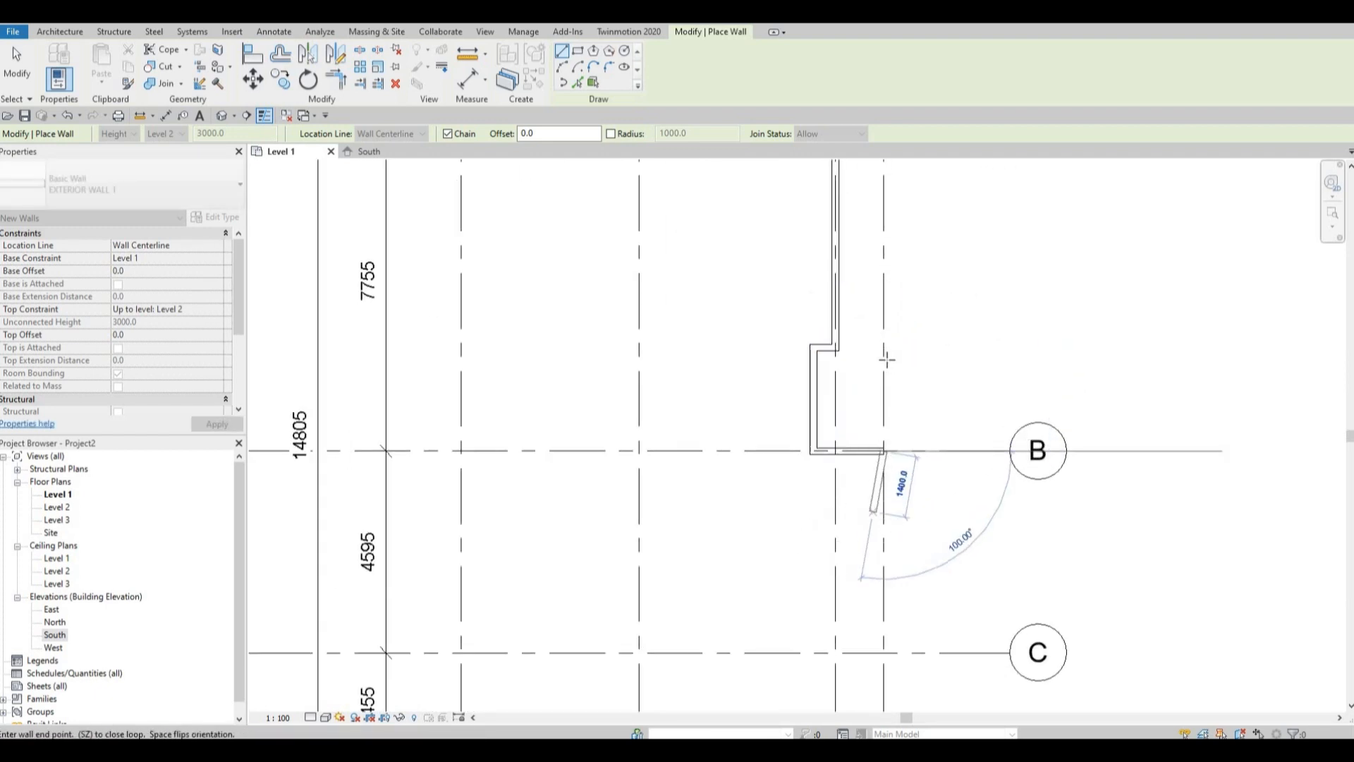
middle_click_drag(899, 591, 908, 443)
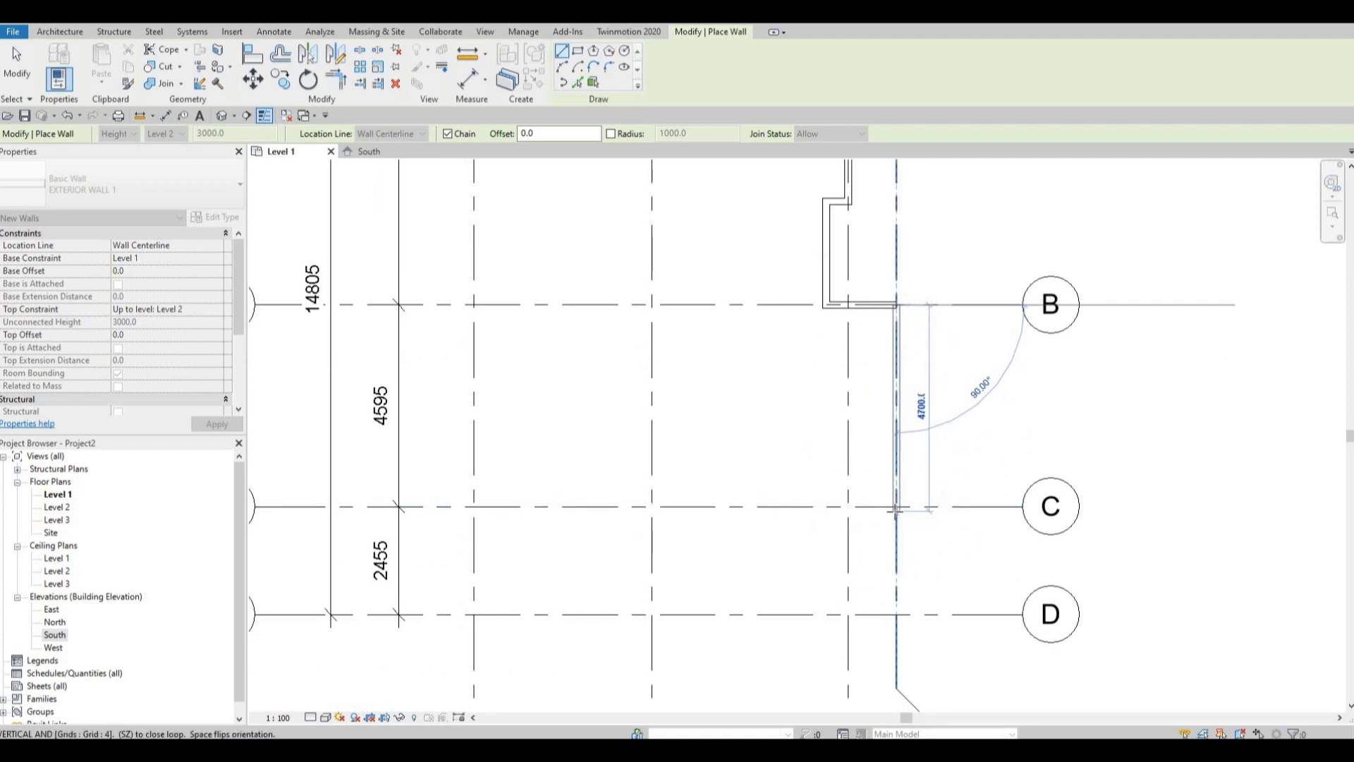
scroll(895, 511, "down", 1)
scroll(895, 507, "down", 2)
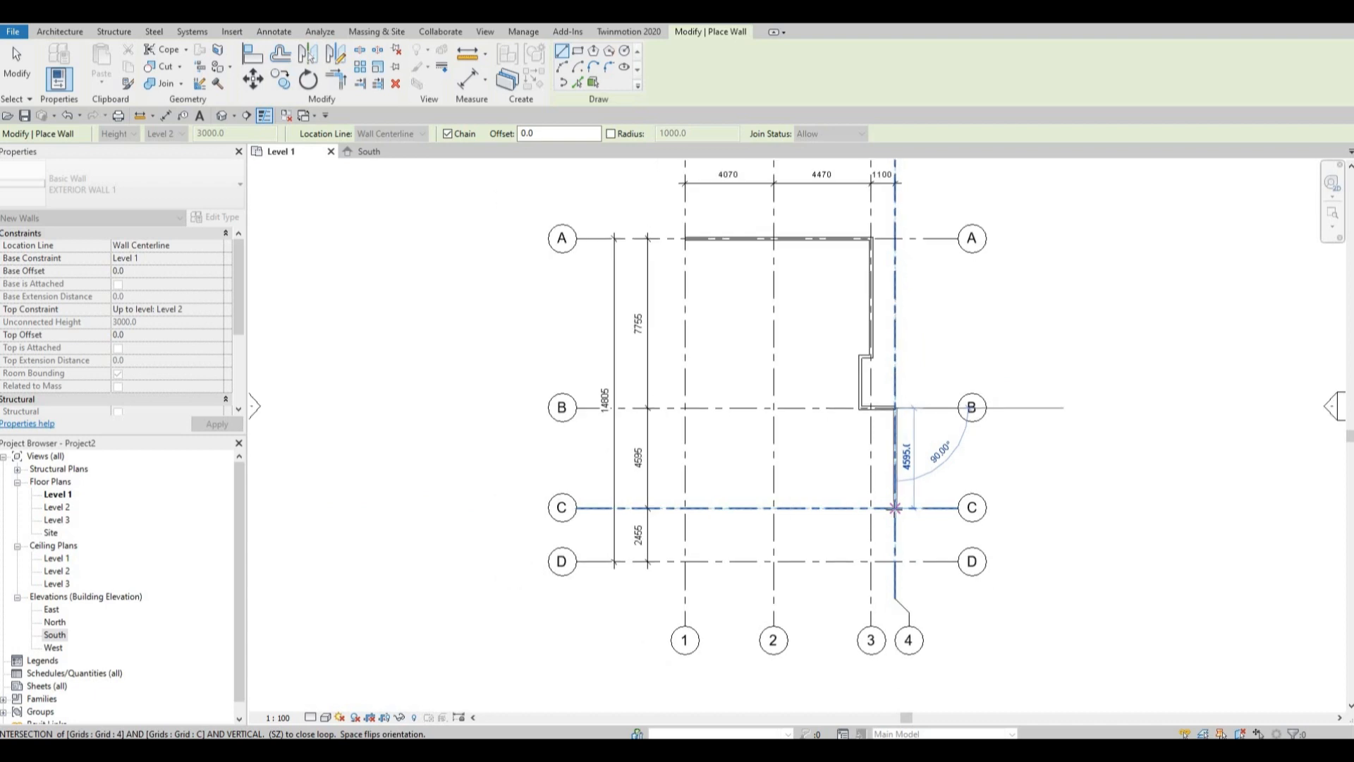
scroll(899, 511, "up", 3)
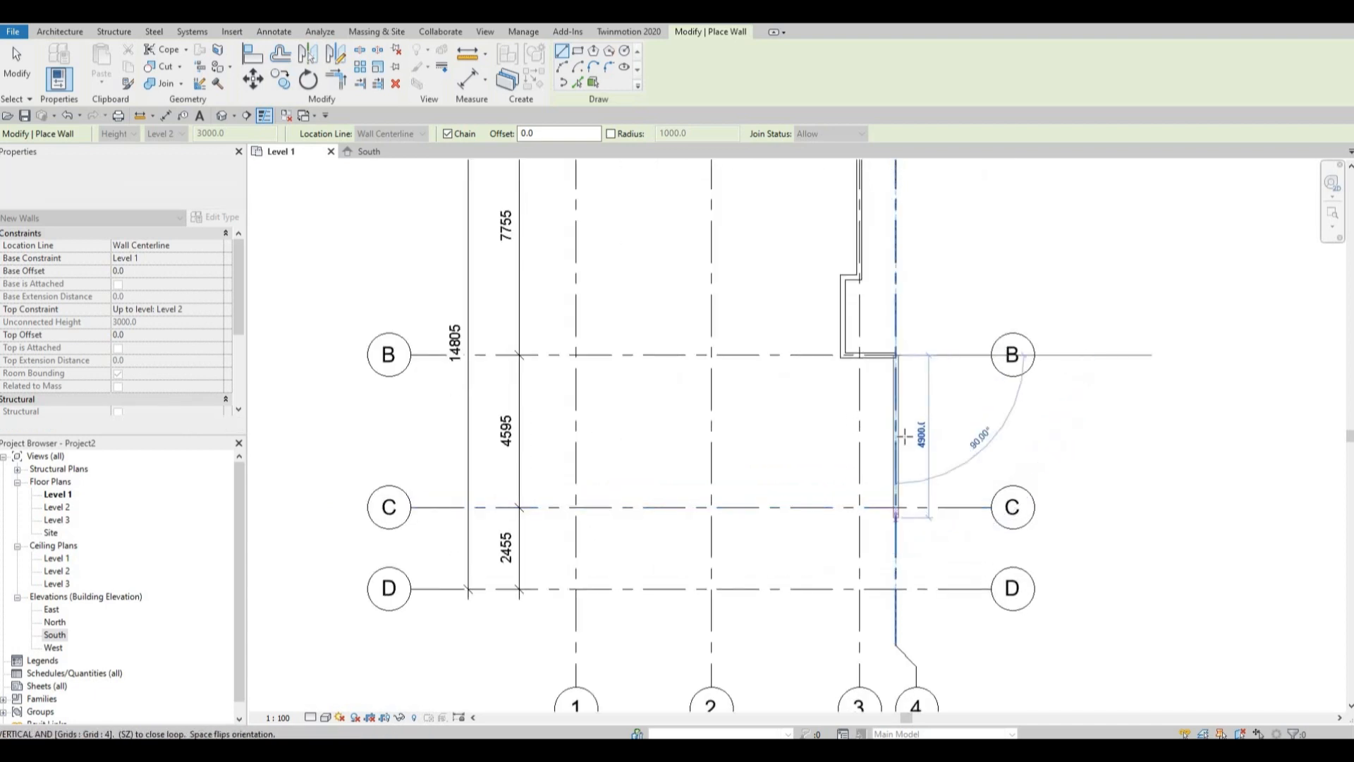
left_click(907, 432)
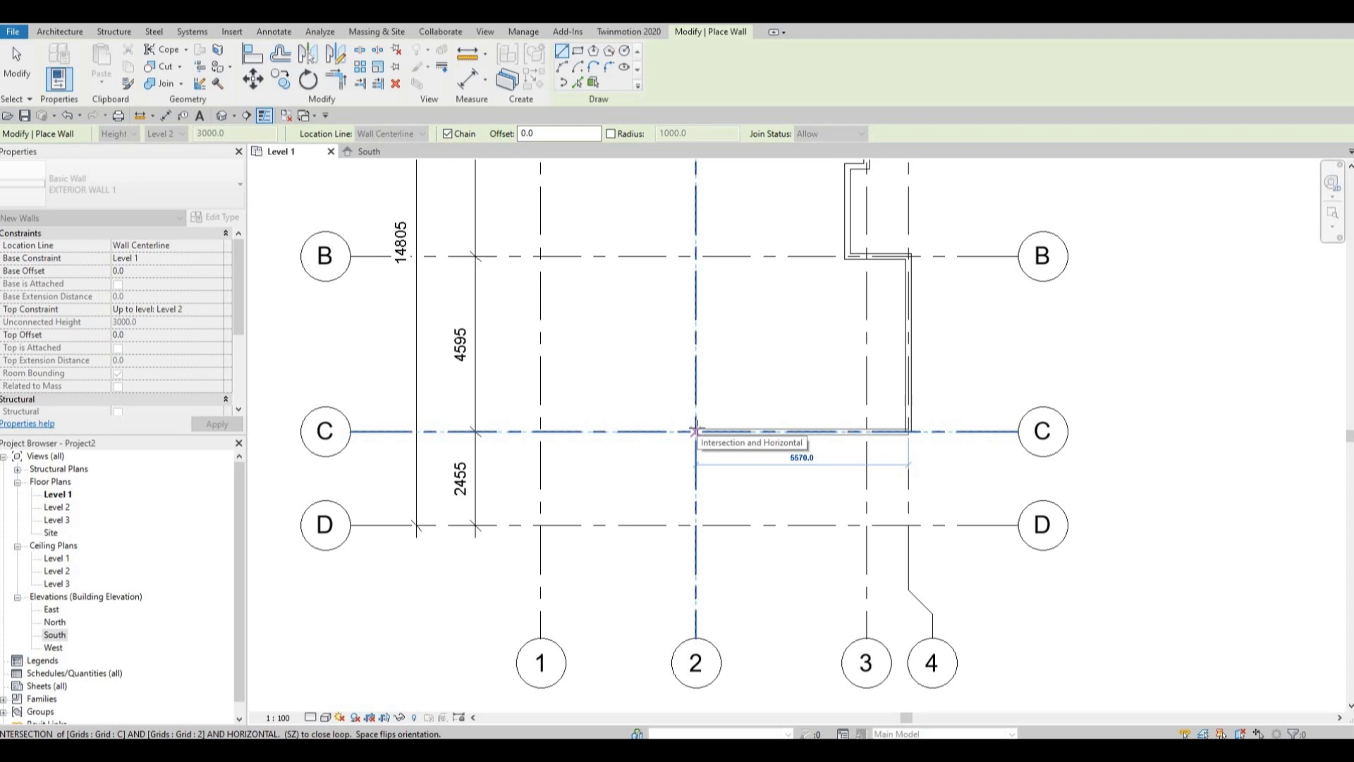
Run the wall along grid C to grid 2, then down grid 2 to grid D, and end the chain.
left_click(695, 431)
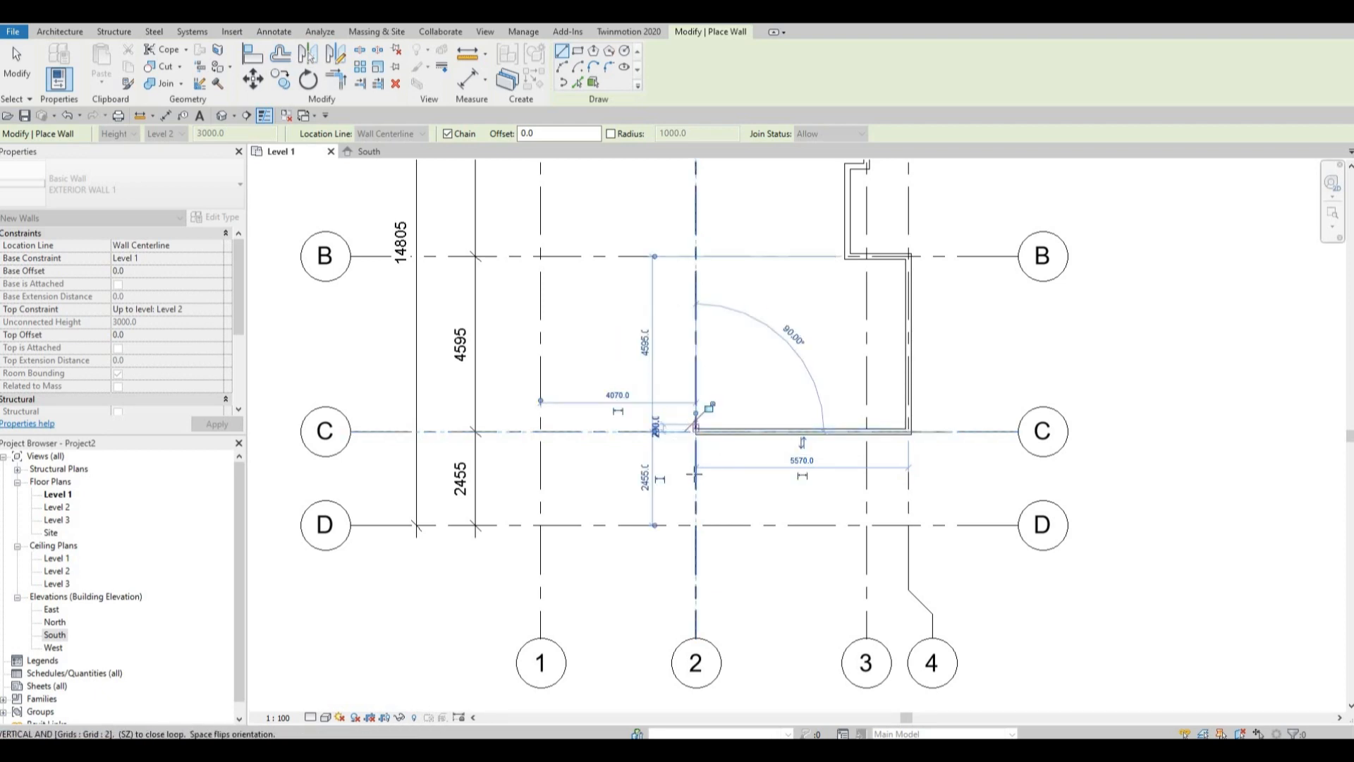
left_click(695, 526)
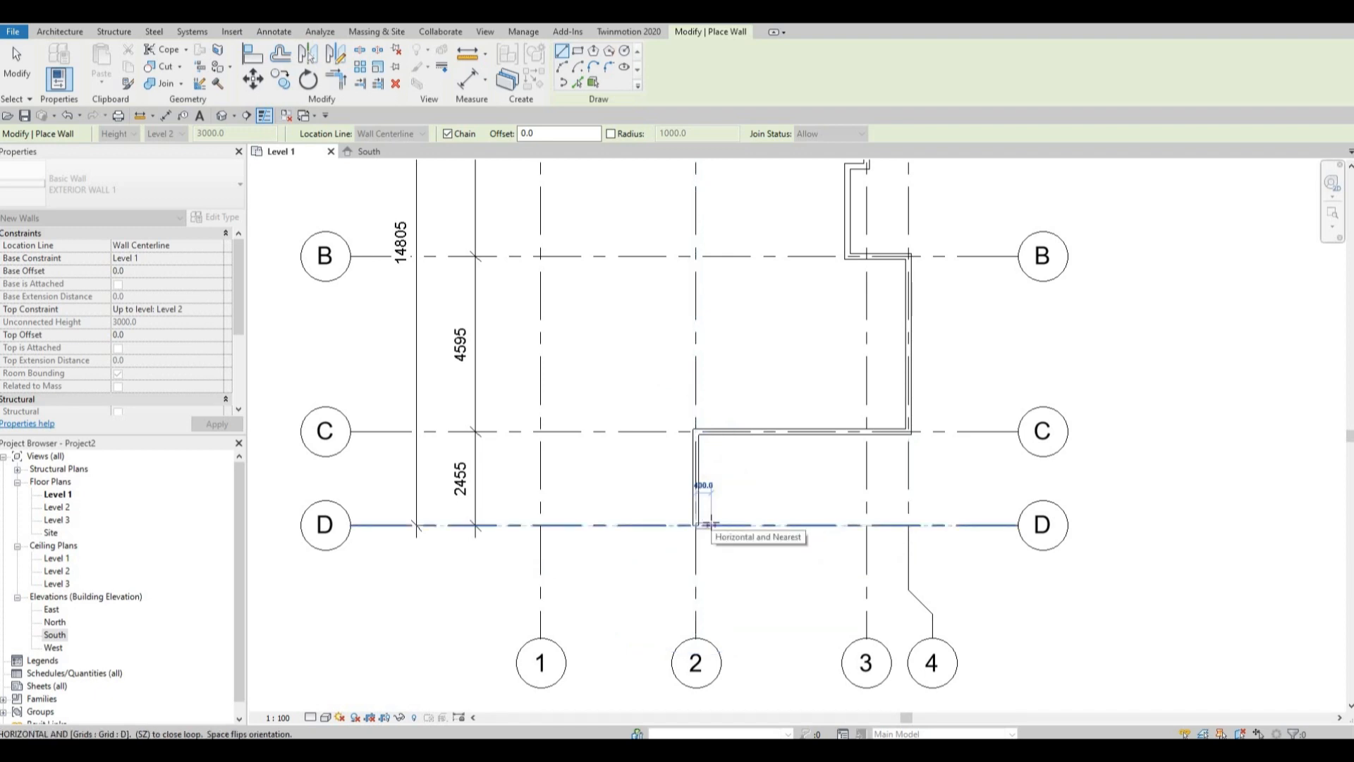
key("Escape")
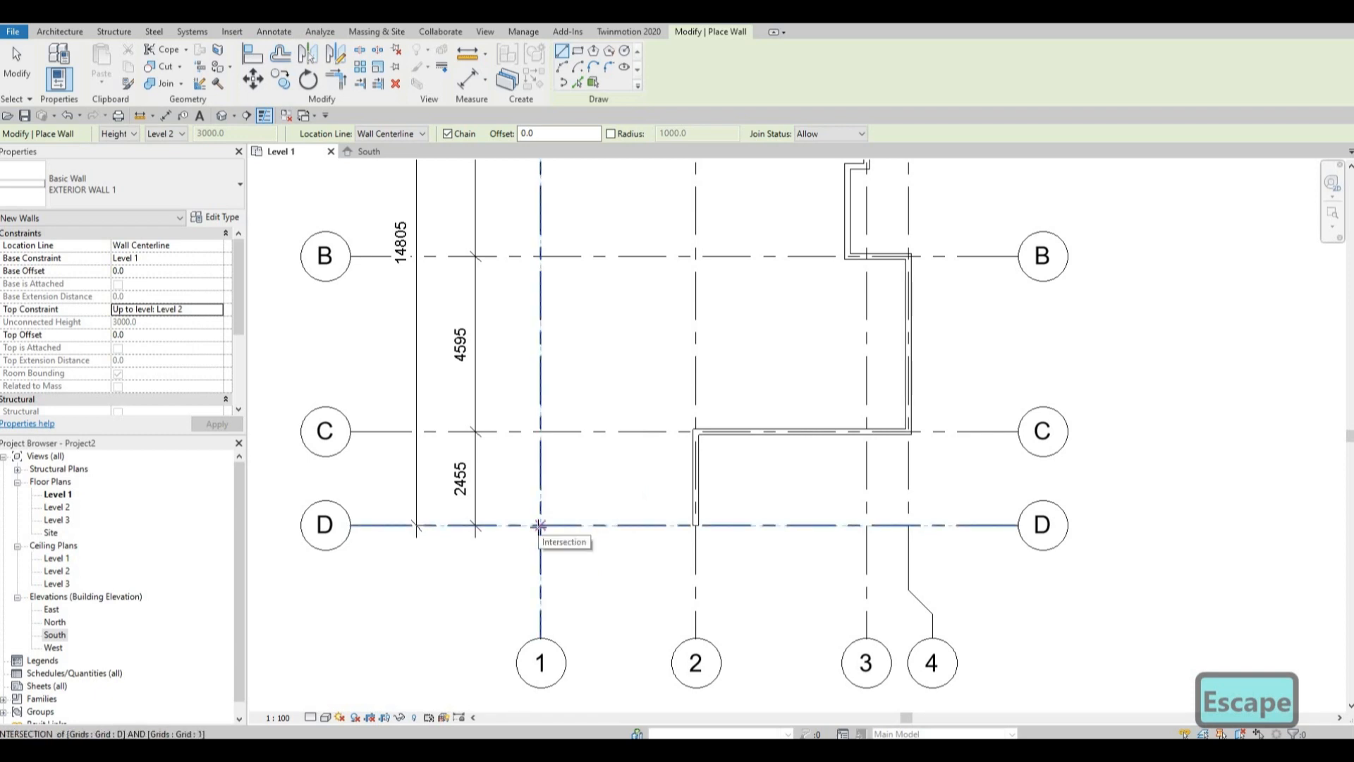
Draw a wall along grid 1 from grid D up to the end of the grid A wall, and end the chain.
left_click(539, 526)
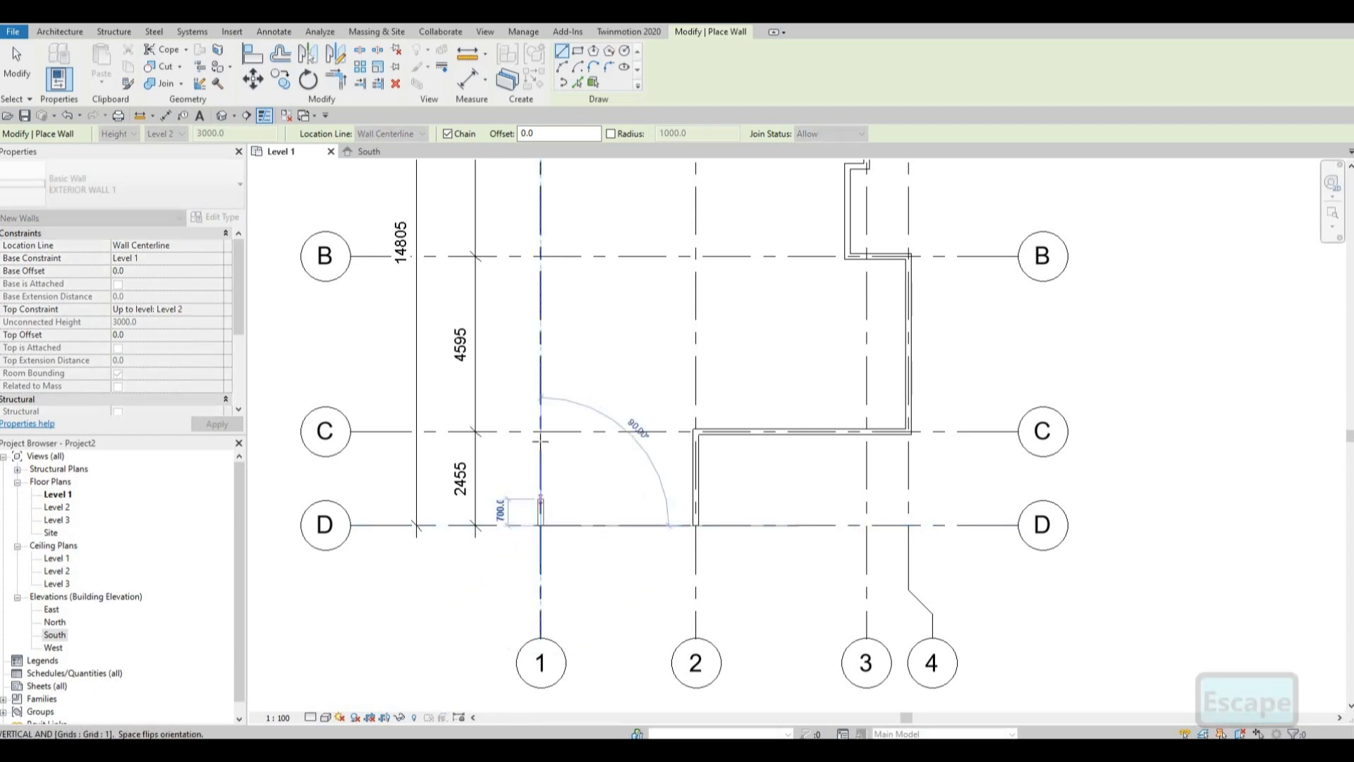
middle_click_drag(560, 465, 561, 596)
scroll(536, 336, "down", 1)
middle_click_drag(535, 335, 536, 406)
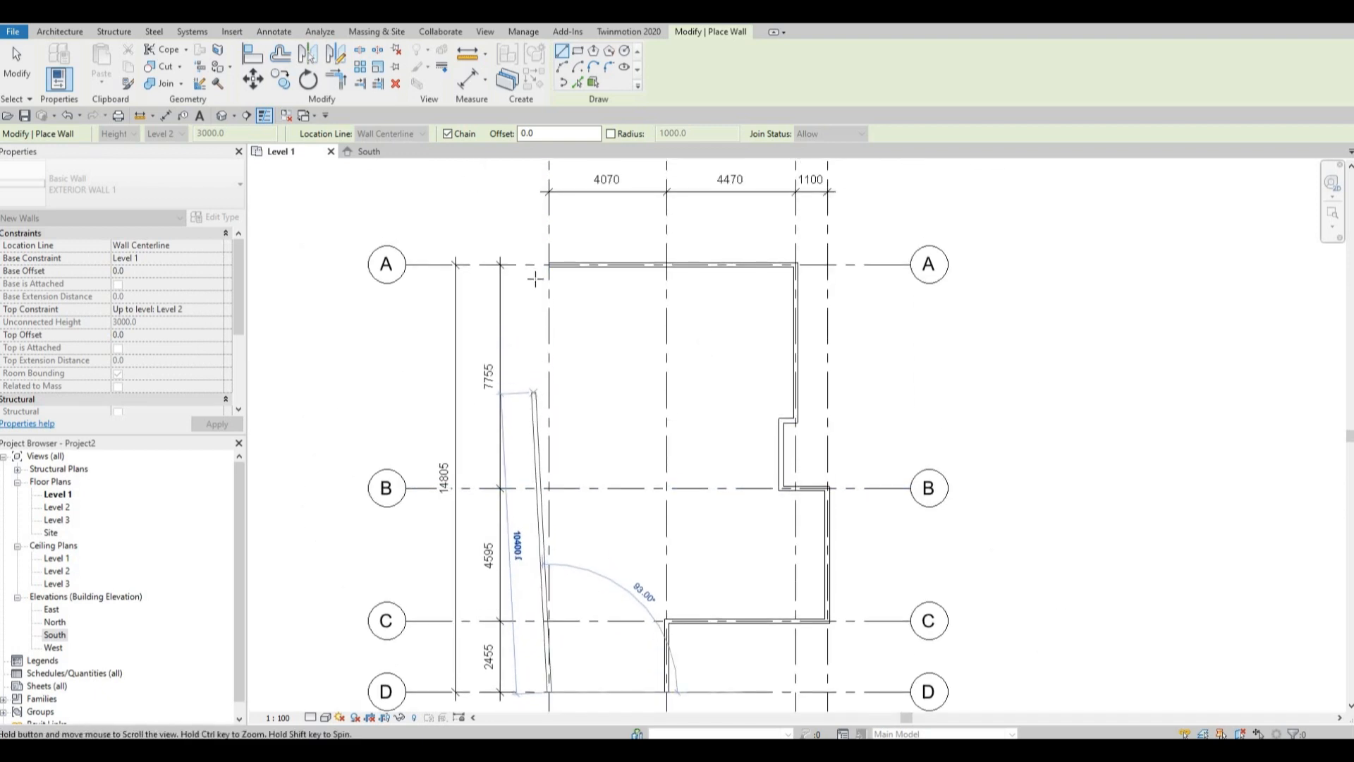
scroll(547, 272, "up", 2)
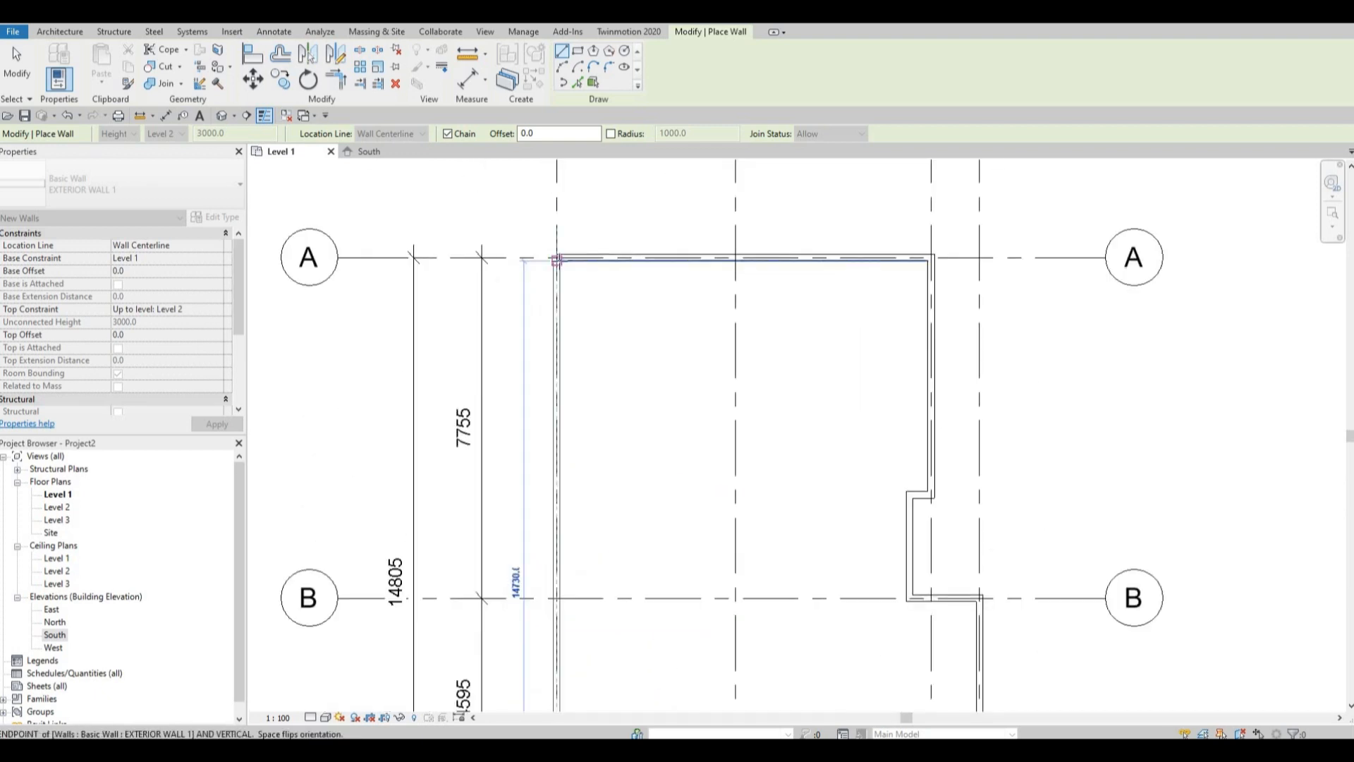
left_click(556, 258)
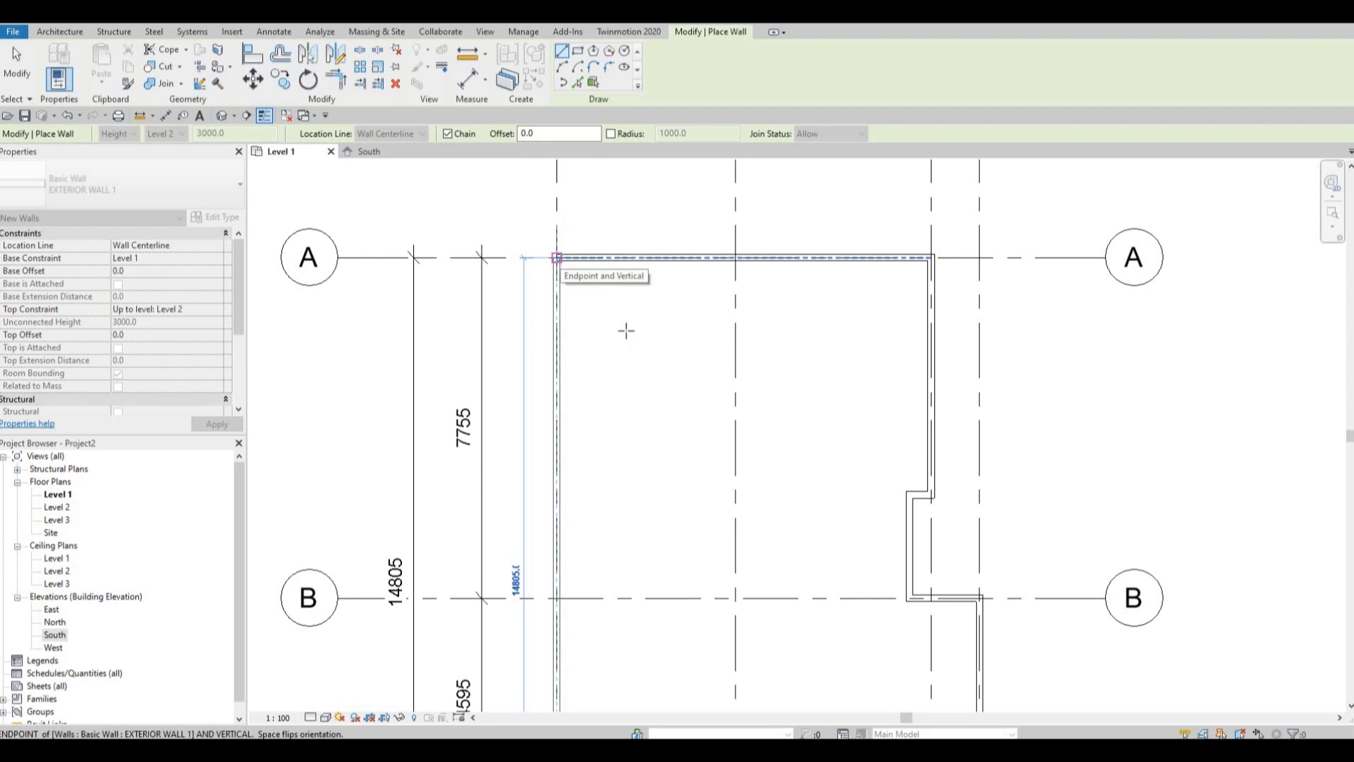
scroll(737, 517, "down", 2)
middle_click_drag(737, 516, 739, 471)
key("Escape")
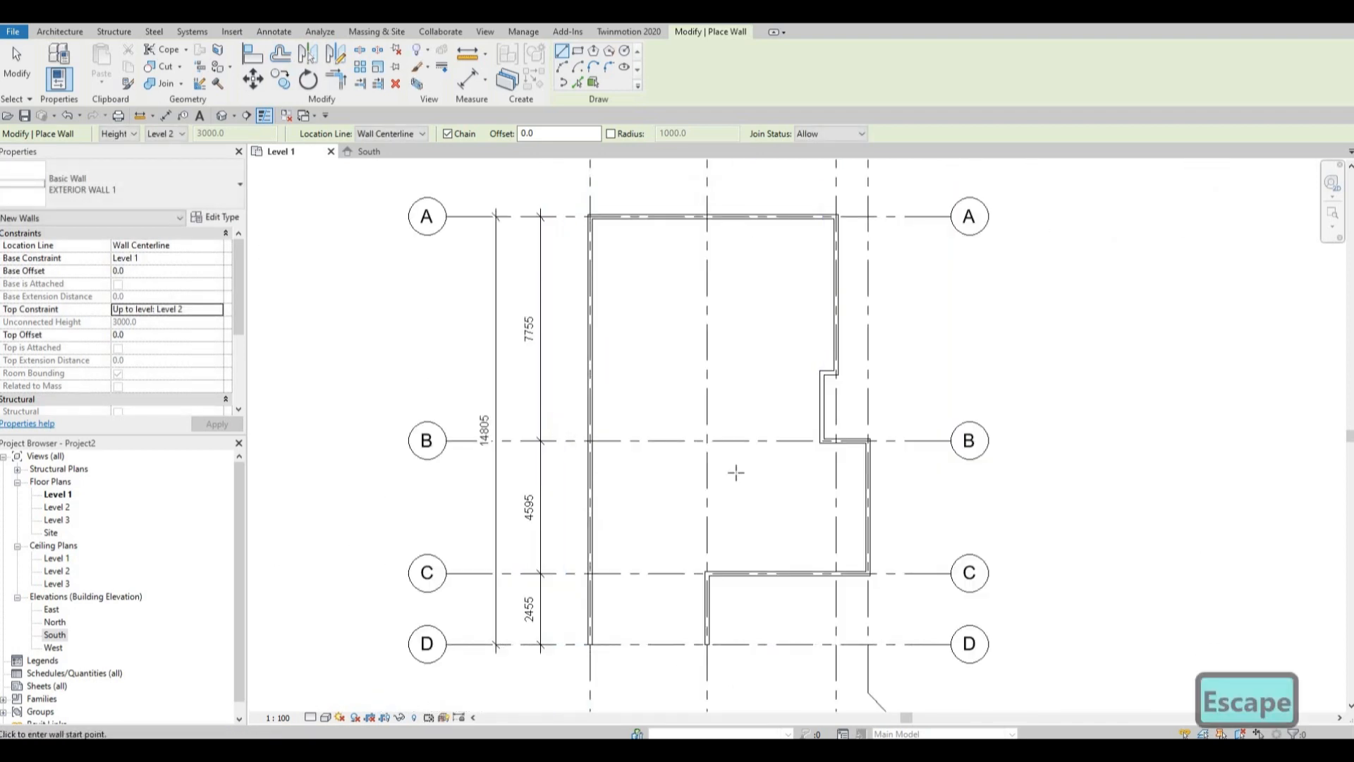
Draw a wall along grid B from the grid 1 wall to grid 2, and end the chain.
scroll(735, 473, "up", 1)
scroll(734, 474, "down", 1)
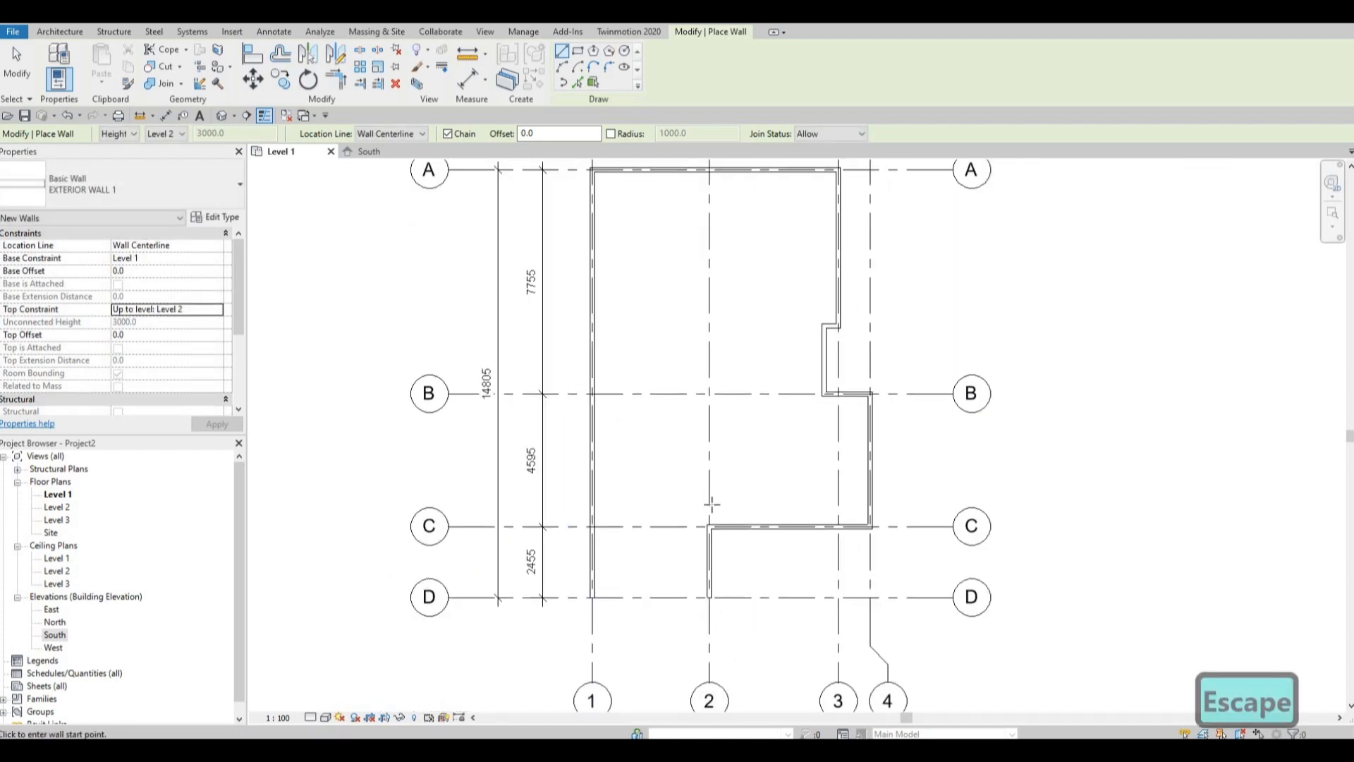
scroll(708, 493, "up", 2)
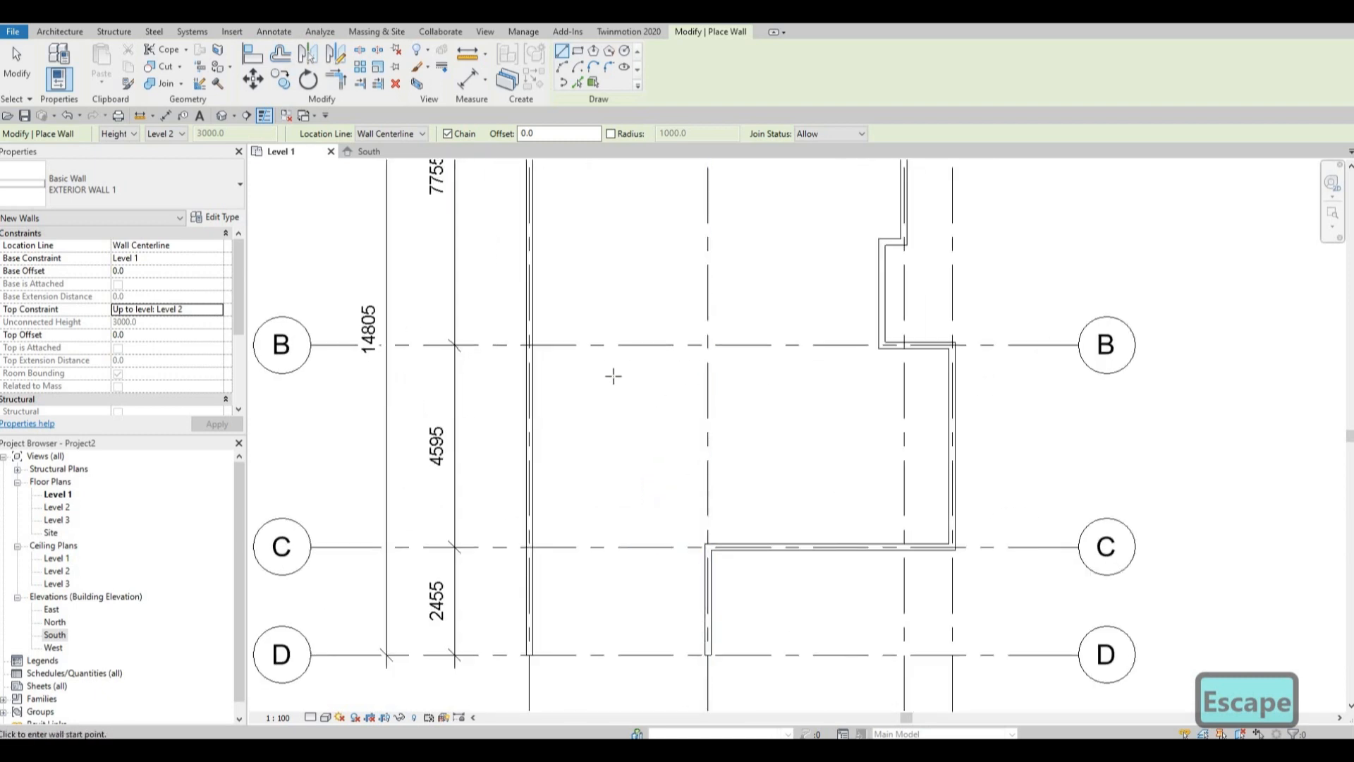
scroll(562, 357, "down", 1)
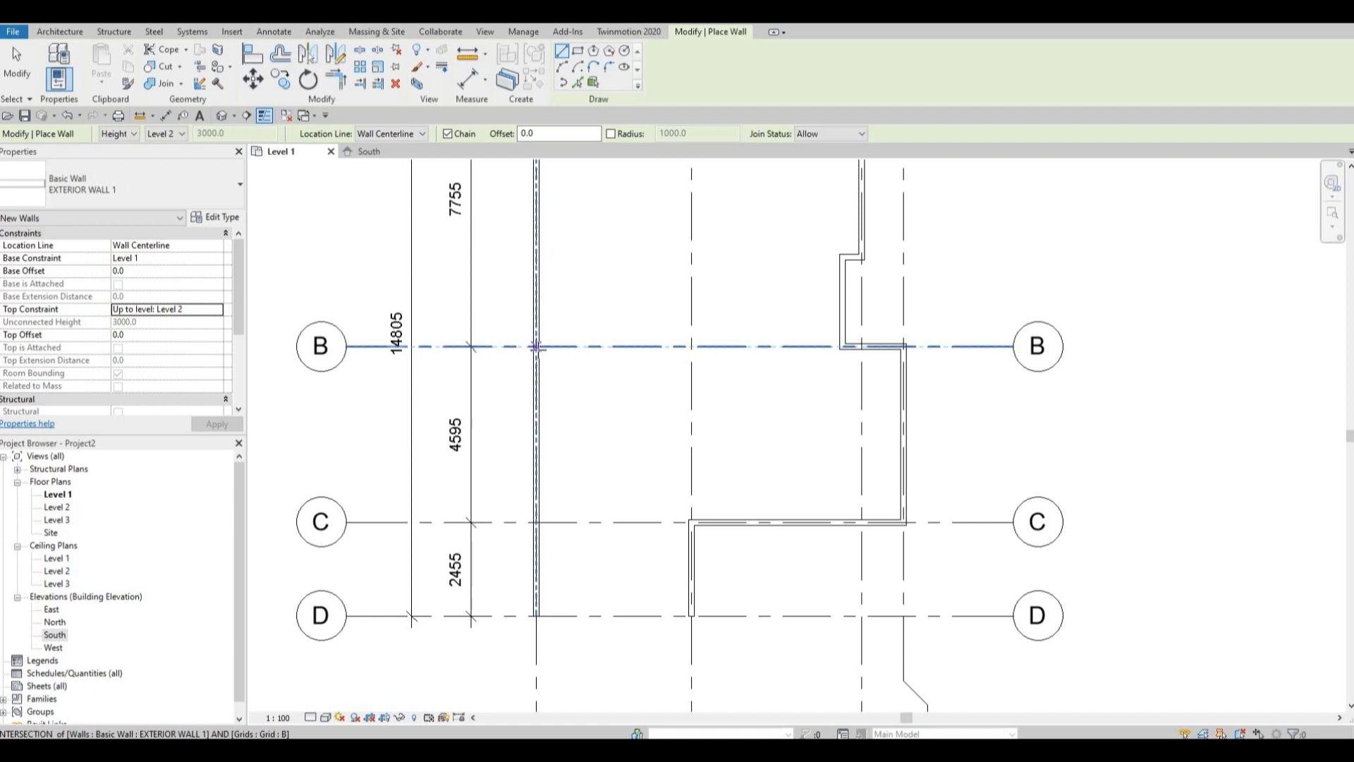
left_click(537, 346)
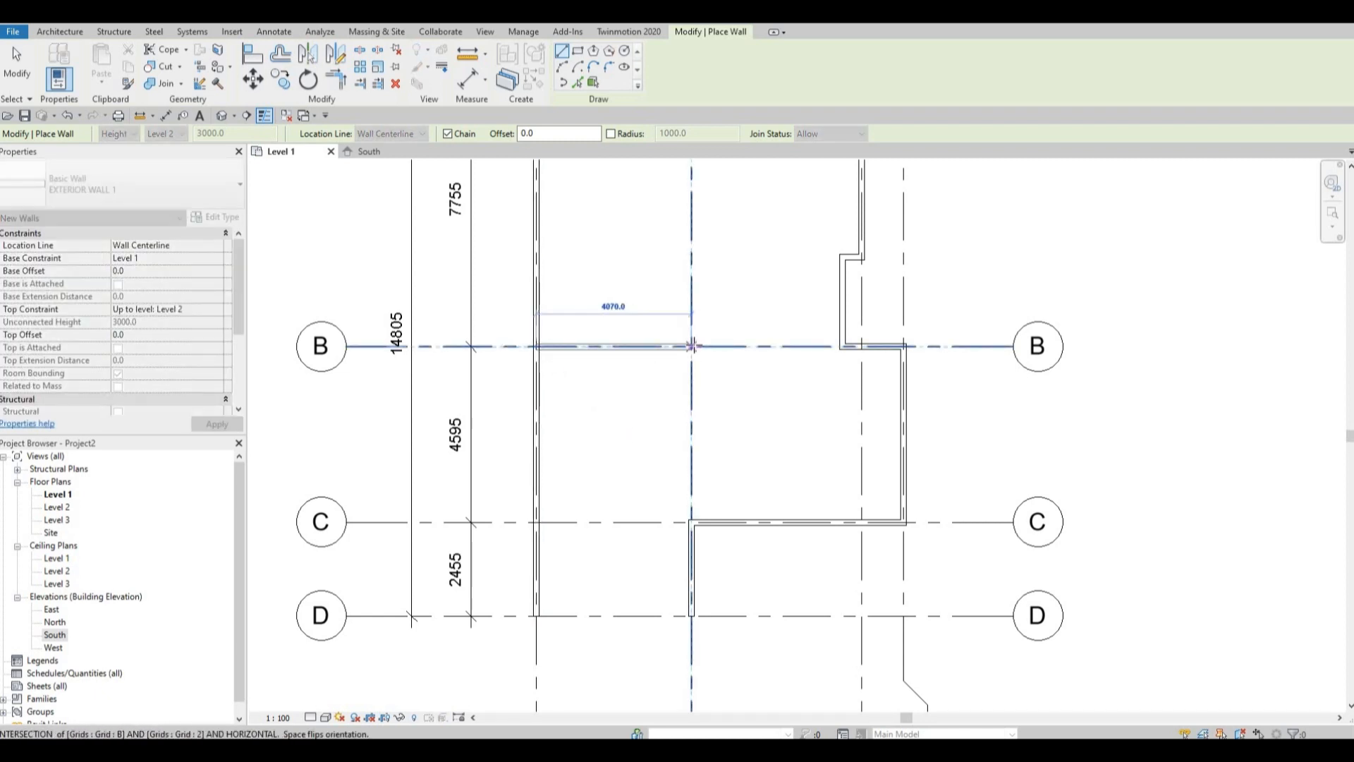
scroll(693, 345, "down", 1)
left_click(693, 345)
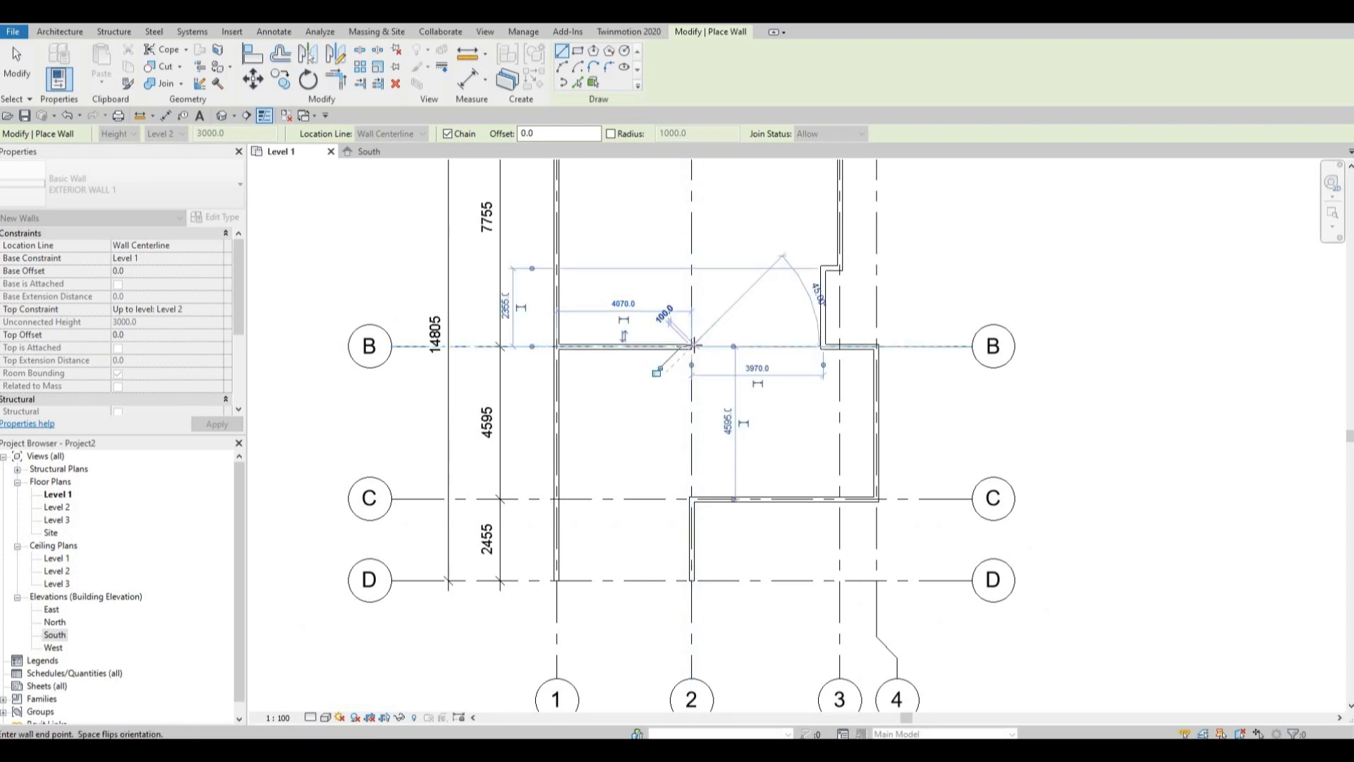
key("Escape")
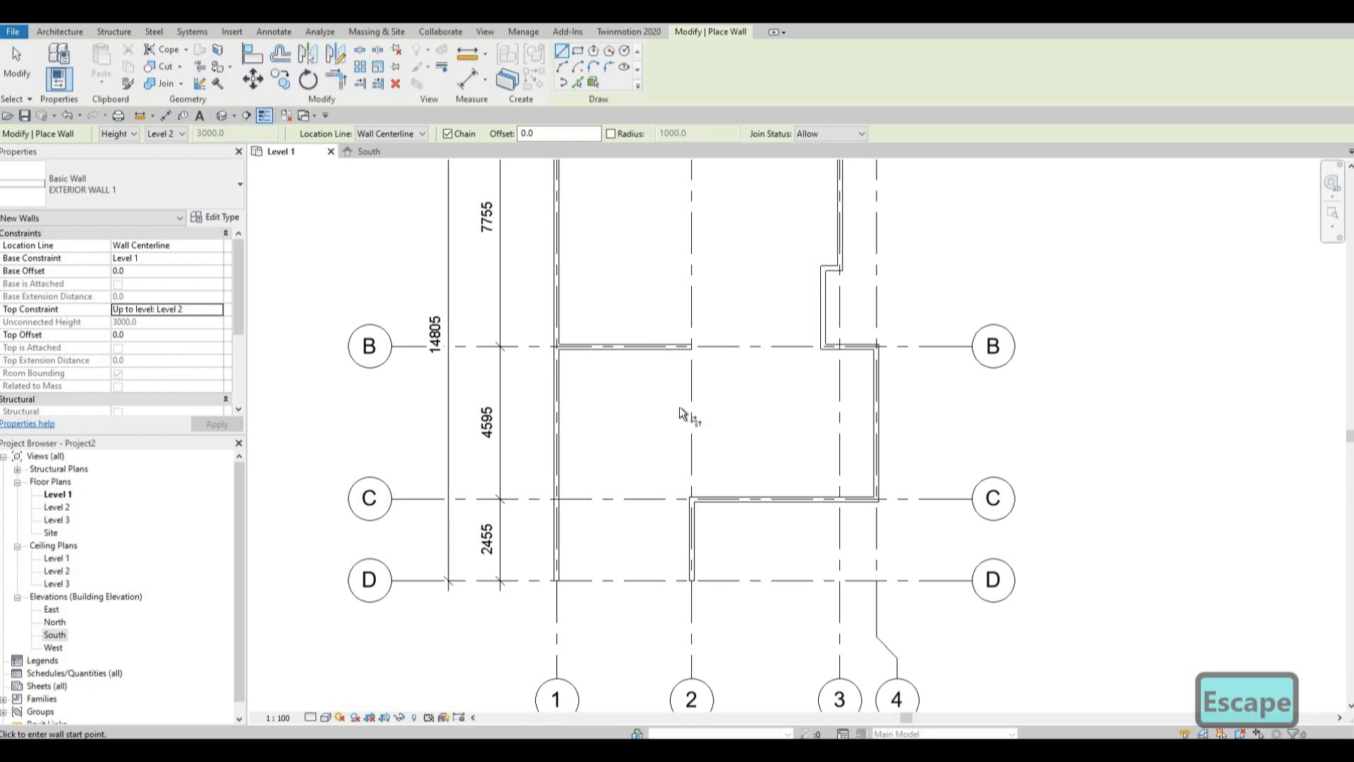
Trim/extend the grid B wall and the grid 2 wall so they meet in a corner at grids B and 2.
key("Escape")
key("t")
key("r")
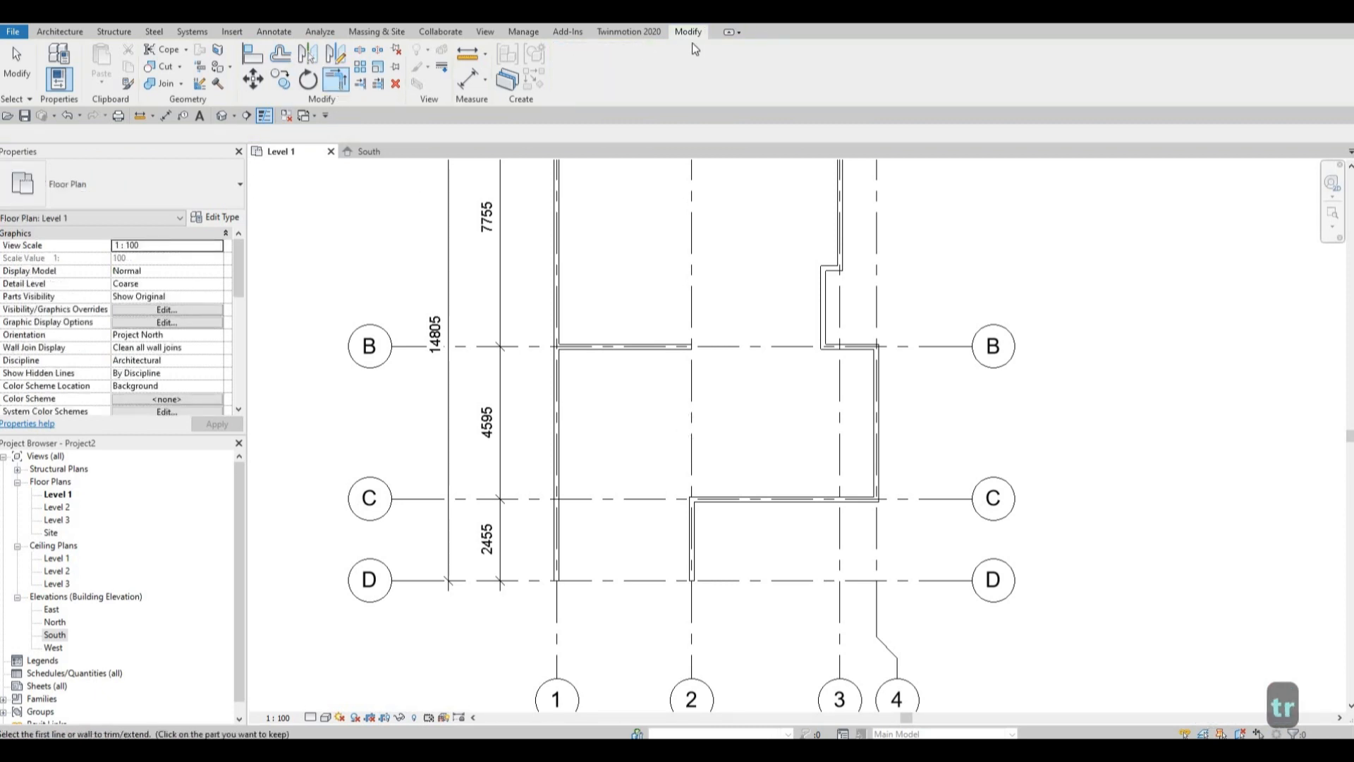
left_click(665, 347)
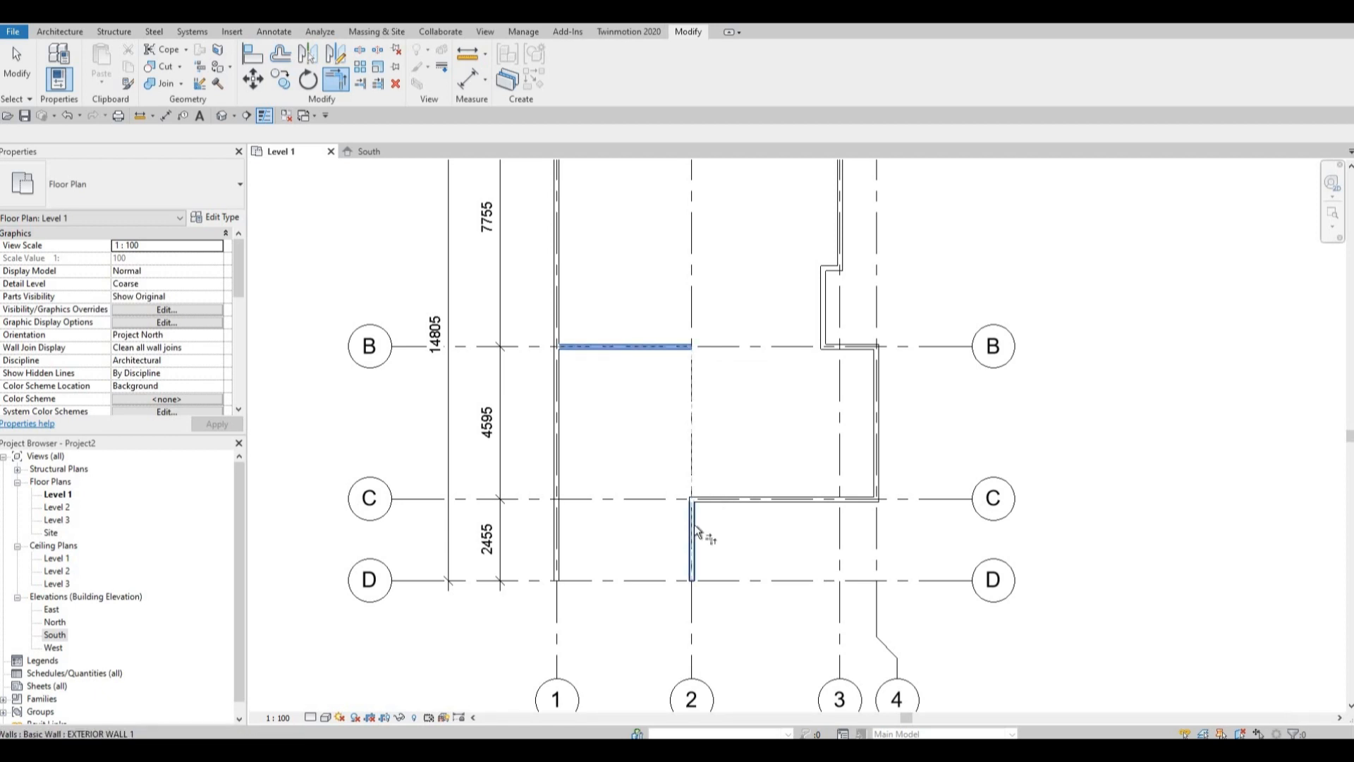
left_click(692, 522)
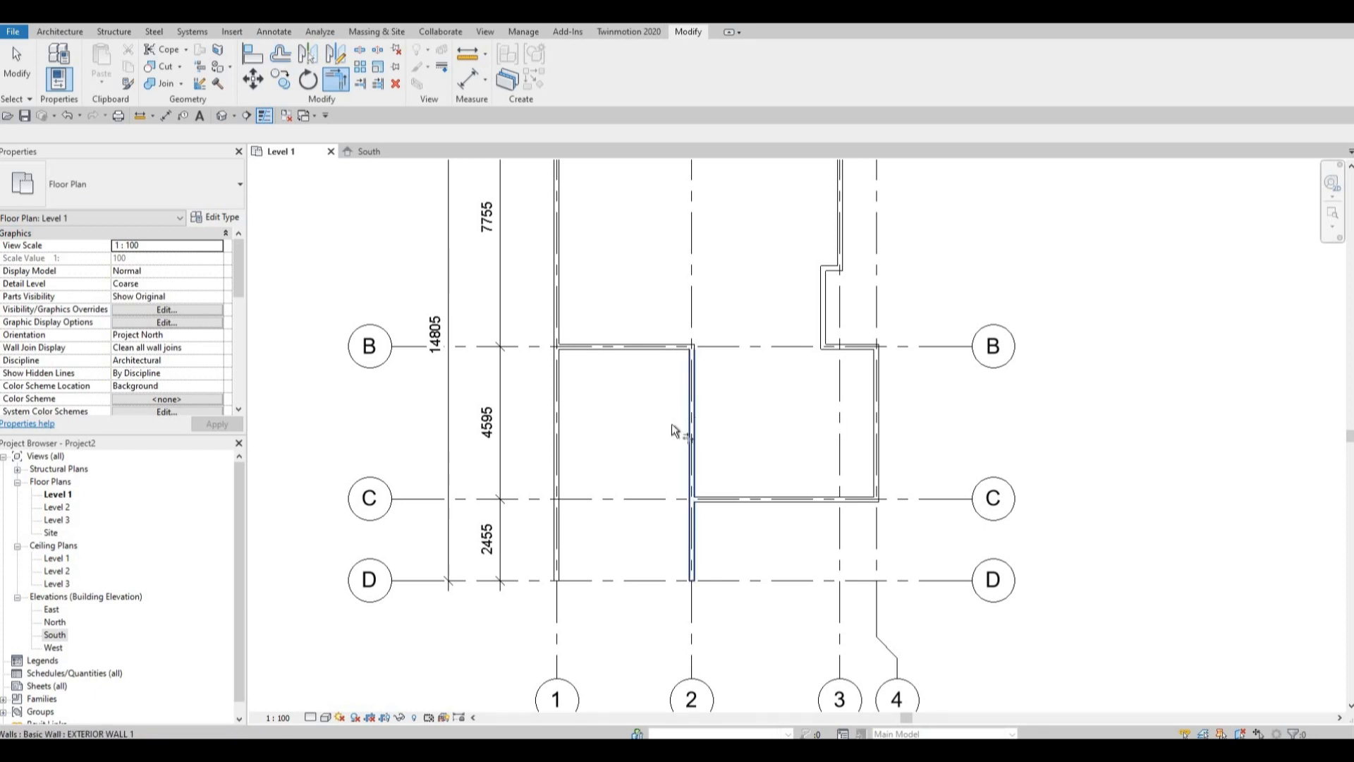
middle_click_drag(674, 454, 672, 459)
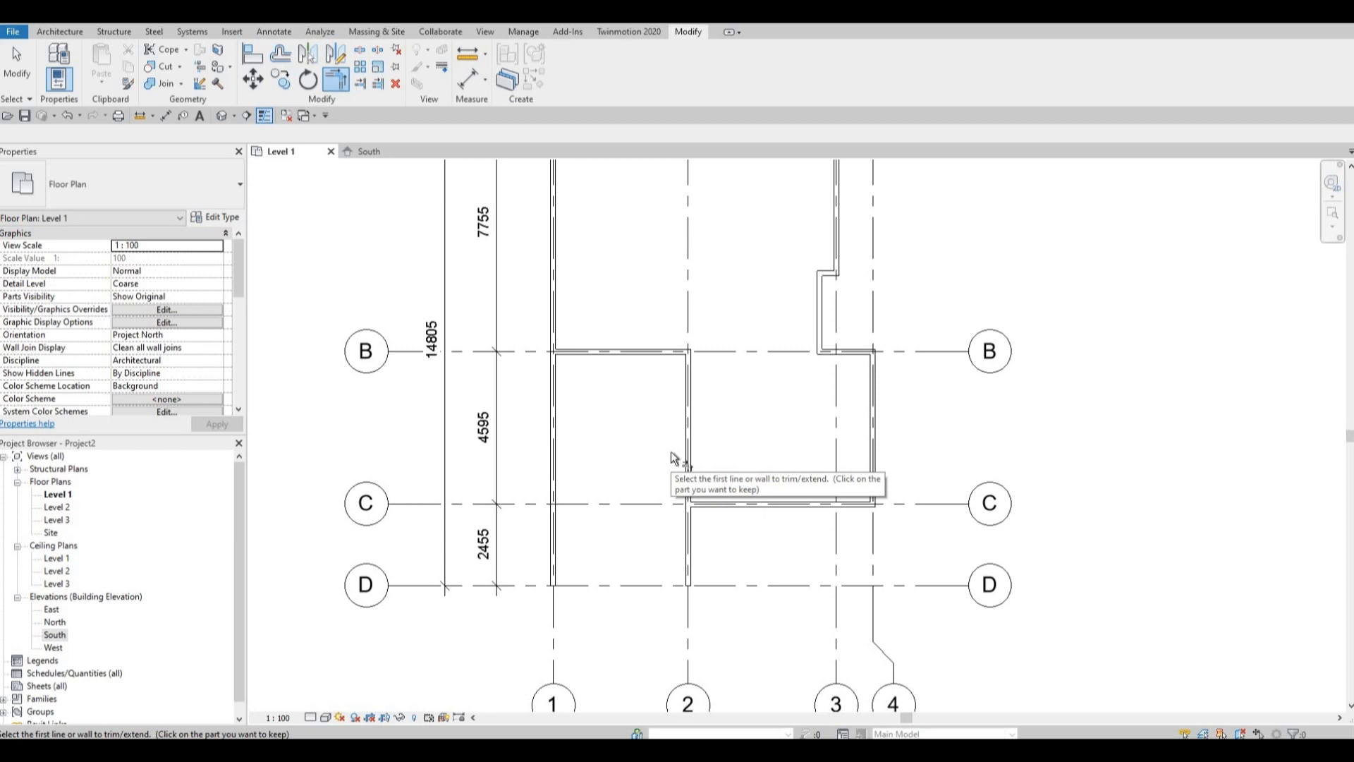
key("Escape")
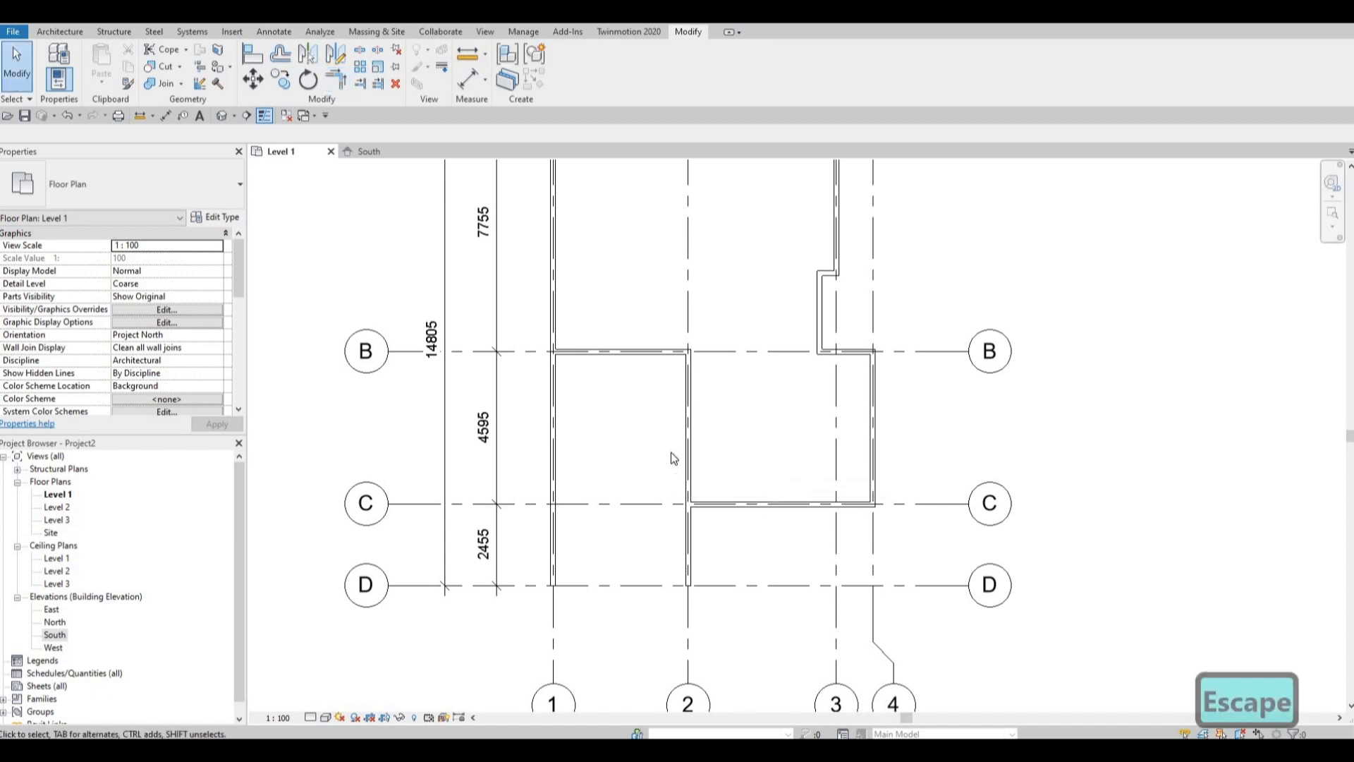
key("Escape")
Move the vertical wall on grid 2 so that it stands 6370 mm from the grid 1 wall.
middle_click_drag(737, 462, 737, 488)
key("F1")
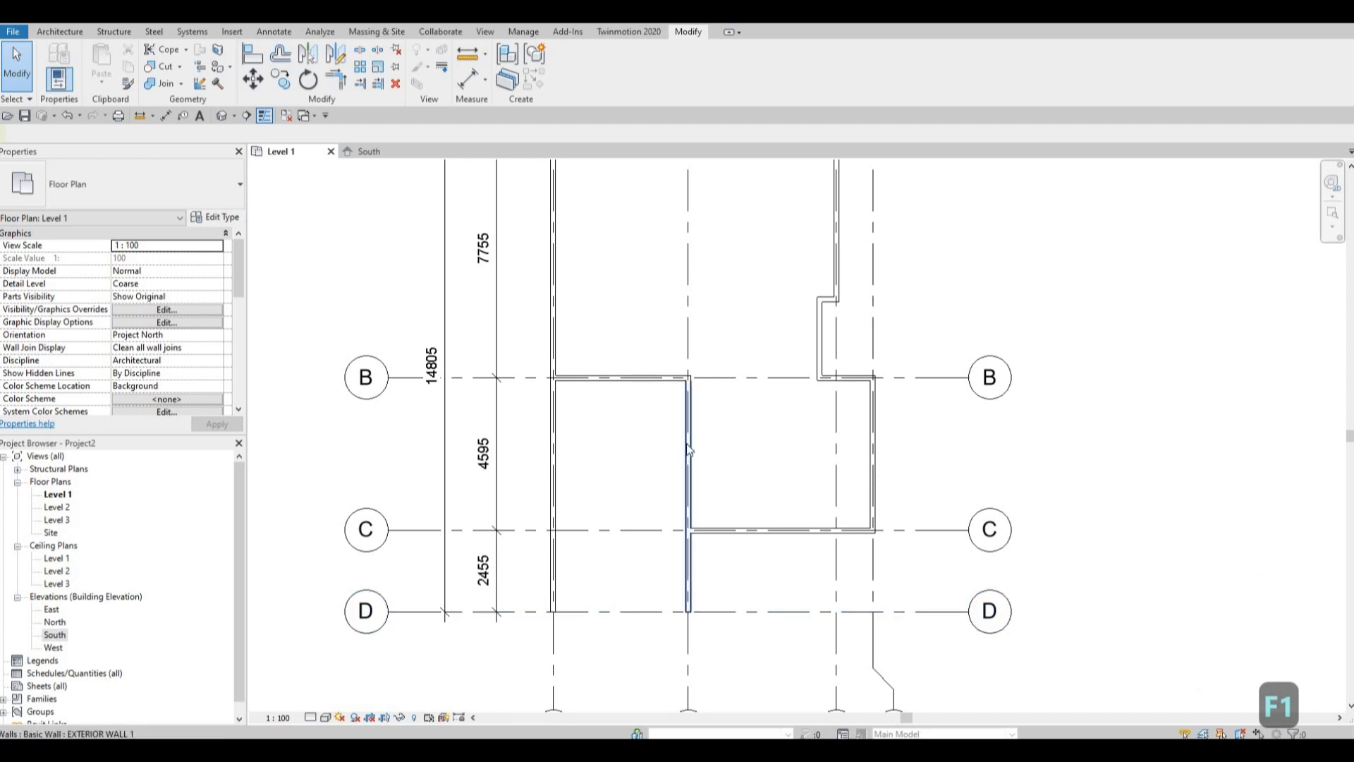
left_click(689, 451)
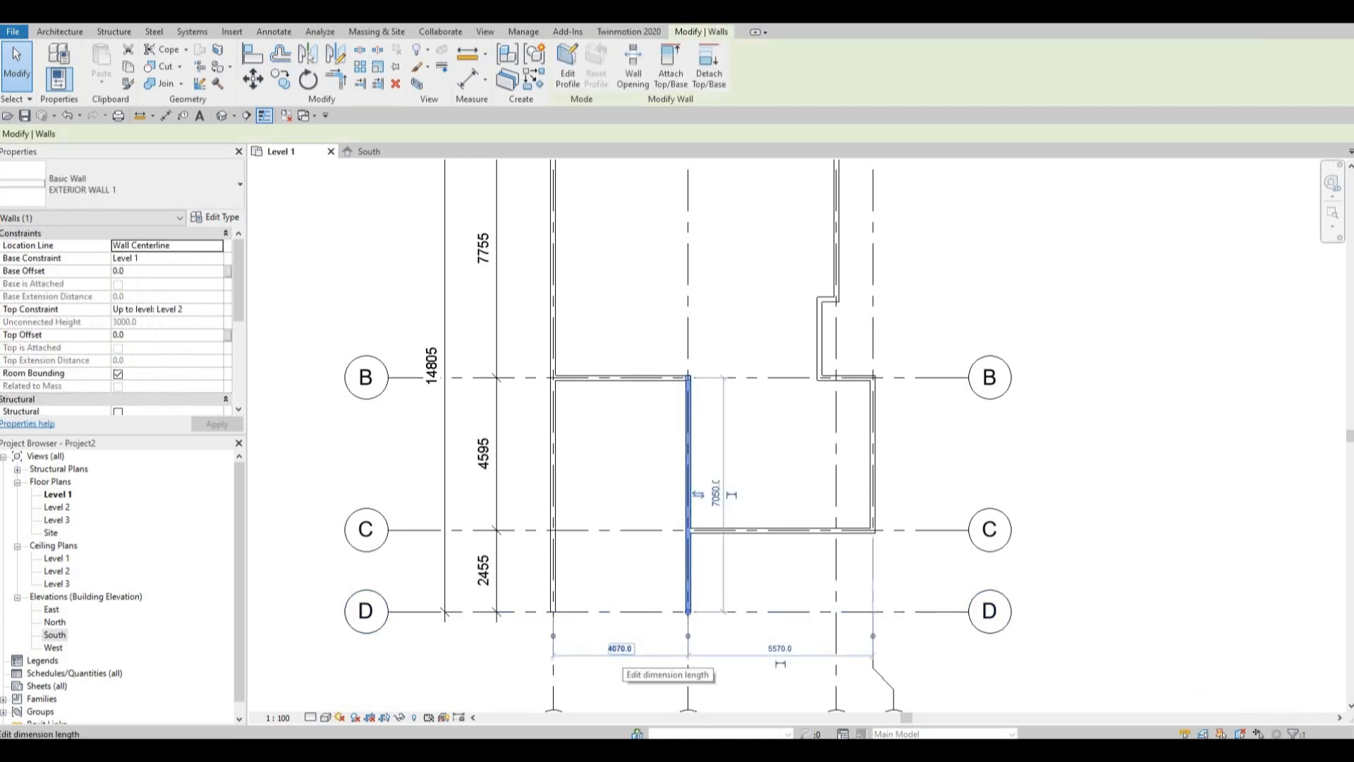
left_click(618, 648)
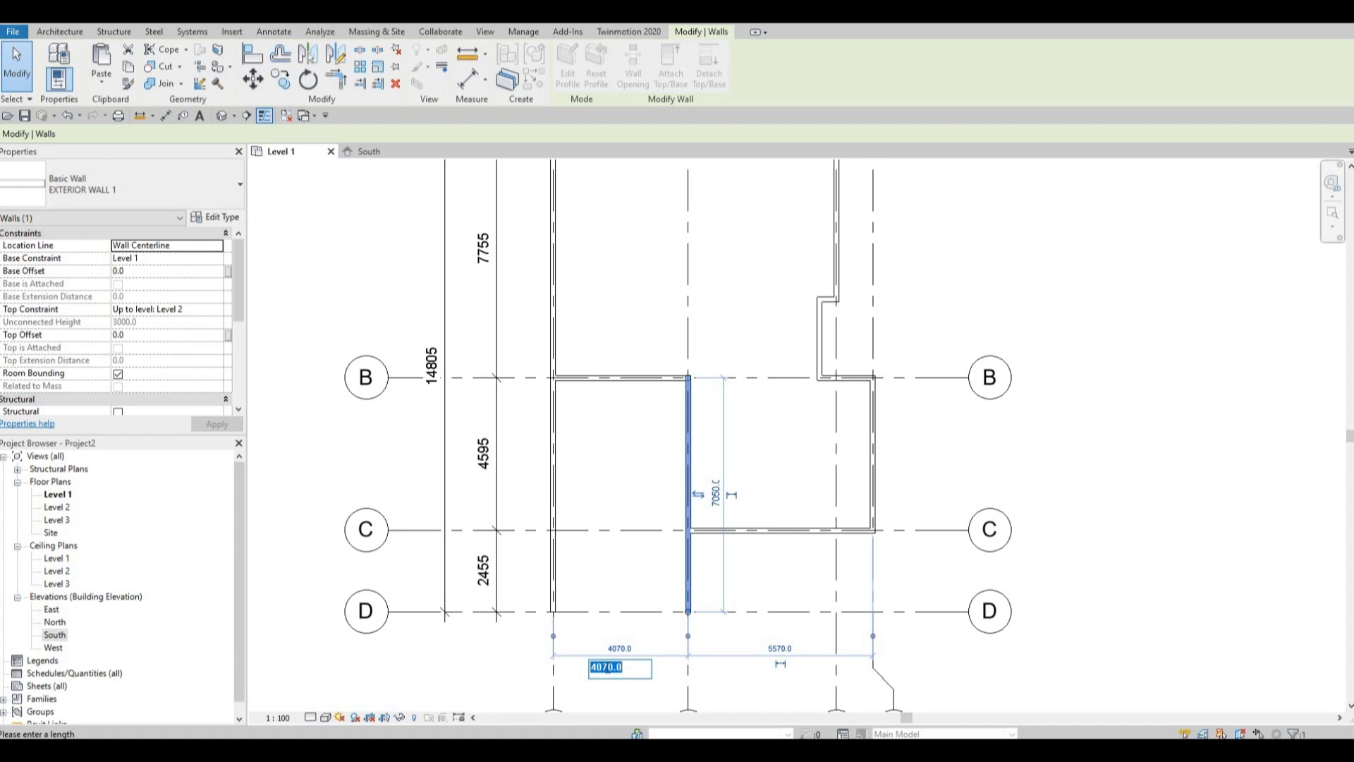
type("6370")
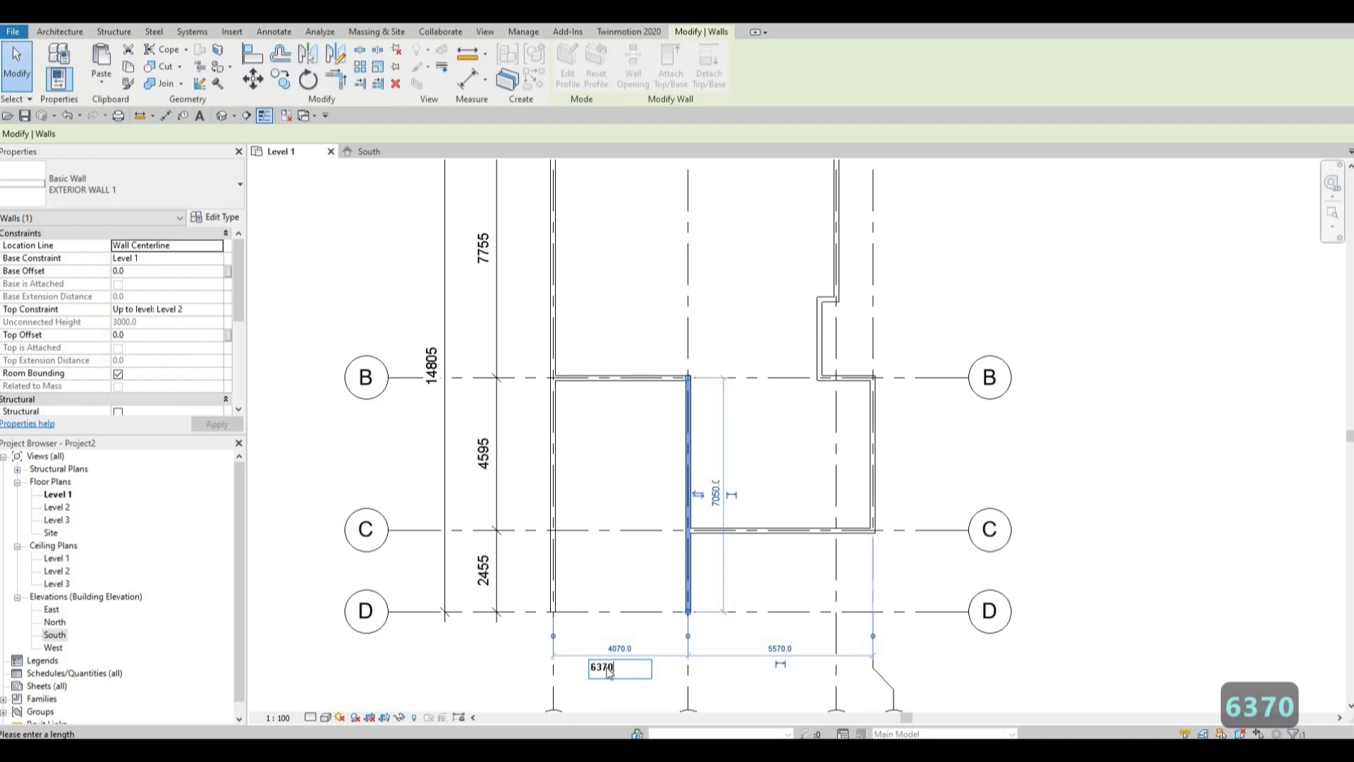
key("Return")
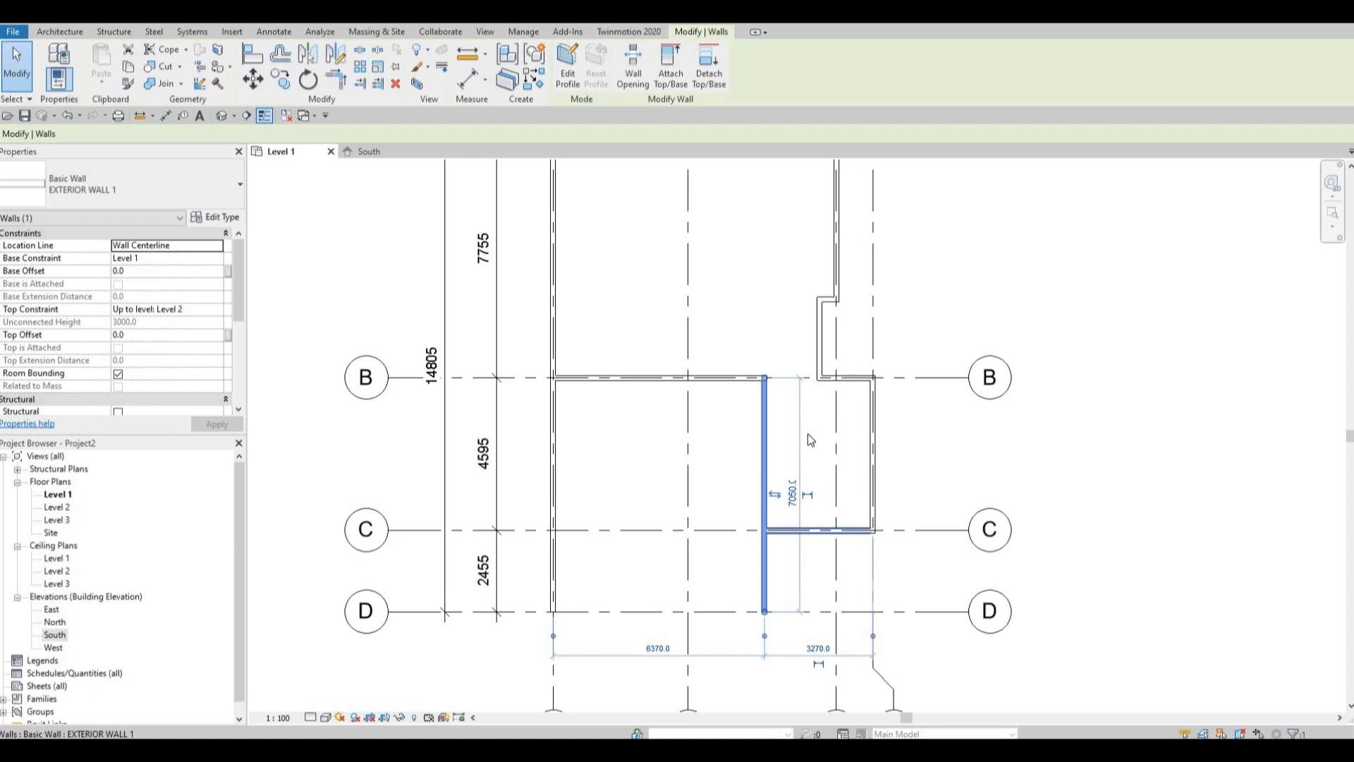
scroll(739, 440, "up", 3, "ctrl")
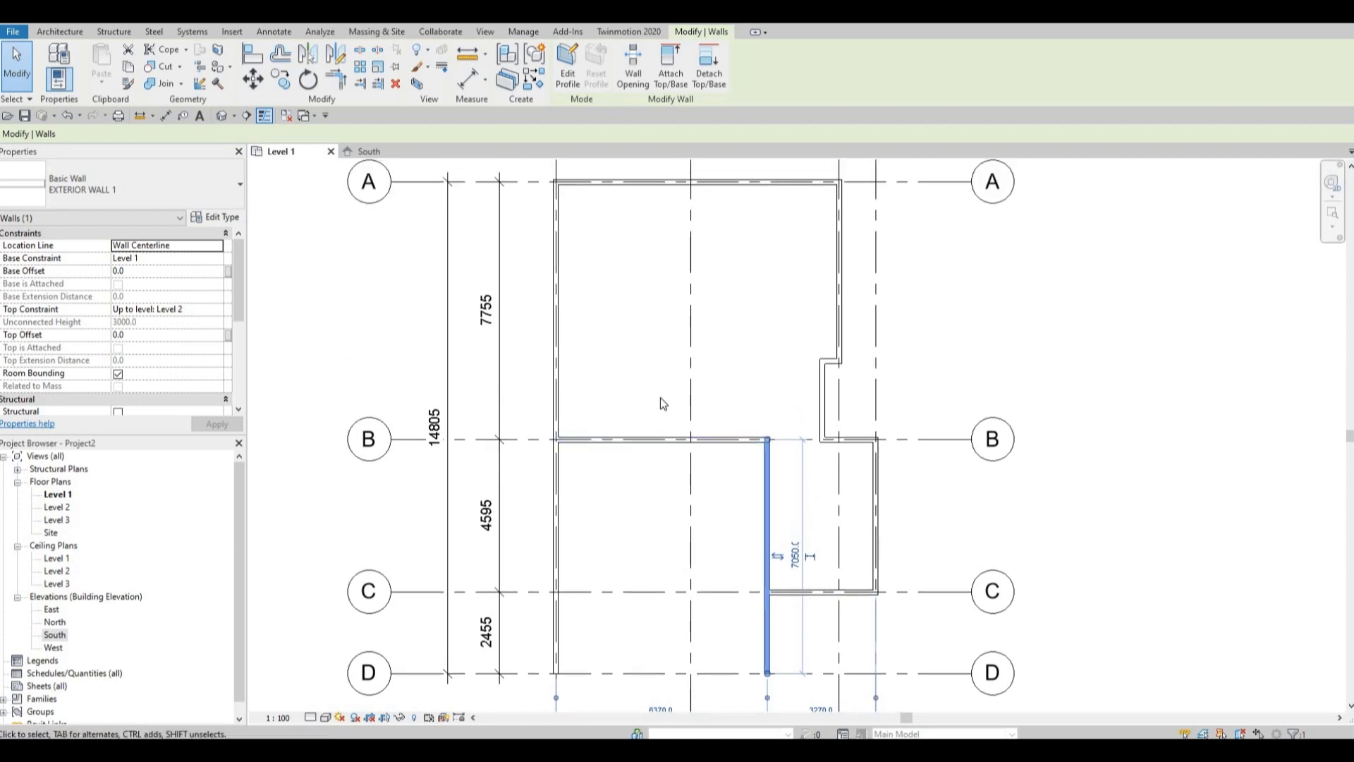
scroll(711, 318, "up", 1, "ctrl")
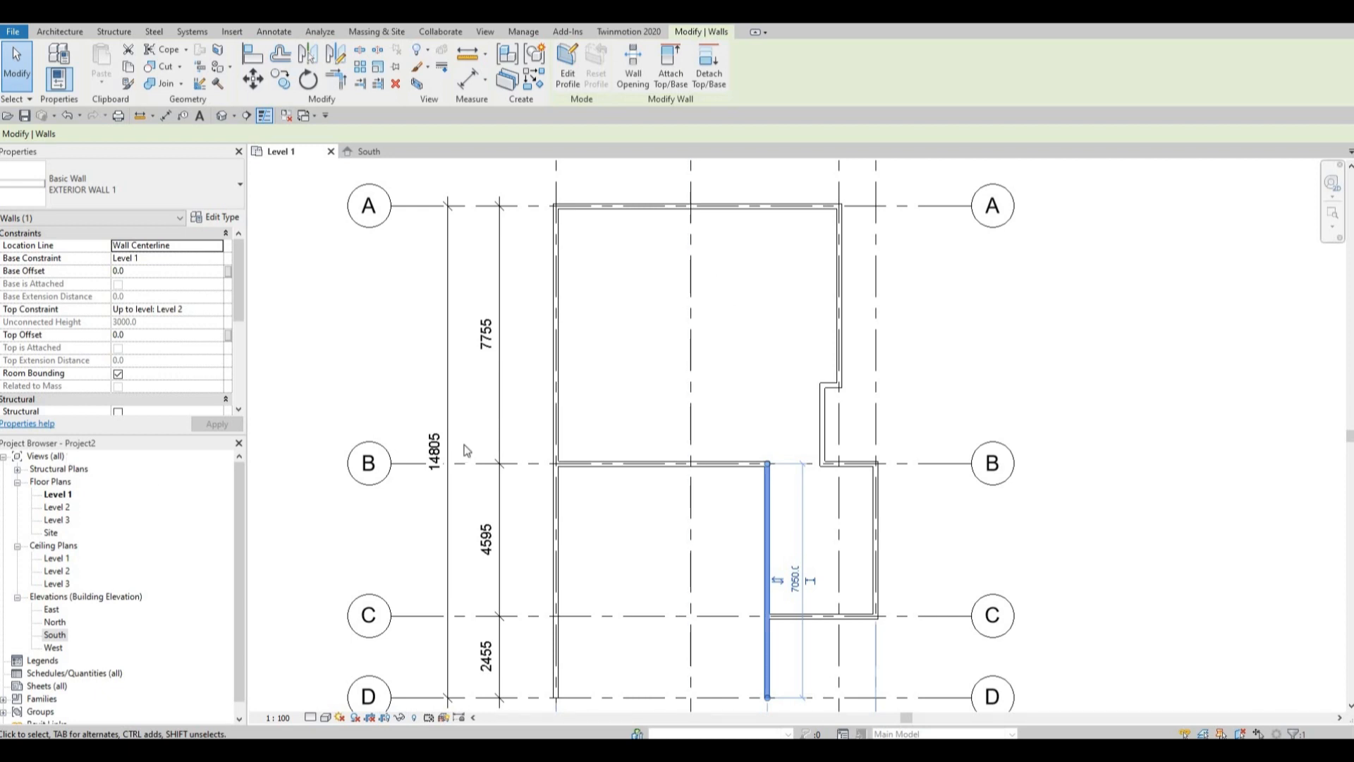
scroll(466, 451, "down", 2)
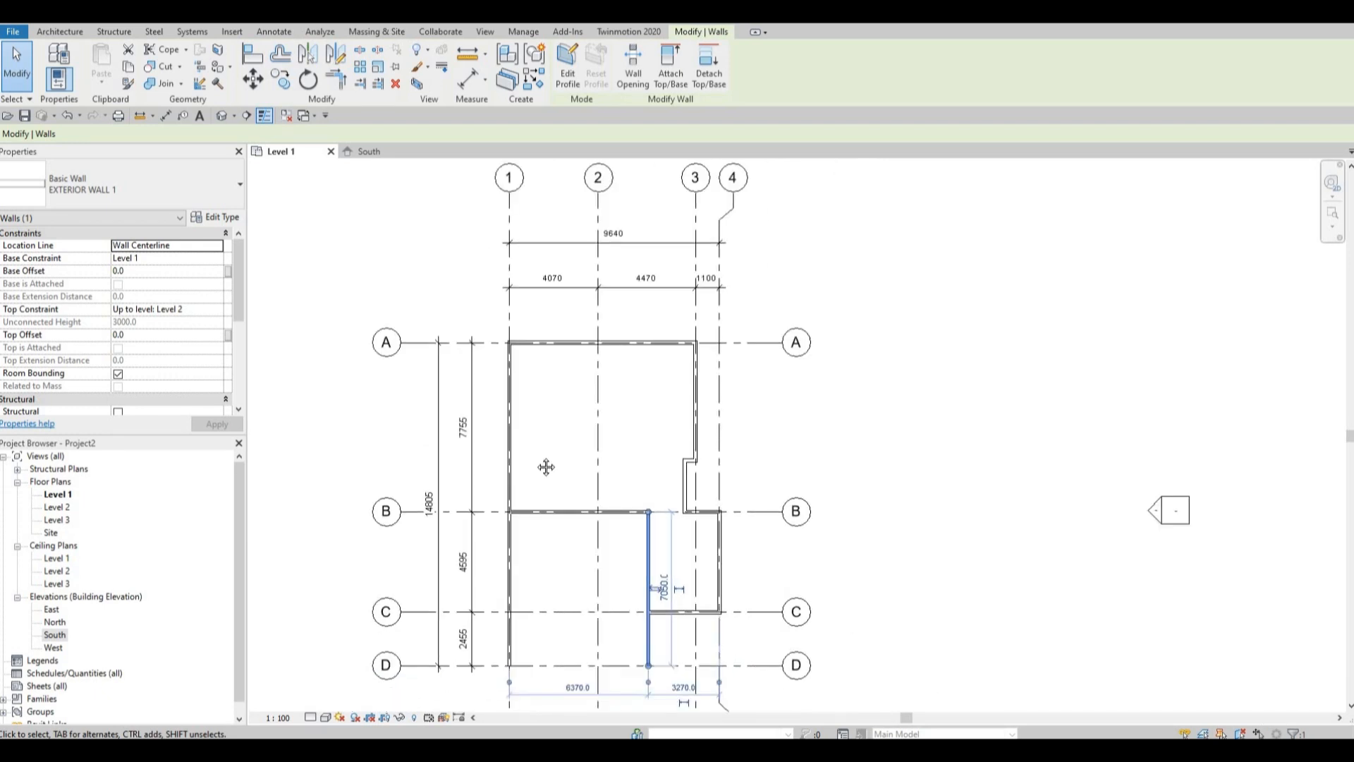
scroll(535, 468, "down", 3)
middle_click_drag(535, 468, 573, 525)
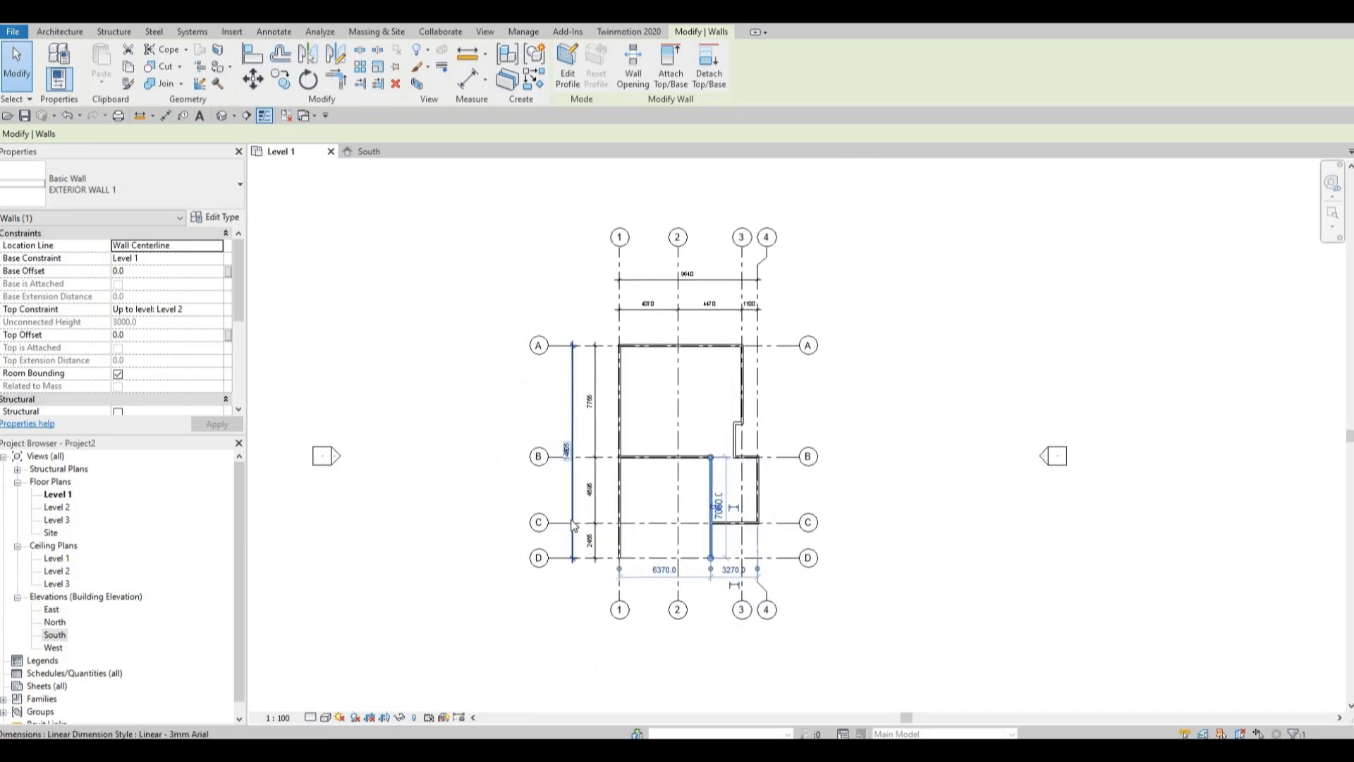
scroll(574, 526, "up", 1)
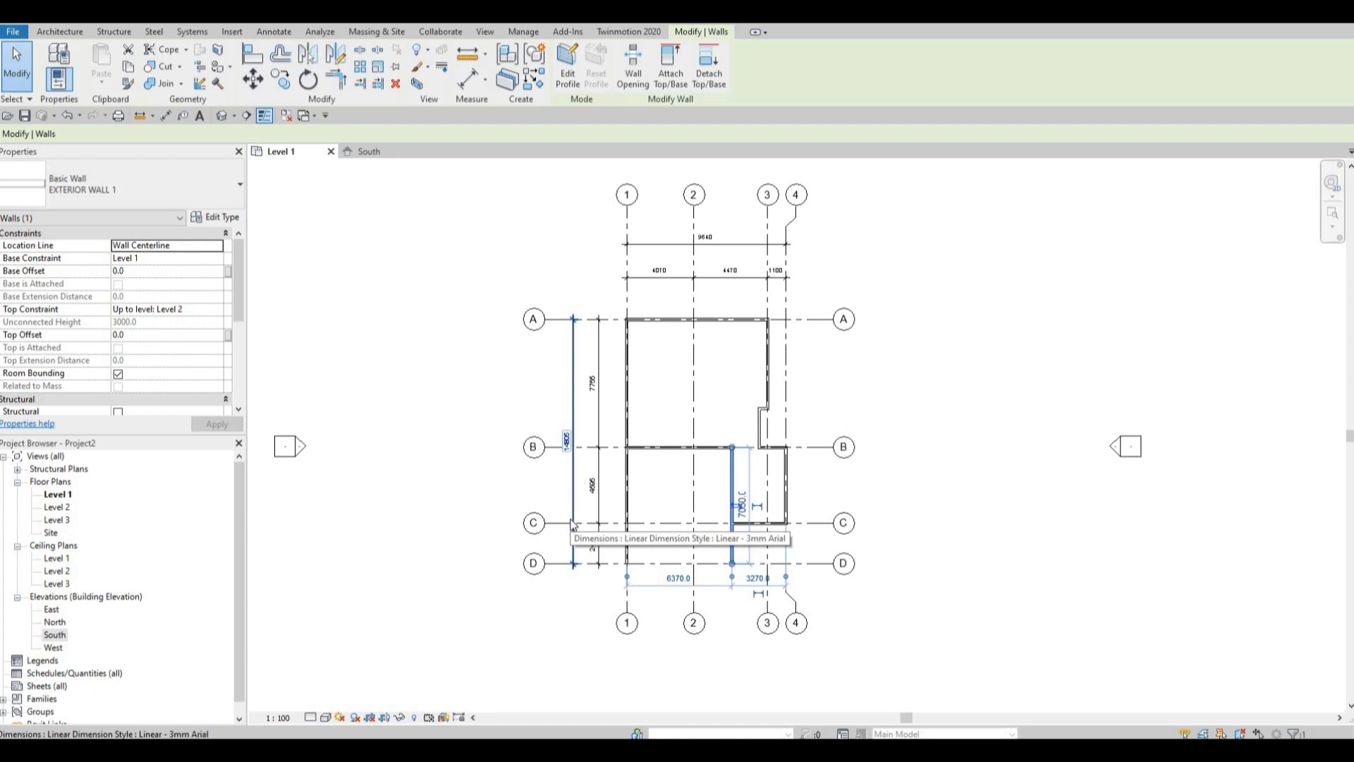